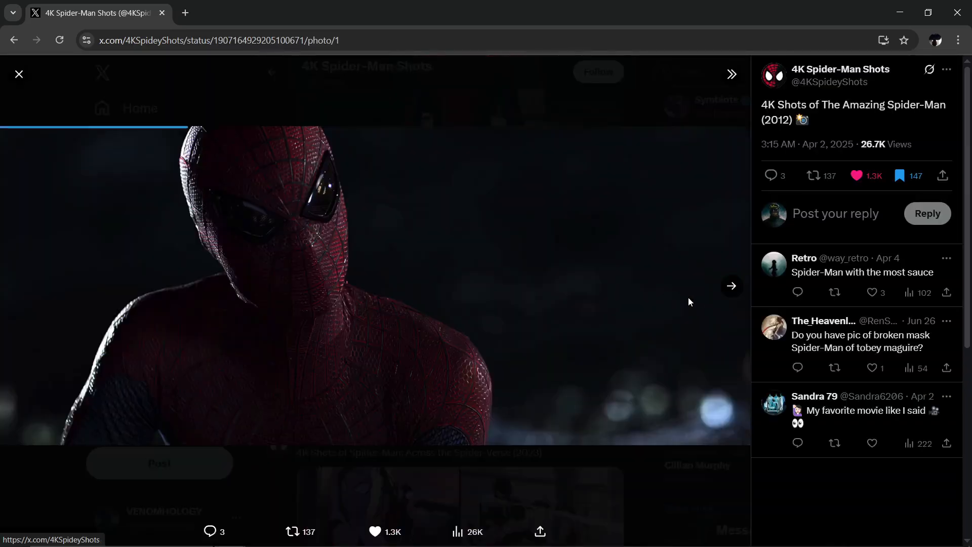
- Look through the 4K Shots of The Amazing Spider-Man (2012) post and open its fourth photo
{"action": "left_click", "coordinate": [732, 286]}
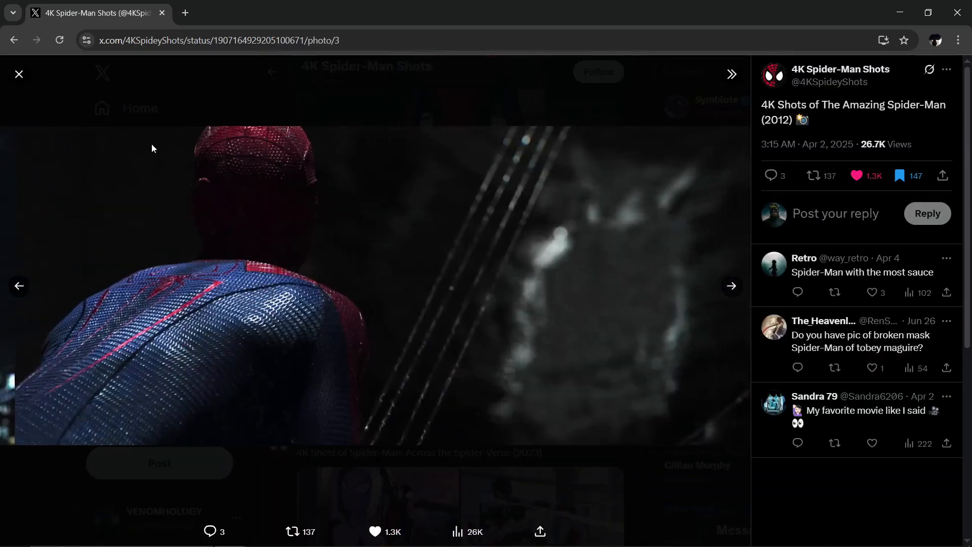
{"action": "left_click", "coordinate": [18, 286]}
{"action": "left_click", "coordinate": [19, 287]}
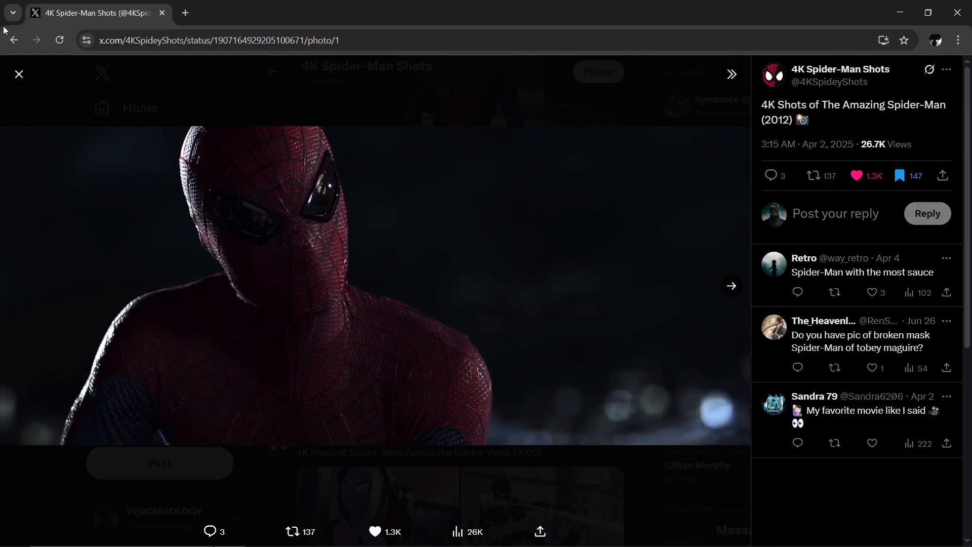
{"action": "left_click", "coordinate": [19, 74]}
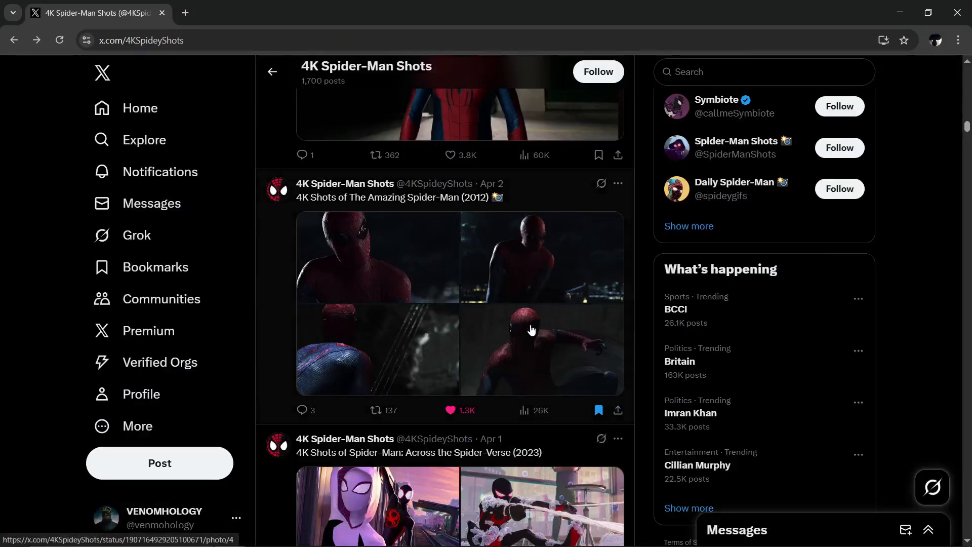
{"action": "left_click", "coordinate": [371, 282]}
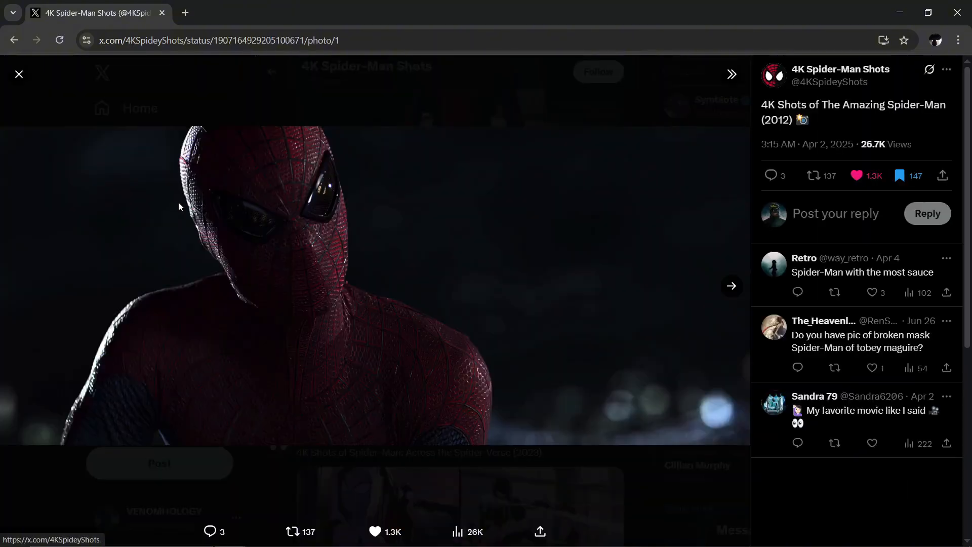
{"action": "left_click", "coordinate": [19, 75]}
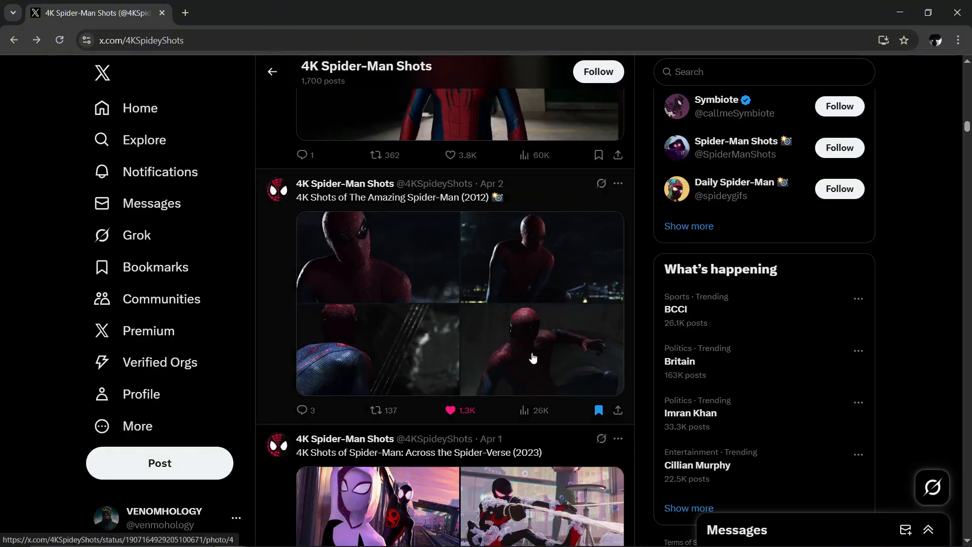
{"action": "left_click", "coordinate": [533, 357]}
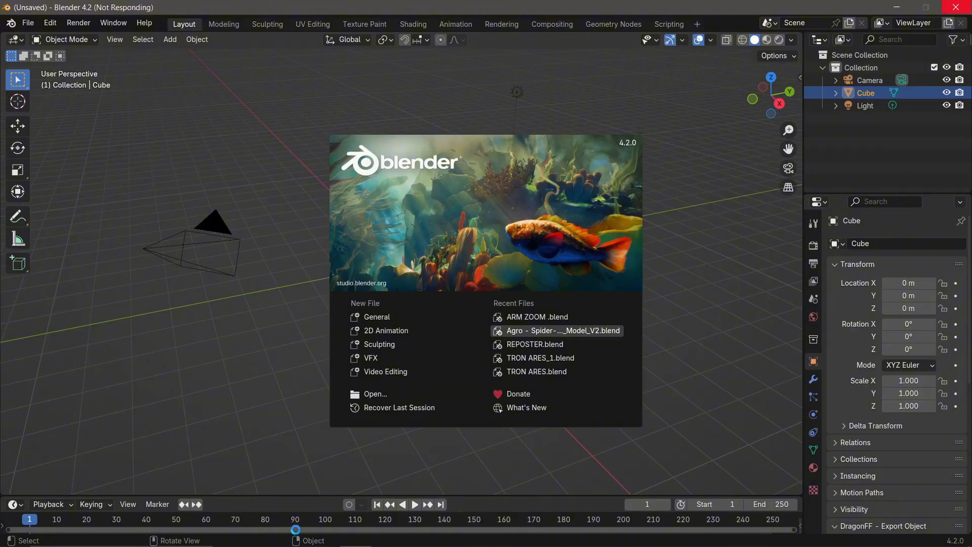
- Switch to Chrome, open agrofro.gumroad.com in a new tab, and browse the Spider-Man 3D models offered there
{"action": "left_click", "coordinate": [230, 534]}
{"action": "left_click", "coordinate": [297, 472]}
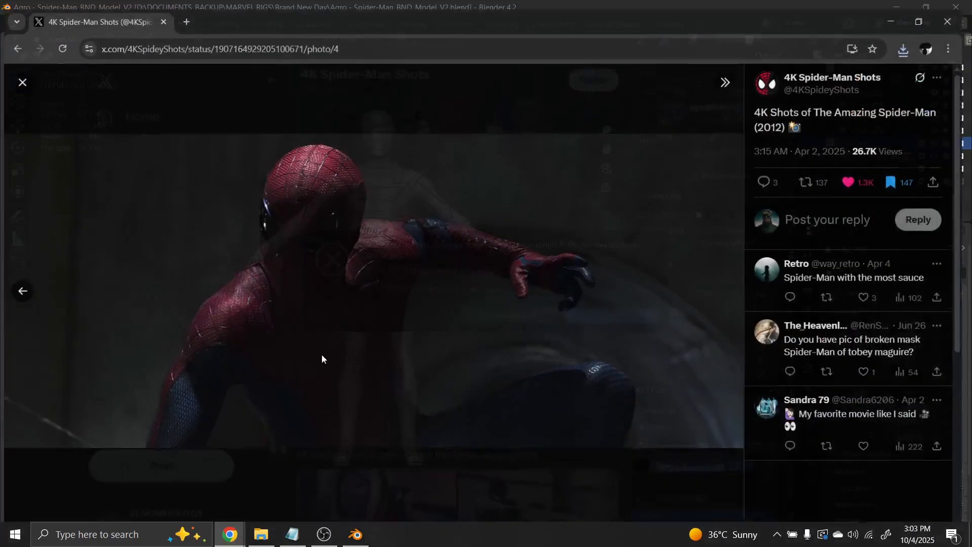
{"action": "left_click", "coordinate": [185, 13]}
{"action": "type", "text": "ag"}
{"action": "key", "text": "Return"}
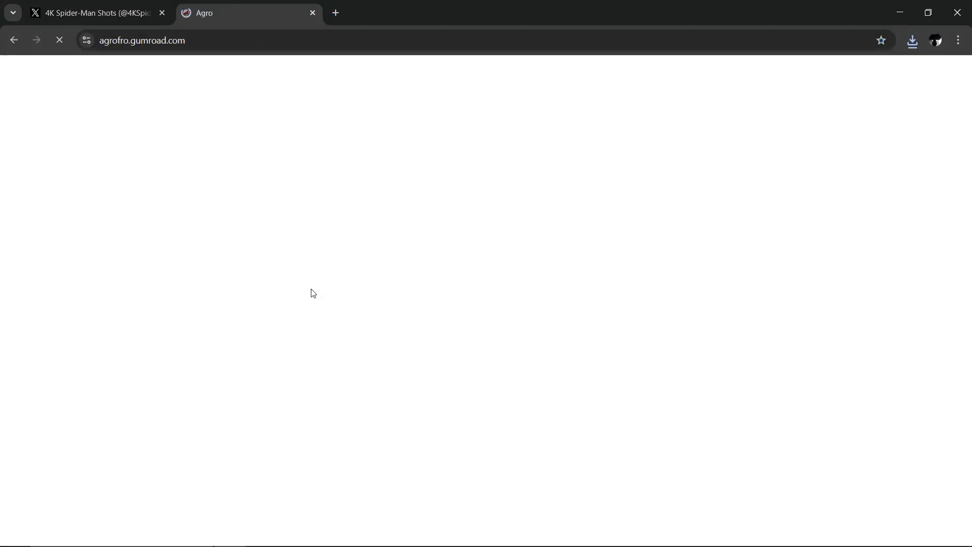
{"action": "scroll", "coordinate": [365, 273], "scroll_direction": "down", "scroll_amount": 3}
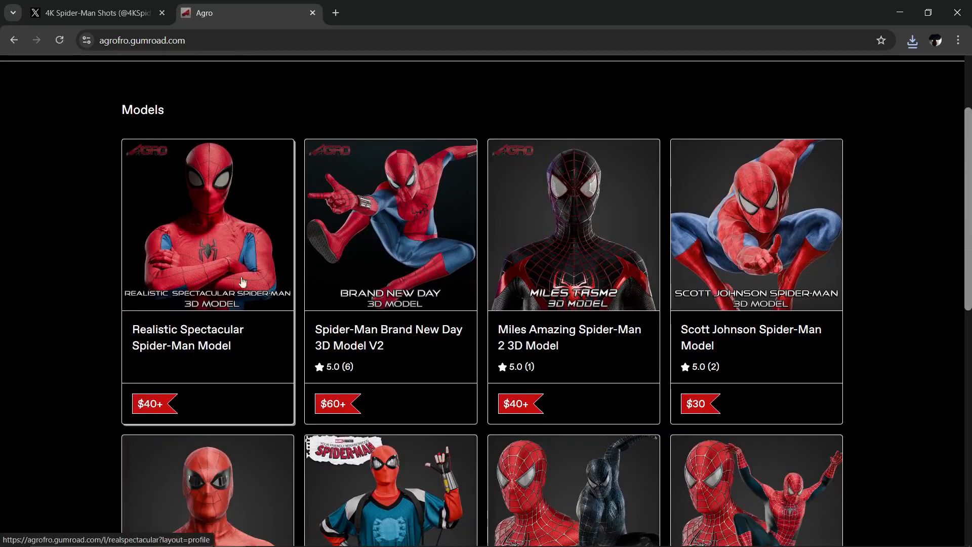
{"action": "scroll", "coordinate": [405, 311], "scroll_direction": "down", "scroll_amount": 1}
{"action": "scroll", "coordinate": [364, 325], "scroll_direction": "up", "scroll_amount": 3}
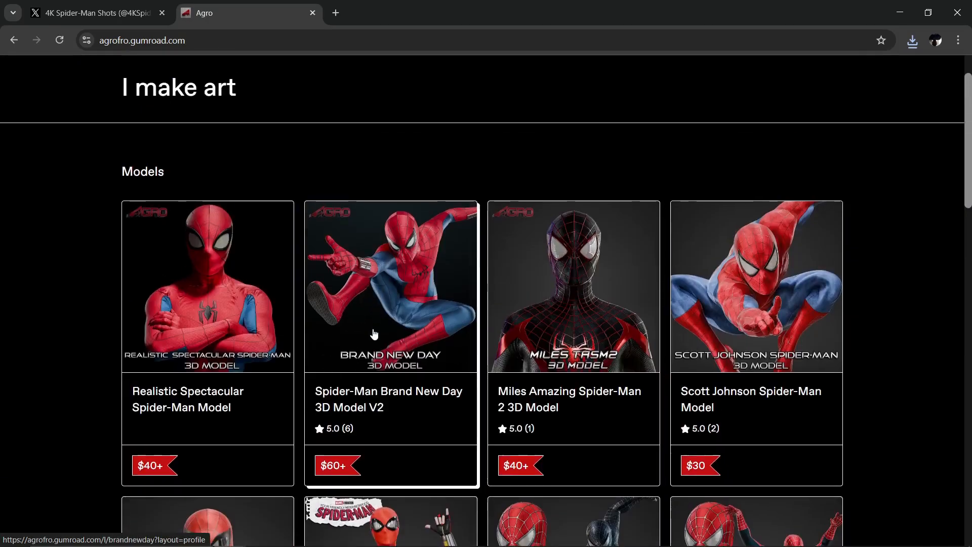
{"action": "scroll", "coordinate": [356, 317], "scroll_direction": "down", "scroll_amount": 12}
{"action": "scroll", "coordinate": [477, 191], "scroll_direction": "down", "scroll_amount": 10}
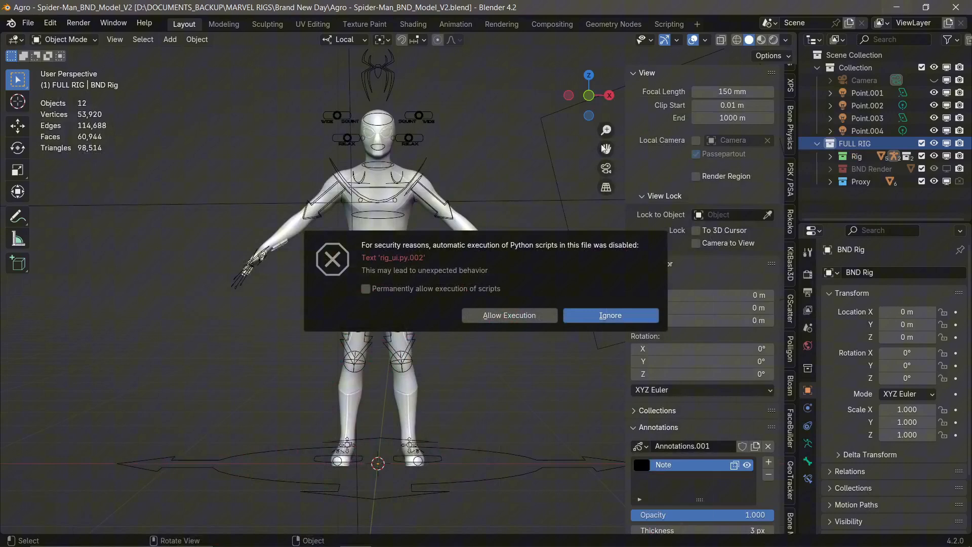
- Ignore the script execution warning for the Spider-Man rig file and hide the viewport sidebar
{"action": "left_click", "coordinate": [588, 315]}
{"action": "scroll", "coordinate": [450, 127], "scroll_direction": "up", "scroll_amount": 4}
{"action": "middle_click_drag", "start_coordinate": [466, 94], "coordinate": [468, 202], "text": "shift"}
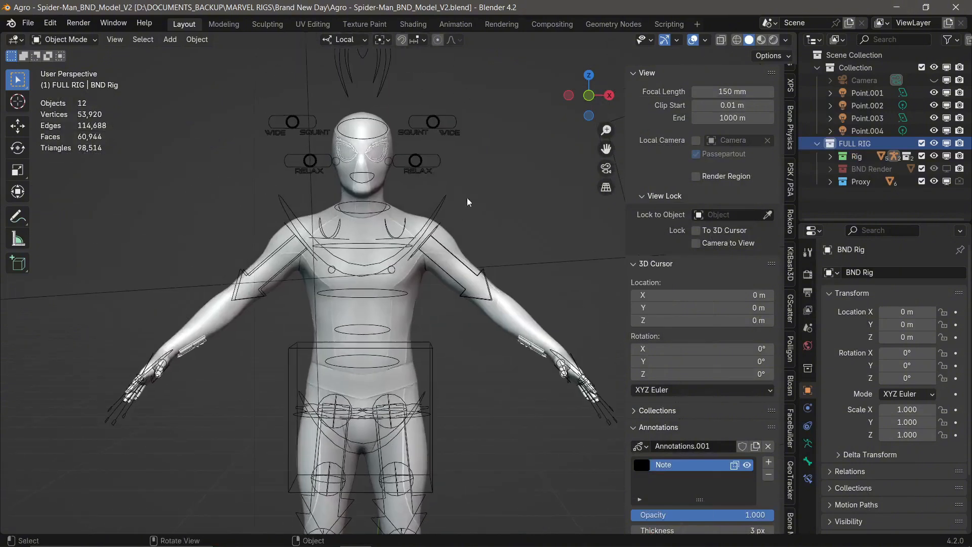
{"action": "middle_click_drag", "start_coordinate": [529, 161], "coordinate": [457, 204]}
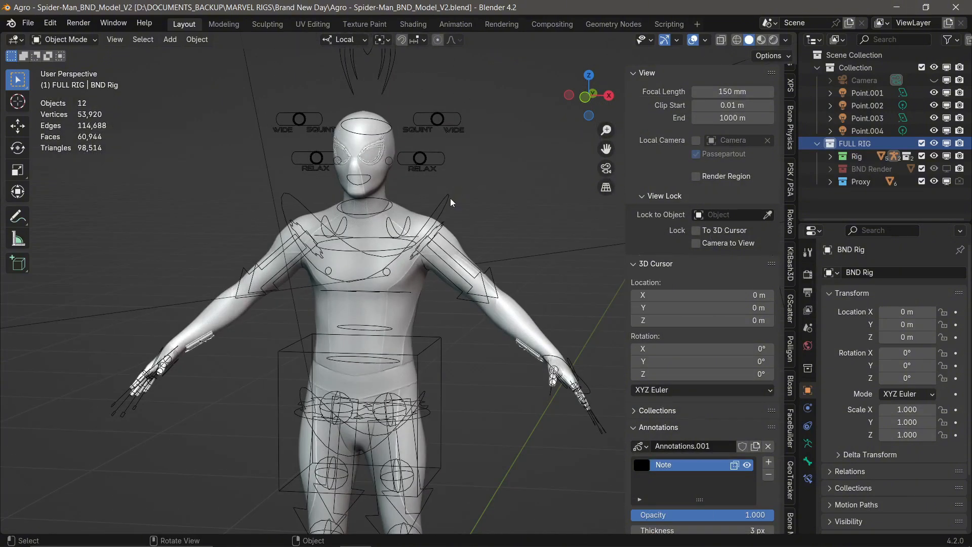
{"action": "key", "text": "n"}
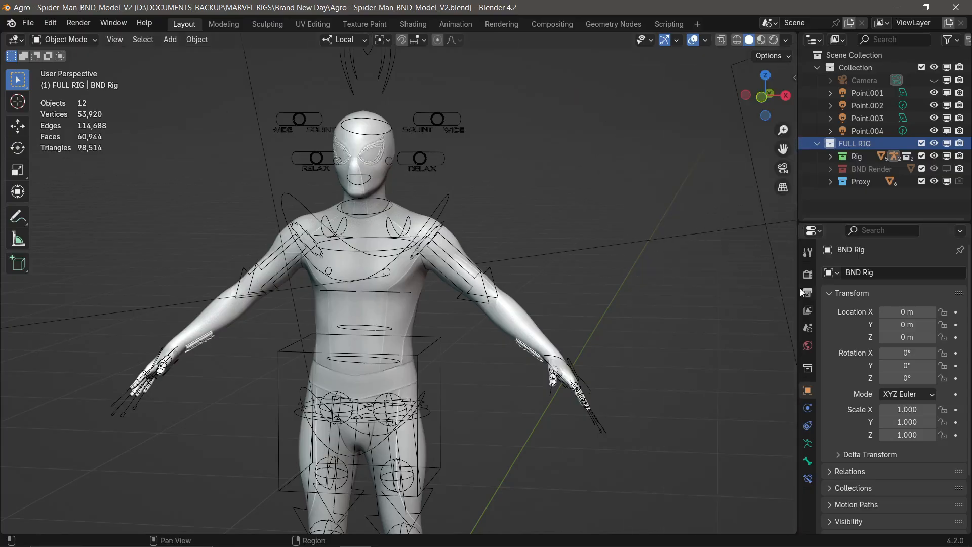
- Set the render resolution to 3840 × 1632 px
{"action": "left_click", "coordinate": [806, 293]}
{"action": "left_click", "coordinate": [920, 289]}
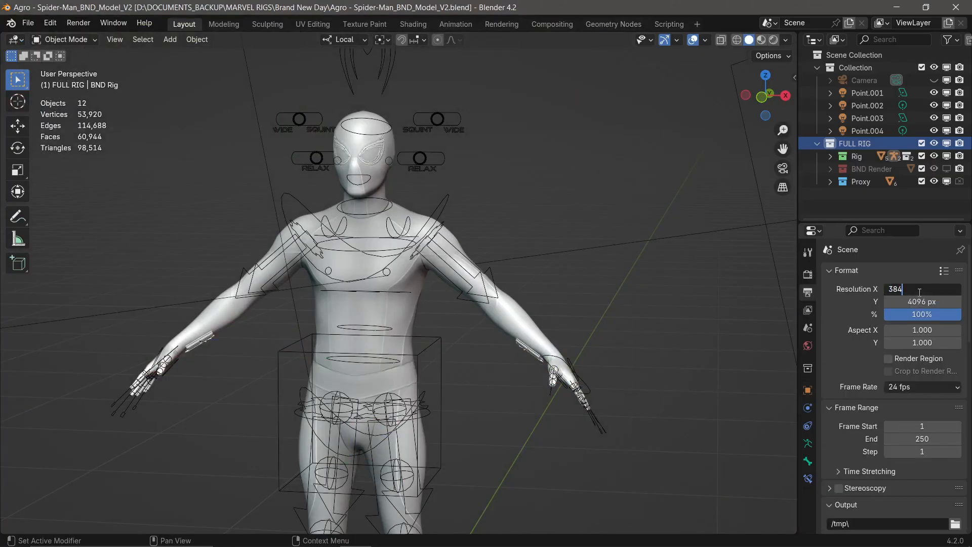
{"action": "key", "text": "Tab"}
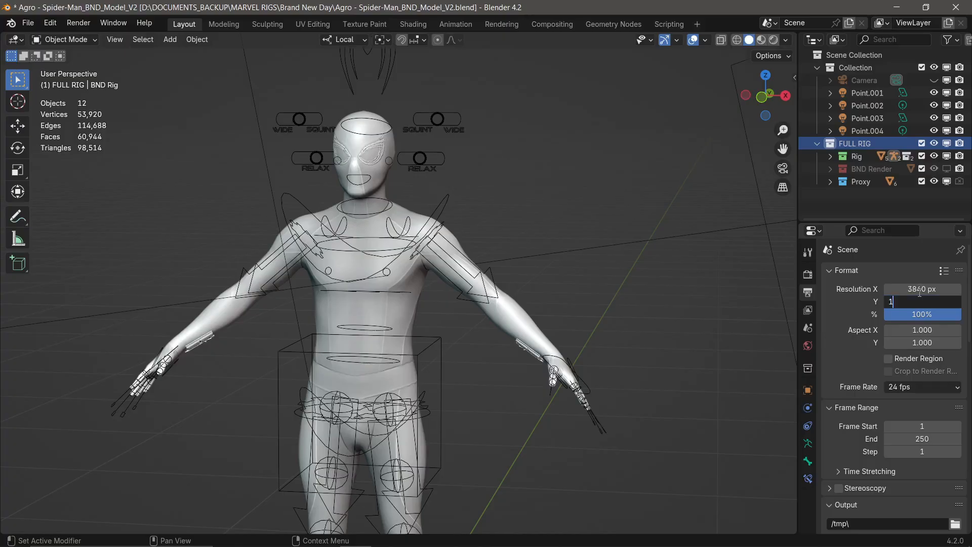
{"action": "key", "text": "Return"}
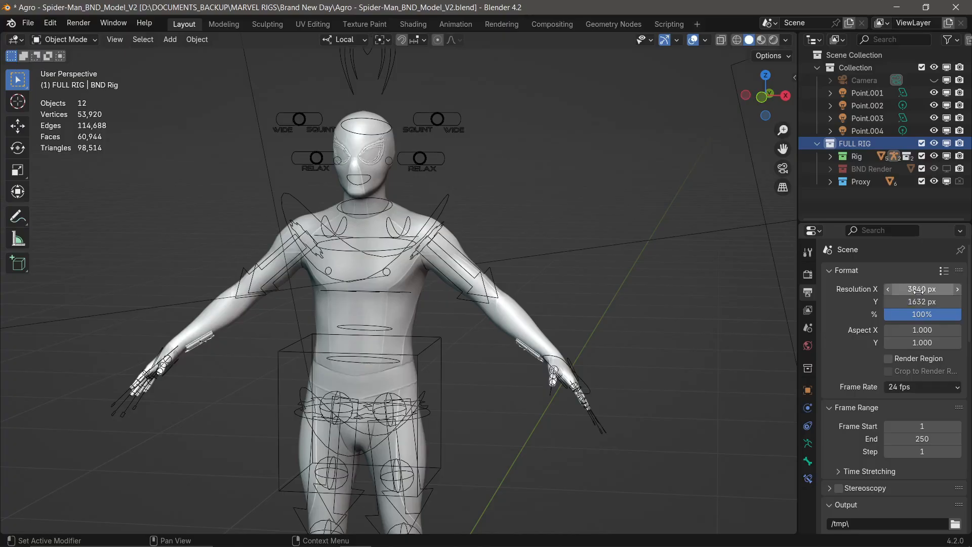
- Align the scene camera to a near-front perspective view of the rig's upper body
{"action": "key", "text": "KP_1"}
{"action": "scroll", "coordinate": [375, 256], "scroll_direction": "down", "scroll_amount": 3}
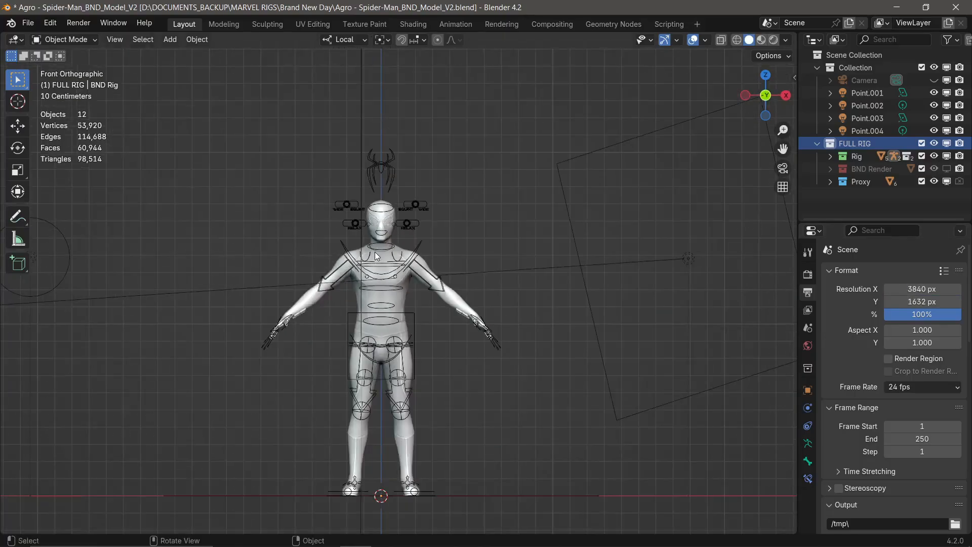
{"action": "scroll", "coordinate": [376, 256], "scroll_direction": "up", "scroll_amount": 5}
{"action": "middle_click_drag", "start_coordinate": [385, 248], "coordinate": [509, 245]}
{"action": "scroll", "coordinate": [509, 245], "scroll_direction": "up", "scroll_amount": 3}
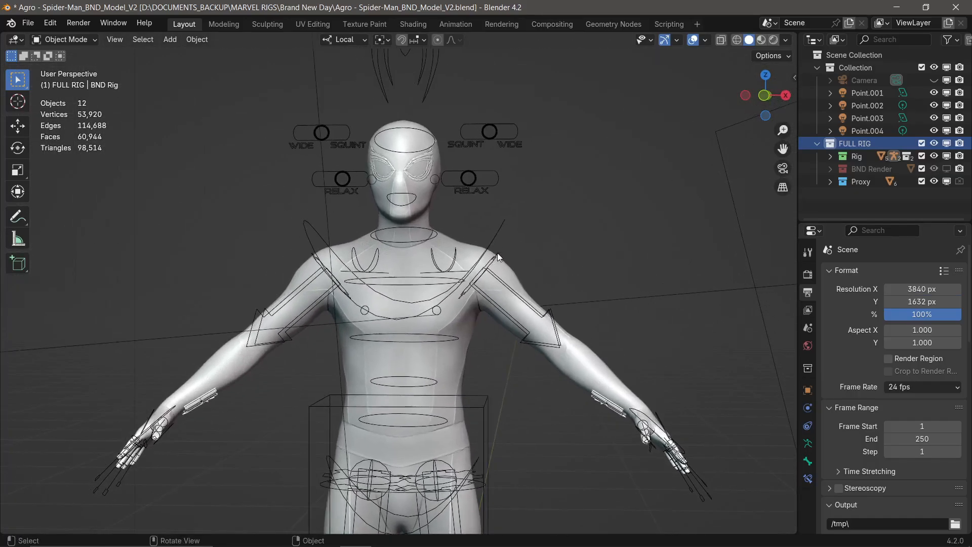
{"action": "key", "text": "KP_0"}
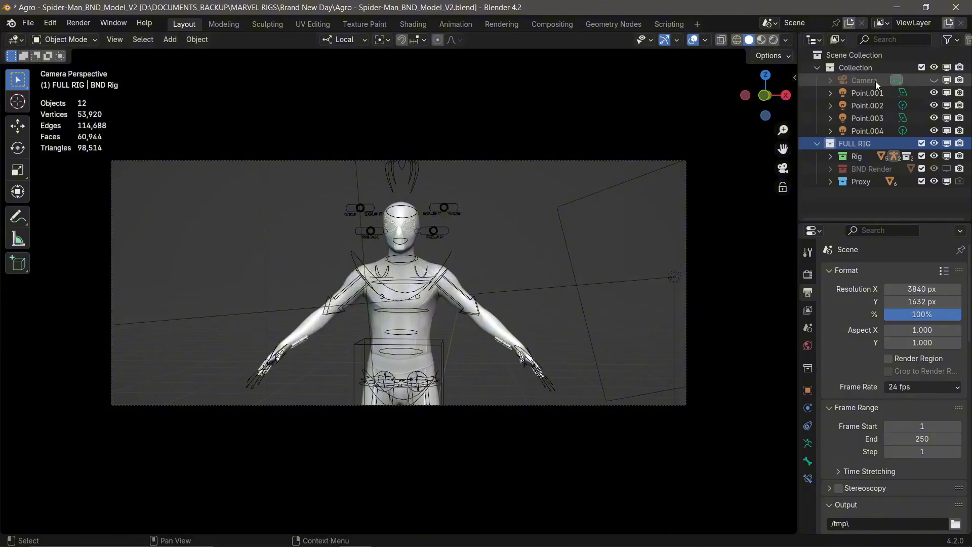
- Unhide the camera, enable GnecX38WQAAcIvh.jpg as its background image, and set the image opacity to 1.000
{"action": "left_click", "coordinate": [927, 81]}
{"action": "left_click", "coordinate": [879, 81]}
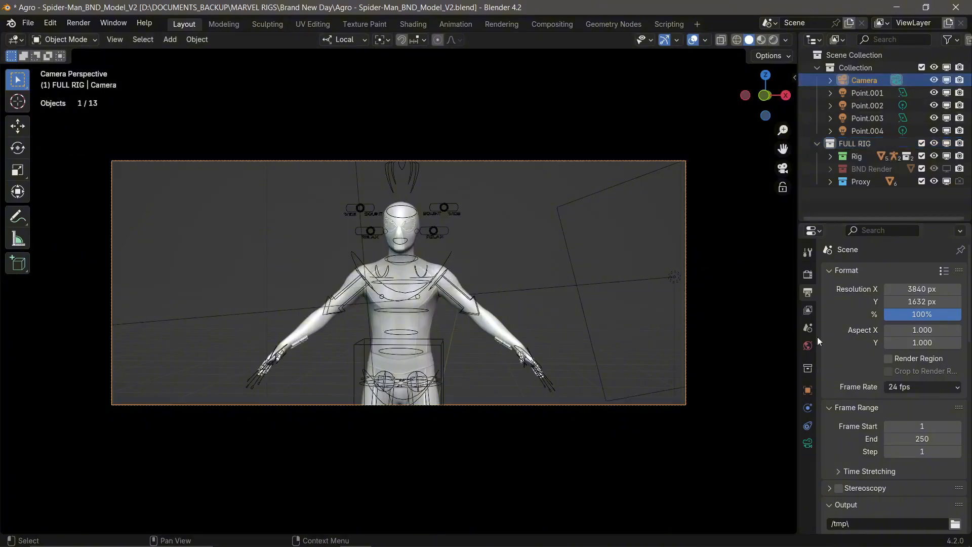
{"action": "left_click", "coordinate": [808, 444]}
{"action": "scroll", "coordinate": [825, 325], "scroll_direction": "down", "scroll_amount": 5}
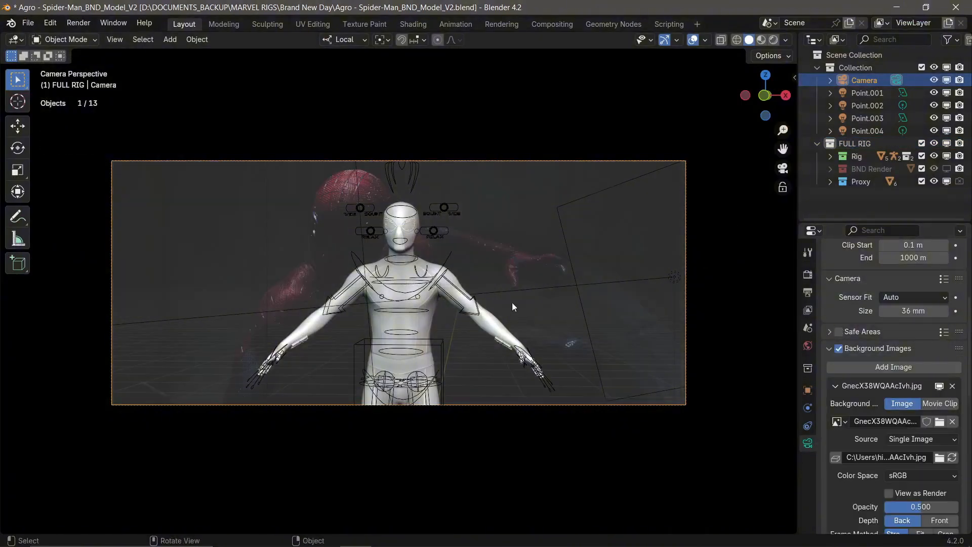
{"action": "scroll", "coordinate": [916, 521], "scroll_direction": "down", "scroll_amount": 2}
{"action": "left_click_drag", "start_coordinate": [927, 456], "coordinate": [952, 456]}
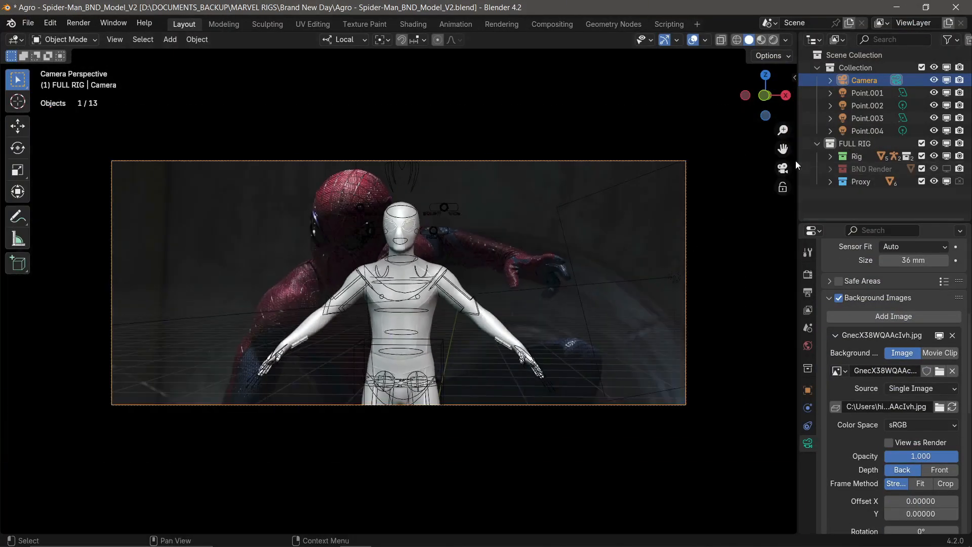
- Set the camera's focal length to 120 mm, keeping the Perspective lens type
{"action": "left_click", "coordinate": [808, 390]}
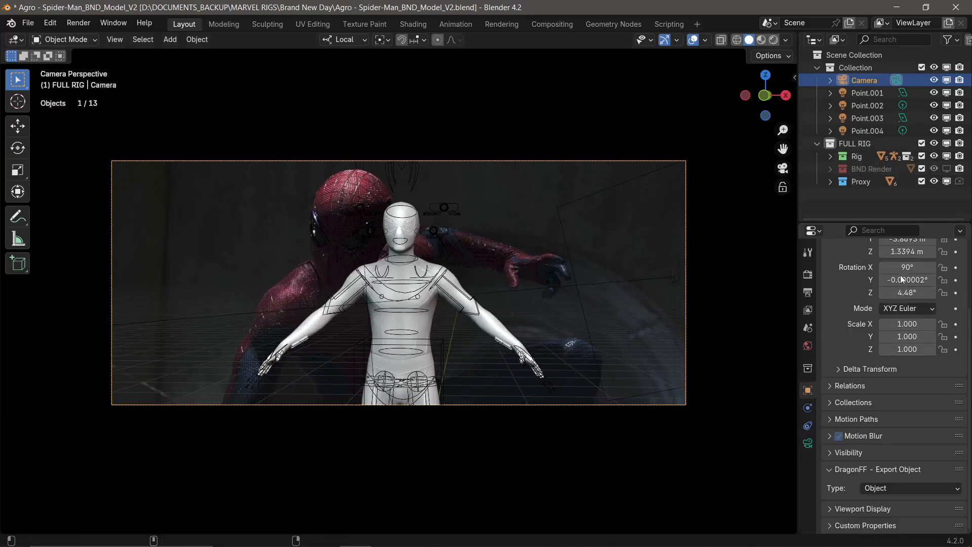
{"action": "scroll", "coordinate": [907, 324], "scroll_direction": "up", "scroll_amount": 4}
{"action": "left_click", "coordinate": [808, 444]}
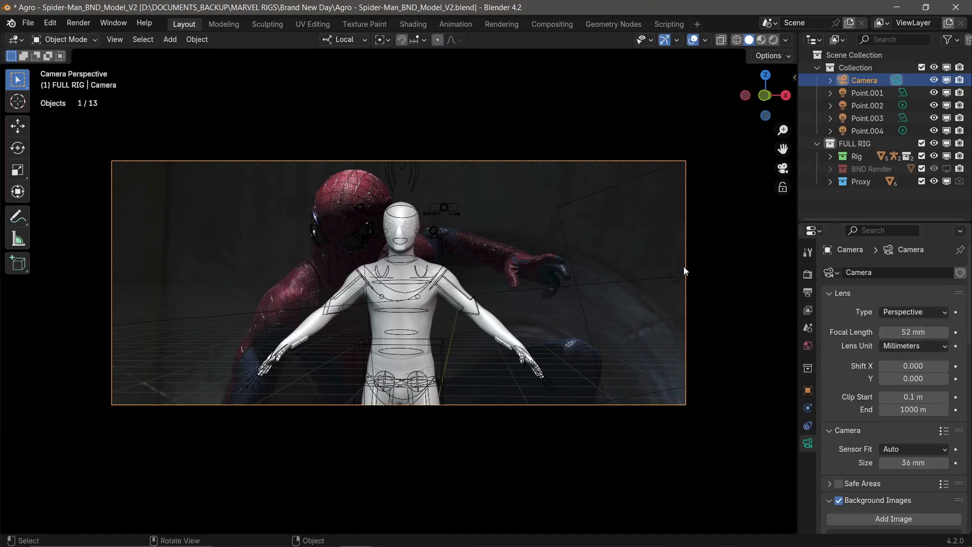
{"action": "left_click", "coordinate": [896, 309]}
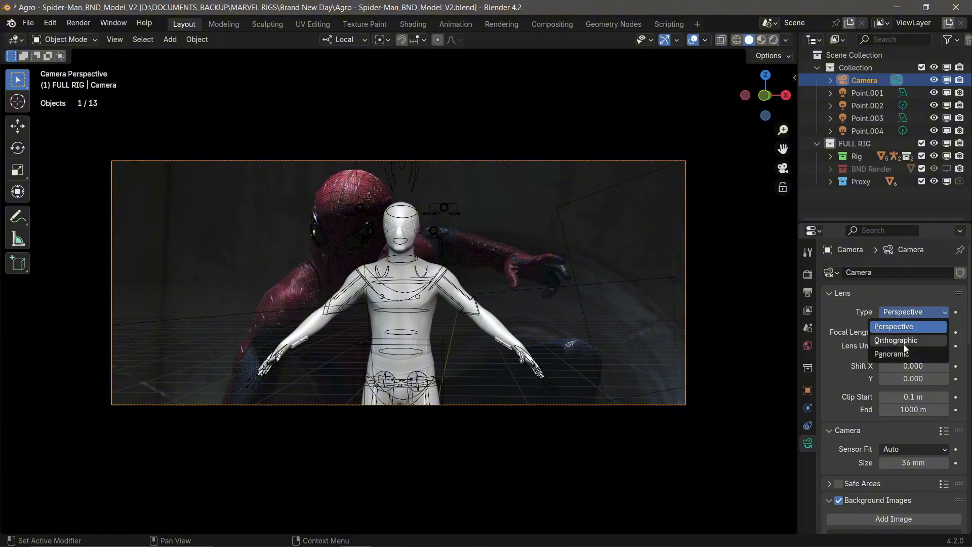
{"action": "left_click_drag", "start_coordinate": [912, 332], "coordinate": [947, 332]}
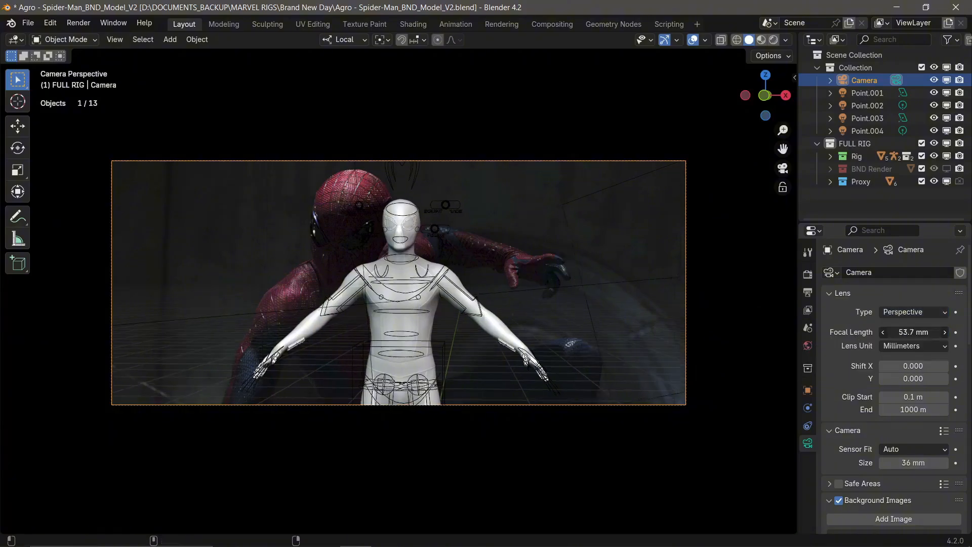
{"action": "left_click", "coordinate": [899, 332]}
{"action": "type", "text": "120"}
{"action": "key", "text": "Return"}
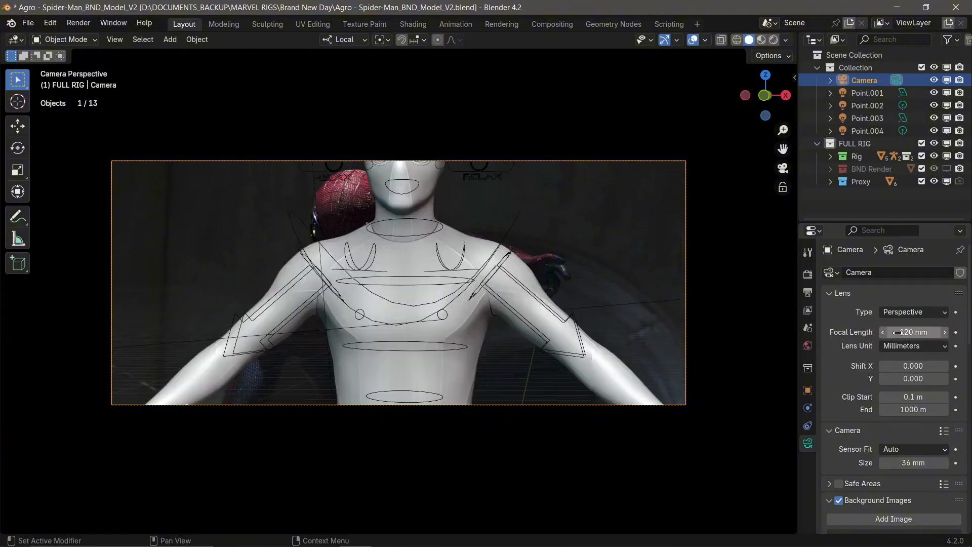
- Temporarily hide the FULL RIG collection to examine the reference pose in the camera view
{"action": "left_click", "coordinate": [808, 390]}
{"action": "left_click", "coordinate": [934, 143]}
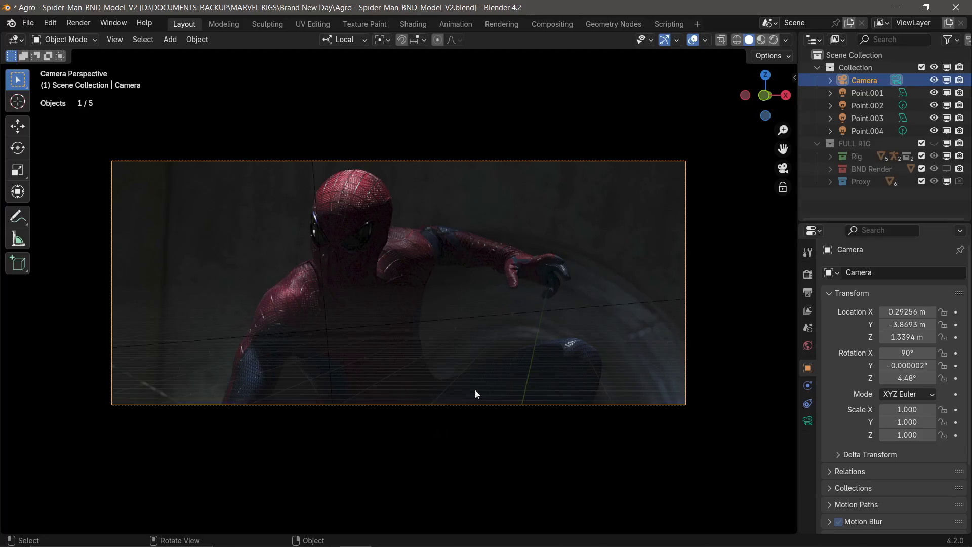
{"action": "left_click", "coordinate": [935, 144]}
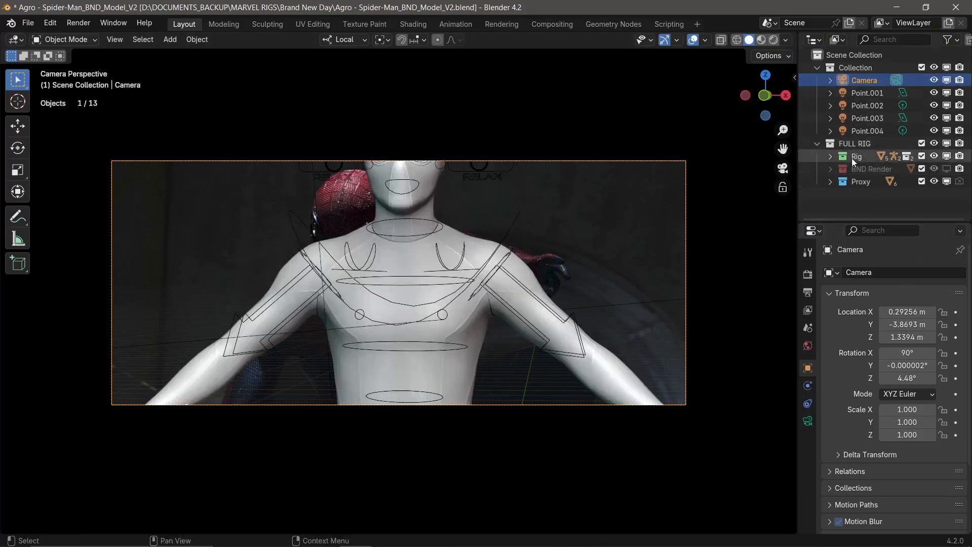
- Set the camera's focal length to 90 mm and compare with the reference by hiding and showing the FULL RIG collection
{"action": "left_click", "coordinate": [808, 421]}
{"action": "left_click", "coordinate": [902, 331]}
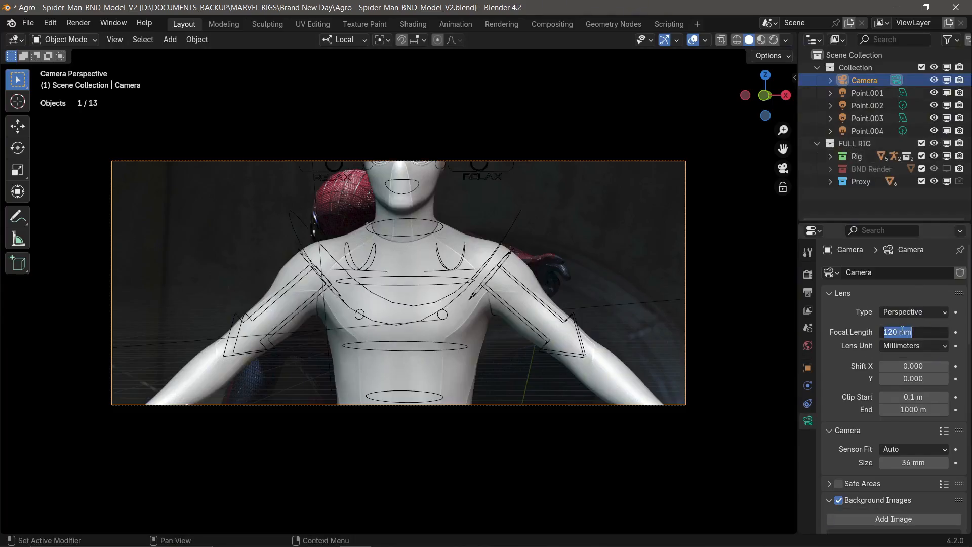
{"action": "key", "text": "Return"}
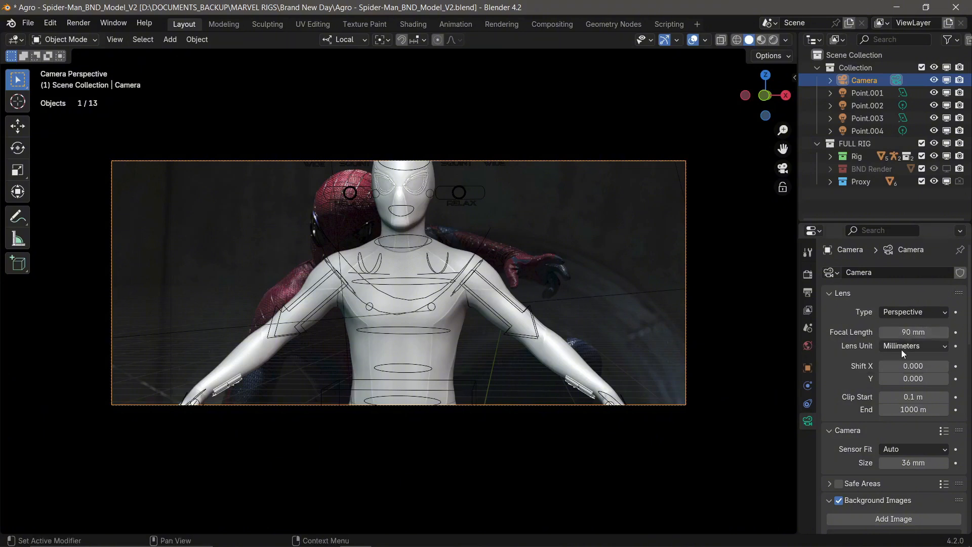
{"action": "left_click", "coordinate": [933, 143]}
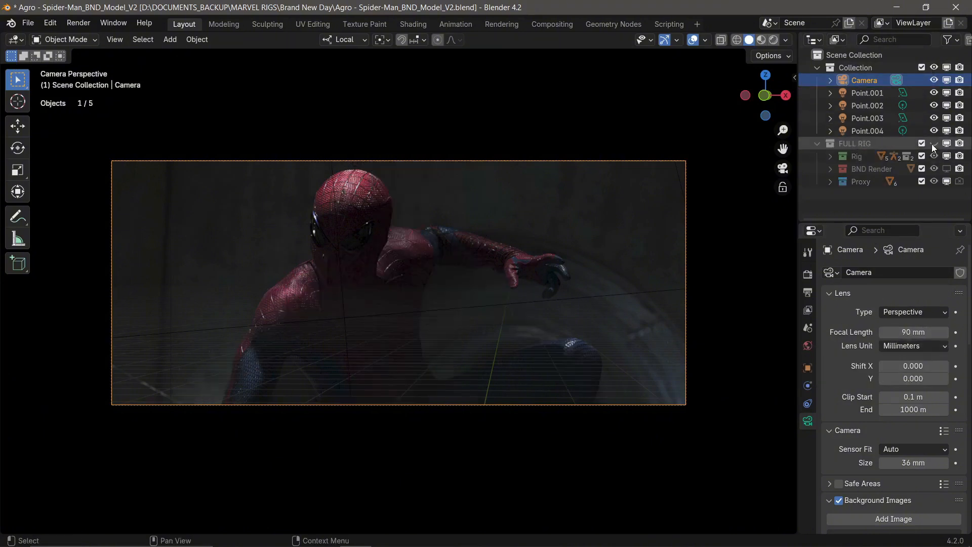
{"action": "left_click", "coordinate": [933, 144]}
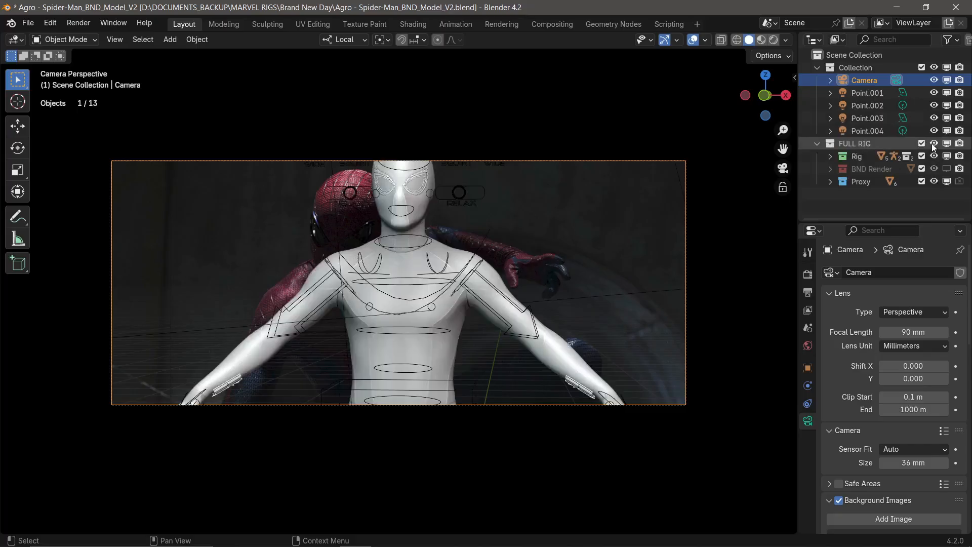
- Move the camera to about 0.22 m on X and 1.267 m on Z
{"action": "left_click", "coordinate": [808, 368]}
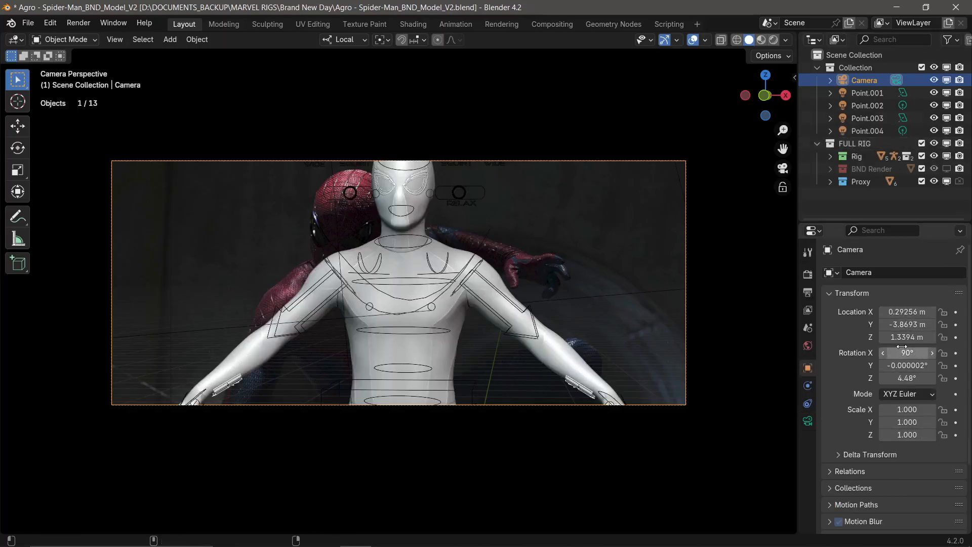
{"action": "left_click_drag", "start_coordinate": [907, 337], "coordinate": [933, 312]}
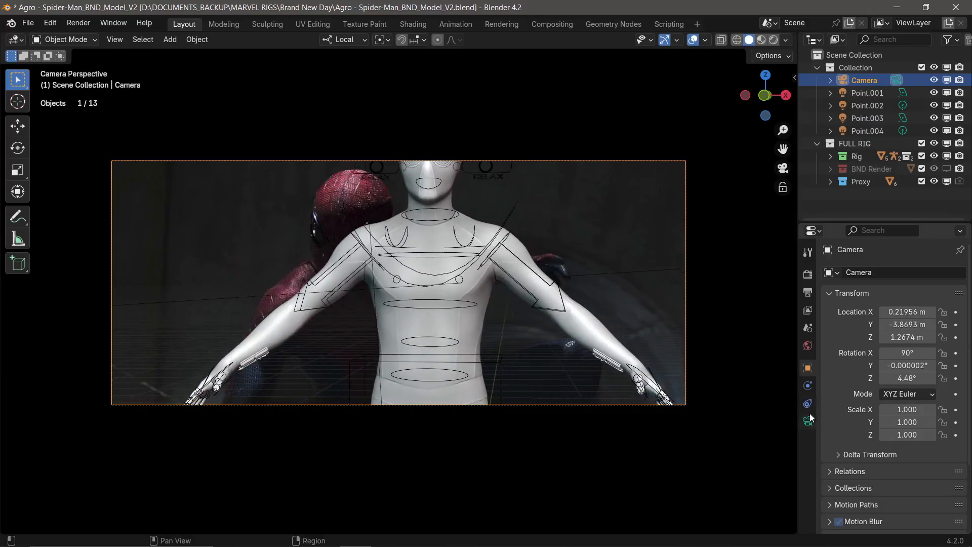
- Set the camera's focal length to 110 mm and shift its X location to about 0.322 m
{"action": "left_click", "coordinate": [809, 420]}
{"action": "left_click", "coordinate": [922, 333]}
{"action": "type", "text": "110"}
{"action": "key", "text": "Return"}
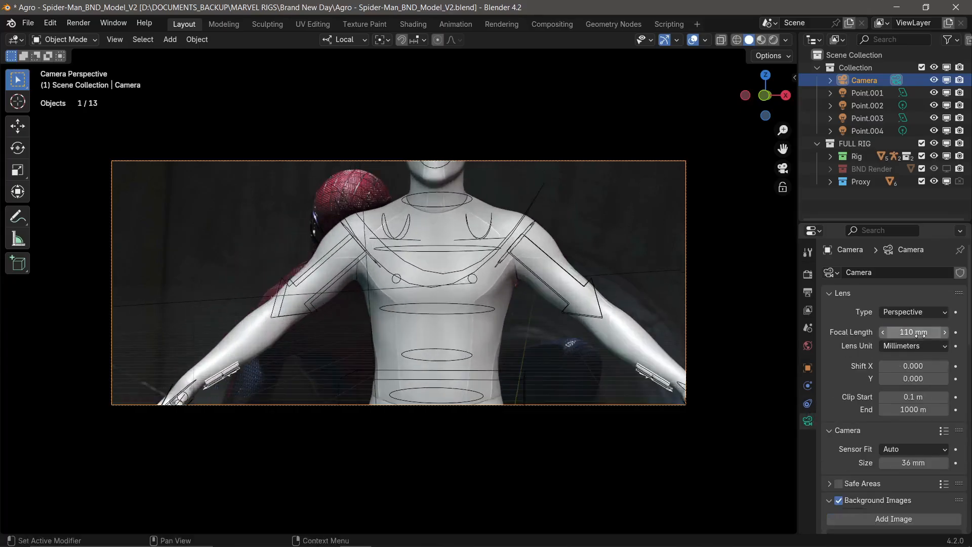
{"action": "left_click", "coordinate": [807, 368]}
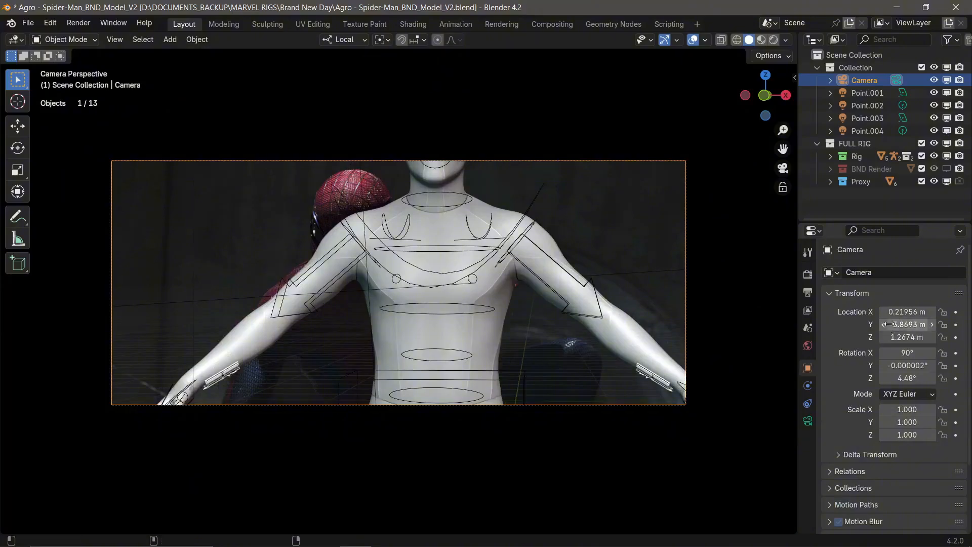
{"action": "mouse_move", "coordinate": [906, 311]}
{"action": "left_mouse_down"}
{"action": "mouse_move", "coordinate": [864, 311]}
{"action": "mouse_move", "coordinate": [894, 312]}
{"action": "left_mouse_up"}
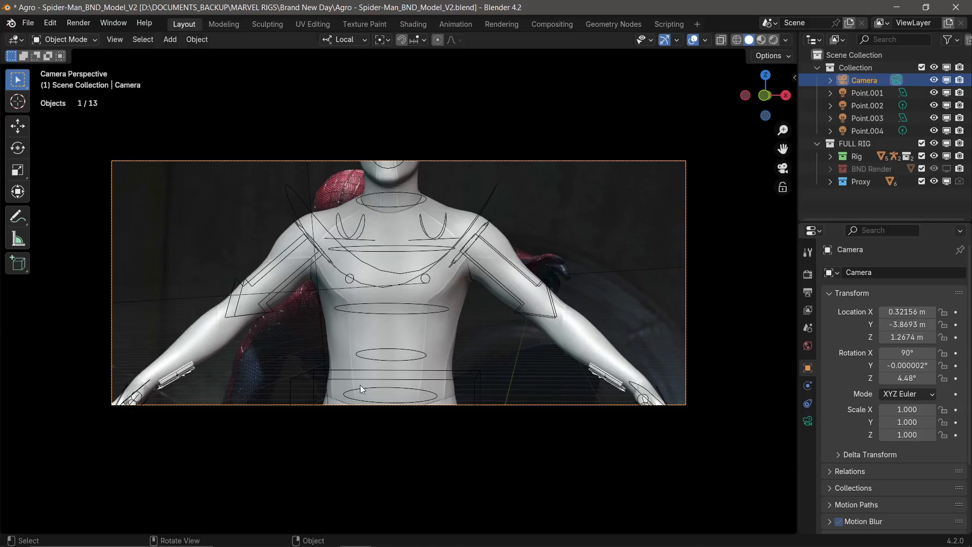
- Select the BND Rig object and try to move it along its local Y axis
{"action": "left_click", "coordinate": [476, 384]}
{"action": "key", "text": "g"}
{"action": "key", "text": "y"}
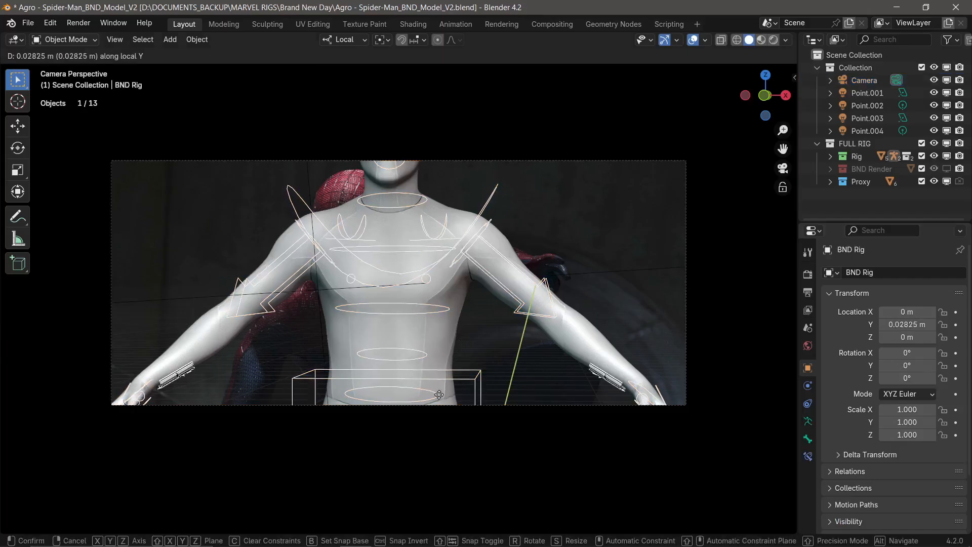
{"action": "left_click", "coordinate": [406, 66]}
{"action": "key", "text": "ctrl+z"}
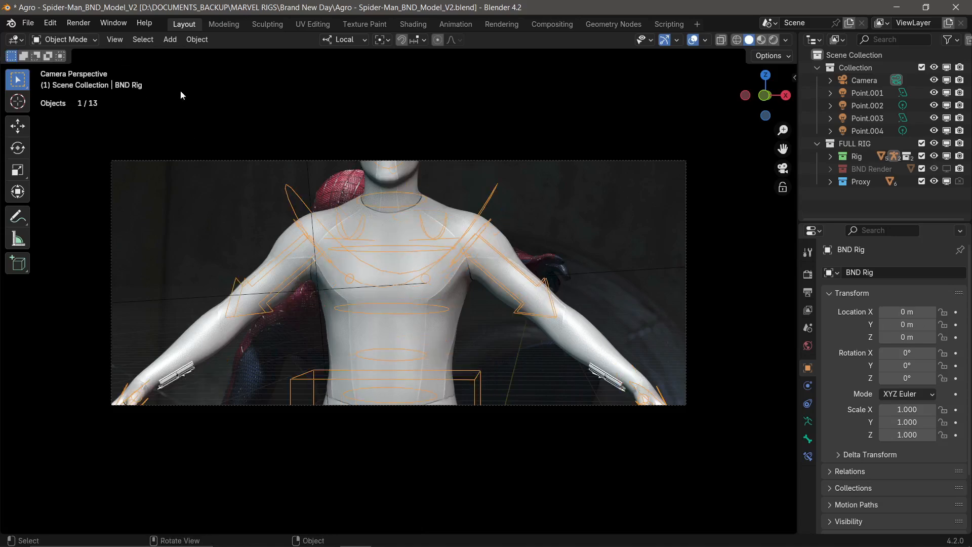
- Switch the BND Rig to Pose Mode and move its torso control about 0.129 m along local Y
{"action": "left_click", "coordinate": [68, 39]}
{"action": "left_click", "coordinate": [83, 82]}
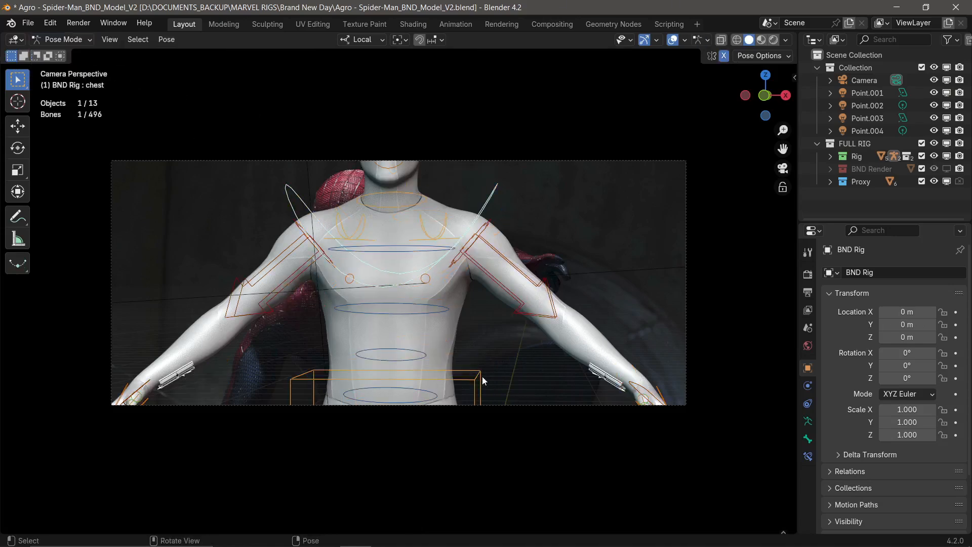
{"action": "left_click", "coordinate": [481, 375]}
{"action": "key", "text": "g"}
{"action": "key", "text": "y"}
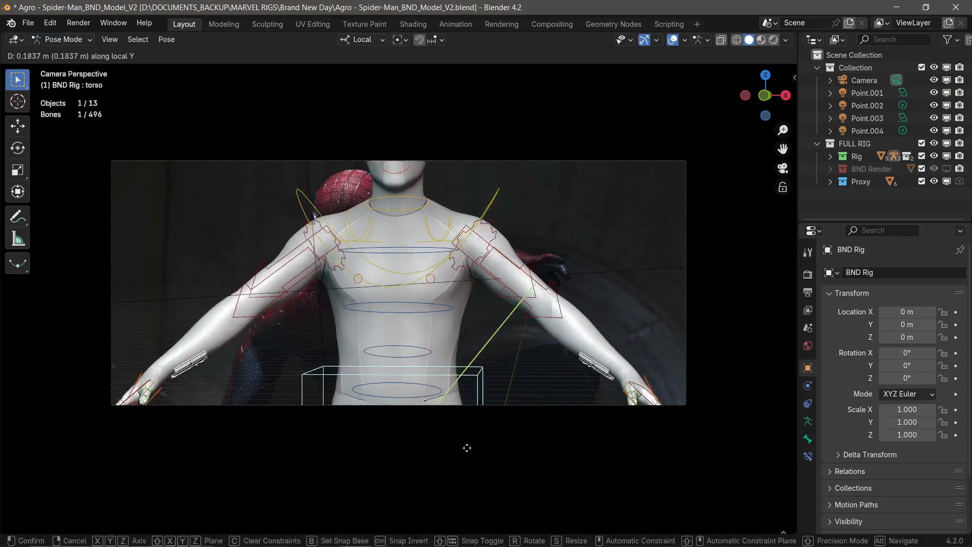
{"action": "left_click", "coordinate": [467, 425]}
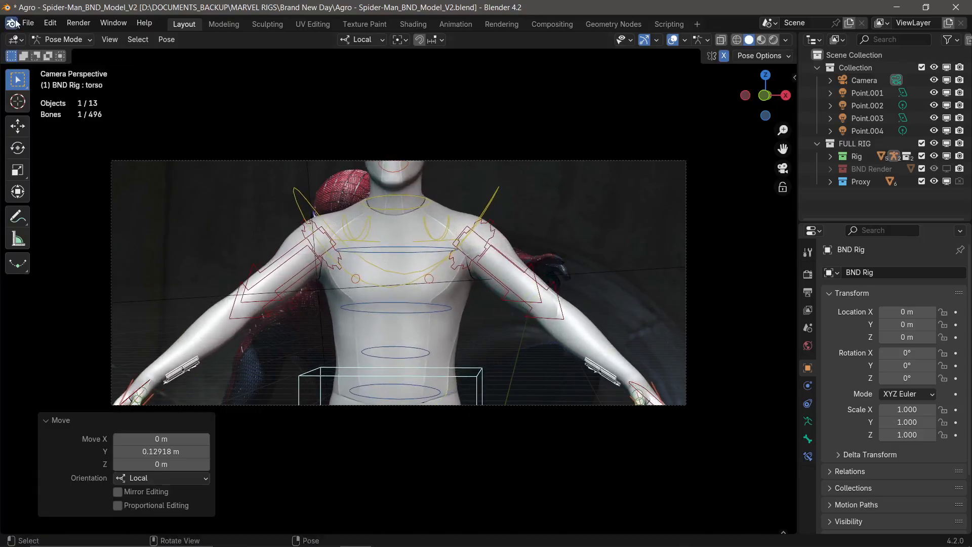
- Save the file under the new name TASM1_UNDERGROUNDFIGHT.blend
{"action": "left_click", "coordinate": [27, 23]}
{"action": "left_click", "coordinate": [43, 127]}
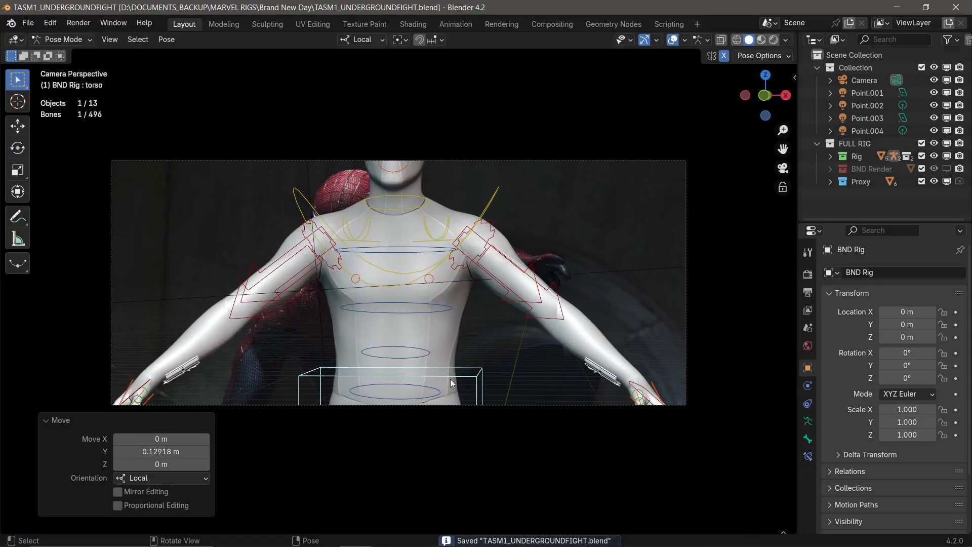
- Nudge the torso control about 0.02 m sideways and down in the camera view, and rotate it about -17.3° in top view
{"action": "key", "text": "g"}
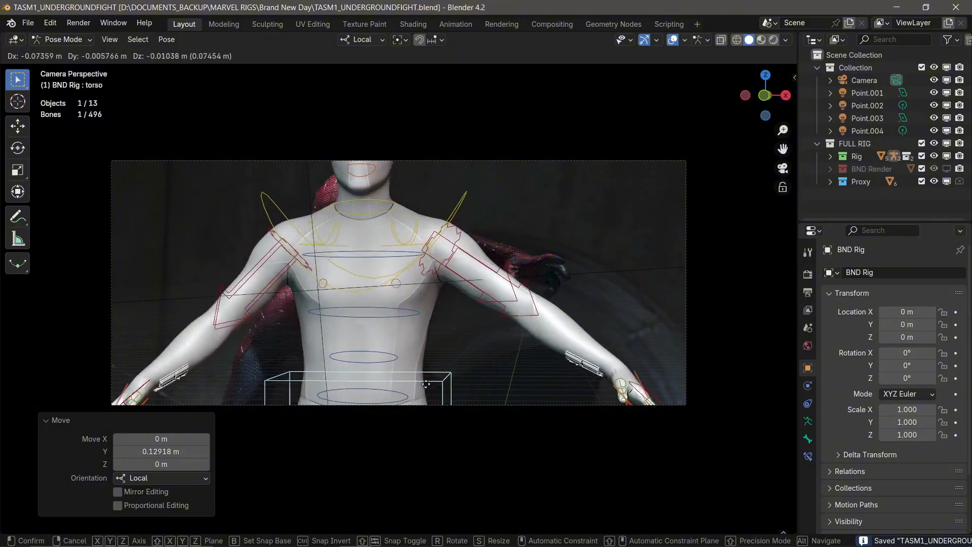
{"action": "left_click", "coordinate": [442, 389]}
{"action": "key", "text": "KP_7"}
{"action": "key", "text": "r"}
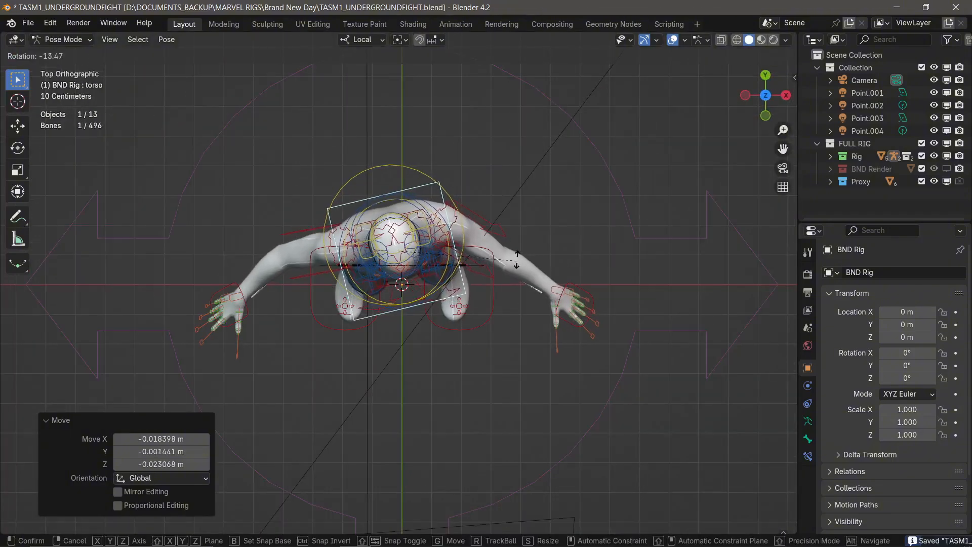
{"action": "left_click", "coordinate": [515, 255]}
{"action": "key", "text": "KP_0"}
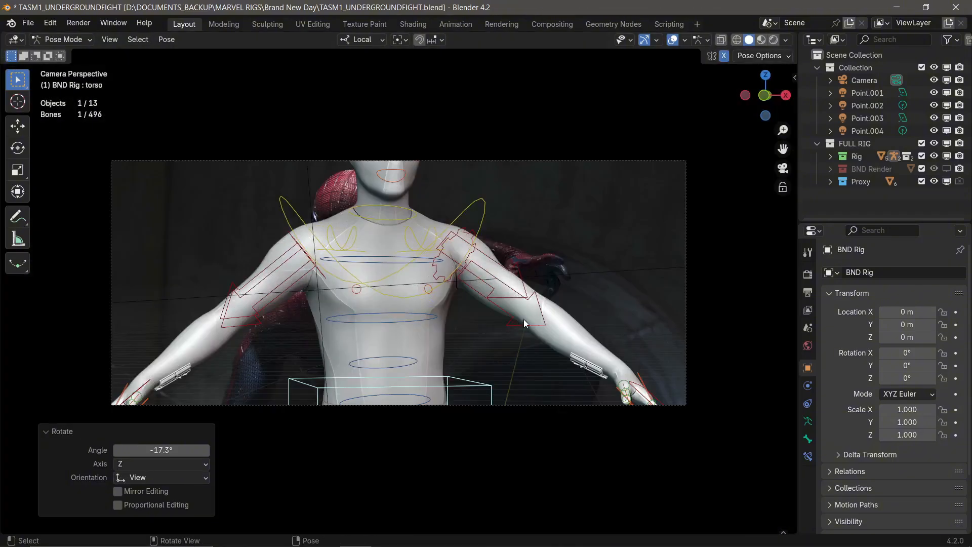
- Tilt the spine_fk.001 control slightly and the spine_fk.002 control about -12.1° in the camera view
{"action": "left_click", "coordinate": [427, 396]}
{"action": "key", "text": "r"}
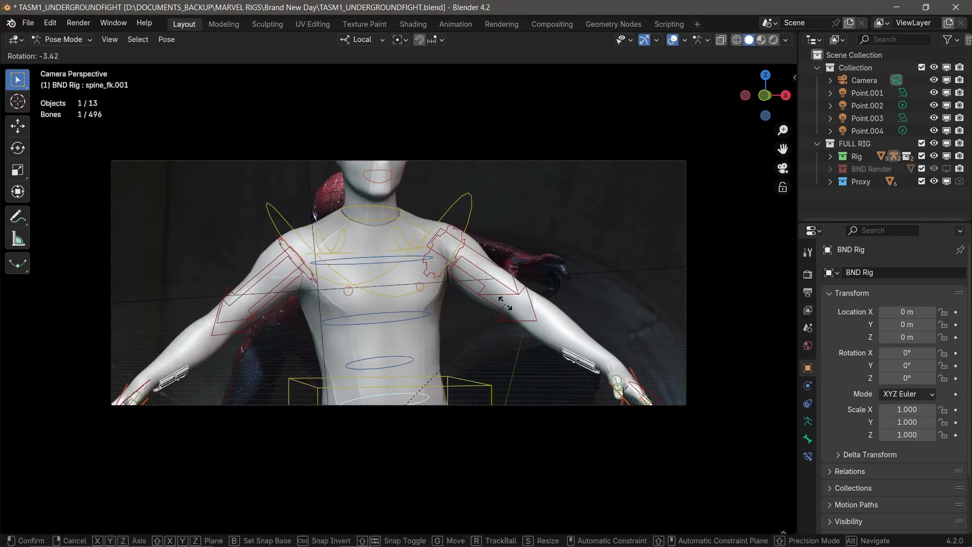
{"action": "left_click", "coordinate": [423, 360]}
{"action": "left_click", "coordinate": [410, 359]}
{"action": "key", "text": "r"}
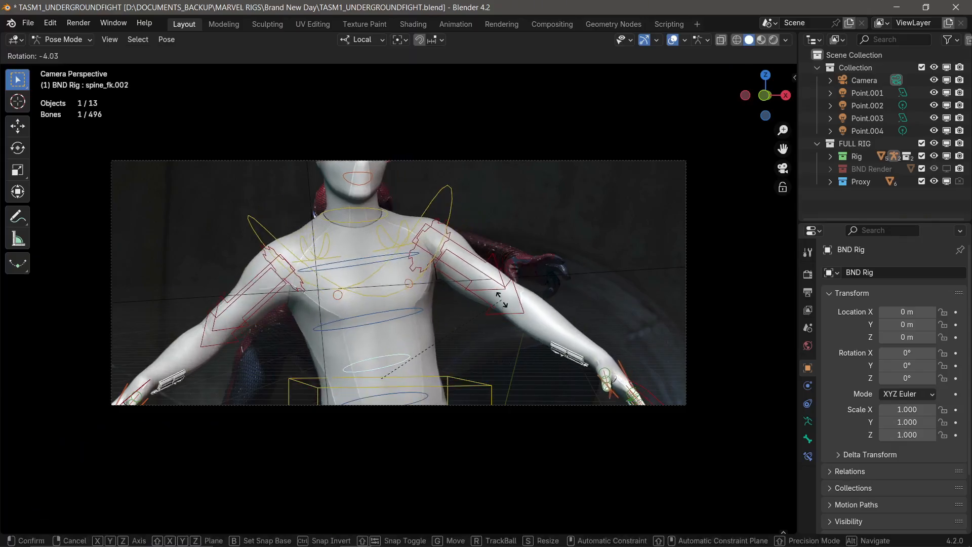
{"action": "left_click", "coordinate": [482, 290]}
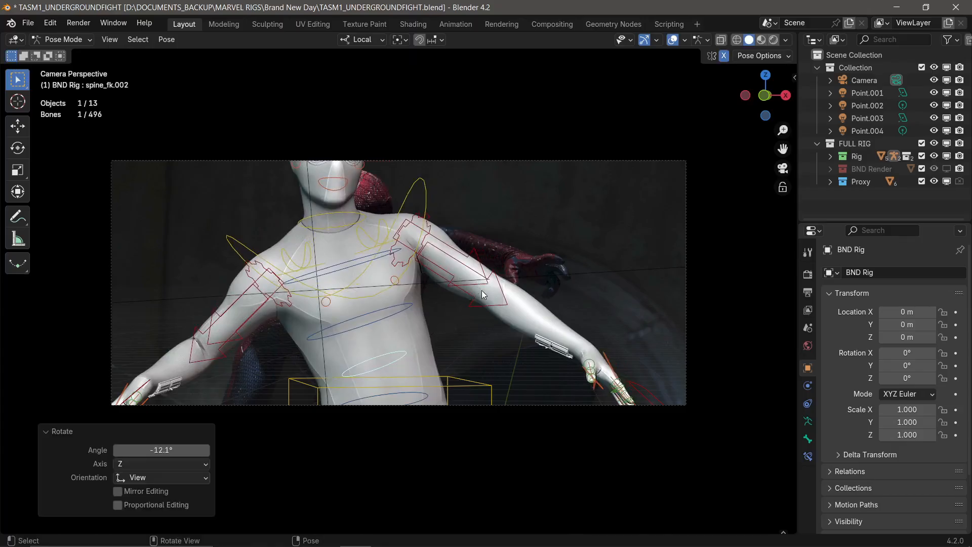
- Bend the spine forward in the right side view, rotating spine_fk.002 about -14.1° and spine_fk.001 about -10°
{"action": "key", "text": "KP_3"}
{"action": "key", "text": "r"}
{"action": "left_click", "coordinate": [521, 241]}
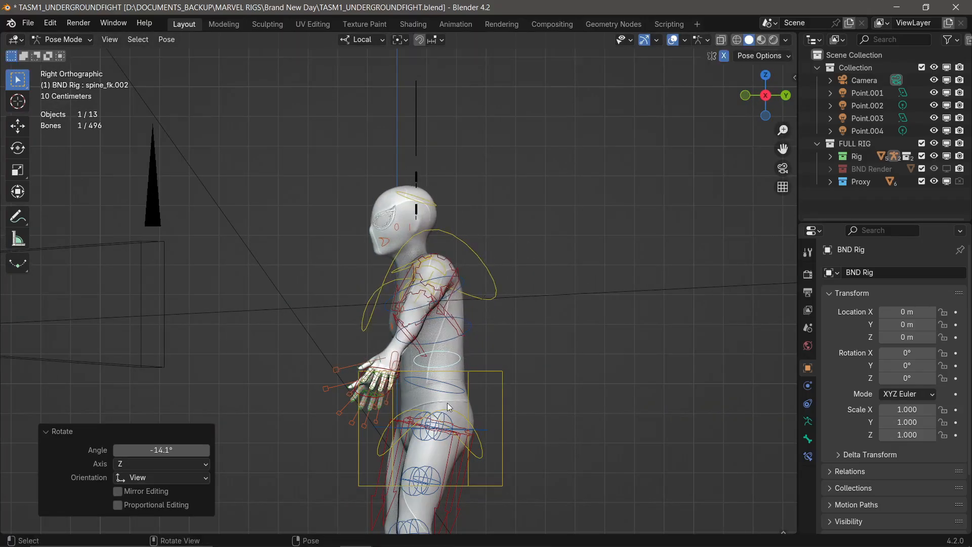
{"action": "left_click", "coordinate": [457, 392]}
{"action": "key", "text": "r"}
{"action": "left_click", "coordinate": [512, 303]}
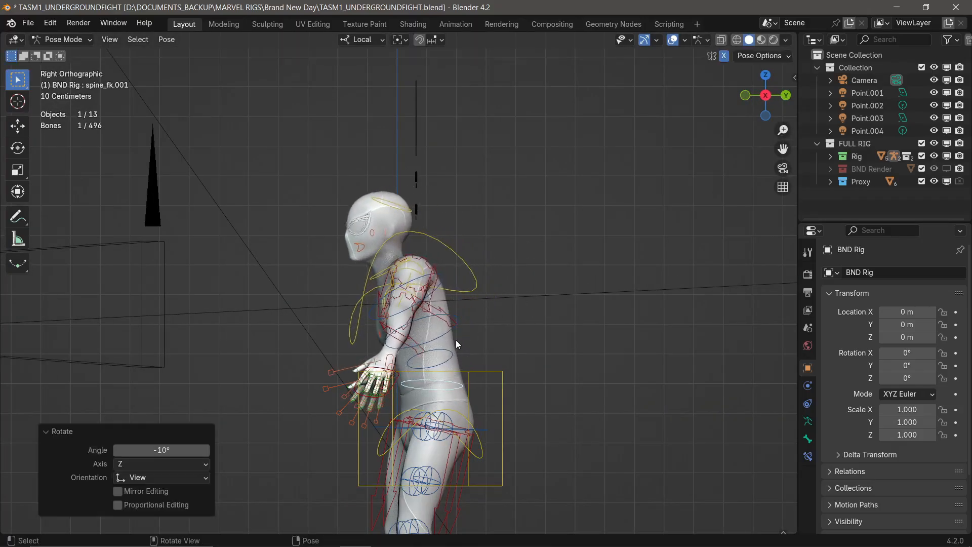
- Rotate the hips control about -12.8° in the right side view and return to the camera view
{"action": "left_click", "coordinate": [461, 414]}
{"action": "key", "text": "r"}
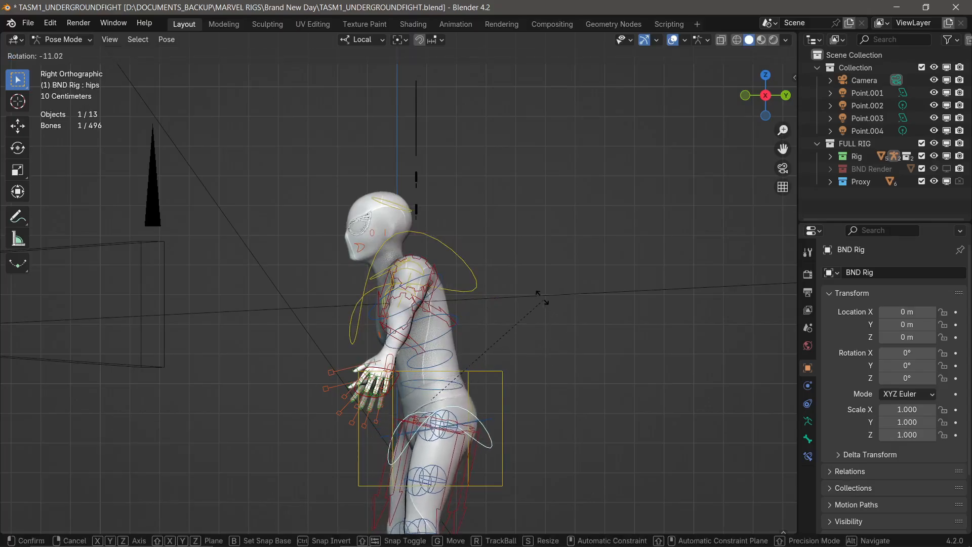
{"action": "left_click", "coordinate": [541, 296]}
{"action": "key", "text": "KP_0"}
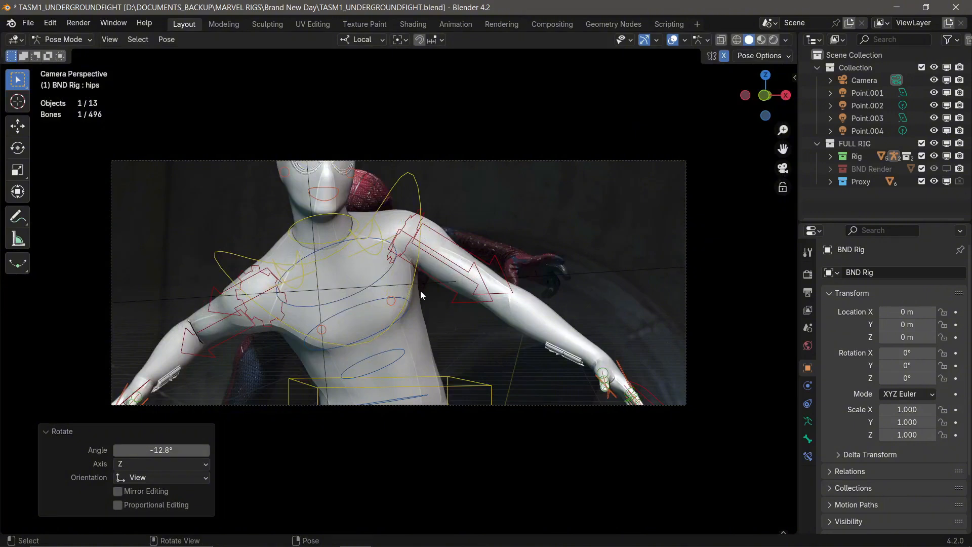
- Compare the pose with the reference image by repeatedly hiding and showing the FULL RIG collection
{"action": "left_click", "coordinate": [934, 144]}
{"action": "left_click", "coordinate": [935, 143]}
{"action": "left_click", "coordinate": [935, 143]}
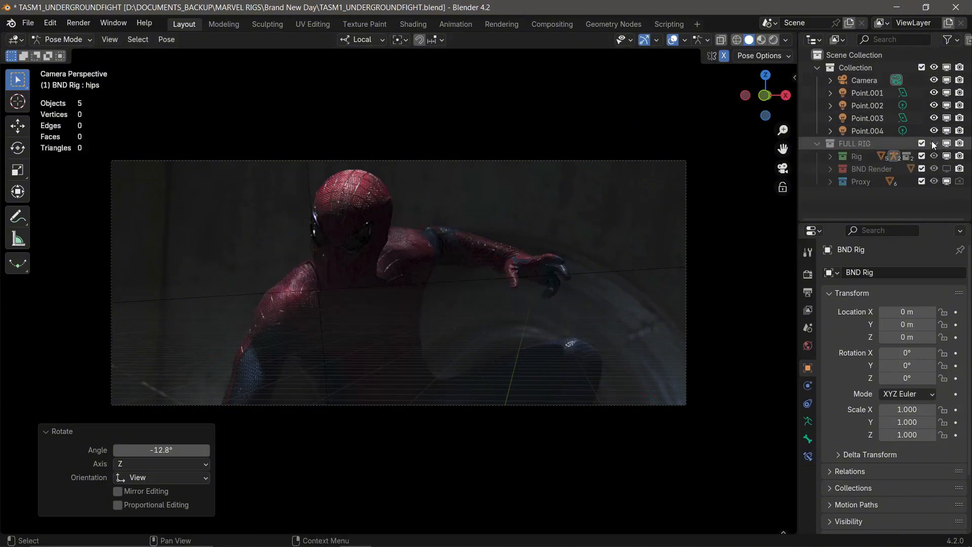
{"action": "left_click", "coordinate": [934, 143]}
{"action": "left_click", "coordinate": [935, 144]}
{"action": "left_click", "coordinate": [934, 144]}
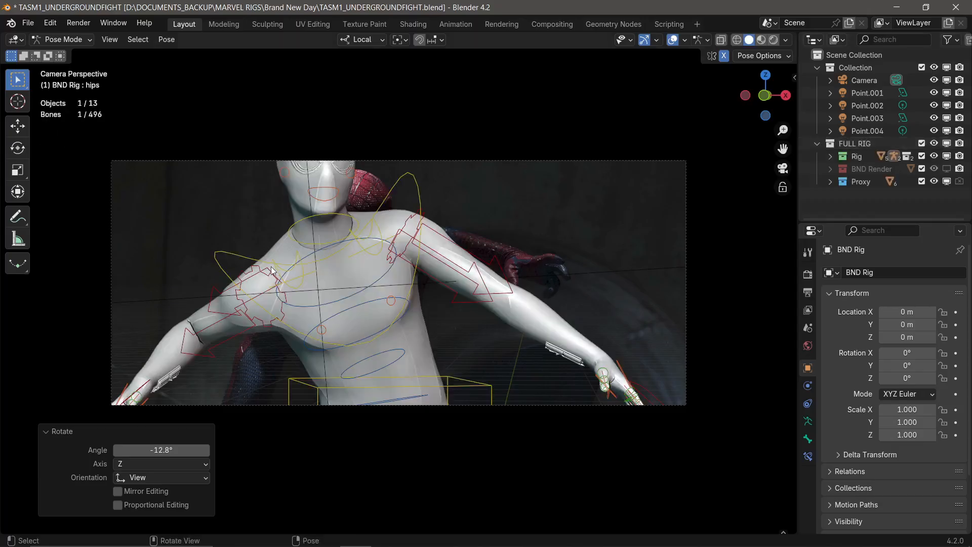
- Rotate the spine_fk.003 control about -14.2° in the right side view and about -2.4° in the camera view
{"action": "left_click", "coordinate": [365, 308]}
{"action": "left_click", "coordinate": [359, 305]}
{"action": "key", "text": "KP_3"}
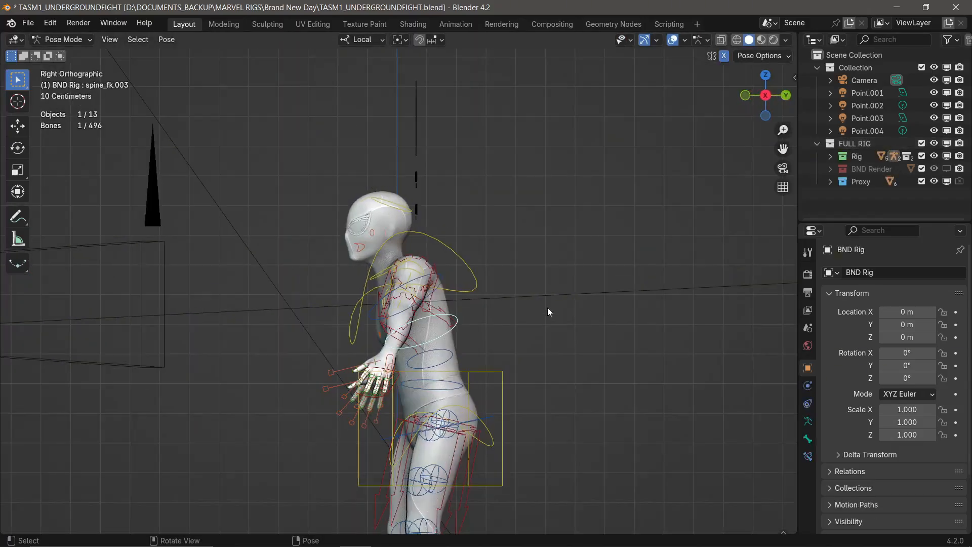
{"action": "key", "text": "r"}
{"action": "left_click", "coordinate": [521, 283]}
{"action": "key", "text": "KP_0"}
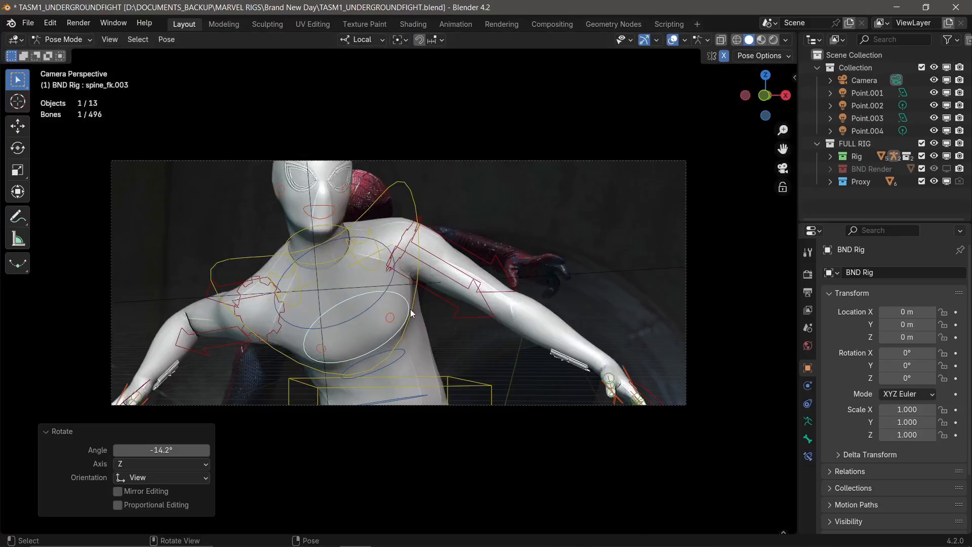
{"action": "key", "text": "r"}
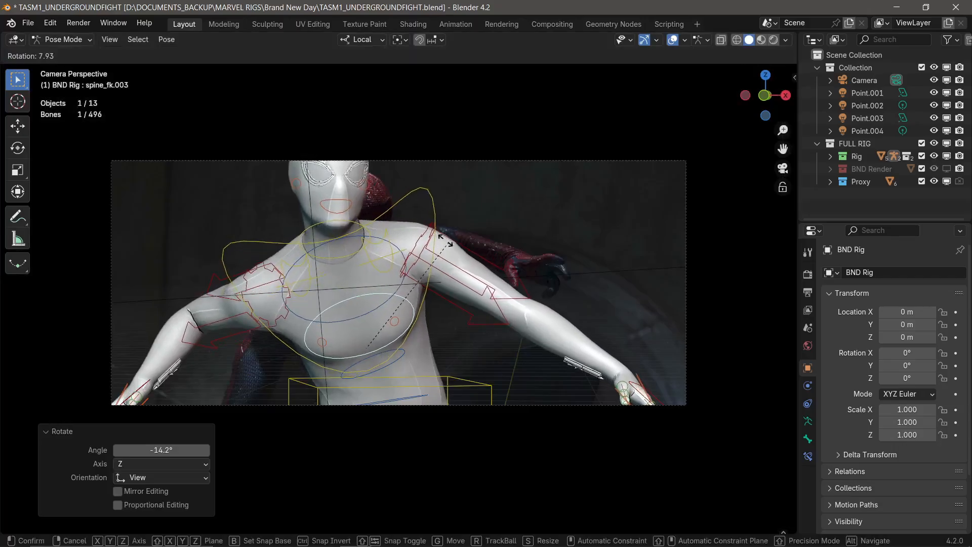
{"action": "left_click", "coordinate": [374, 244]}
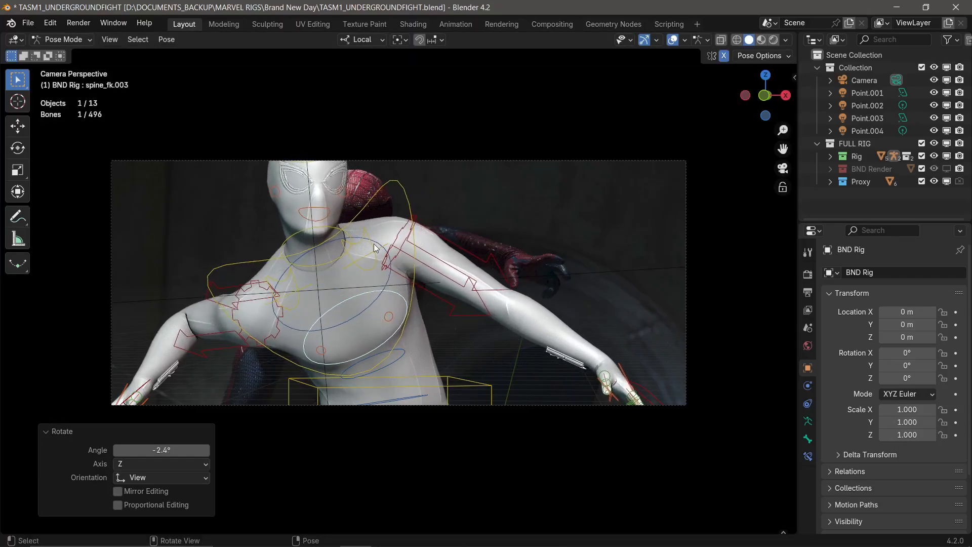
- Rotate the spine_fk.004 control about 13.3° in the camera view
{"action": "left_click", "coordinate": [375, 241]}
{"action": "key", "text": "r"}
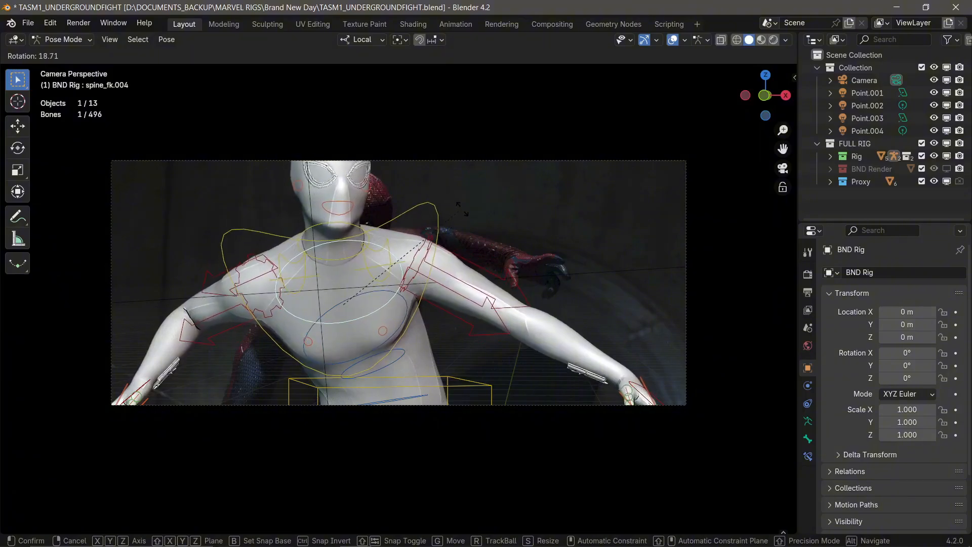
{"action": "left_click", "coordinate": [438, 214]}
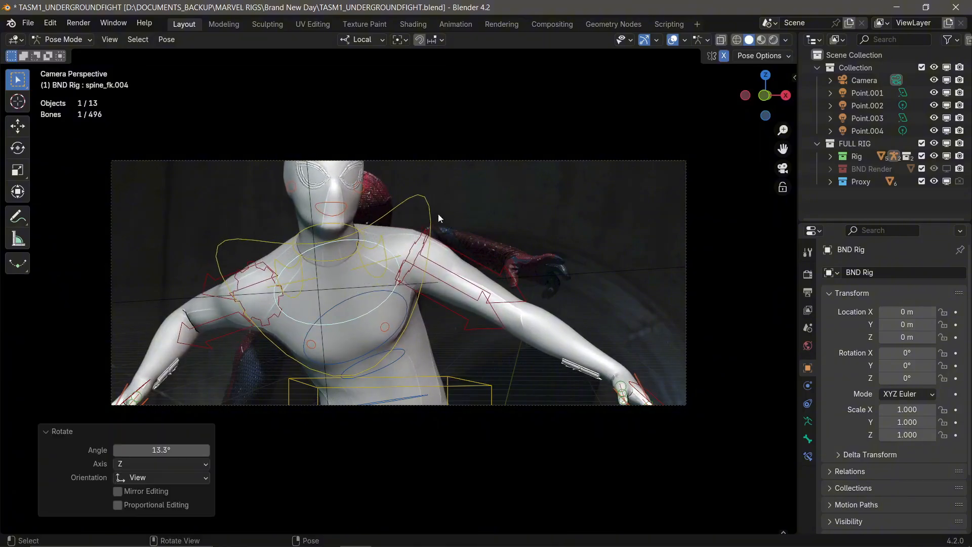
- Bend the neck control forward in the right side view and rotate the head control about -46.1°
{"action": "left_click", "coordinate": [357, 229]}
{"action": "key", "text": "KP_3"}
{"action": "key", "text": "r"}
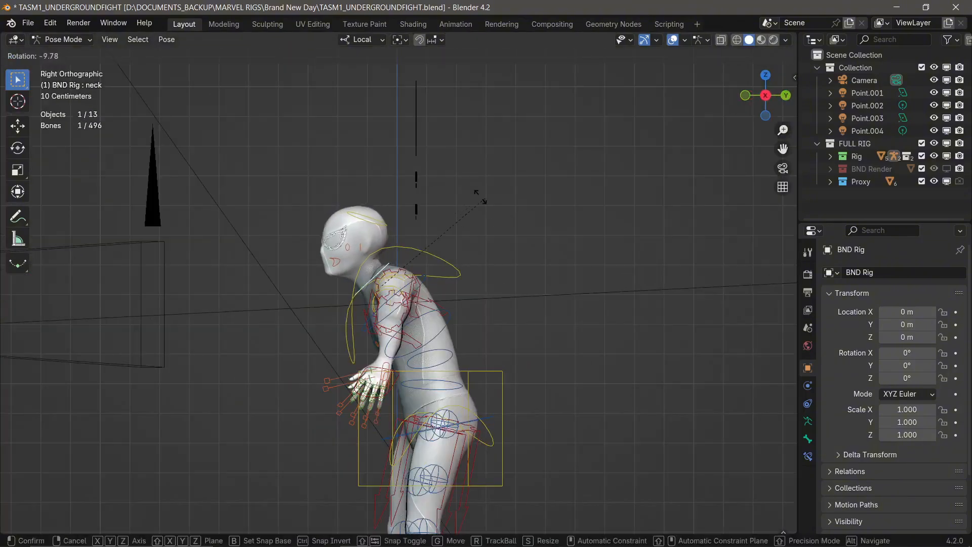
{"action": "left_click", "coordinate": [353, 242]}
{"action": "left_click", "coordinate": [368, 238]}
{"action": "key", "text": "r"}
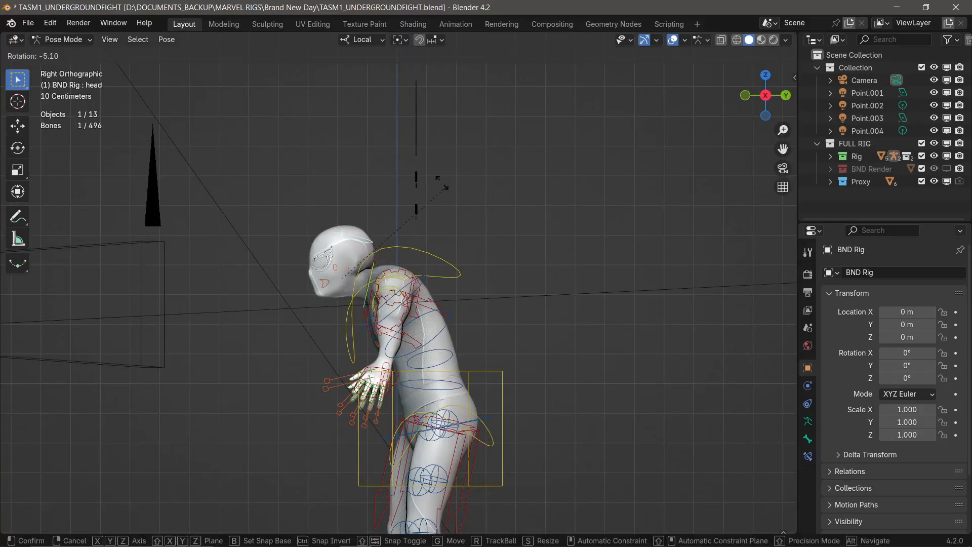
{"action": "left_click", "coordinate": [354, 188]}
{"action": "key", "text": "KP_0"}
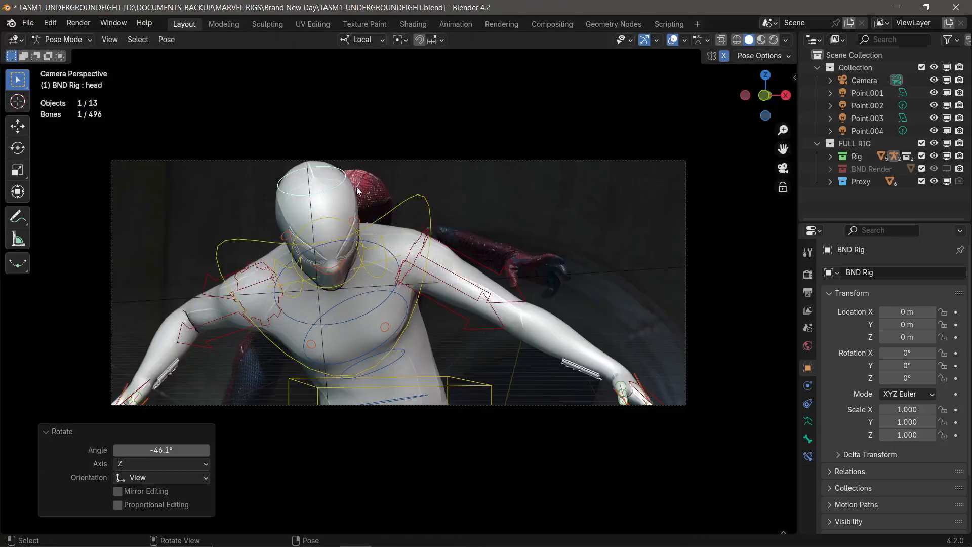
- Turn the neck control about -24.1° in top view and return to the camera view
{"action": "left_click", "coordinate": [353, 274]}
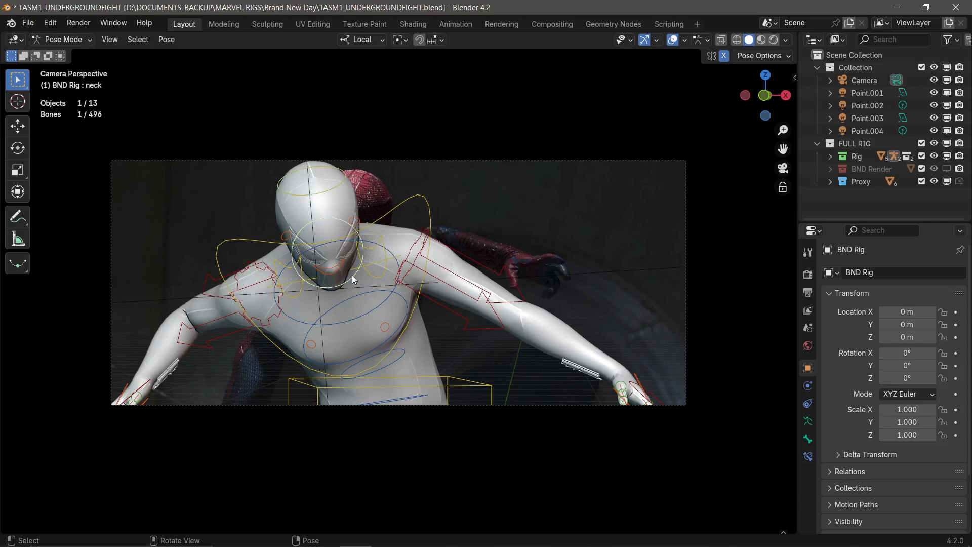
{"action": "key", "text": "KP_7"}
{"action": "key", "text": "r"}
{"action": "left_click", "coordinate": [479, 242]}
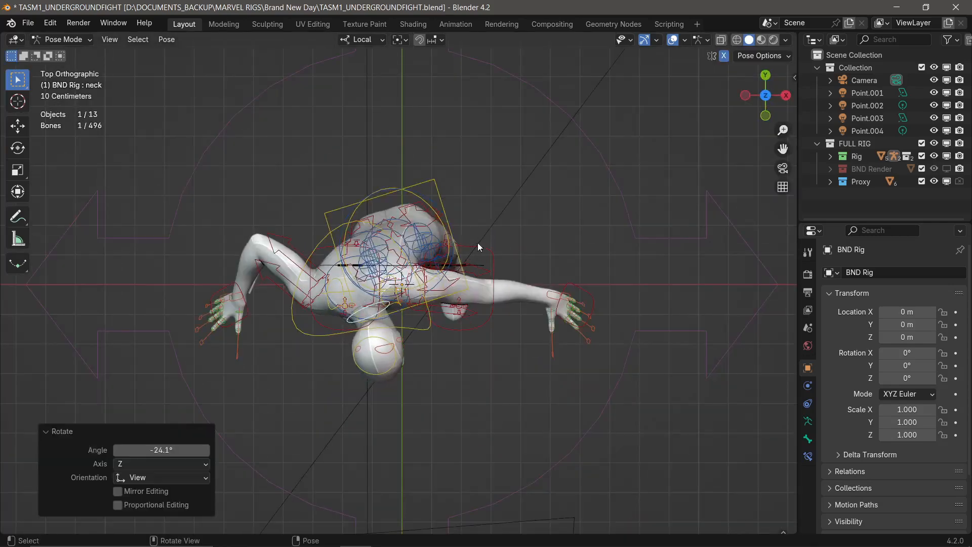
{"action": "key", "text": "KP_0"}
- Rotate the head control trackball-style about -4.58° and -14.9° in the camera view, and turn it back toward the camera
{"action": "left_click", "coordinate": [367, 180]}
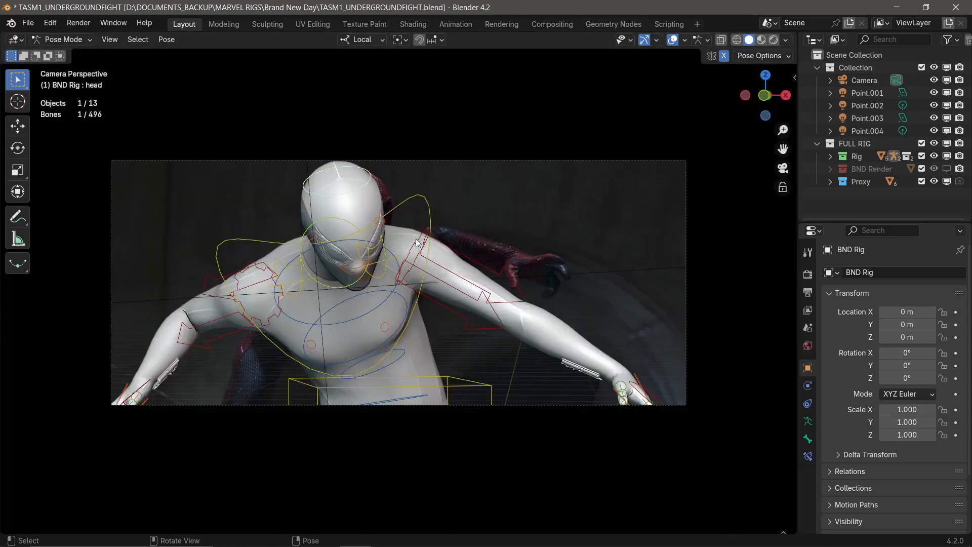
{"action": "left_click", "coordinate": [18, 151]}
{"action": "left_click_drag", "start_coordinate": [371, 238], "coordinate": [358, 234]}
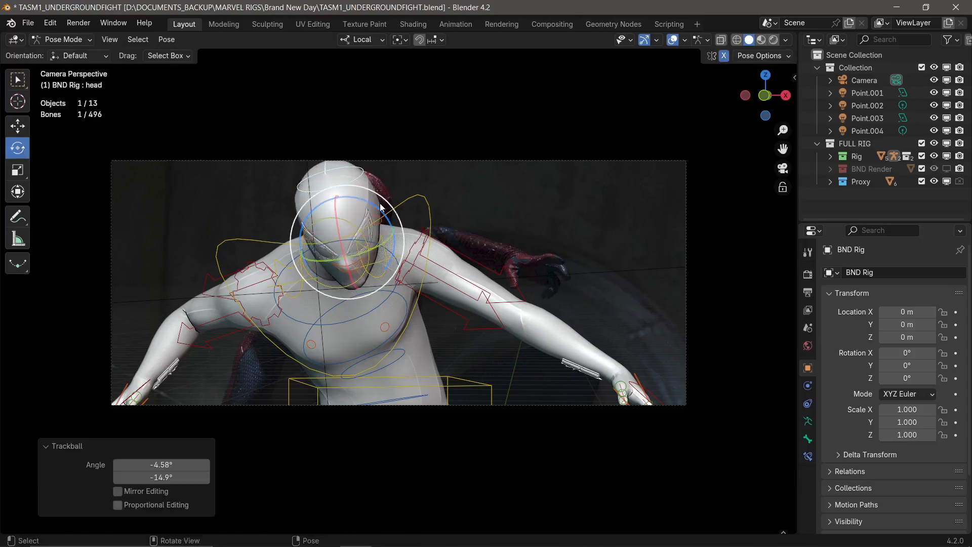
{"action": "left_click_drag", "start_coordinate": [384, 203], "coordinate": [376, 222]}
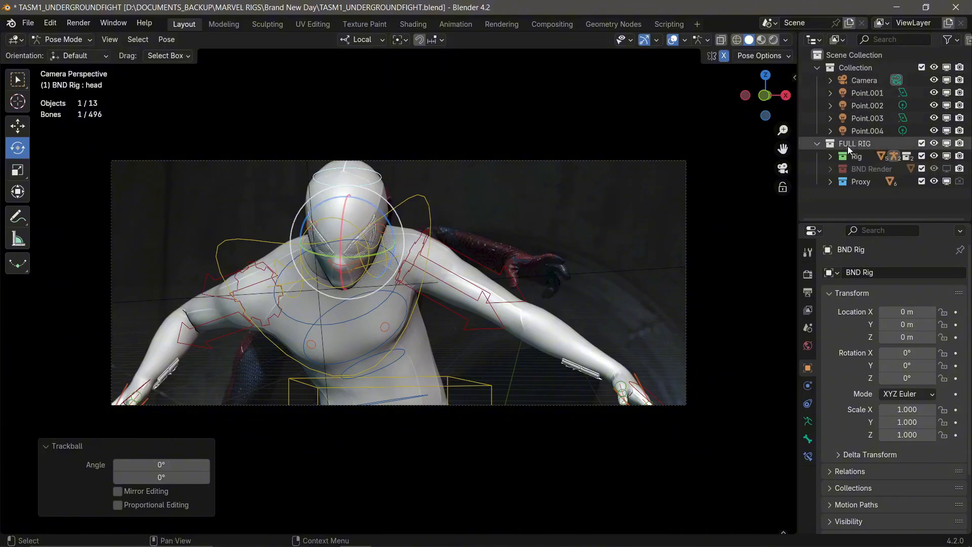
- Set the camera's Z location to 1.2874 m and its X location to 0.31556 m
{"action": "left_click", "coordinate": [861, 80]}
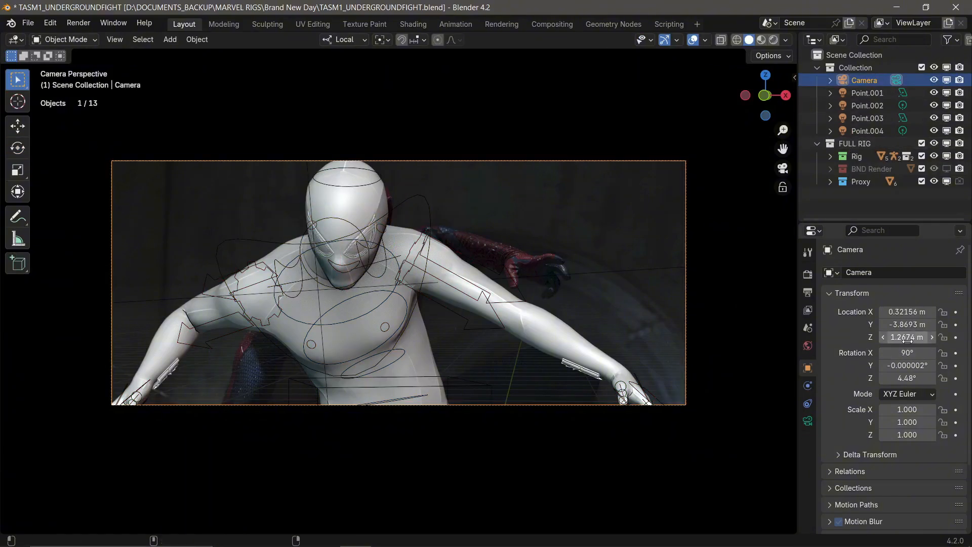
{"action": "left_click_drag", "start_coordinate": [908, 341], "coordinate": [902, 311]}
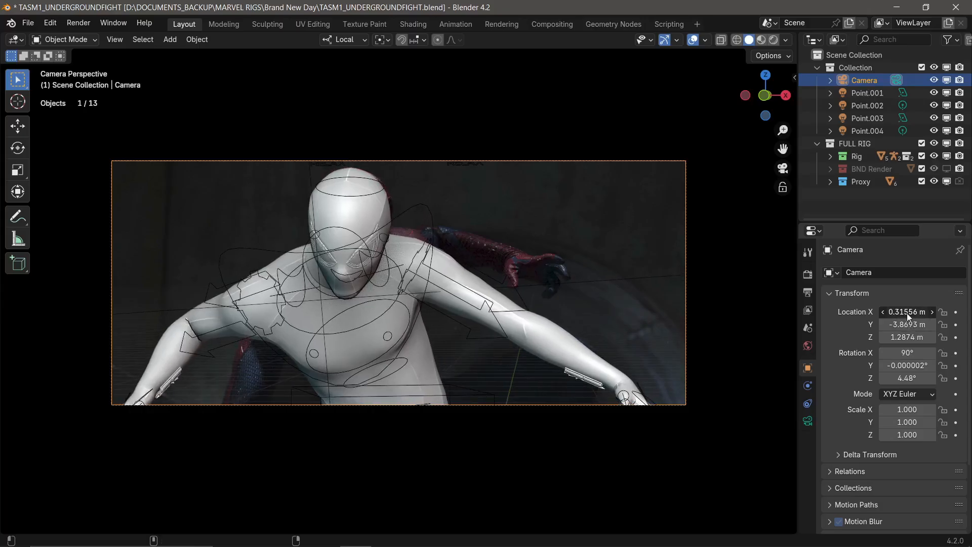
- Rotate the spine_fk.001 control about 8.29° in the right side view
{"action": "left_click", "coordinate": [400, 366]}
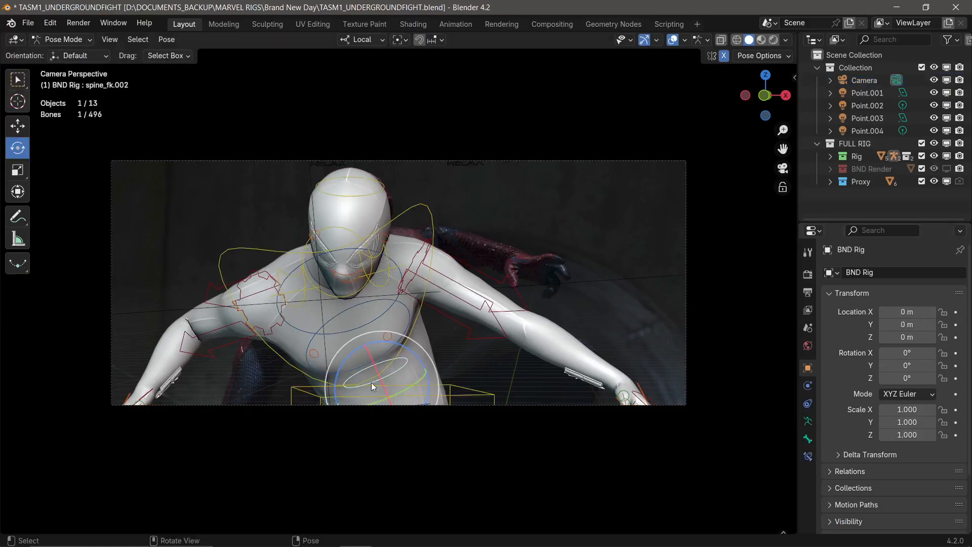
{"action": "key", "text": "KP_3"}
{"action": "left_click", "coordinate": [457, 383]}
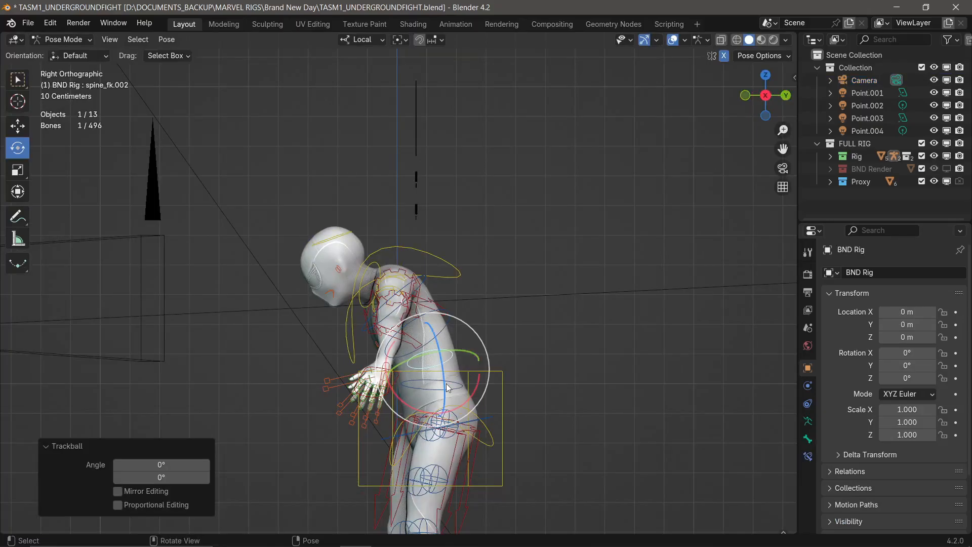
{"action": "left_click", "coordinate": [448, 388]}
{"action": "key", "text": "r"}
{"action": "left_click", "coordinate": [512, 293]}
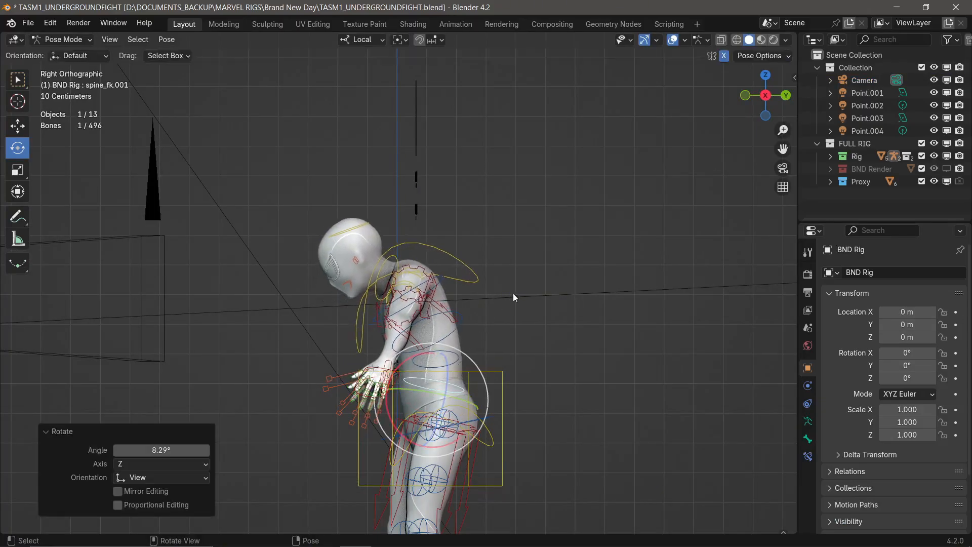
- Rotate the spine_fk.002 control about 9.25° in the right side view and return to the camera view
{"action": "middle_click_drag", "start_coordinate": [513, 293], "coordinate": [230, 355]}
{"action": "left_click", "coordinate": [390, 255]}
{"action": "left_click", "coordinate": [466, 386]}
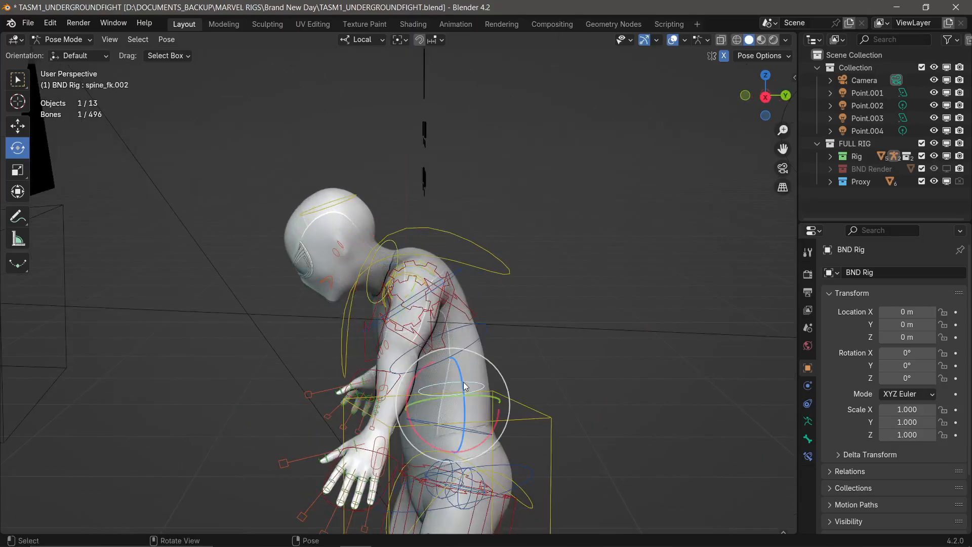
{"action": "key", "text": "KP_0"}
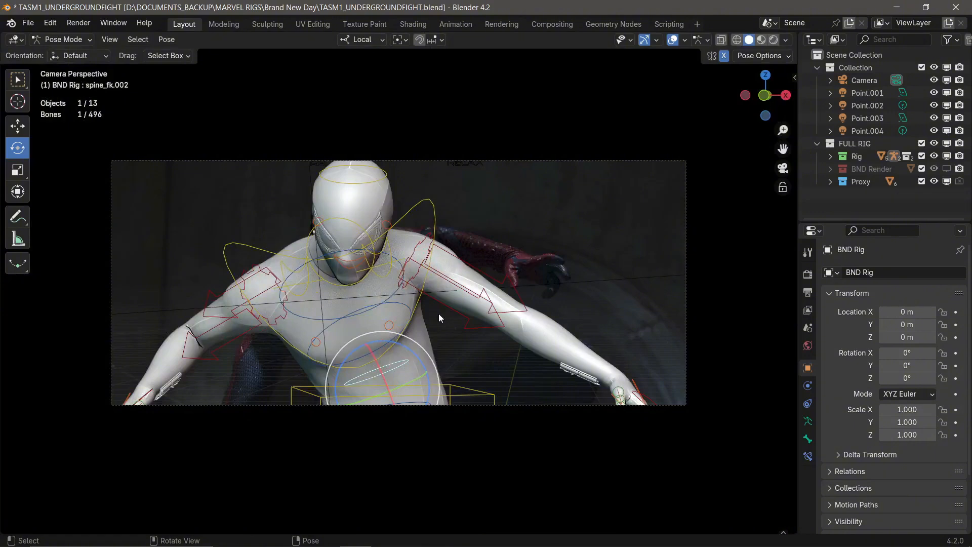
{"action": "key", "text": "KP_1"}
{"action": "key", "text": "KP_3"}
{"action": "key", "text": "r"}
{"action": "left_click", "coordinate": [487, 314]}
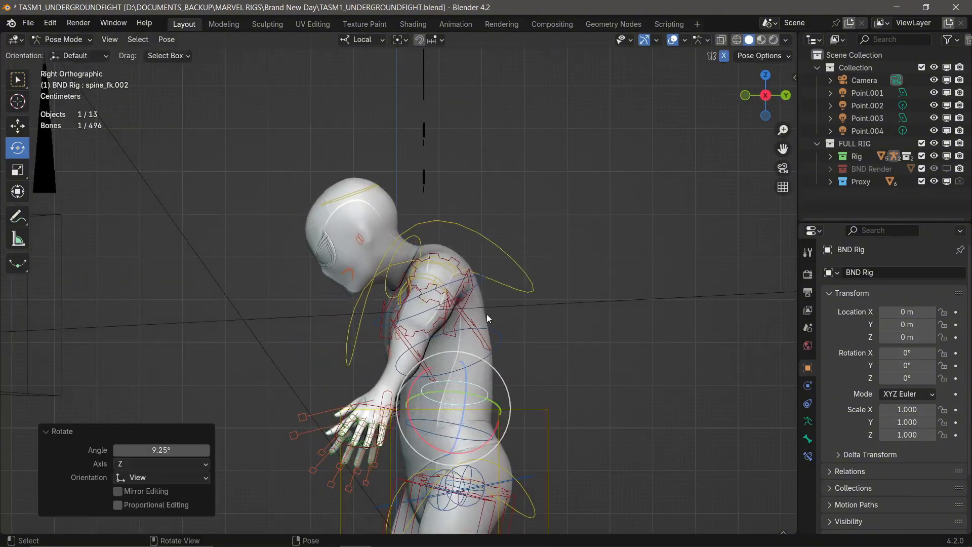
{"action": "key", "text": "KP_0"}
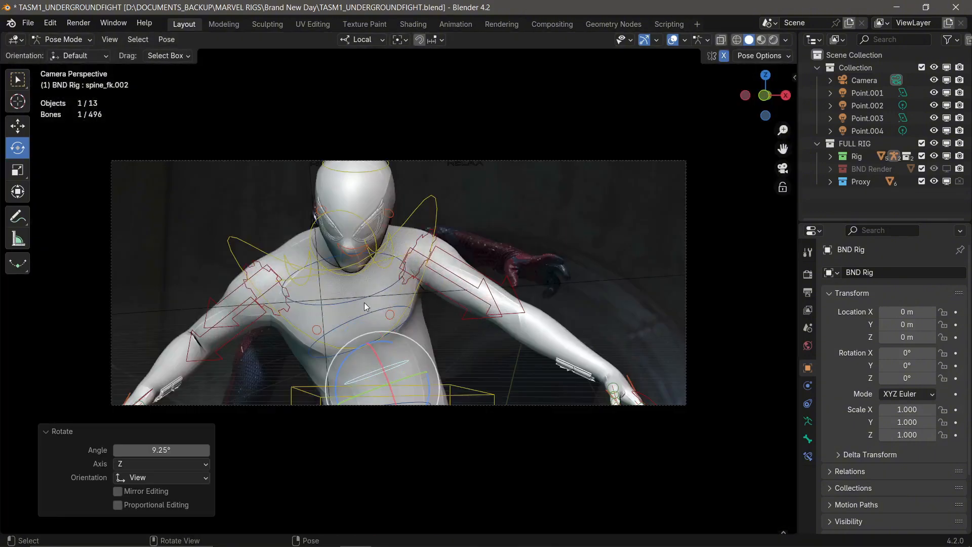
- Rotate the spine_fk.003 control about -19.4° in the right side view and return to the camera view
{"action": "left_click", "coordinate": [356, 320]}
{"action": "key", "text": "KP_3"}
{"action": "key", "text": "r"}
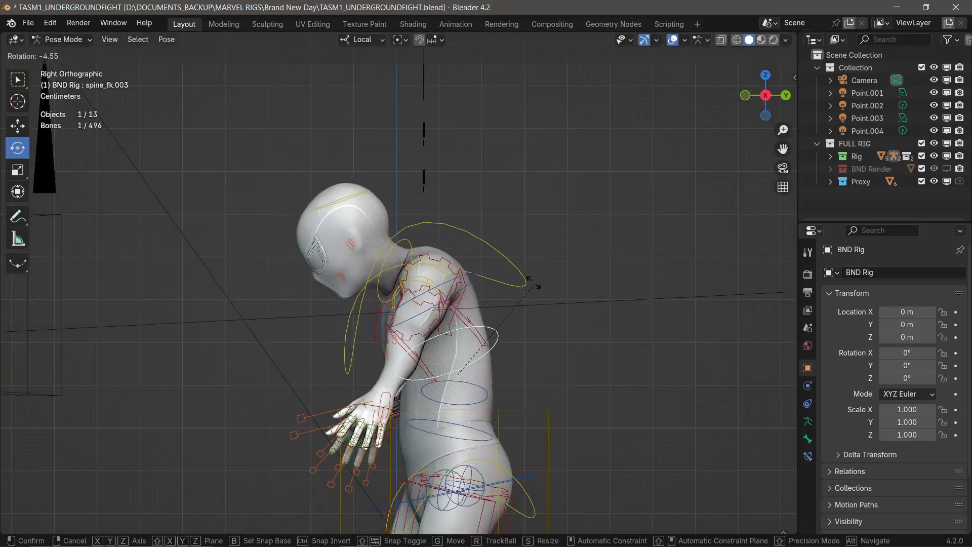
{"action": "left_click", "coordinate": [503, 279]}
{"action": "key", "text": "KP_0"}
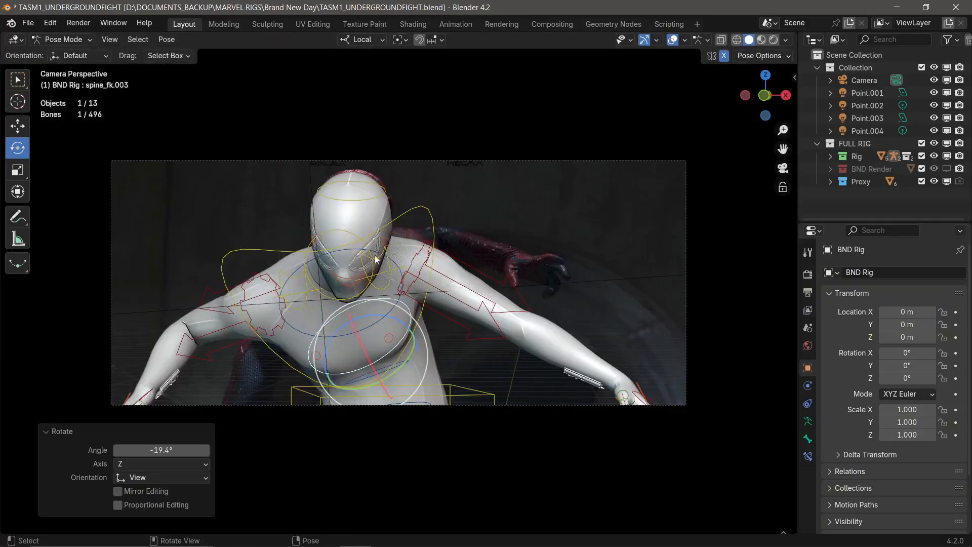
- Rotate the neck control about -19° in the camera view
{"action": "left_click", "coordinate": [373, 197]}
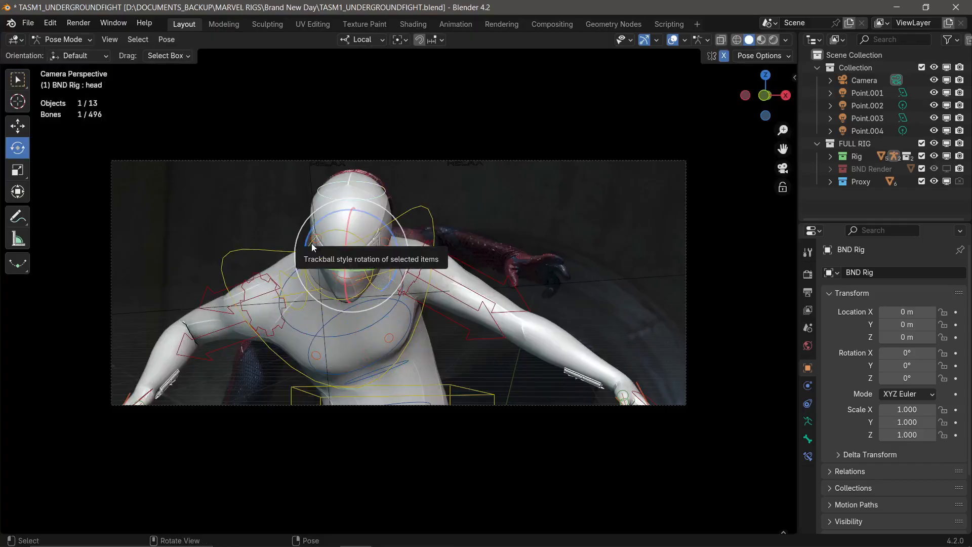
{"action": "left_click", "coordinate": [313, 243]}
{"action": "key", "text": "r"}
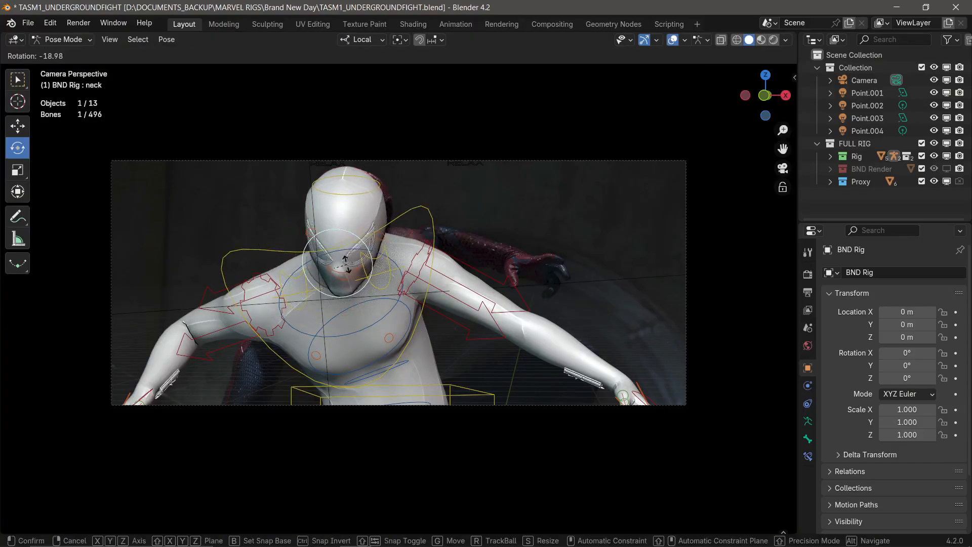
{"action": "left_click", "coordinate": [347, 265]}
- Tilt the head control in the camera view, ending with a rotation of about -3.75°, and briefly hide the FULL RIG collection to compare with the reference
{"action": "left_click", "coordinate": [373, 198]}
{"action": "key", "text": "r"}
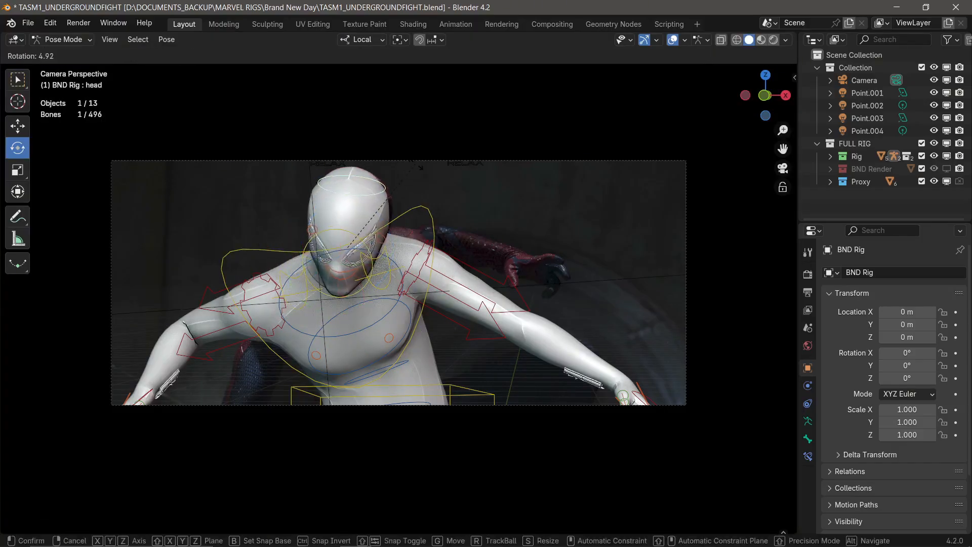
{"action": "left_click", "coordinate": [382, 217]}
{"action": "left_click_drag", "start_coordinate": [368, 243], "coordinate": [385, 210]}
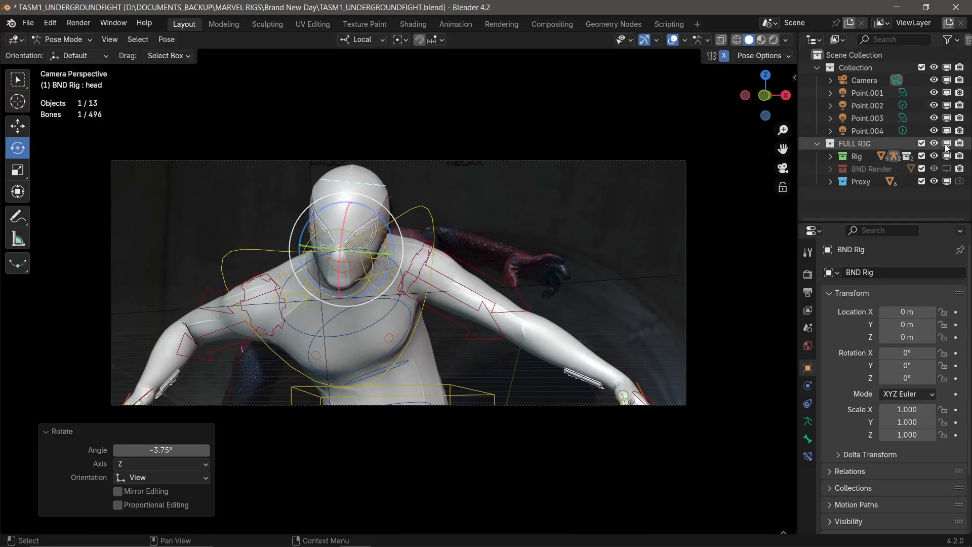
{"action": "left_click", "coordinate": [935, 143]}
{"action": "left_click", "coordinate": [935, 142]}
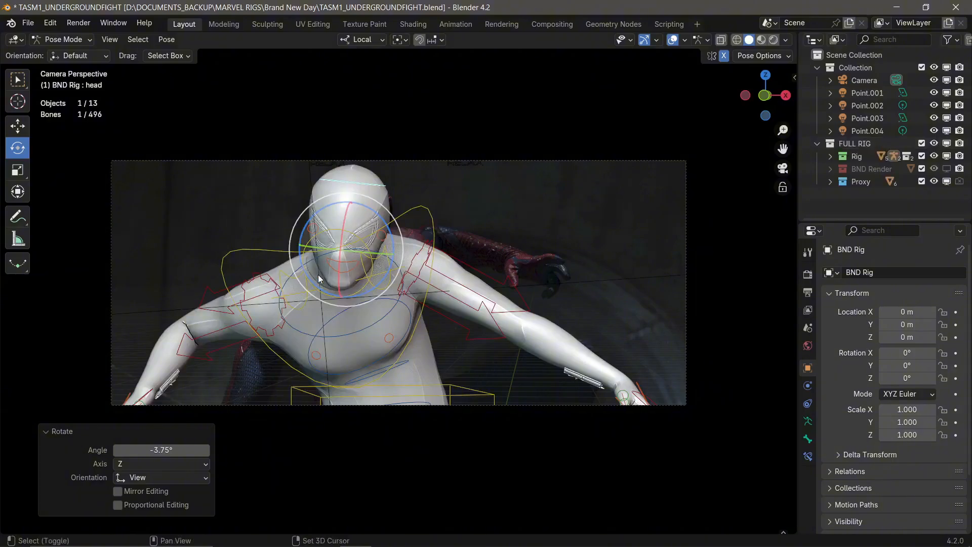
- Refine the head control with a trackball rotation of about -3.44° and -4.01°, checking the reference with the FULL RIG collection hidden
{"action": "left_click_drag", "start_coordinate": [318, 274], "coordinate": [306, 270]}
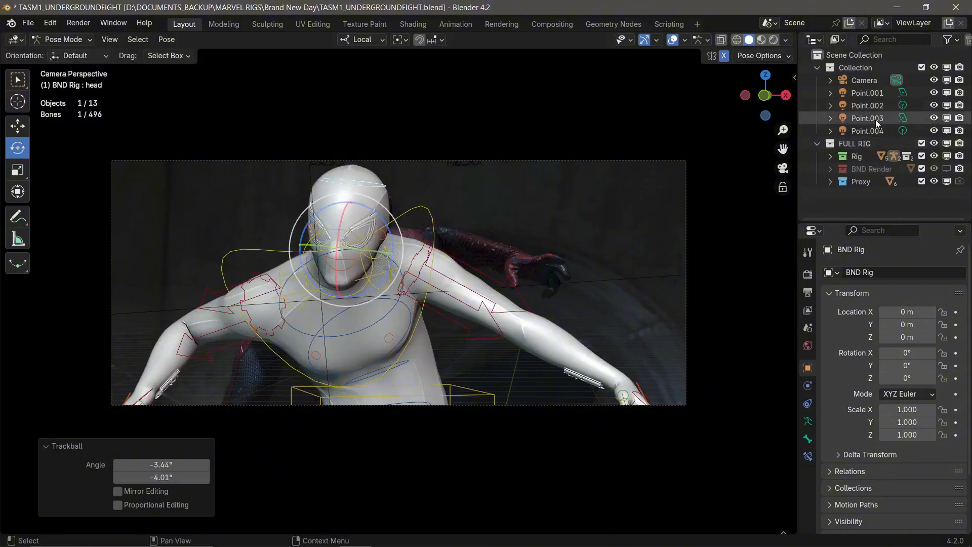
{"action": "left_click", "coordinate": [935, 144]}
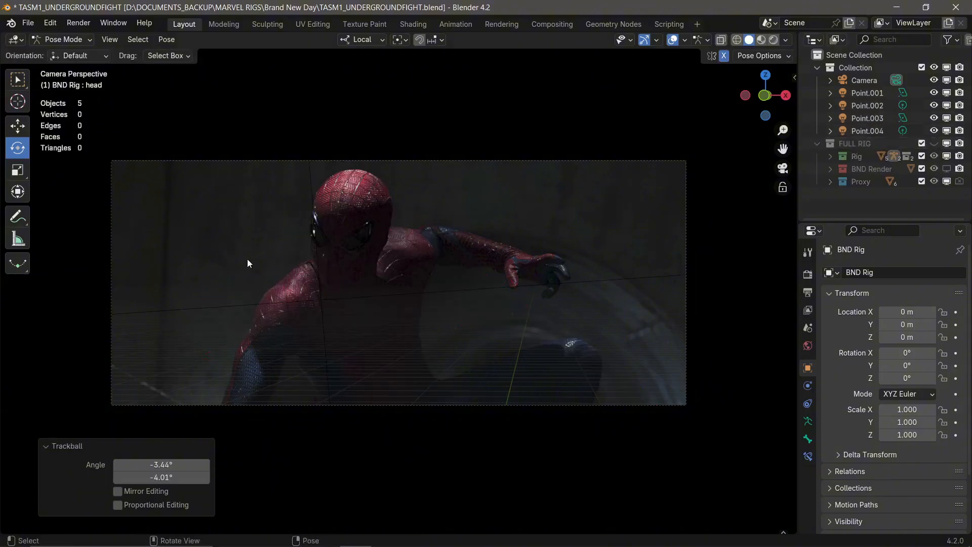
{"action": "left_click", "coordinate": [935, 143]}
{"action": "left_click_drag", "start_coordinate": [381, 208], "coordinate": [386, 207]}
- Rotate the shoulder.L control about -15.8° in the camera view
{"action": "left_click", "coordinate": [390, 256]}
{"action": "key", "text": "r"}
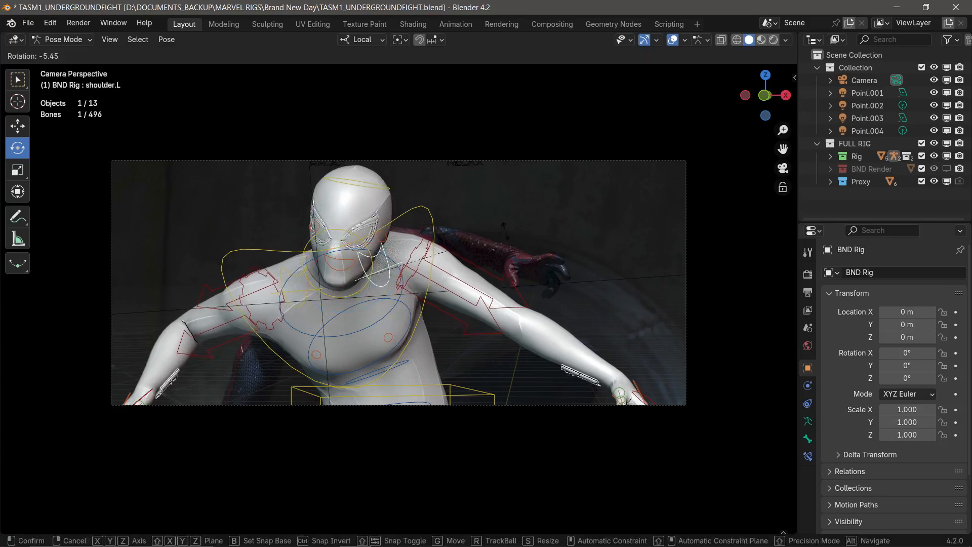
{"action": "left_click", "coordinate": [560, 199]}
{"action": "key", "text": "ctrl+z"}
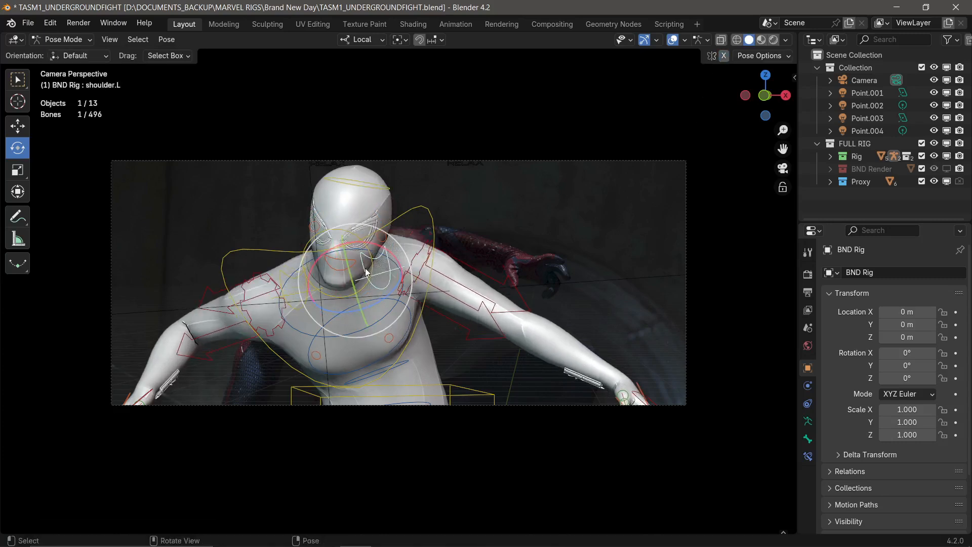
{"action": "key", "text": "r"}
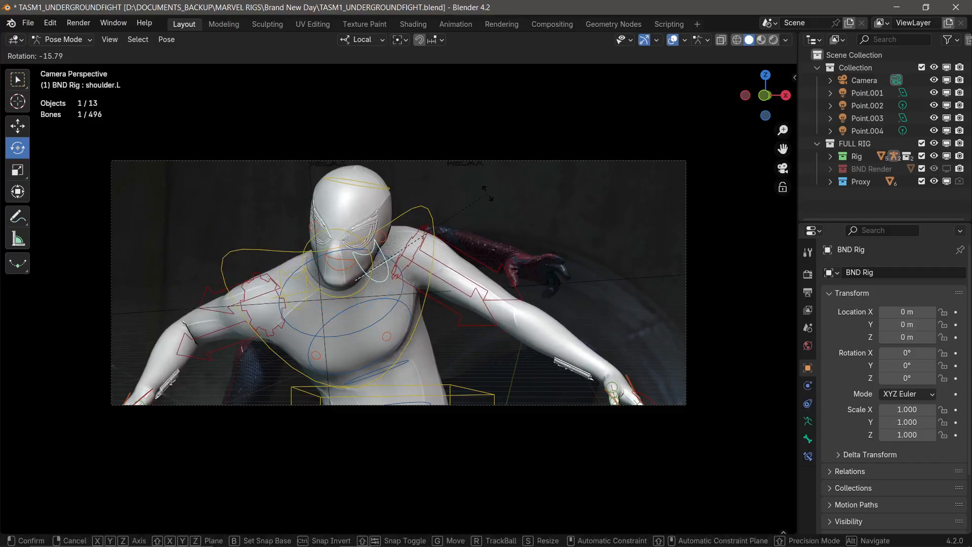
{"action": "left_click", "coordinate": [563, 303]}
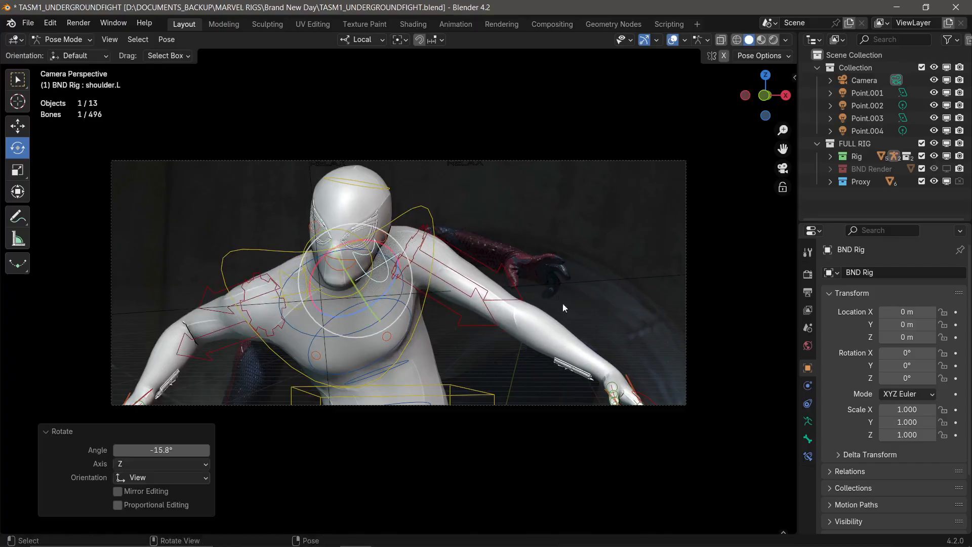
- Move the hand_ik.L control about -0.109 m in X and 0.057 m in Z in the camera view, and compare with the reference
{"action": "left_click", "coordinate": [625, 396]}
{"action": "middle_click_drag", "start_coordinate": [625, 396], "coordinate": [605, 411]}
{"action": "left_click", "coordinate": [607, 414]}
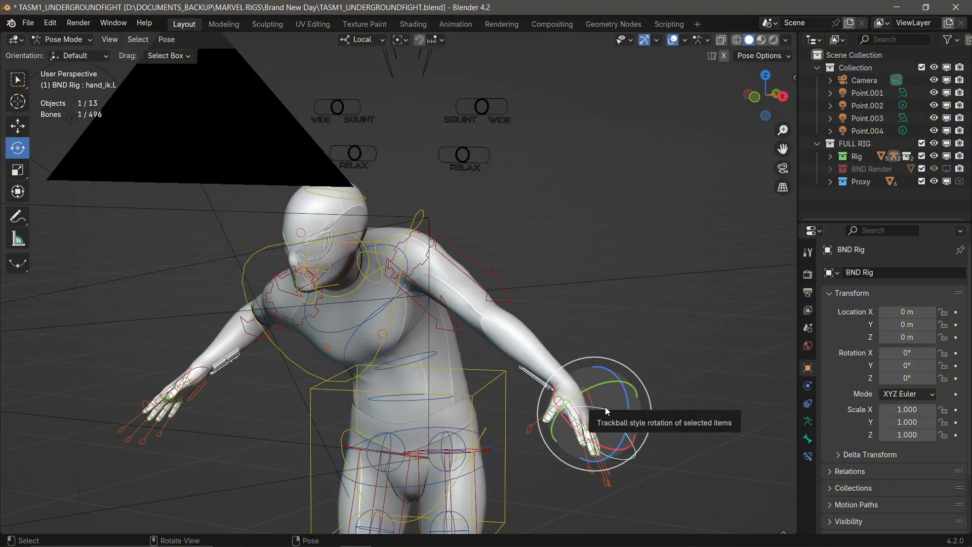
{"action": "key", "text": "KP_0"}
{"action": "key", "text": "g"}
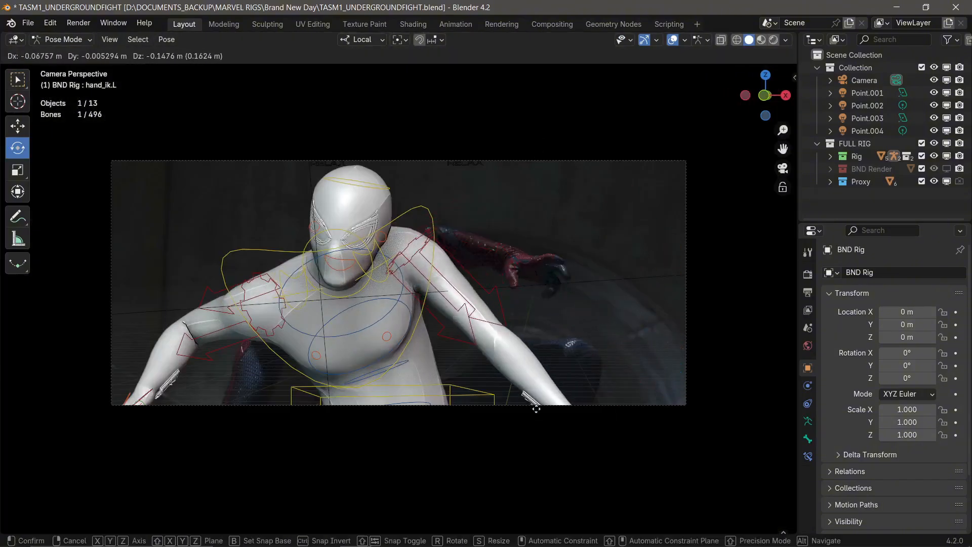
{"action": "left_click", "coordinate": [522, 329]}
{"action": "left_click", "coordinate": [935, 144]}
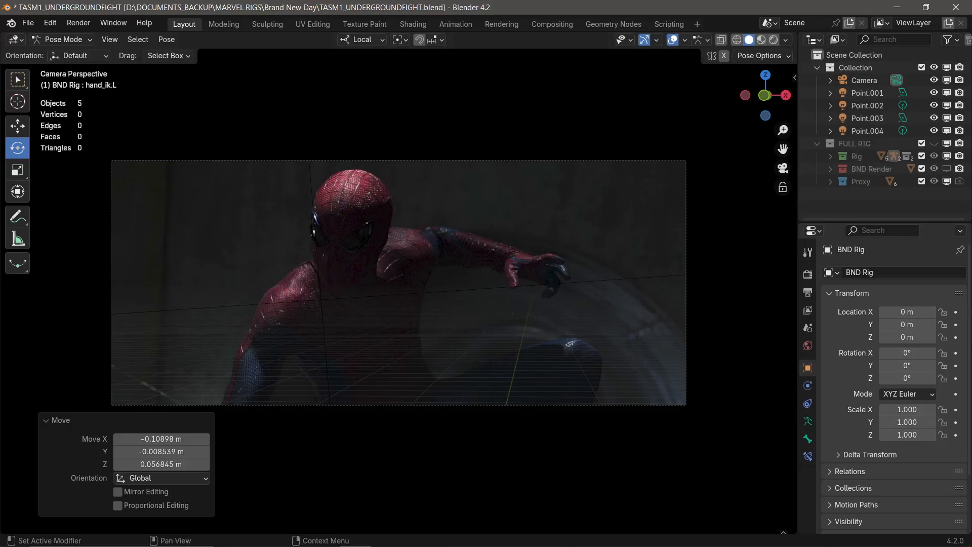
{"action": "left_click", "coordinate": [936, 145]}
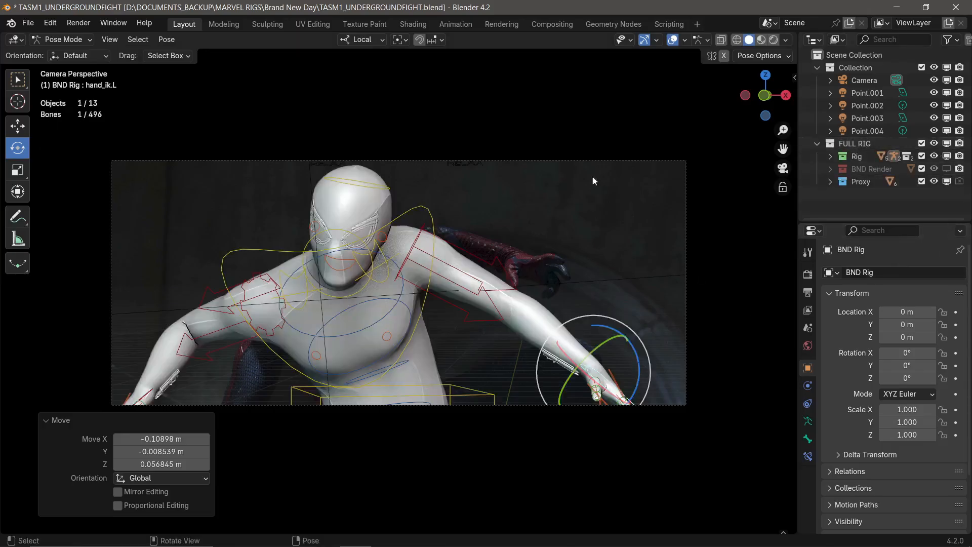
- Move the hand_ik.L control about -0.203 m in X and 0.347 m in Y in the top view
{"action": "key", "text": "KP_7"}
{"action": "key", "text": "g"}
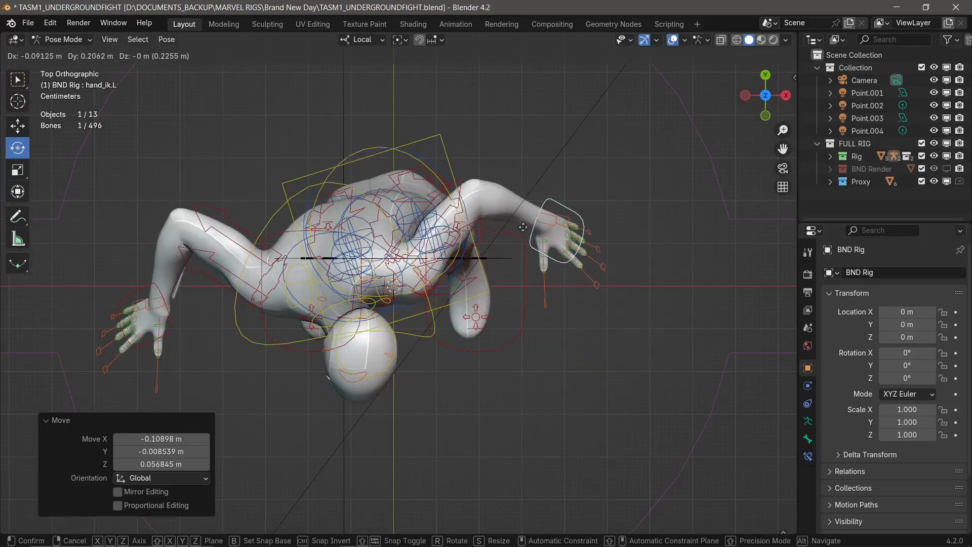
{"action": "left_click", "coordinate": [489, 167]}
- Raise the hand_ik.L control in the front view, shift it about 0.055 m in X and 0.04 m in Z, and rotate it
{"action": "key", "text": "KP_1"}
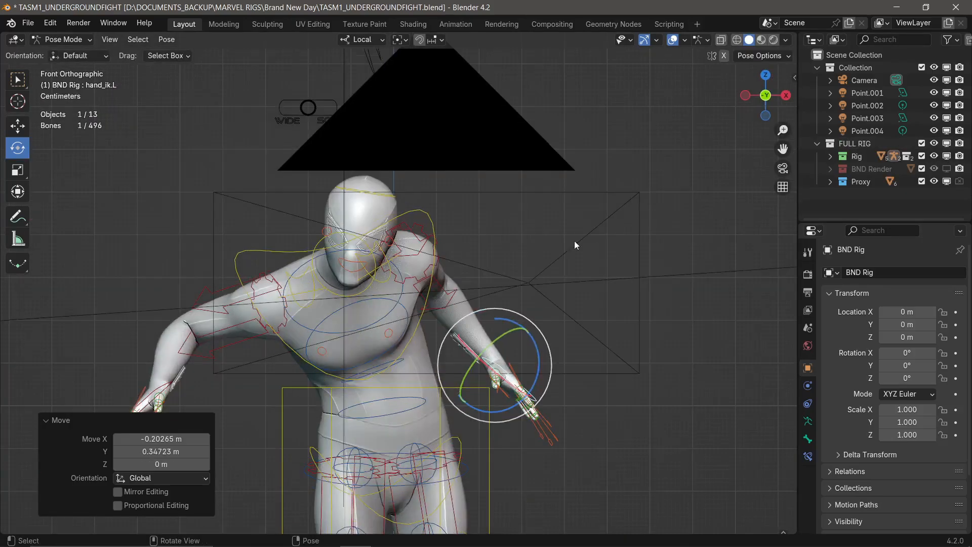
{"action": "key", "text": "g"}
{"action": "key", "text": "z"}
{"action": "key", "text": "z"}
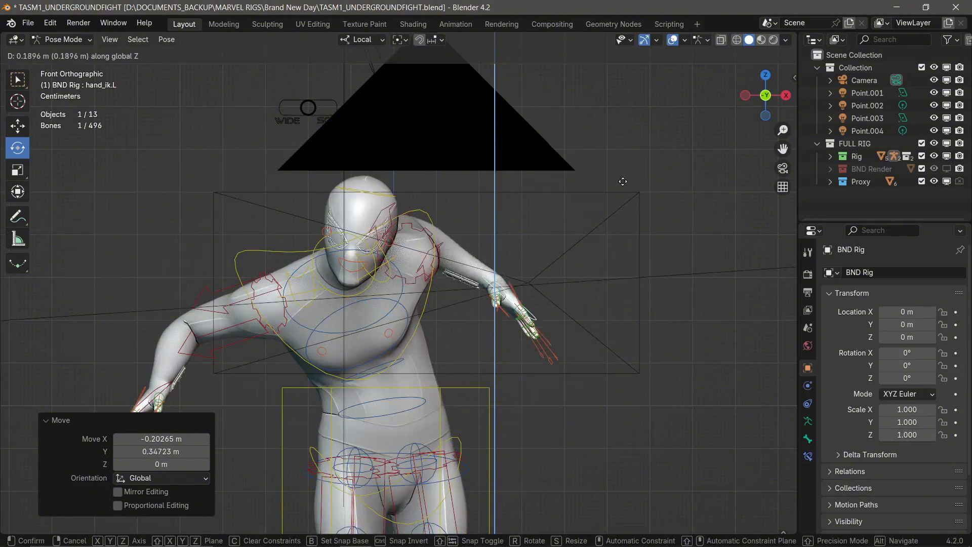
{"action": "key", "text": "z"}
{"action": "left_click", "coordinate": [640, 211]}
{"action": "key", "text": "r"}
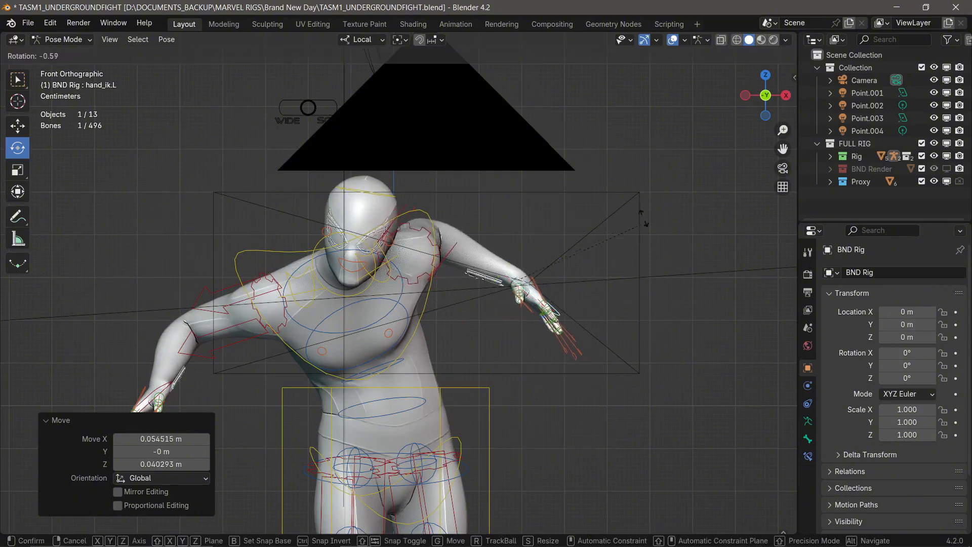
{"action": "left_click", "coordinate": [640, 189]}
- Rotate the upper_arm_ik.L control about 61.1° in the right view and return to the camera view
{"action": "left_click", "coordinate": [453, 247]}
{"action": "key", "text": "KP_3"}
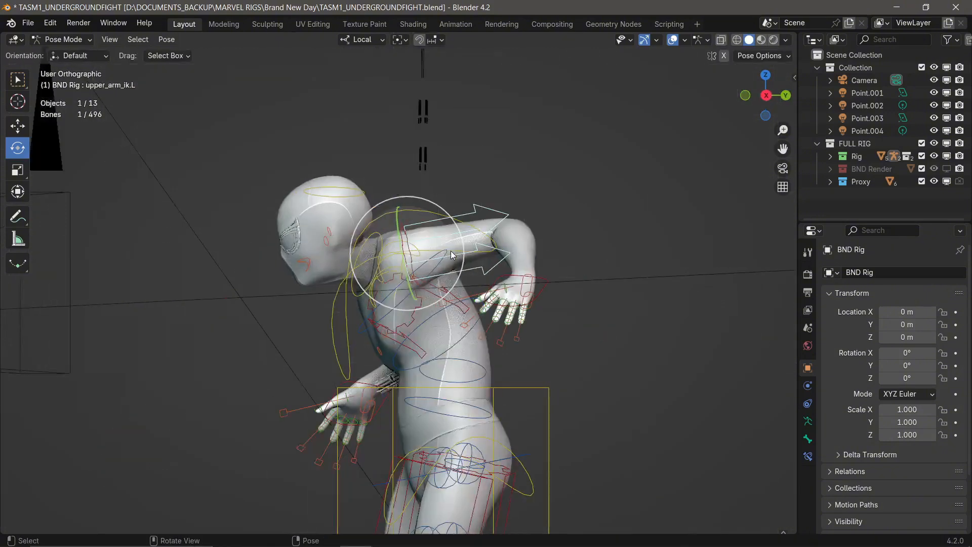
{"action": "key", "text": "r"}
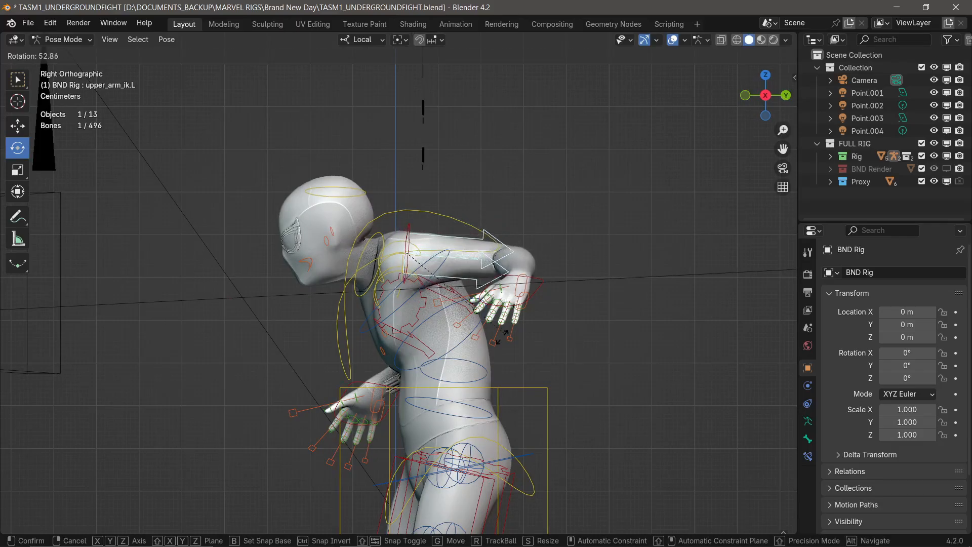
{"action": "left_click", "coordinate": [536, 288]}
{"action": "key", "text": "KP_0"}
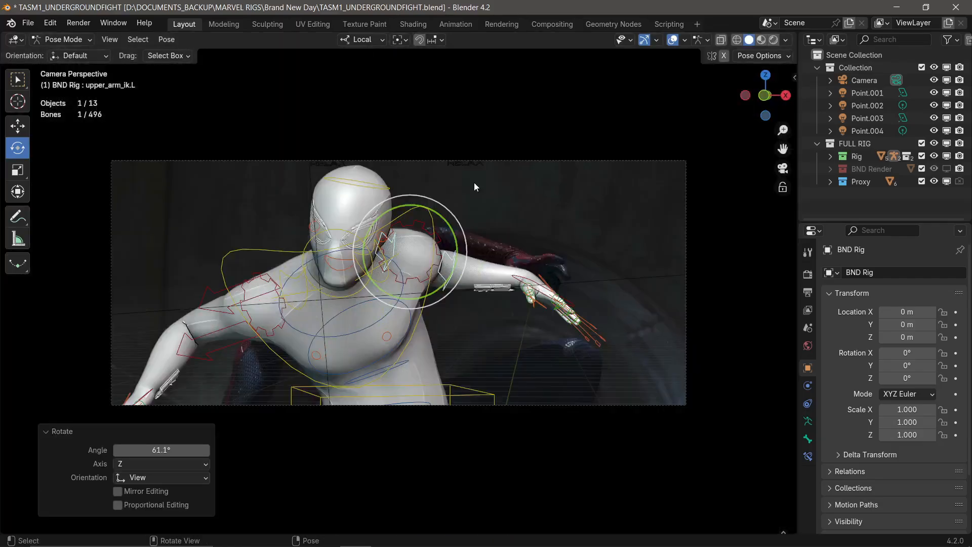
- Move the hand_ik.L control about -0.019 m in X and 0.059 m in Z in the camera view
{"action": "left_click", "coordinate": [524, 288]}
{"action": "key", "text": "g"}
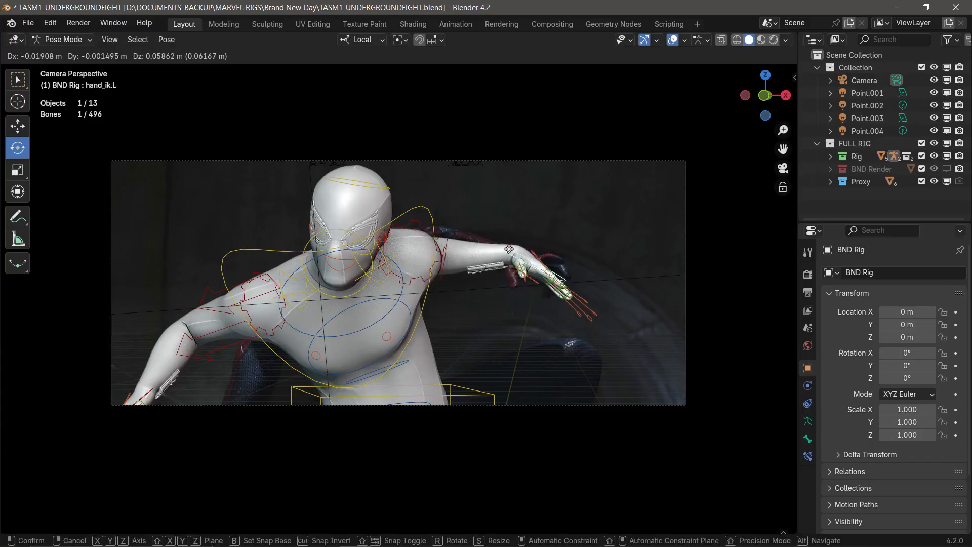
{"action": "left_click", "coordinate": [458, 258]}
- Rotate the upper_arm_ik.L control about -30.1° from a side perspective and return to the camera view
{"action": "middle_click_drag", "start_coordinate": [458, 259], "coordinate": [521, 233]}
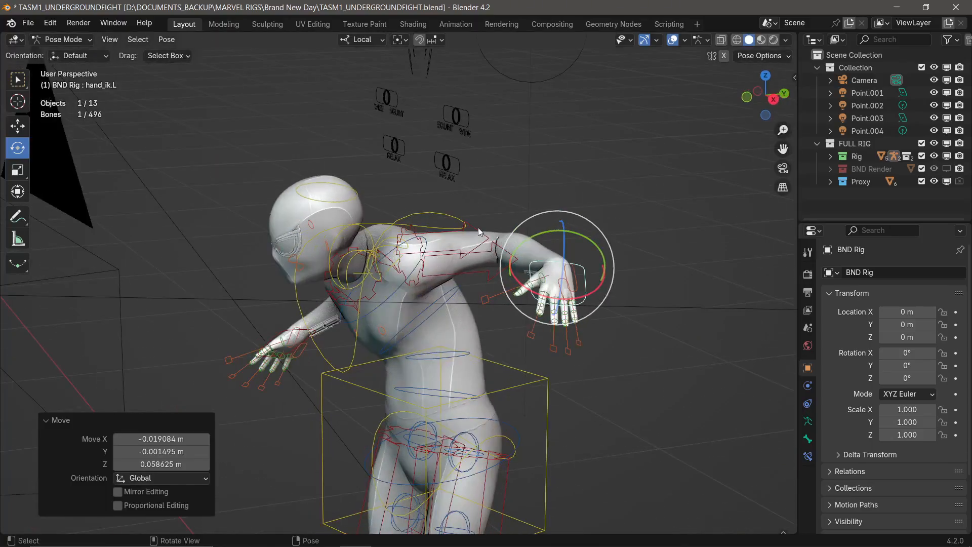
{"action": "left_click", "coordinate": [522, 233]}
{"action": "key", "text": "r"}
{"action": "left_click", "coordinate": [517, 170]}
{"action": "key", "text": "KP_0"}
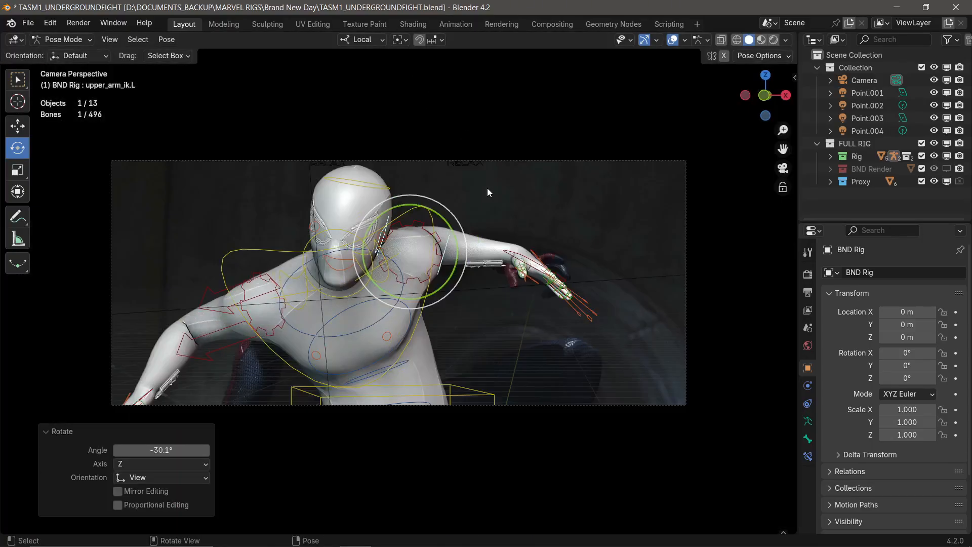
- Undo the accidental switch to Object Mode, and move the hand_ik.L control about 0.007 m in X and -0.007 m in Z
{"action": "scroll", "coordinate": [470, 241], "scroll_direction": "up", "scroll_amount": 3}
{"action": "key", "text": "ctrl+z"}
{"action": "key", "text": "ctrl+z"}
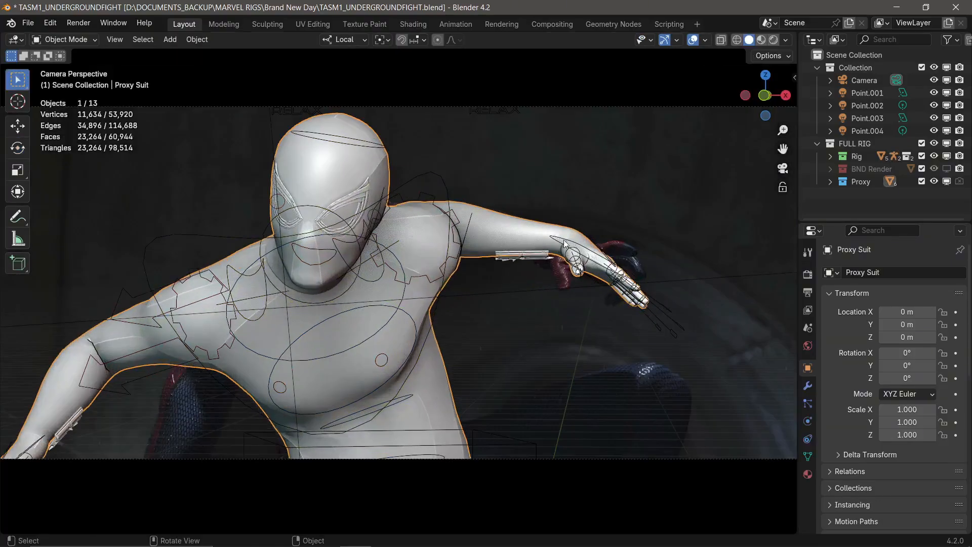
{"action": "key", "text": "g"}
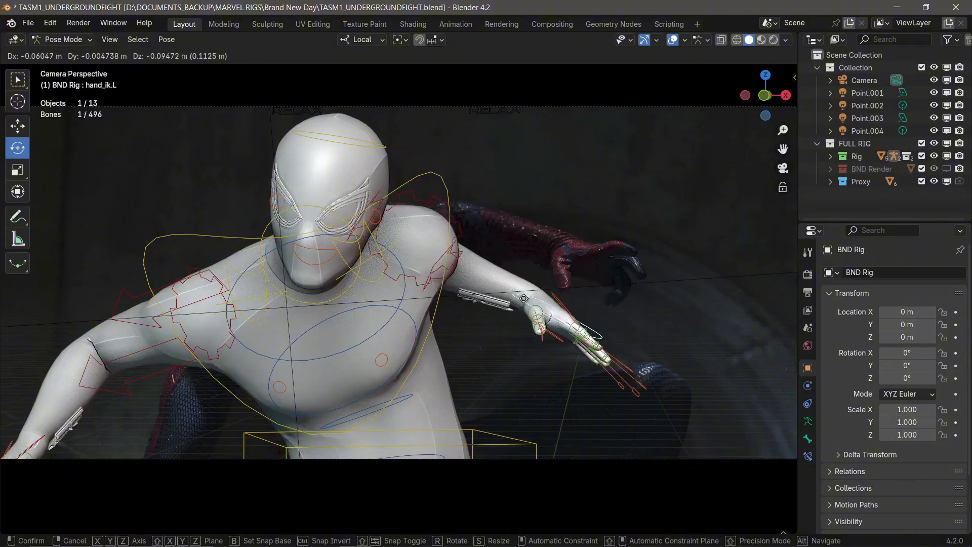
{"action": "left_click", "coordinate": [563, 248]}
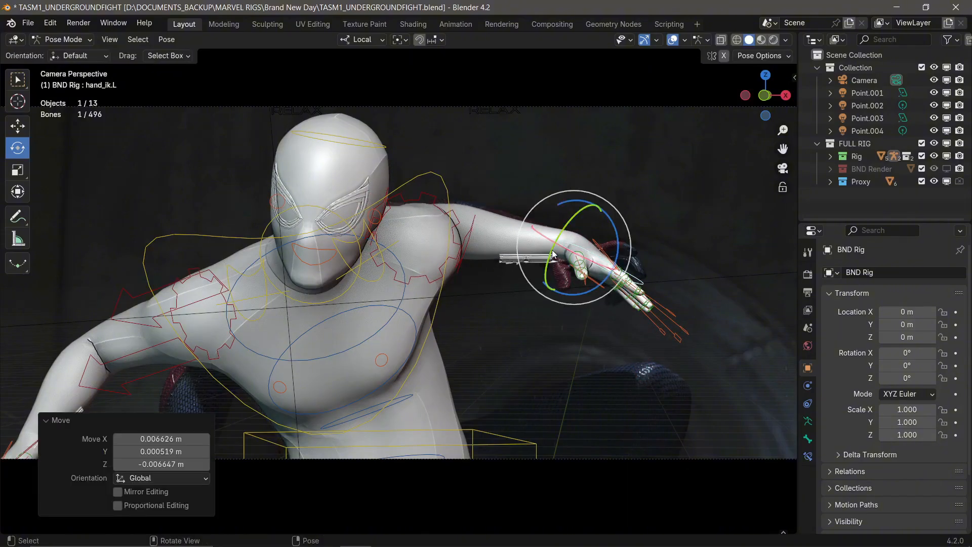
- Rotate the upper_arm_ik.L control about -8.38° in the right view and return to the camera view
{"action": "left_click", "coordinate": [475, 221]}
{"action": "key", "text": "KP_3"}
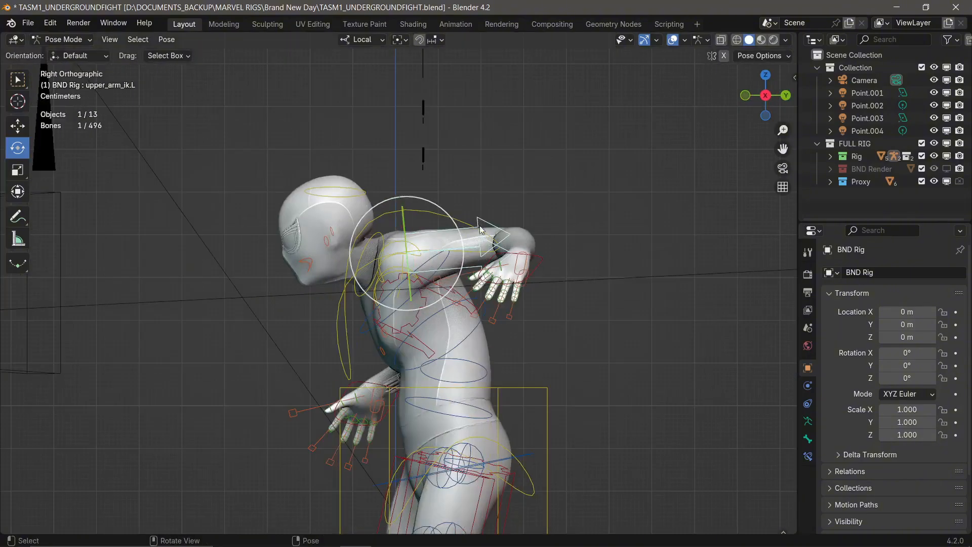
{"action": "key", "text": "r"}
{"action": "left_click", "coordinate": [527, 206]}
{"action": "key", "text": "KP_0"}
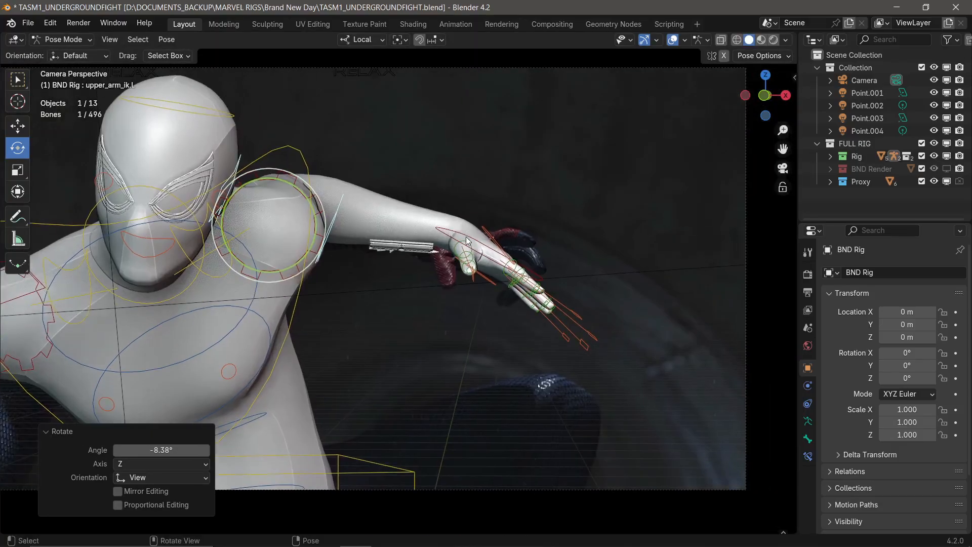
- Reorient the hand_ik.L control in the camera view, rotating it about -18.9° and trackball-rotating it about -33.2° and 20.1°
{"action": "left_click", "coordinate": [467, 241]}
{"action": "key", "text": "r"}
{"action": "key", "text": "r"}
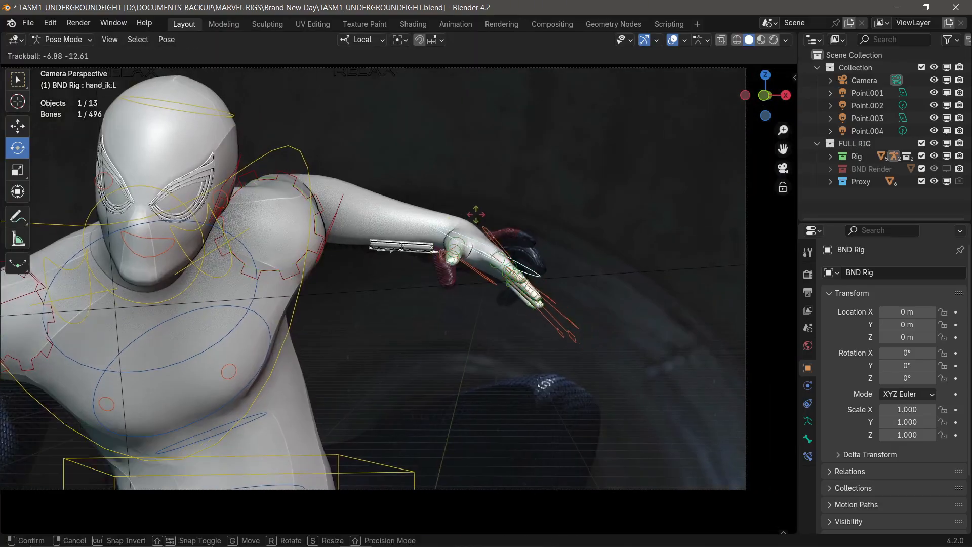
{"action": "left_click", "coordinate": [453, 218]}
{"action": "left_click_drag", "start_coordinate": [508, 213], "coordinate": [481, 210]}
{"action": "key", "text": "r"}
{"action": "key", "text": "r"}
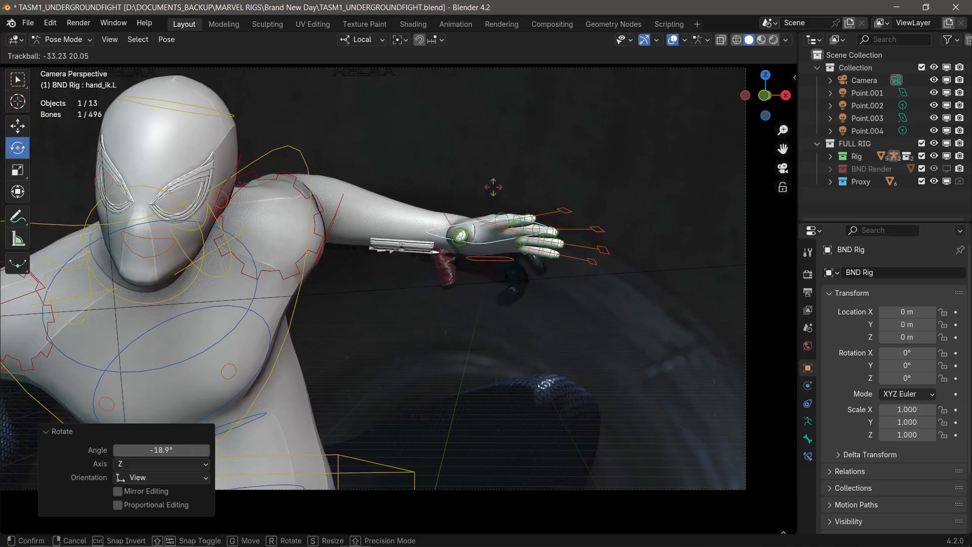
{"action": "left_click", "coordinate": [493, 187]}
- Rotate the hand_ik.L control about 9.1° and shift it about 0.005 m in X and -0.005 m in Z in the camera view
{"action": "key", "text": "g"}
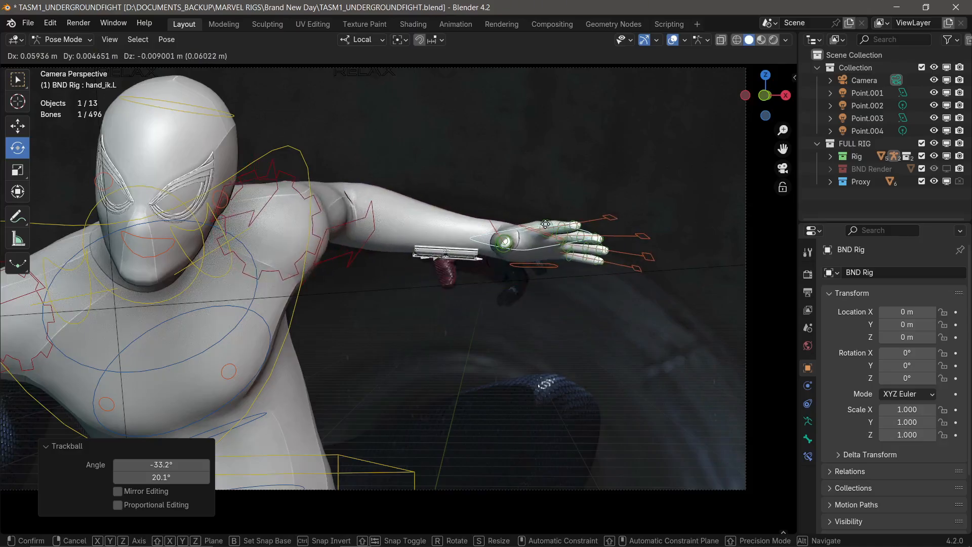
{"action": "left_click", "coordinate": [545, 190]}
{"action": "key", "text": "r"}
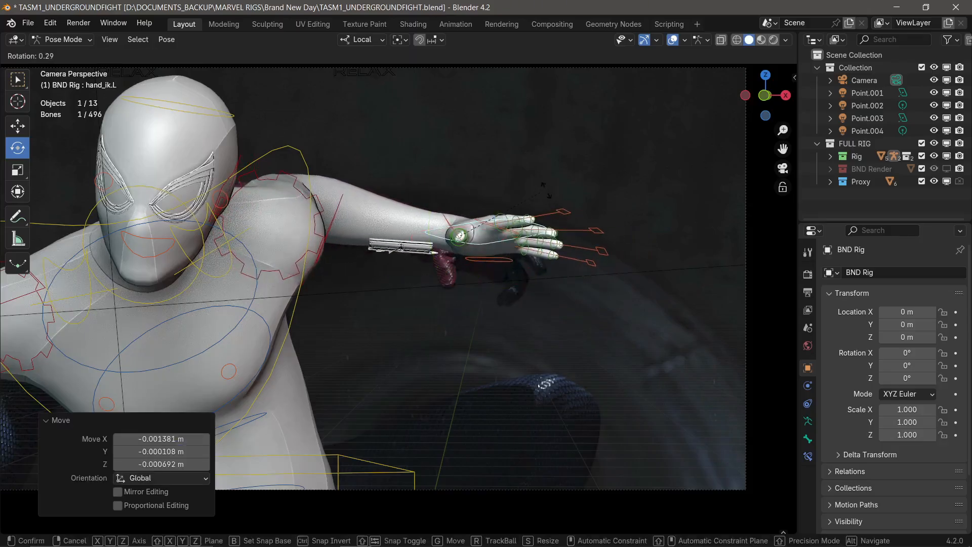
{"action": "left_click", "coordinate": [561, 200]}
{"action": "key", "text": "g"}
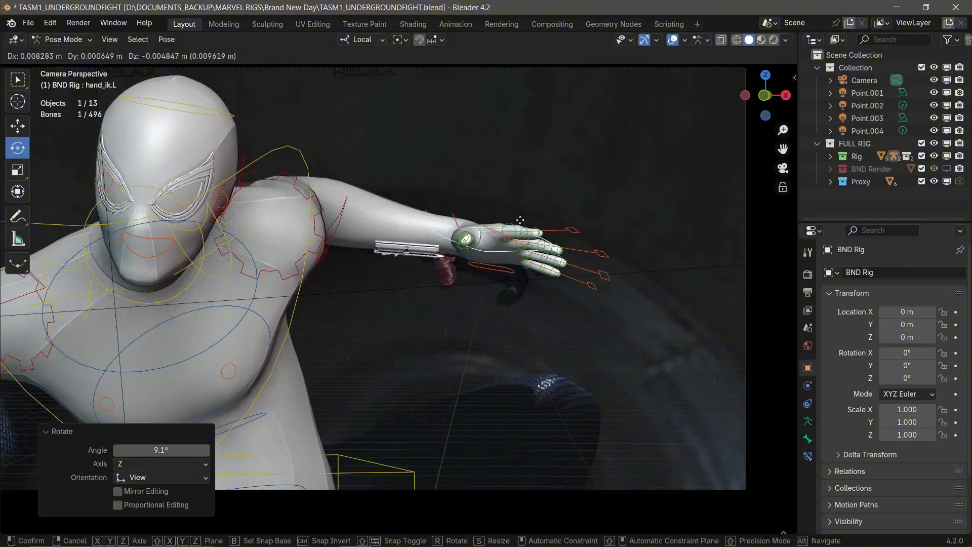
{"action": "left_click", "coordinate": [520, 220]}
- Hide the FULL RIG collection in the camera view to examine the left hand in the reference, and show the rig again
{"action": "middle_click_drag", "start_coordinate": [520, 219], "coordinate": [486, 269]}
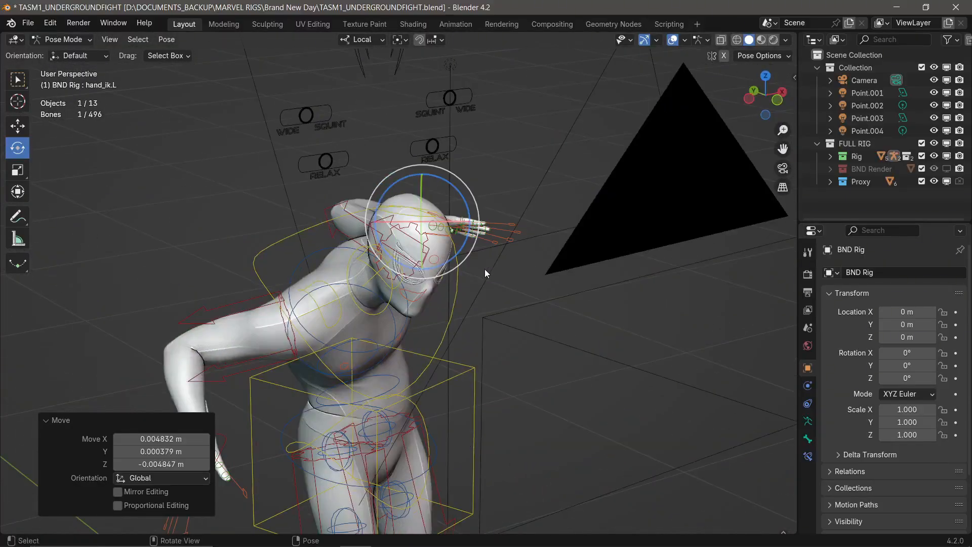
{"action": "key", "text": "KP_0"}
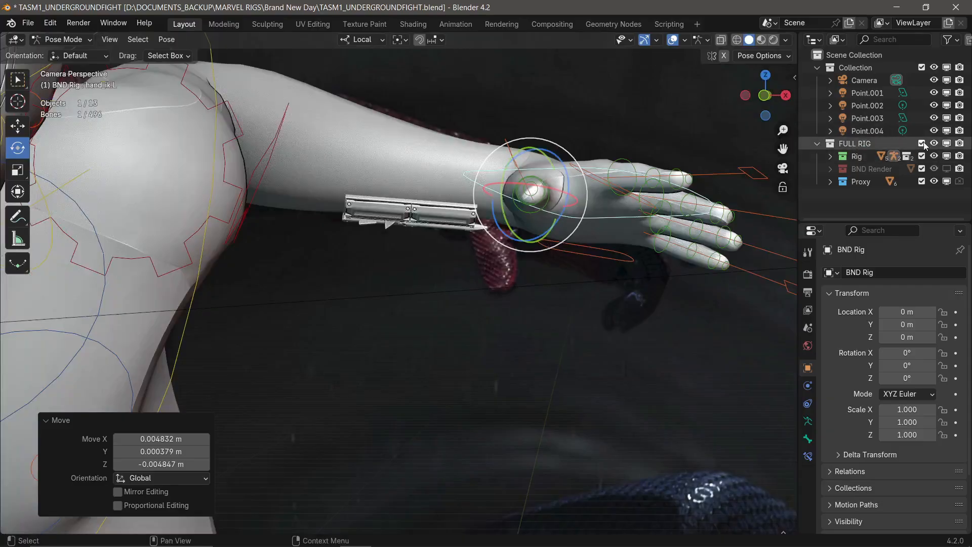
{"action": "left_click", "coordinate": [935, 144]}
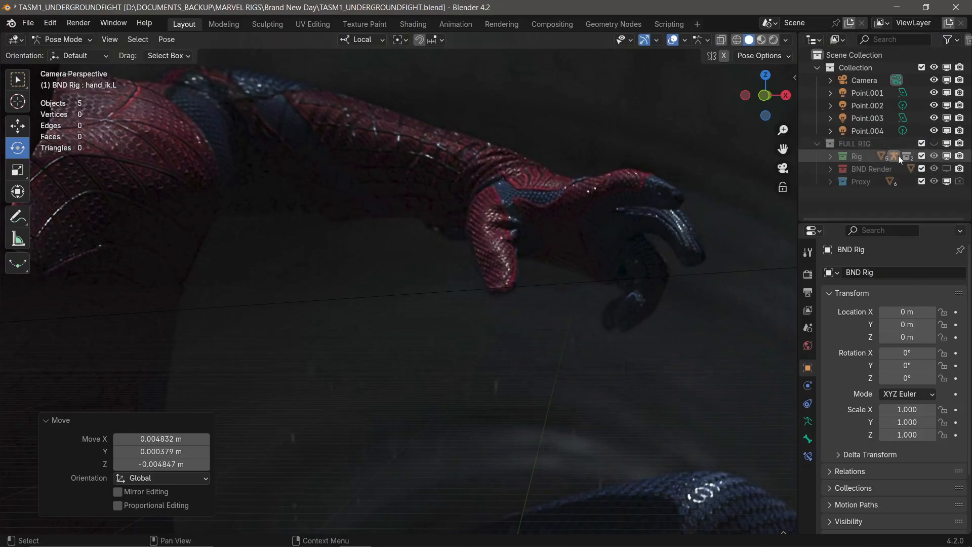
{"action": "left_click", "coordinate": [935, 143]}
- Curl the left pinky and ring fingers by scaling f_pinky.01_master.L and f_ring.01_master.L to about 0.67
{"action": "middle_click_drag", "start_coordinate": [365, 213], "coordinate": [440, 243]}
{"action": "middle_click_drag", "start_coordinate": [439, 242], "coordinate": [336, 225], "text": "shift"}
{"action": "scroll", "coordinate": [494, 253], "scroll_direction": "up", "scroll_amount": 2}
{"action": "left_click", "coordinate": [518, 335]}
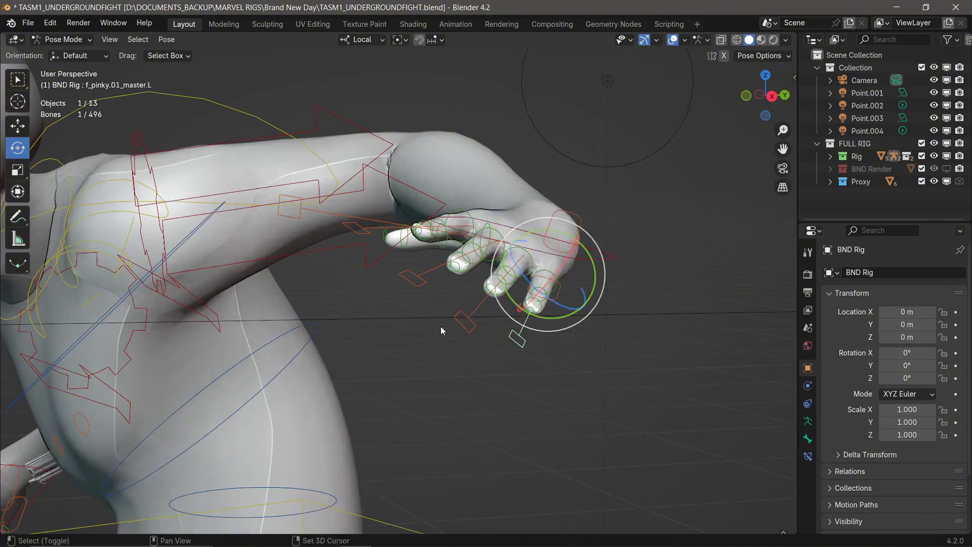
{"action": "left_click", "coordinate": [465, 323], "text": "shift"}
{"action": "key", "text": "s"}
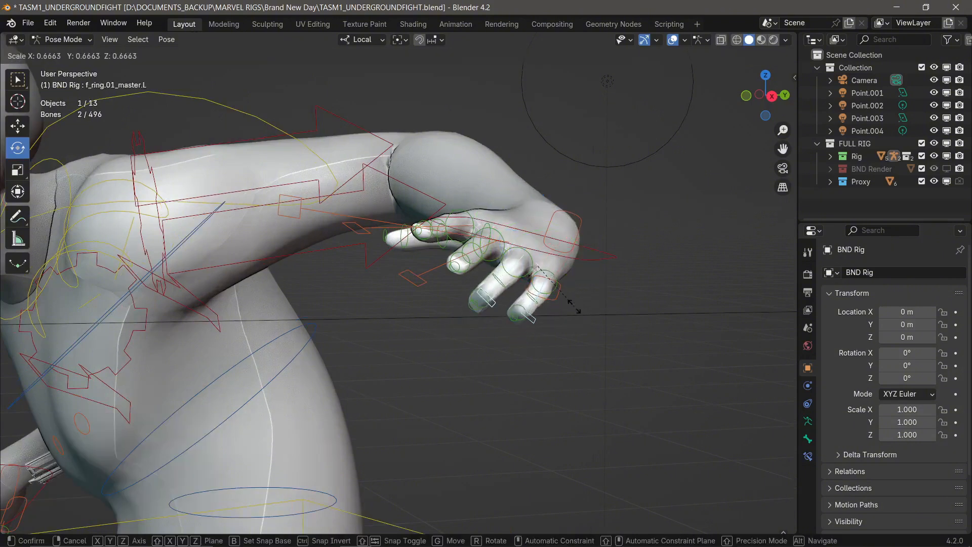
{"action": "left_click", "coordinate": [568, 308]}
- Rotate the base bones of the left ring and pinky fingers about -18.1° and refine the finger rotation from another angle
{"action": "left_click", "coordinate": [527, 255]}
{"action": "left_click", "coordinate": [558, 270], "text": "shift"}
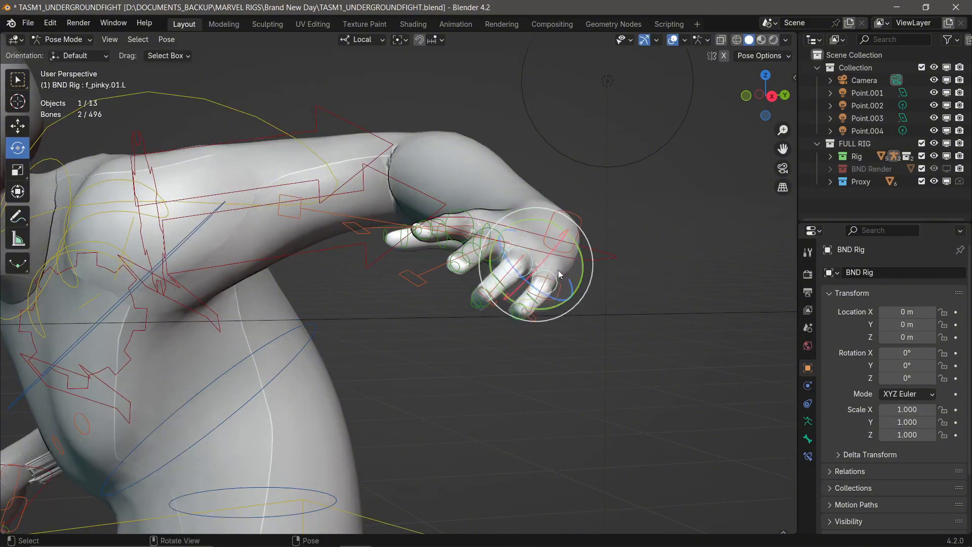
{"action": "key", "text": "r"}
{"action": "left_click", "coordinate": [585, 241]}
{"action": "key", "text": "r"}
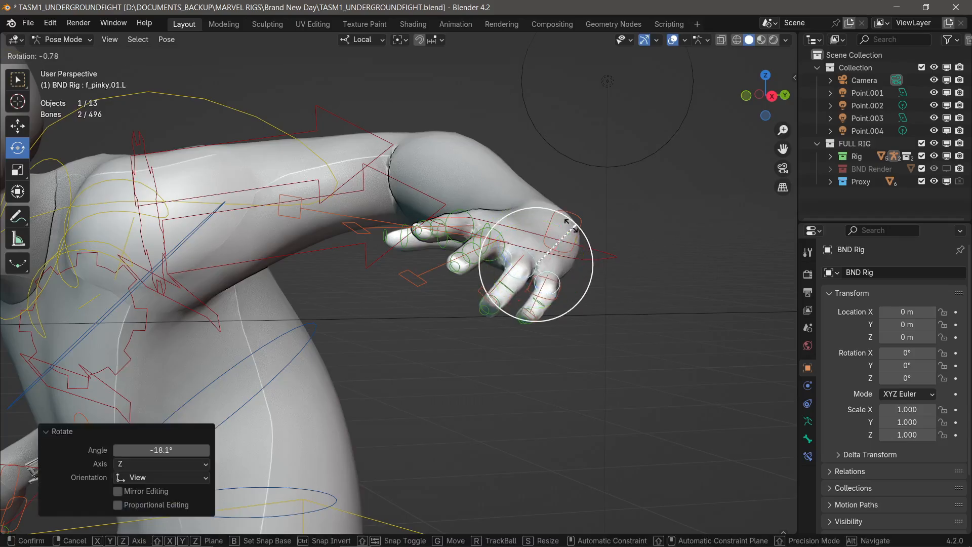
{"action": "left_click", "coordinate": [573, 226]}
{"action": "left_click_drag", "start_coordinate": [524, 245], "coordinate": [483, 293]}
{"action": "left_click_drag", "start_coordinate": [530, 320], "coordinate": [522, 319]}
{"action": "middle_click_drag", "start_coordinate": [508, 274], "coordinate": [473, 252]}
{"action": "key", "text": "r"}
{"action": "left_click", "coordinate": [612, 247]}
- Curl the left index and middle fingers by scaling their master controls to about 0.757
{"action": "left_click", "coordinate": [536, 179]}
{"action": "left_click", "coordinate": [610, 222], "text": "shift"}
{"action": "key", "text": "s"}
{"action": "left_click", "coordinate": [519, 316]}
- In the camera view, rotate the hand_ik.L control about 15.1° and move it about -0.014 m in X and 0.012 m in Z
{"action": "key", "text": "KP_0"}
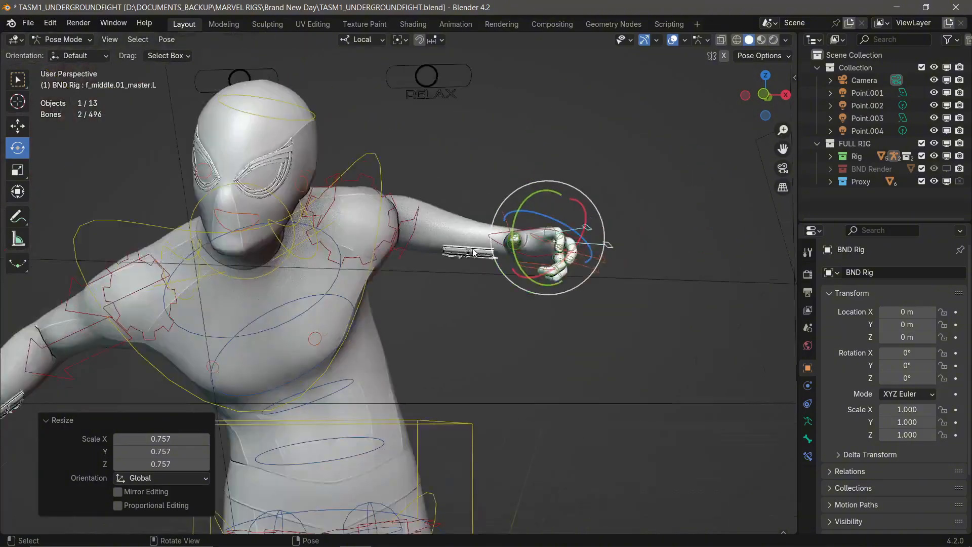
{"action": "middle_click_drag", "start_coordinate": [595, 219], "coordinate": [509, 239], "text": "shift"}
{"action": "left_click", "coordinate": [474, 227]}
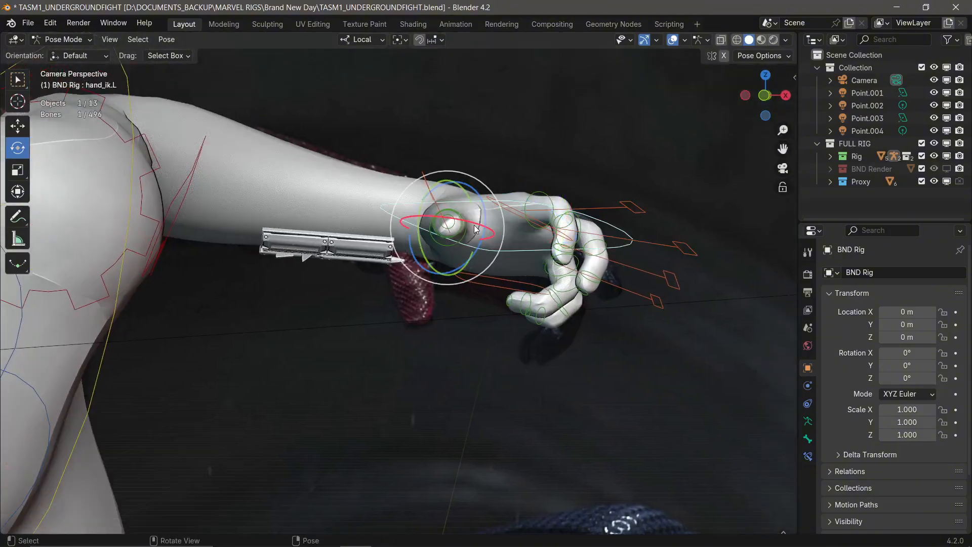
{"action": "mouse_move", "coordinate": [447, 226]}
{"action": "left_mouse_down"}
{"action": "mouse_move", "coordinate": [449, 205]}
{"action": "mouse_move", "coordinate": [445, 234]}
{"action": "mouse_move", "coordinate": [436, 235]}
{"action": "mouse_move", "coordinate": [450, 219]}
{"action": "left_mouse_up"}
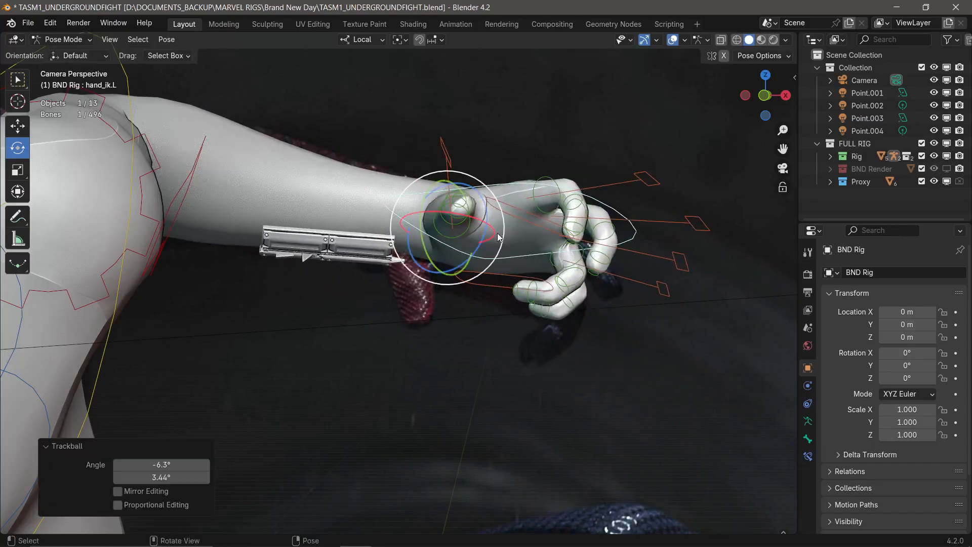
{"action": "left_click_drag", "start_coordinate": [501, 241], "coordinate": [496, 252]}
{"action": "key", "text": "g"}
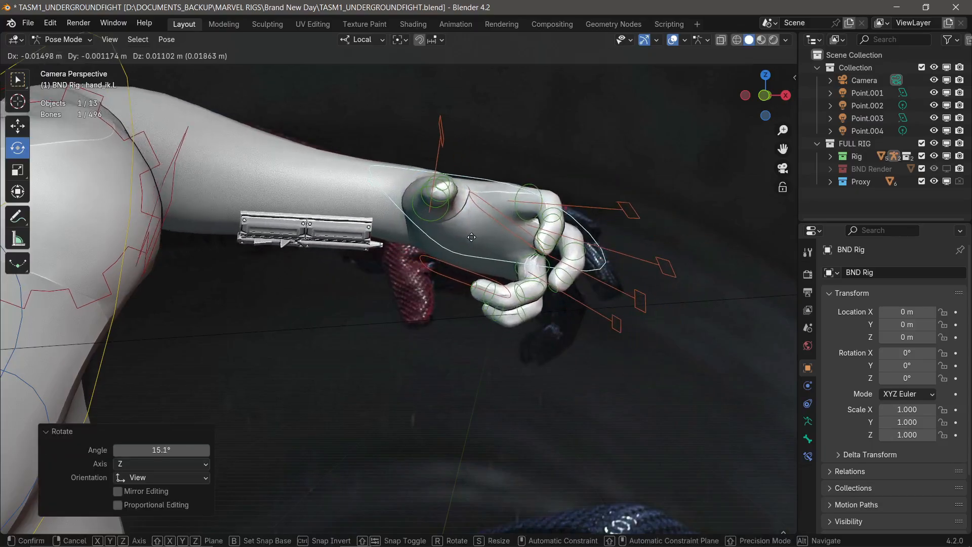
{"action": "left_click", "coordinate": [473, 236]}
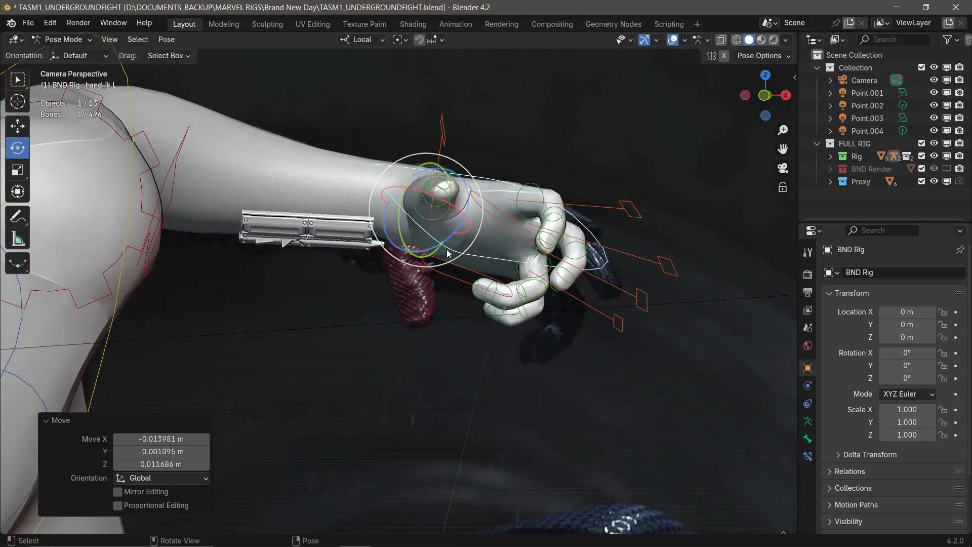
- Trackball-rotate the thumb.01.L bone about 45° and -20° so the thumb points down toward the reference thumb
{"action": "key", "text": "ctrl+Tab"}
{"action": "left_click", "coordinate": [418, 244]}
{"action": "left_click", "coordinate": [438, 217]}
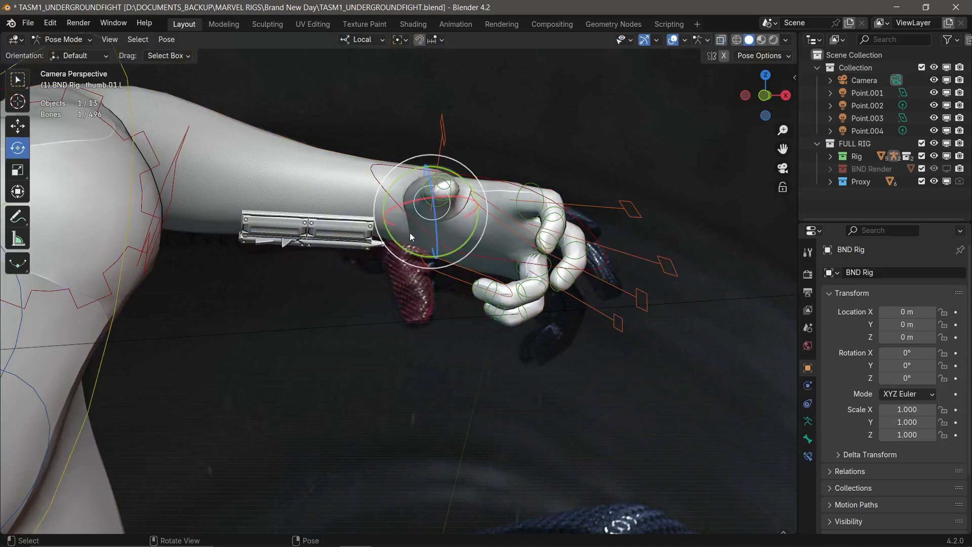
{"action": "key", "text": "r"}
{"action": "key", "text": "r"}
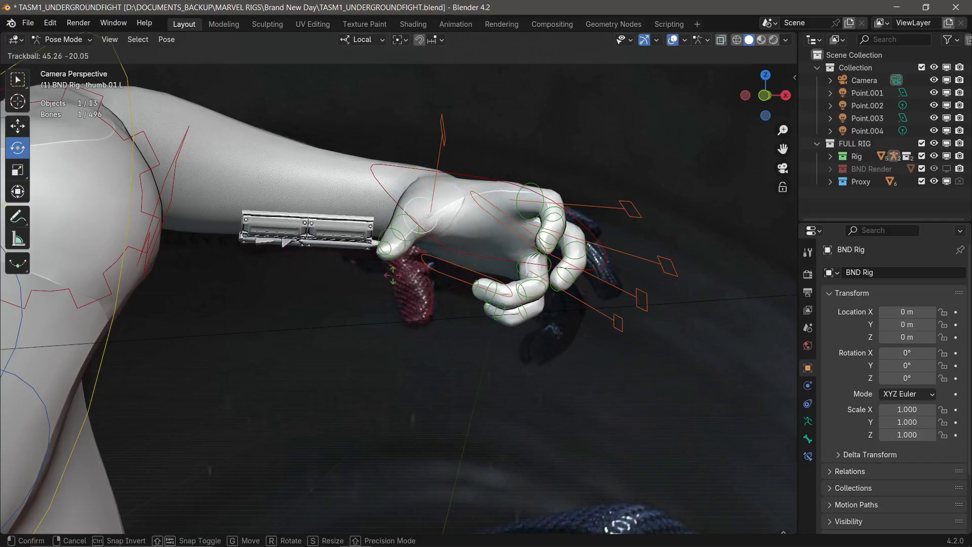
{"action": "left_click", "coordinate": [396, 269]}
- Curl the left thumb by scaling the thumb.01_master.L control to about 0.805
{"action": "left_click", "coordinate": [444, 132]}
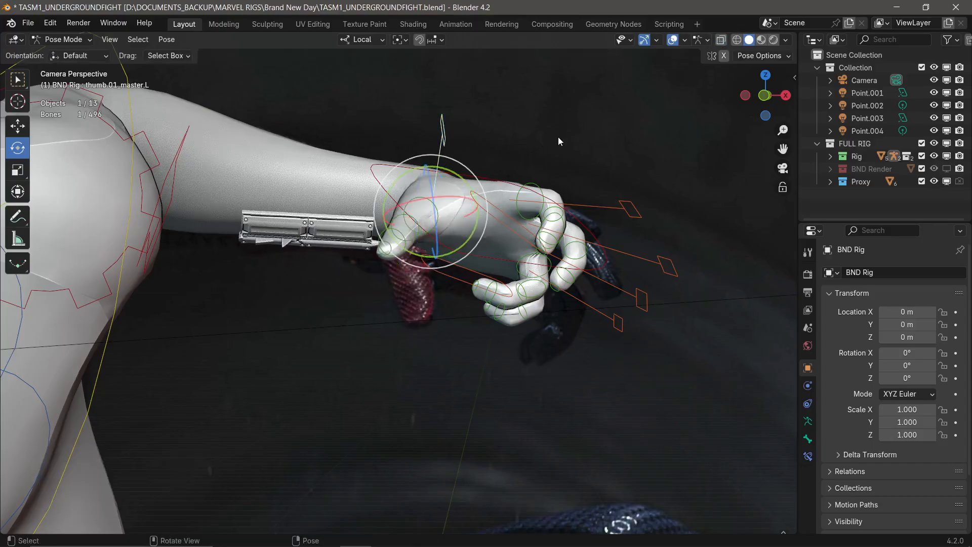
{"action": "key", "text": "s"}
{"action": "left_click", "coordinate": [530, 147]}
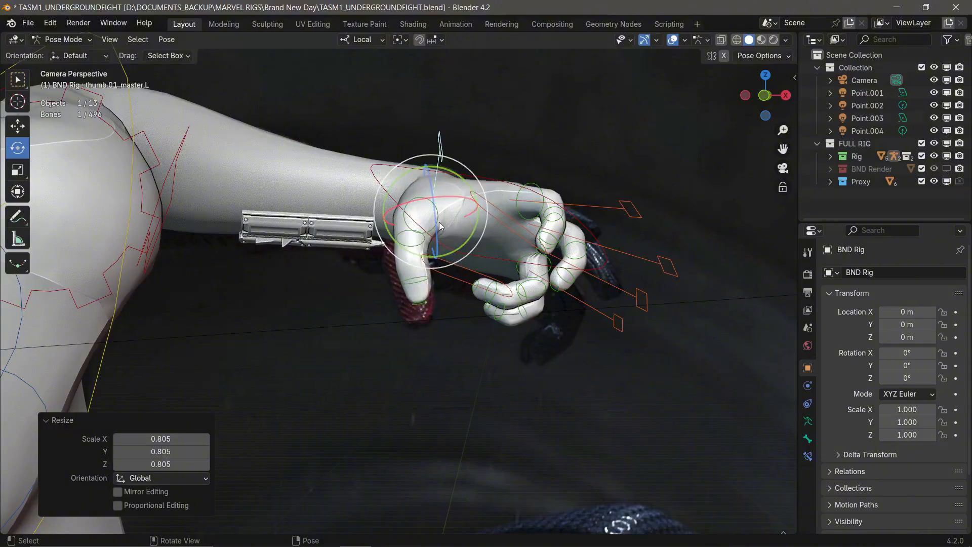
- Move the hand_ik.L control about 0.073 m in X and -0.016 m in Z in the camera view, and check the arm from the side
{"action": "scroll", "coordinate": [439, 222], "scroll_direction": "down", "scroll_amount": 4}
{"action": "middle_click_drag", "start_coordinate": [325, 263], "coordinate": [439, 248], "text": "shift"}
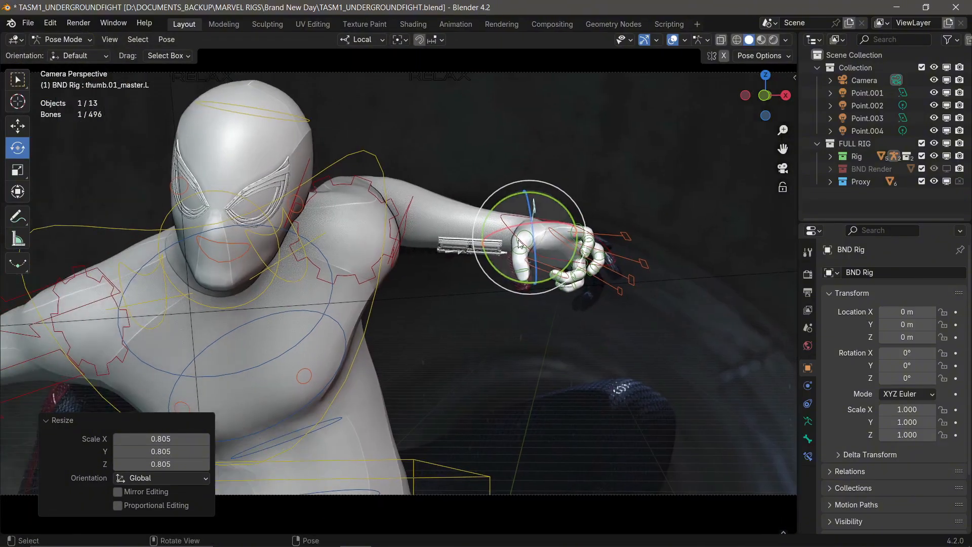
{"action": "left_click", "coordinate": [512, 221]}
{"action": "key", "text": "g"}
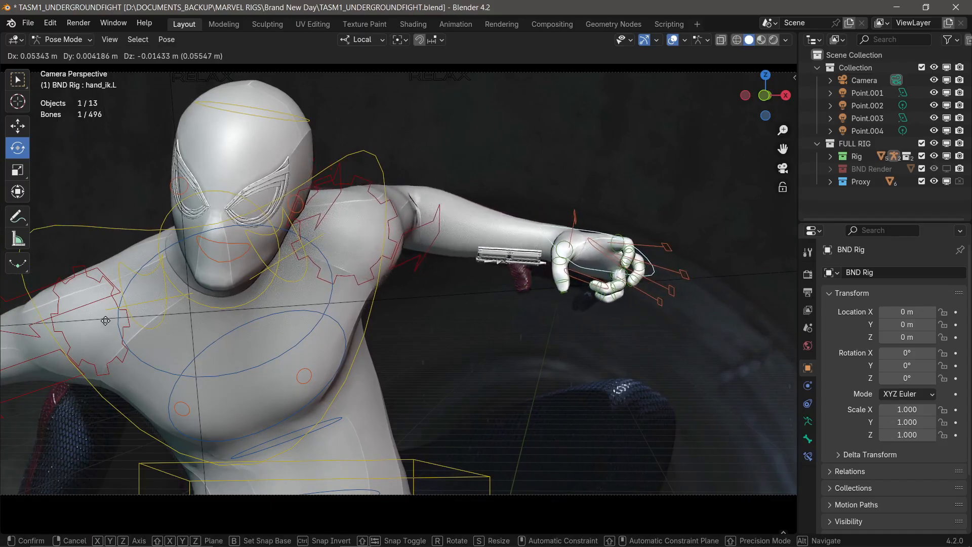
{"action": "left_click", "coordinate": [245, 332]}
{"action": "middle_click_drag", "start_coordinate": [245, 332], "coordinate": [321, 316]}
{"action": "middle_click_drag", "start_coordinate": [101, 308], "coordinate": [950, 263]}
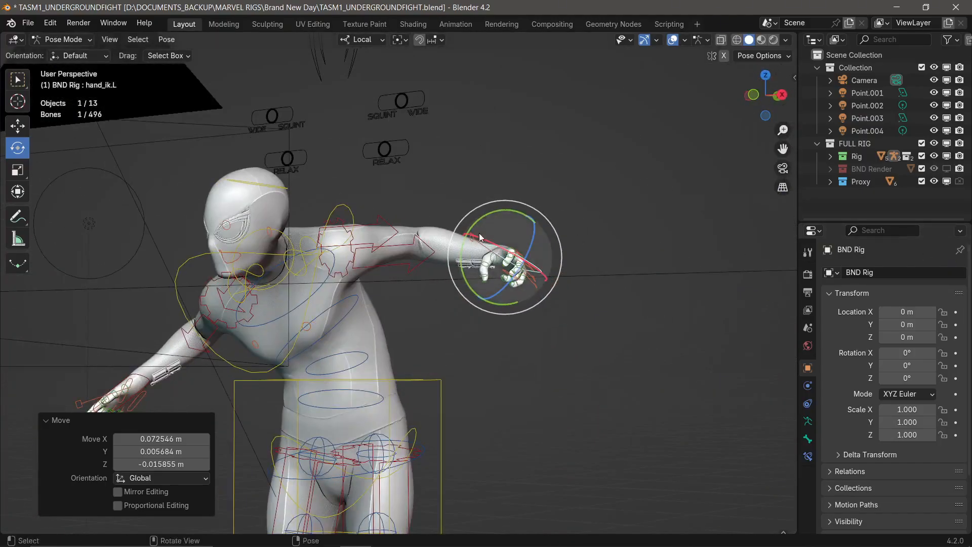
- In the camera view, rotate the hand_ik.L control about 6° and shift it about -0.019 m in X and -0.005 m in Z
{"action": "key", "text": "KP_0"}
{"action": "key", "text": "Home"}
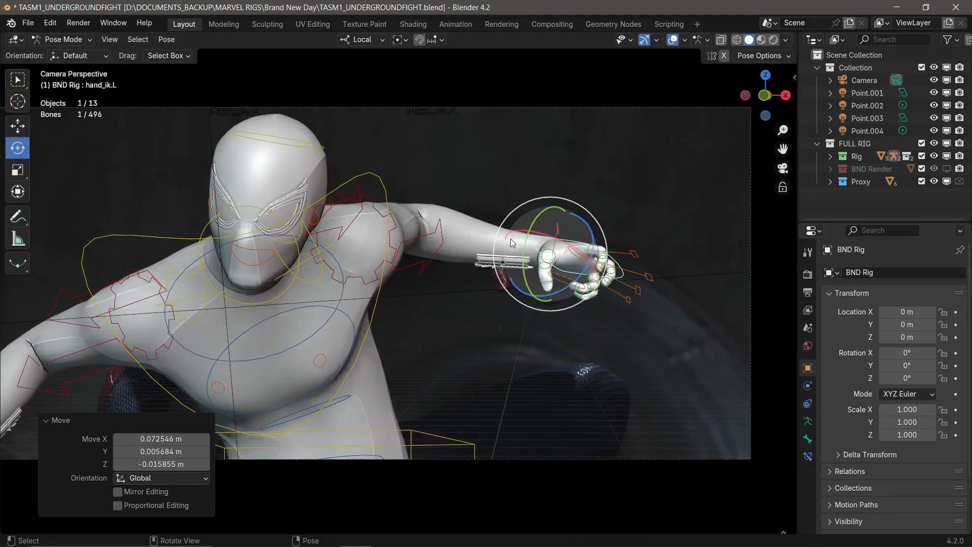
{"action": "key", "text": "g"}
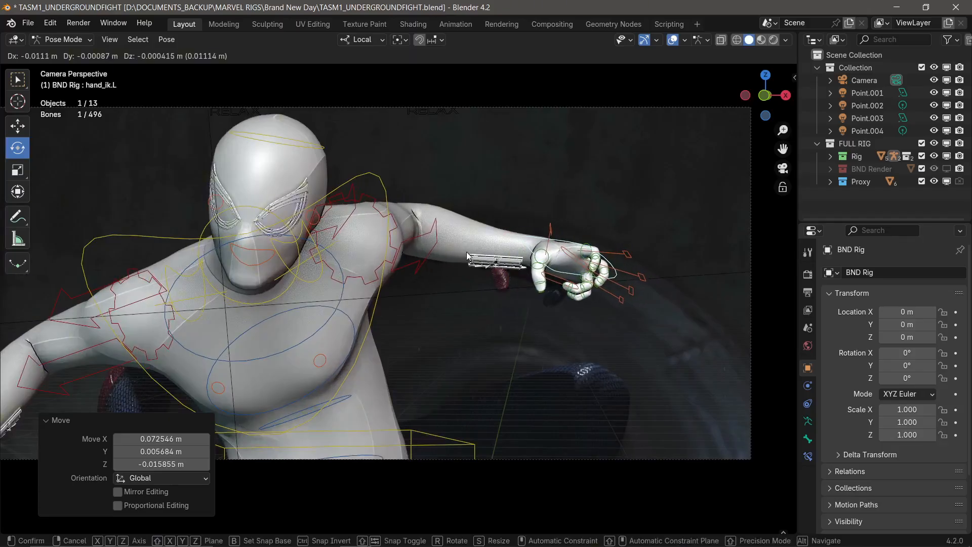
{"action": "key", "text": "r"}
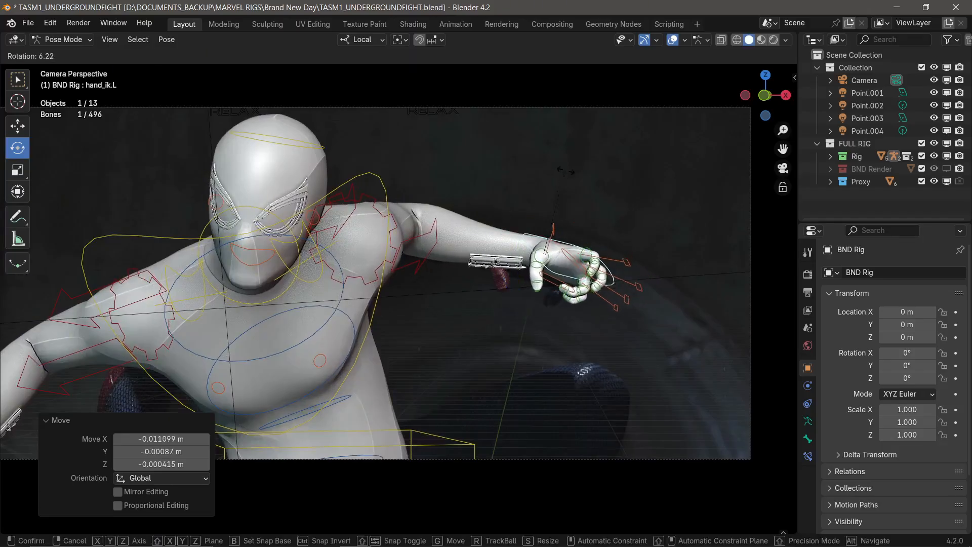
{"action": "left_click", "coordinate": [567, 170]}
{"action": "key", "text": "g"}
{"action": "left_click", "coordinate": [564, 174]}
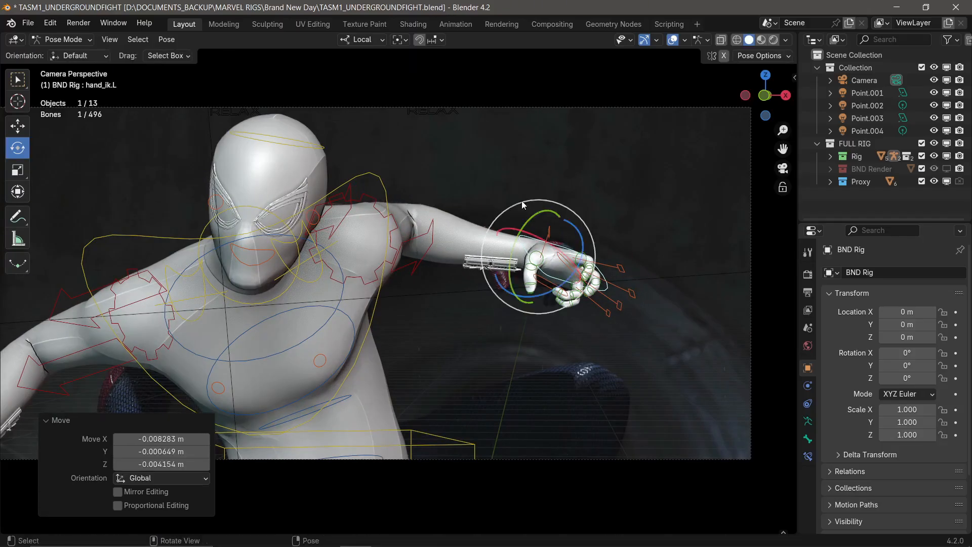
- Move the hand_ik.R control about 0.150 m in X and -0.267 m in Z in the camera view, and check the arm from the side
{"action": "middle_click_drag", "start_coordinate": [252, 272], "coordinate": [545, 171], "text": "shift"}
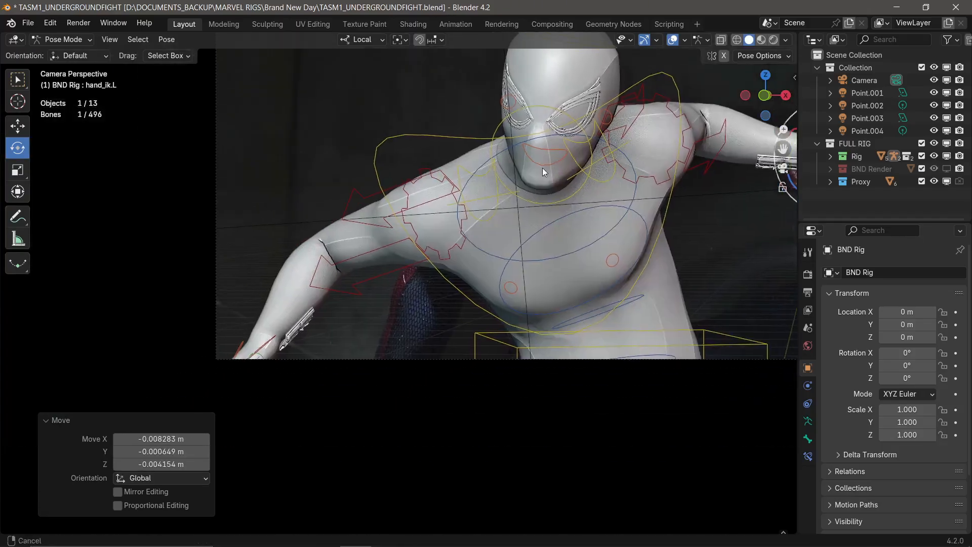
{"action": "left_click", "coordinate": [273, 339]}
{"action": "key", "text": "g"}
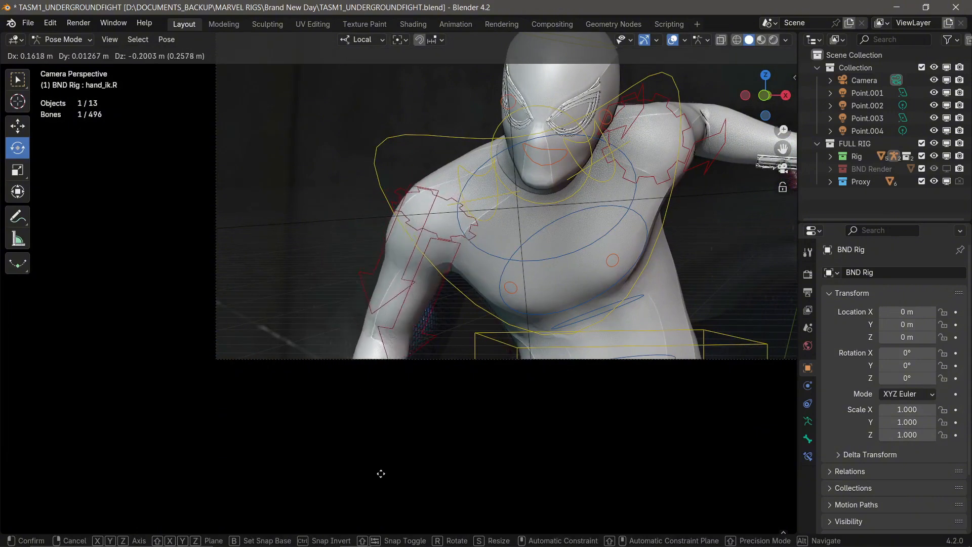
{"action": "left_click", "coordinate": [372, 508]}
{"action": "middle_click_drag", "start_coordinate": [311, 193], "coordinate": [397, 208]}
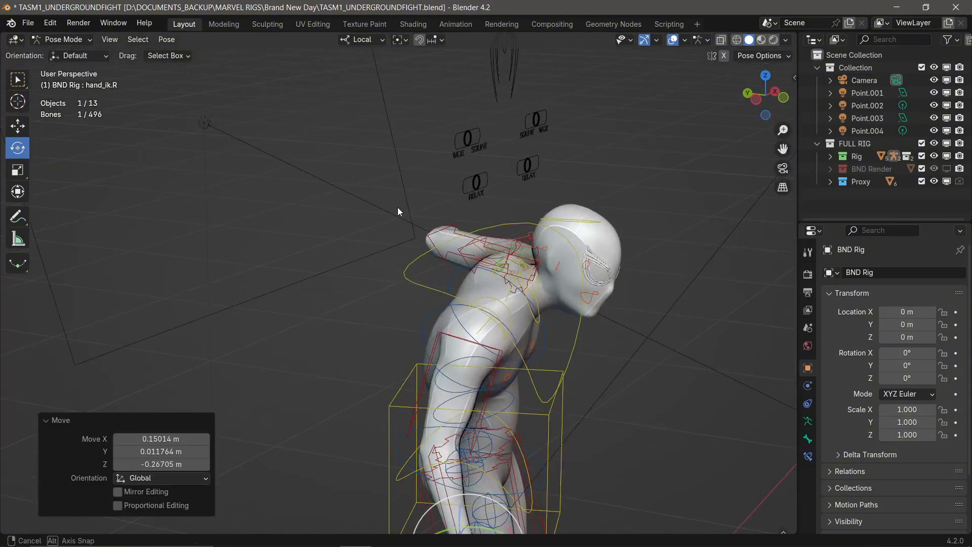
- Toggle the FULL RIG collection's visibility in the camera view to compare the torso and arms with the reference image
{"action": "key", "text": "KP_0"}
{"action": "left_click", "coordinate": [934, 145]}
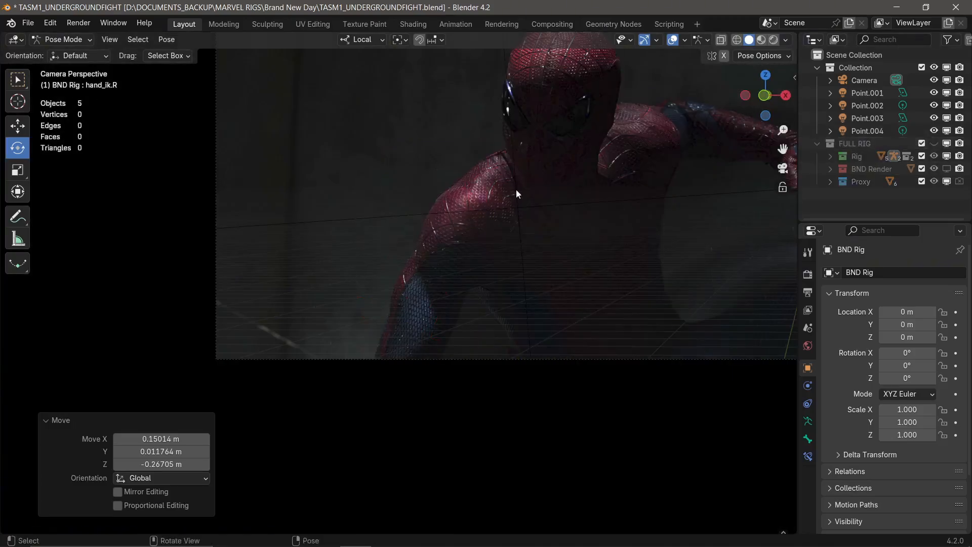
{"action": "middle_click_drag", "start_coordinate": [526, 188], "coordinate": [436, 229], "text": "shift"}
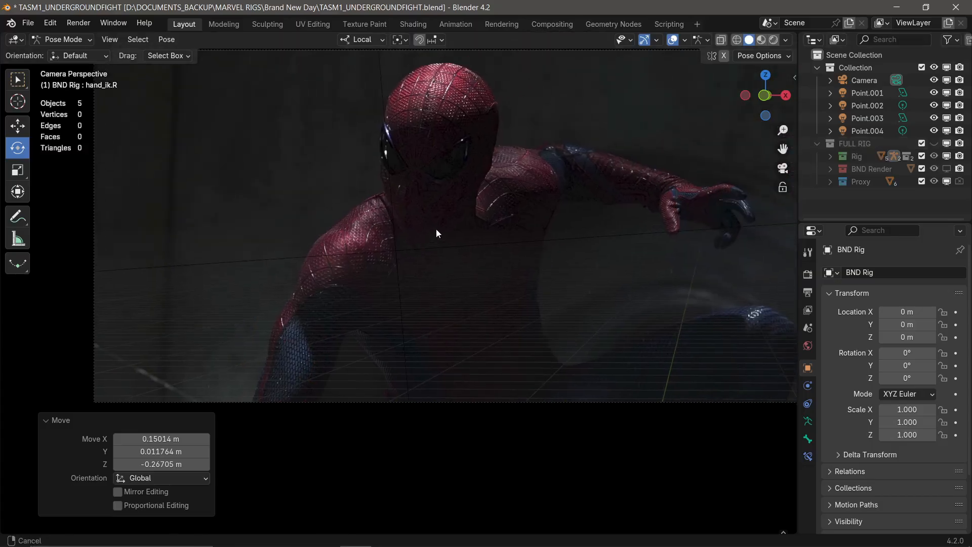
{"action": "left_click", "coordinate": [934, 145]}
{"action": "left_click", "coordinate": [933, 144]}
{"action": "middle_click_drag", "start_coordinate": [461, 293], "coordinate": [577, 314]}
{"action": "key", "text": "KP_0"}
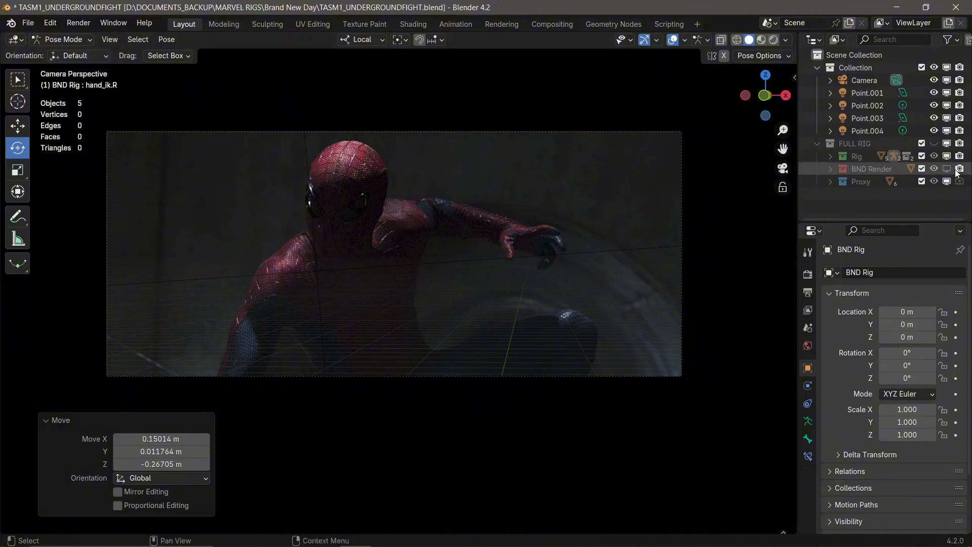
{"action": "left_click", "coordinate": [934, 143]}
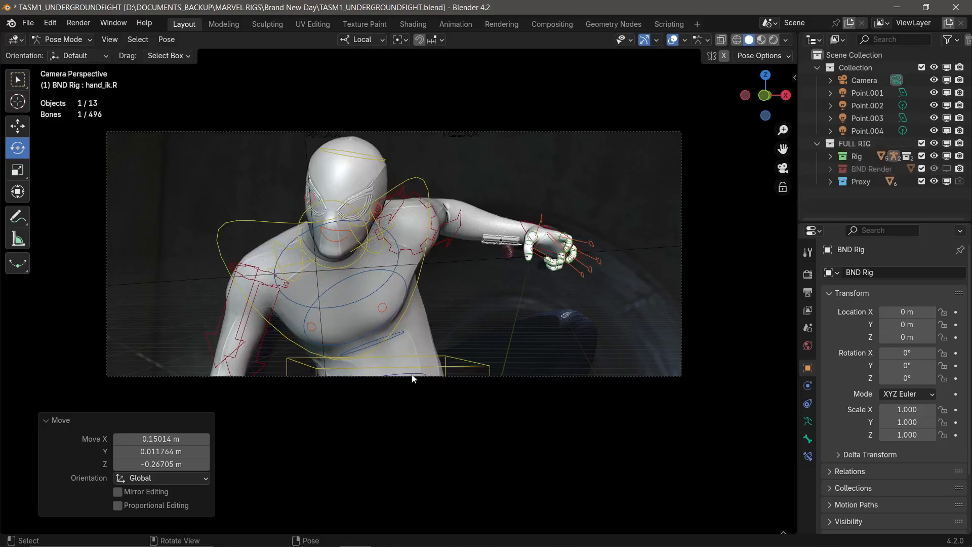
- Rotate the spine_fk.003 control about 17° in the right orthographic view to straighten the upper torso
{"action": "key", "text": "KP_7"}
{"action": "middle_click_drag", "start_coordinate": [403, 373], "coordinate": [385, 321]}
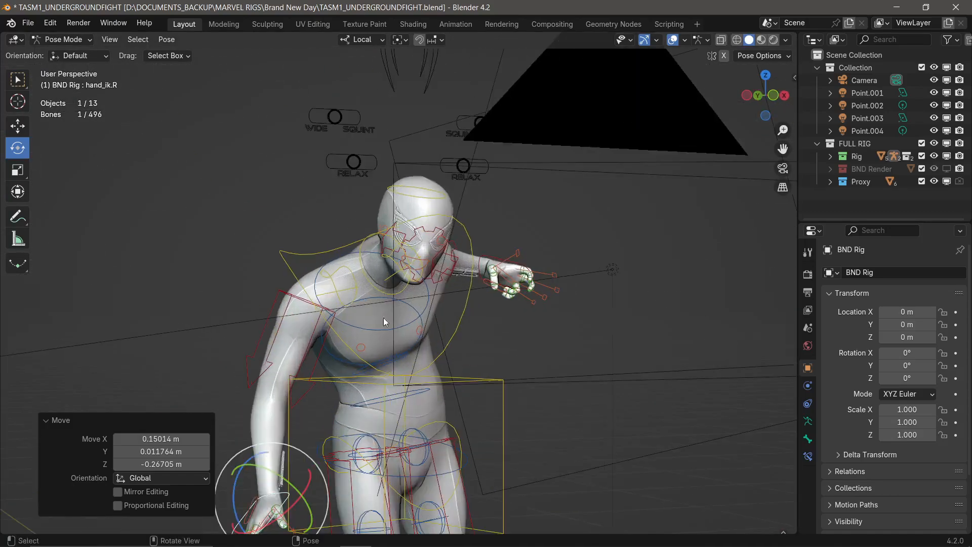
{"action": "left_click", "coordinate": [423, 394]}
{"action": "middle_click_drag", "start_coordinate": [422, 393], "coordinate": [439, 335]}
{"action": "left_click", "coordinate": [398, 343]}
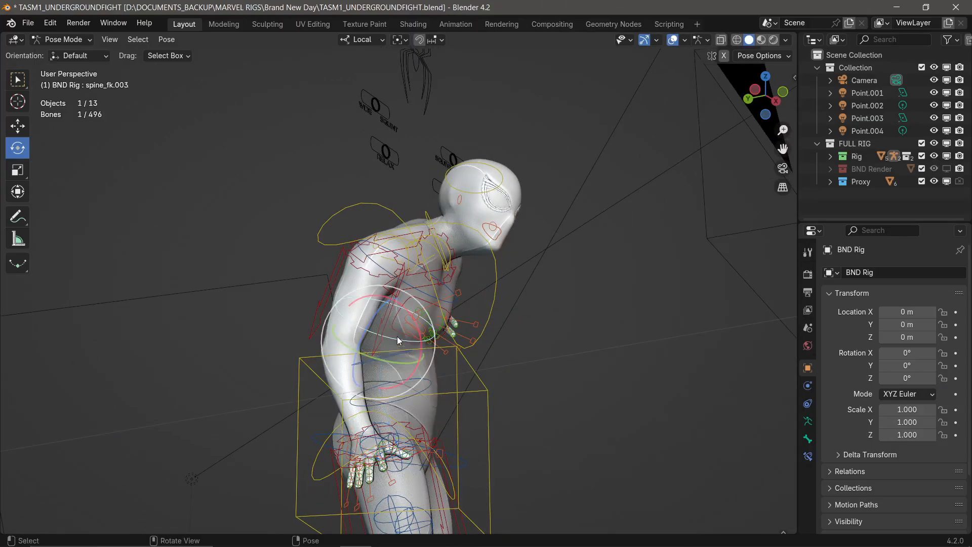
{"action": "key", "text": "KP_3"}
{"action": "key", "text": "r"}
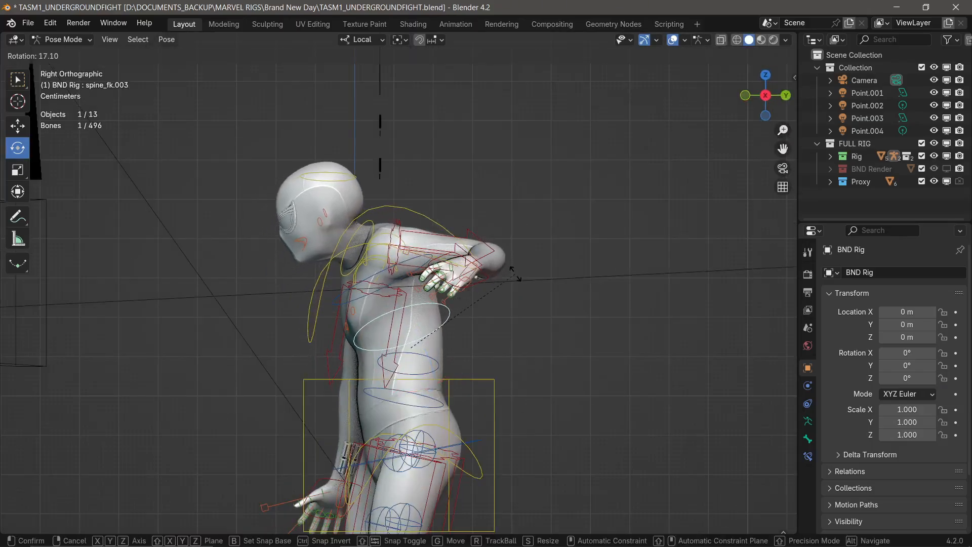
{"action": "left_click", "coordinate": [518, 279]}
- Rotate the spine_fk.001 control about -17° in the right view and -22.9° in the top view to lean and twist the torso
{"action": "left_click", "coordinate": [451, 398]}
{"action": "key", "text": "r"}
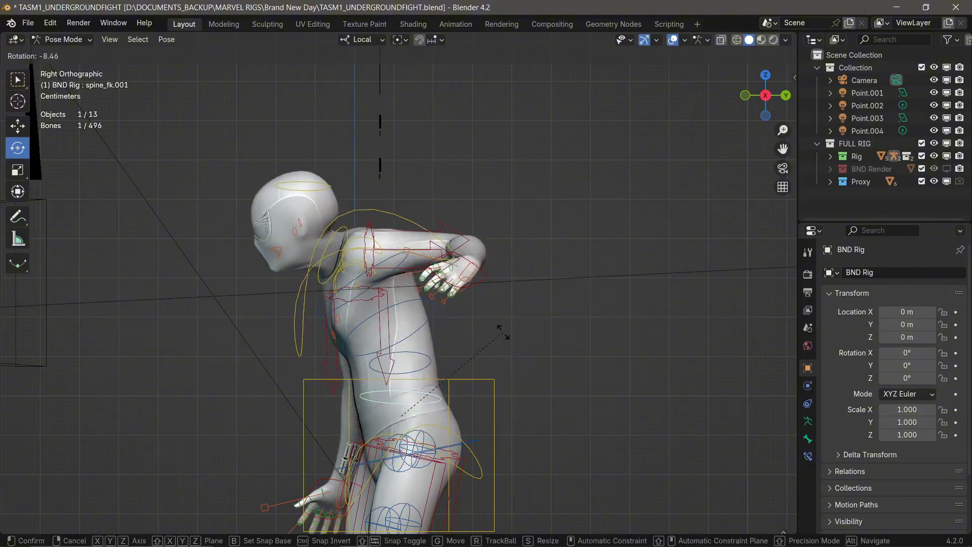
{"action": "left_click", "coordinate": [504, 339]}
{"action": "middle_click_drag", "start_coordinate": [504, 339], "coordinate": [499, 330]}
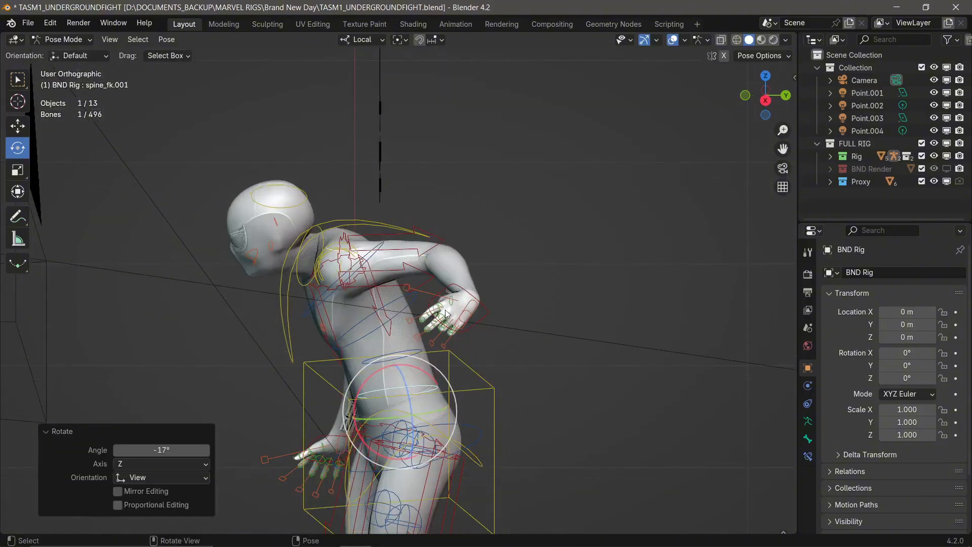
{"action": "key", "text": "KP_7"}
{"action": "key", "text": "r"}
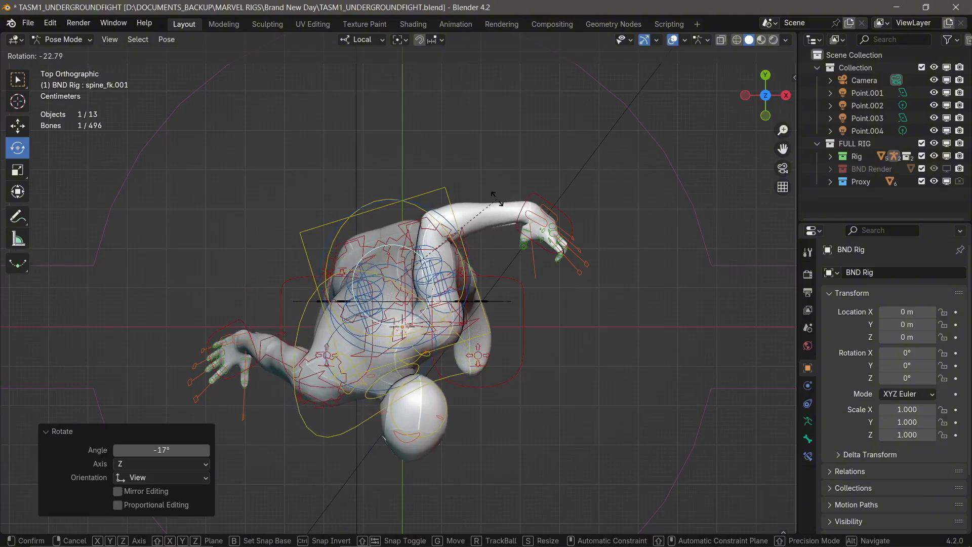
{"action": "left_click", "coordinate": [497, 205]}
{"action": "key", "text": "KP_0"}
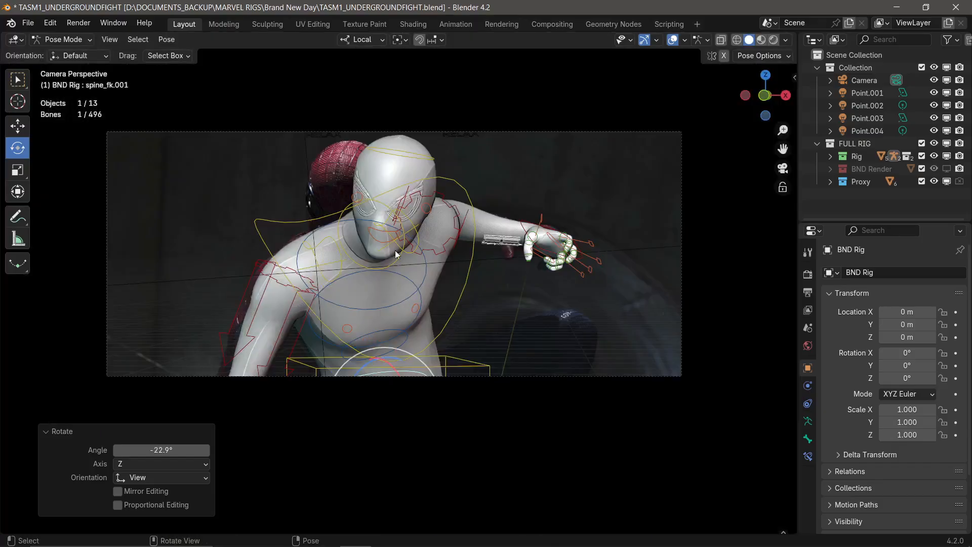
- Rotate the chest control in the camera view to tilt the upper body toward the reference
{"action": "left_click", "coordinate": [269, 246]}
{"action": "key", "text": "r"}
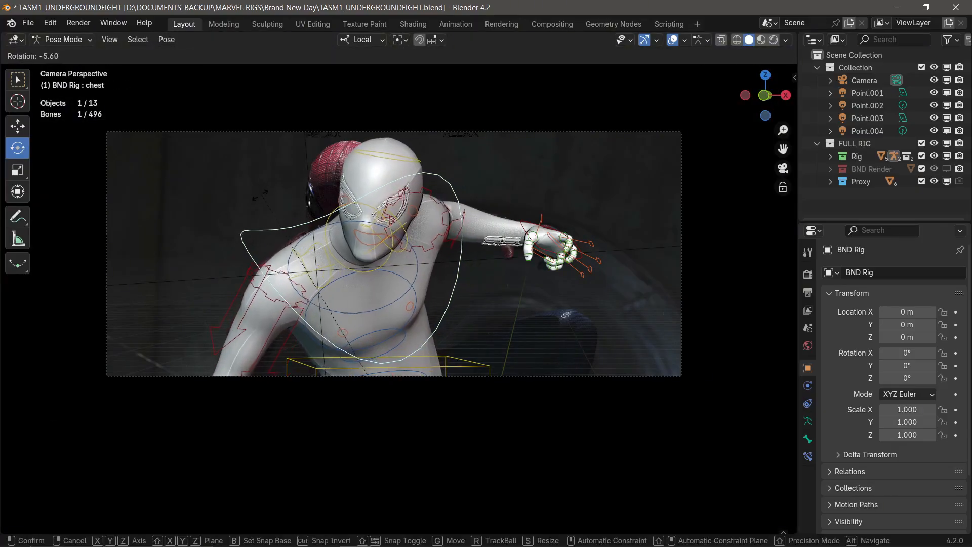
{"action": "left_click", "coordinate": [312, 248]}
- Rotate the neck control about -21° in the camera view to bring the head toward the reference
{"action": "key", "text": "ctrl+Tab"}
{"action": "left_click", "coordinate": [313, 236]}
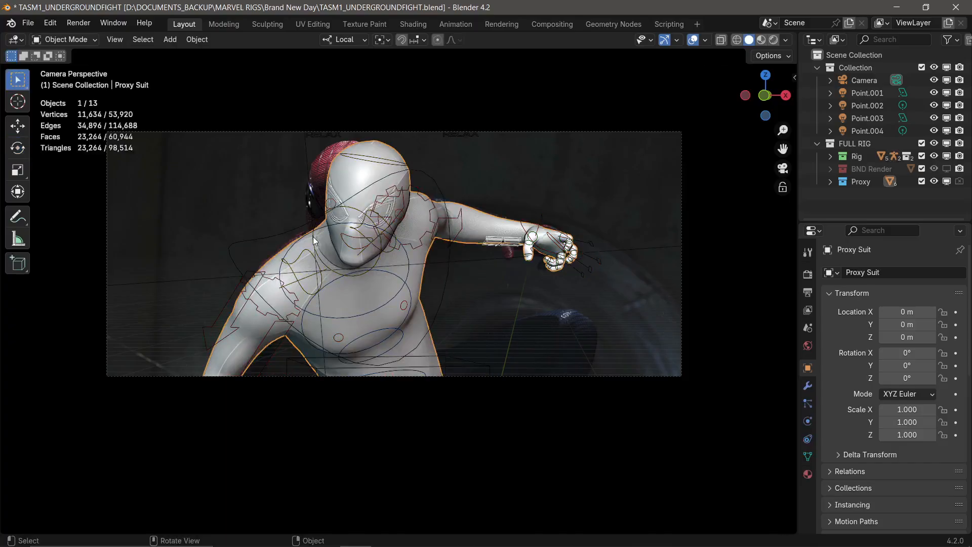
{"action": "left_click", "coordinate": [313, 232]}
{"action": "left_click", "coordinate": [317, 224]}
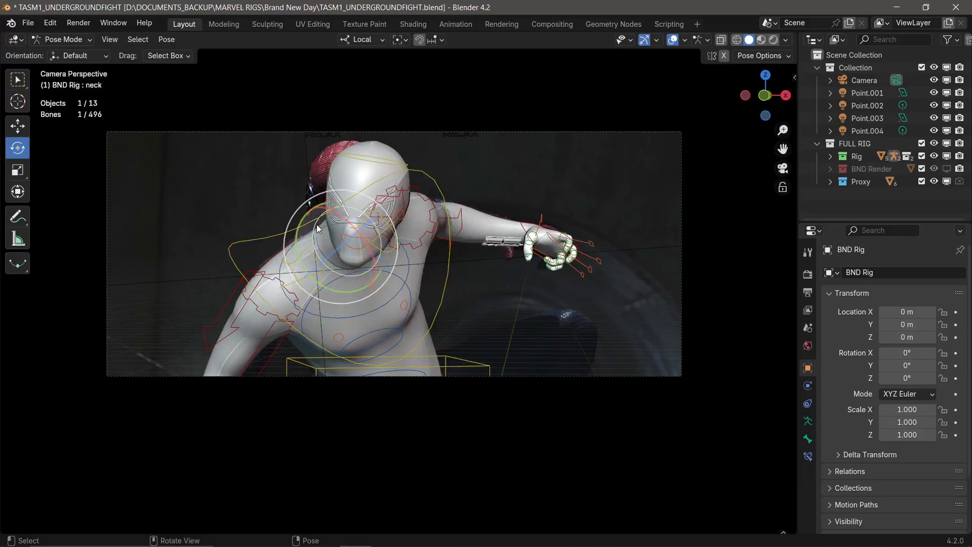
{"action": "key", "text": "r"}
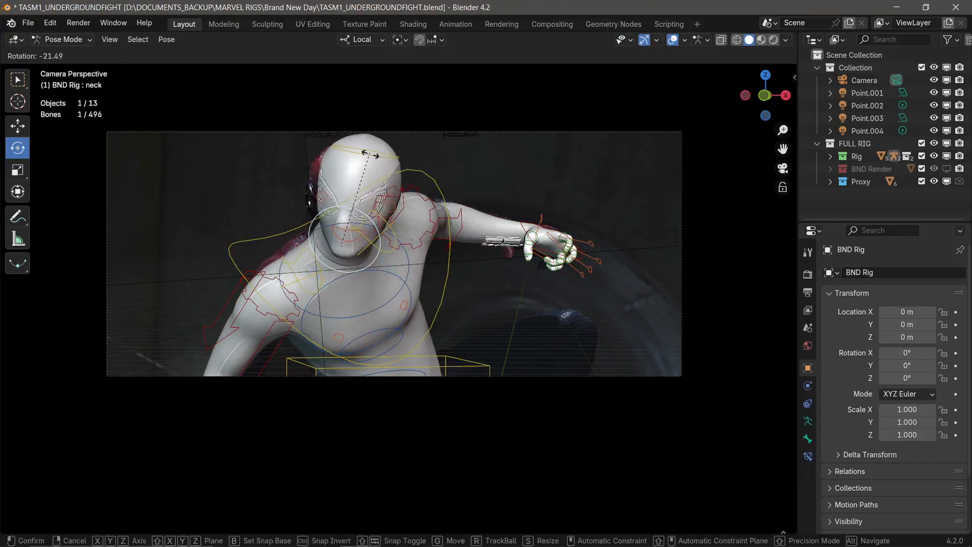
{"action": "left_click", "coordinate": [372, 166]}
- Adjust the head control in the camera view with a rotation, a shift of about -0.032 m in X and a further 2.4° rotation
{"action": "left_click", "coordinate": [381, 153]}
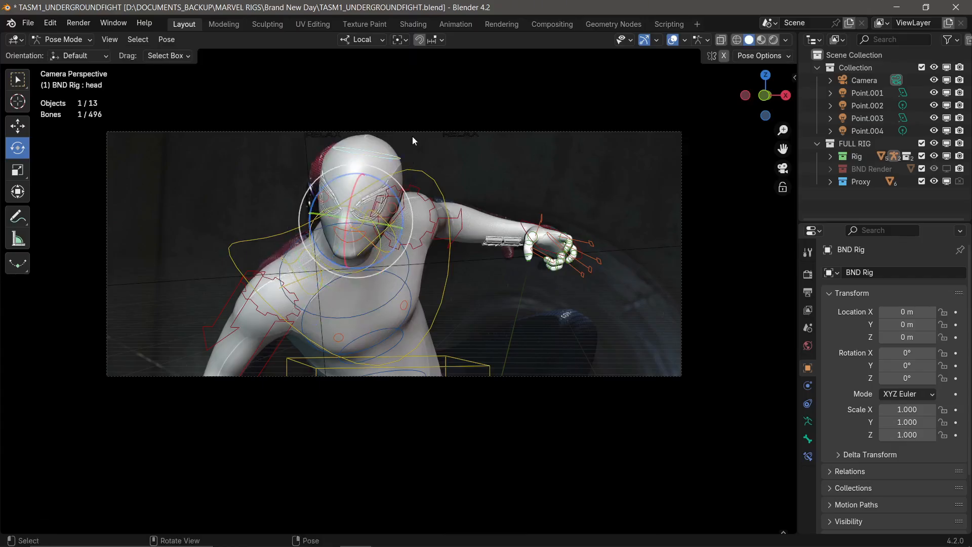
{"action": "key", "text": "r"}
{"action": "left_click", "coordinate": [403, 130]}
{"action": "key", "text": "r"}
{"action": "left_click", "coordinate": [398, 127]}
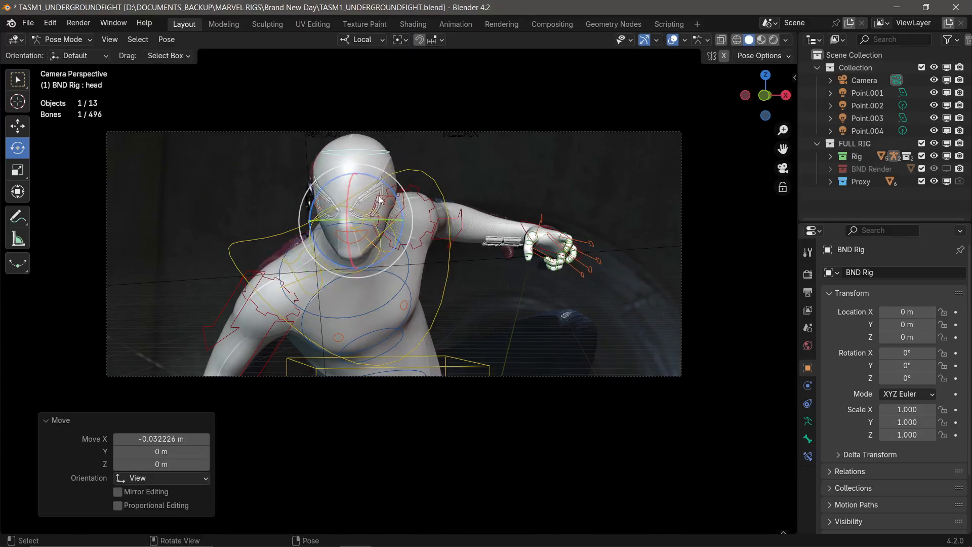
{"action": "key", "text": "r"}
{"action": "left_click", "coordinate": [404, 200]}
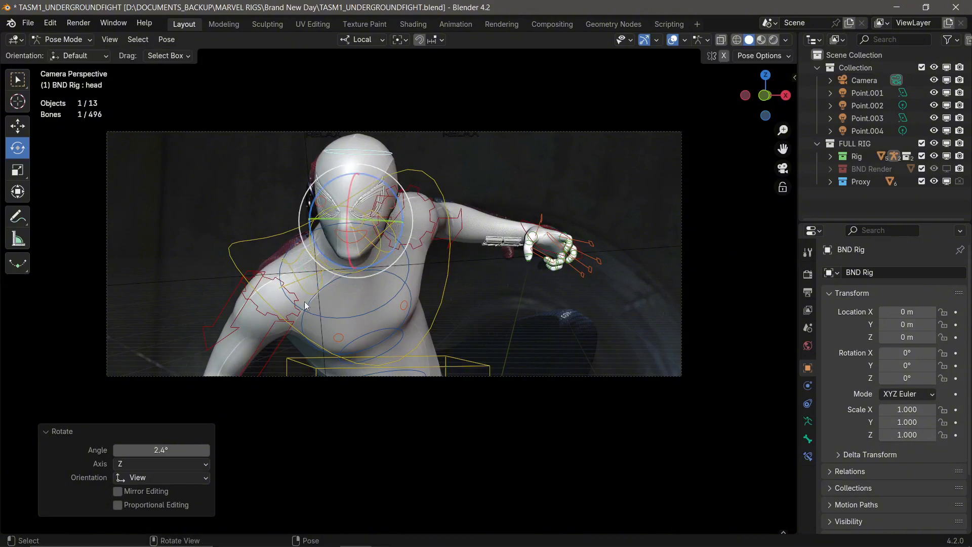
- Rotate the chest control 5.48° in the top view and trackball-rotate it about 0.573° and -4.58° in the camera view
{"action": "left_click", "coordinate": [356, 364]}
{"action": "key", "text": "KP_7"}
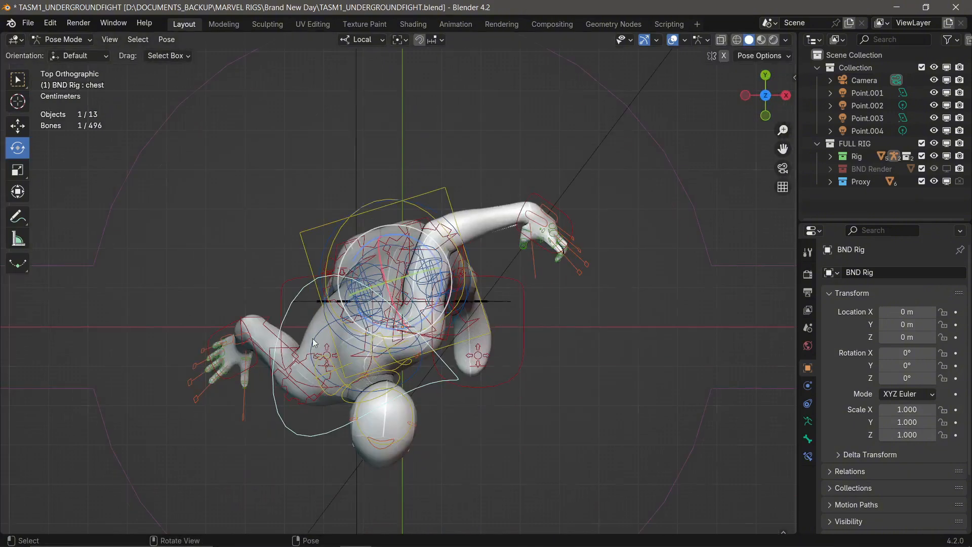
{"action": "key", "text": "r"}
{"action": "left_click", "coordinate": [241, 331]}
{"action": "key", "text": "KP_0"}
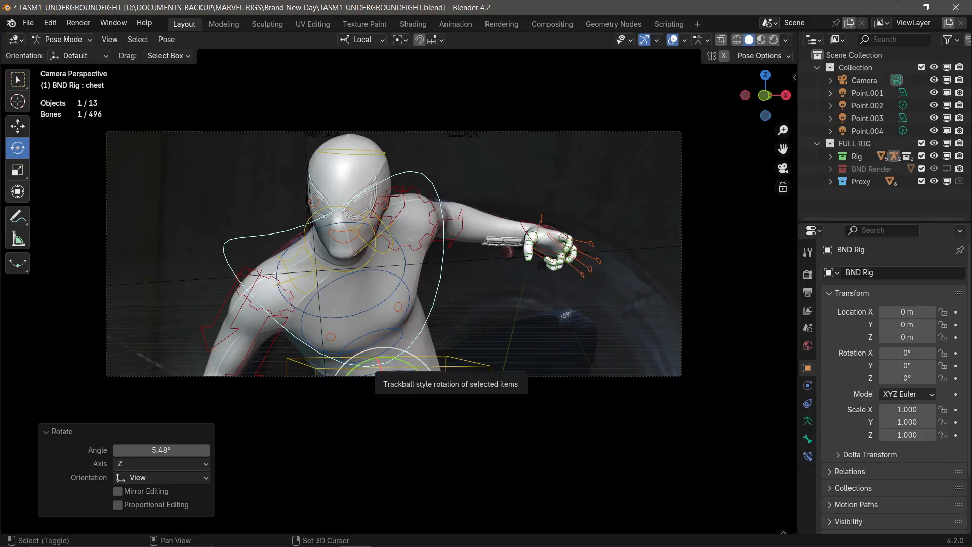
{"action": "left_click_drag", "start_coordinate": [391, 369], "coordinate": [385, 368]}
- Rotate the hand_ik.L control -7.88° and move it about -0.052 m in X and 0.016 m in Z to match the reference hand
{"action": "middle_click_drag", "start_coordinate": [208, 375], "coordinate": [223, 334], "text": "shift"}
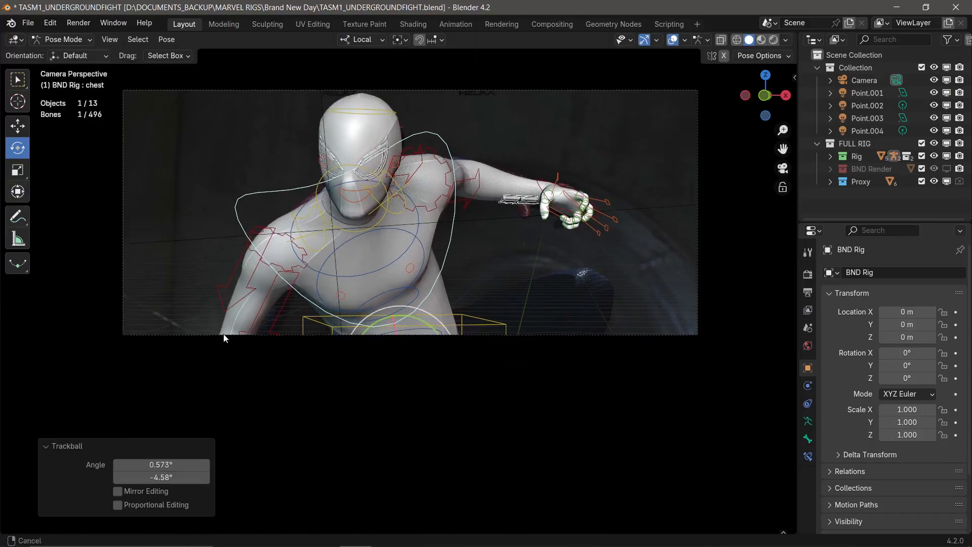
{"action": "left_click", "coordinate": [564, 188]}
{"action": "key", "text": "g"}
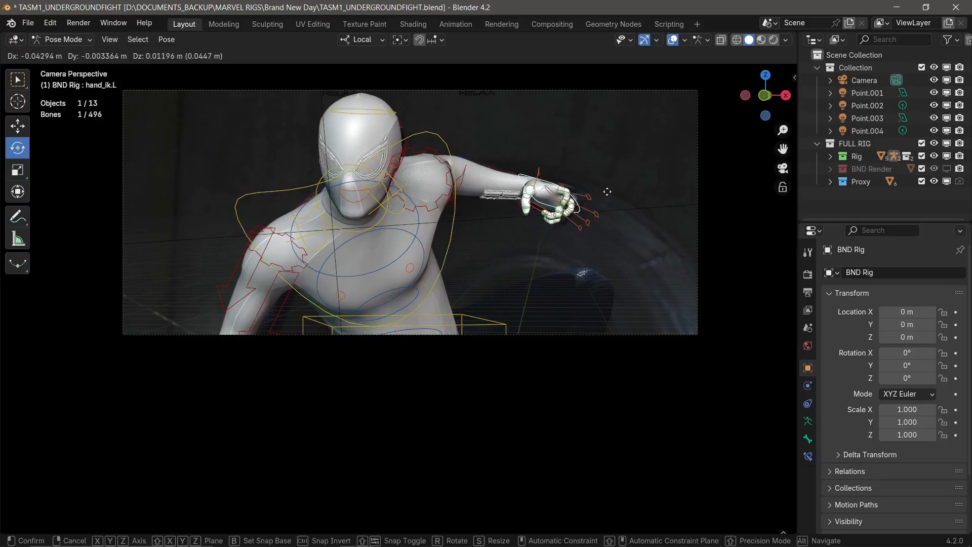
{"action": "left_click", "coordinate": [607, 192]}
{"action": "key", "text": "r"}
{"action": "left_click", "coordinate": [657, 152]}
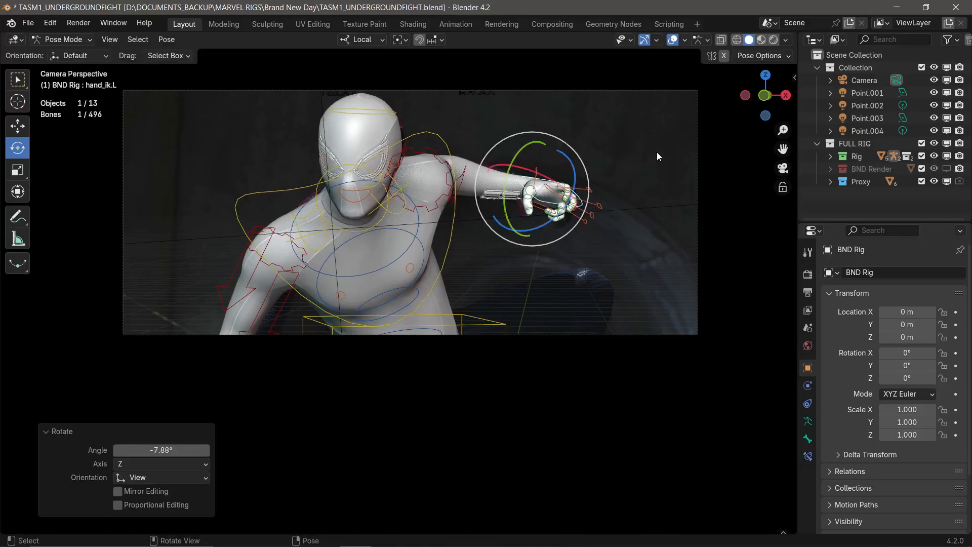
{"action": "key", "text": "g"}
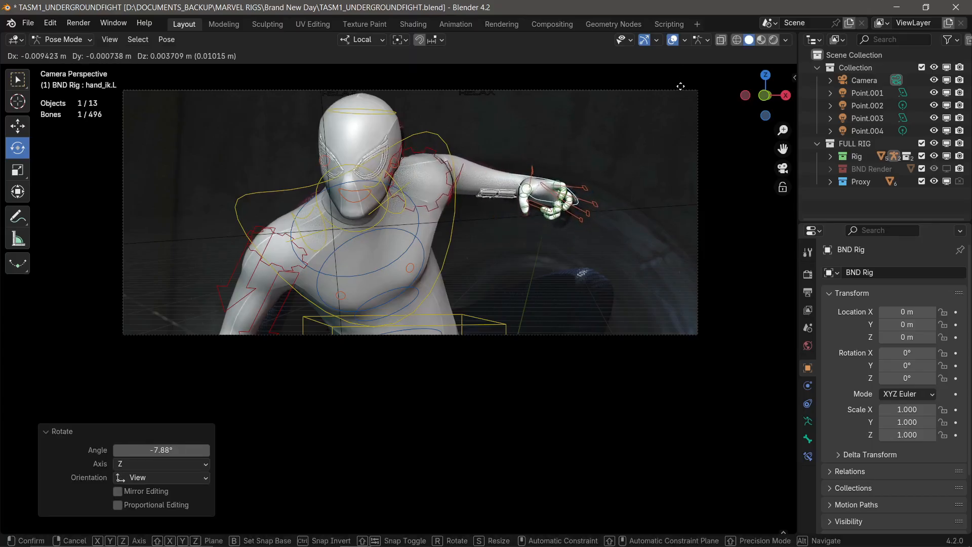
{"action": "left_click", "coordinate": [622, 139]}
- Extend the left index and middle fingers together by scaling up their master controls
{"action": "middle_click_drag", "start_coordinate": [622, 140], "coordinate": [462, 200], "text": "shift"}
{"action": "scroll", "coordinate": [461, 200], "scroll_direction": "up", "scroll_amount": 5}
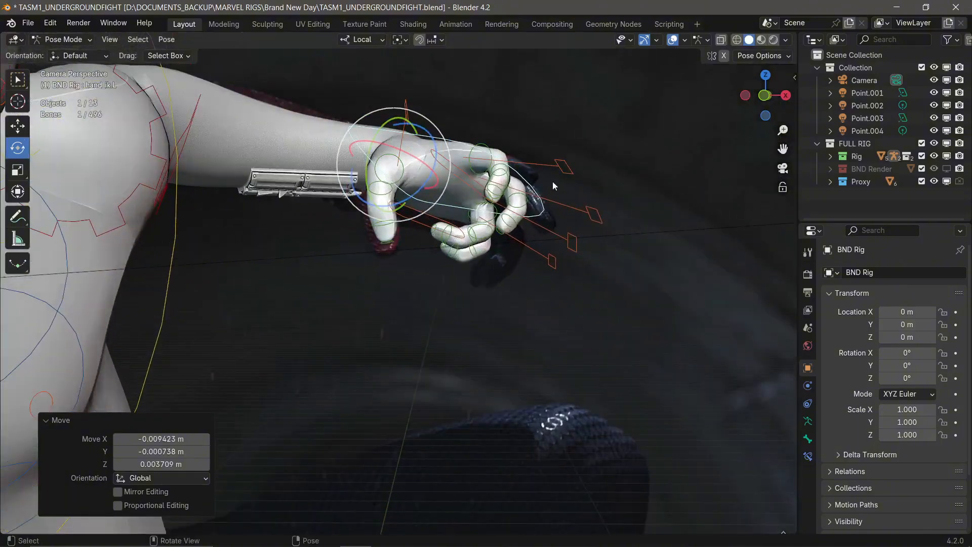
{"action": "left_click", "coordinate": [592, 205], "text": "shift"}
{"action": "key", "text": "s"}
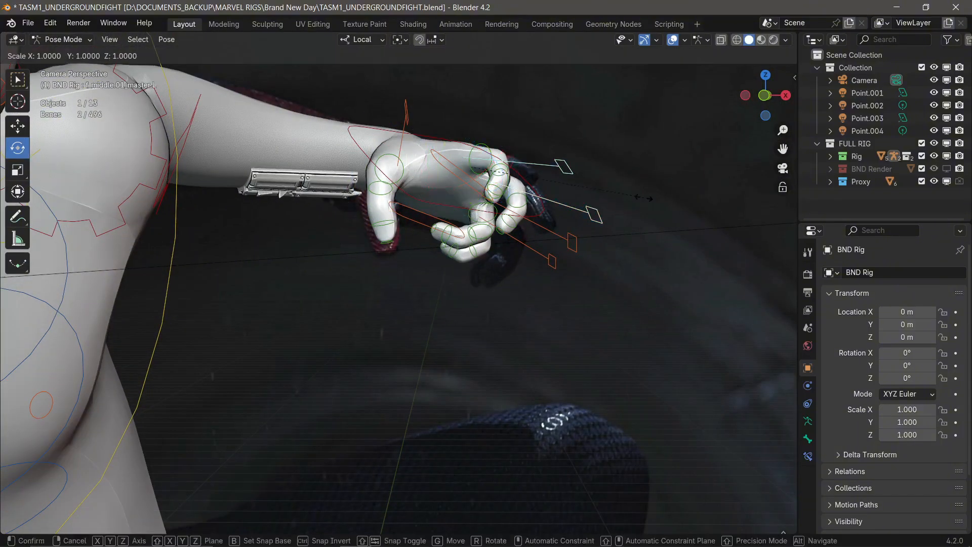
{"action": "left_click", "coordinate": [686, 185]}
- Scale the left ring and pinky finger master controls to about 1.135
{"action": "left_click", "coordinate": [575, 247]}
{"action": "left_click", "coordinate": [557, 261], "text": "shift"}
{"action": "key", "text": "s"}
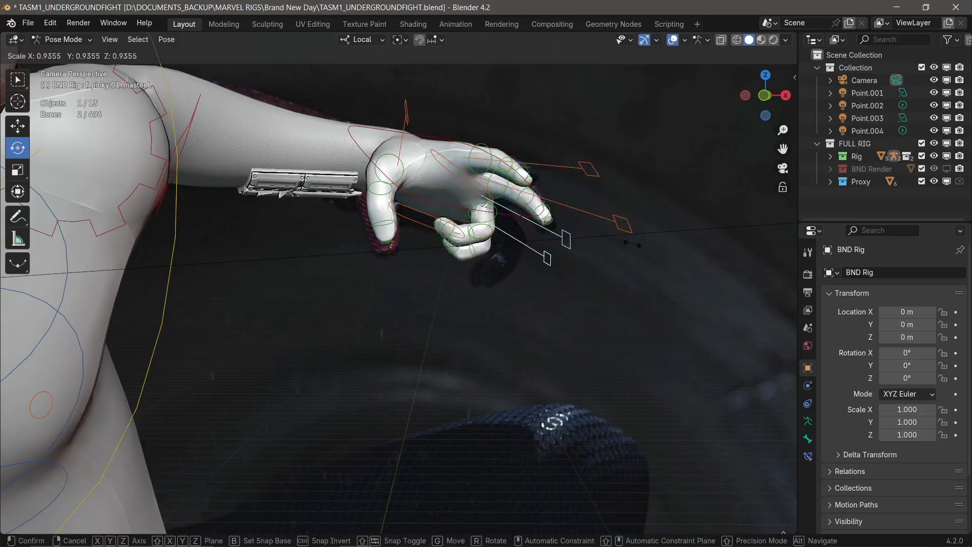
{"action": "left_click", "coordinate": [668, 234]}
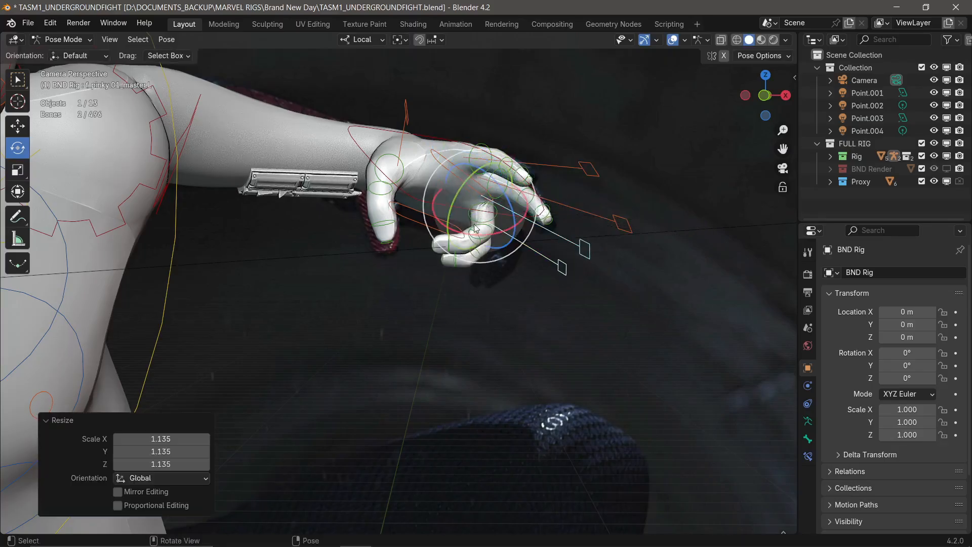
- Rotate the left ring and pinky base finger bones together -21° about local X and trackball-rotate them about 12.6° and 11.5°
{"action": "left_click", "coordinate": [475, 227]}
{"action": "middle_click_drag", "start_coordinate": [475, 227], "coordinate": [442, 257]}
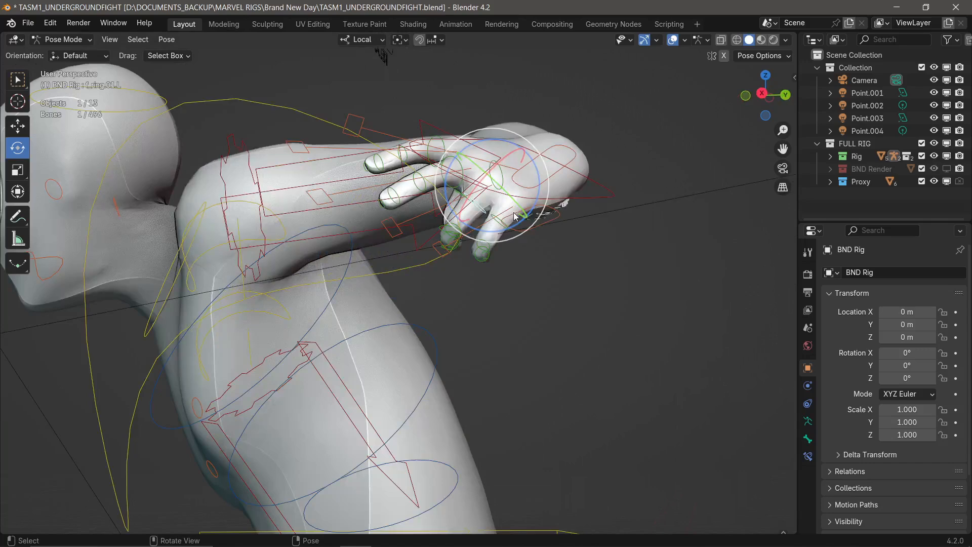
{"action": "middle_click_drag", "start_coordinate": [503, 224], "coordinate": [515, 220]}
{"action": "key", "text": "KP_0"}
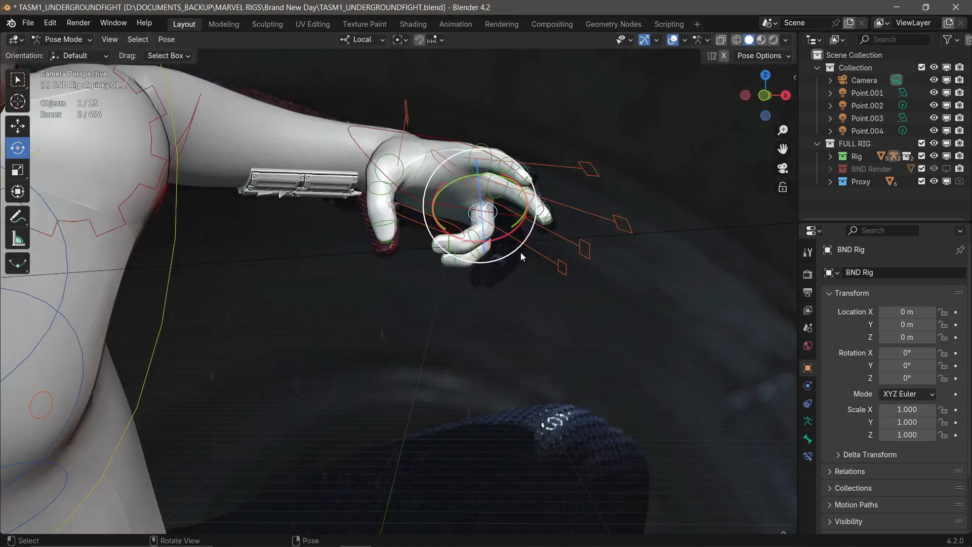
{"action": "left_click", "coordinate": [504, 252], "text": "shift"}
{"action": "key", "text": "r"}
{"action": "key", "text": "x"}
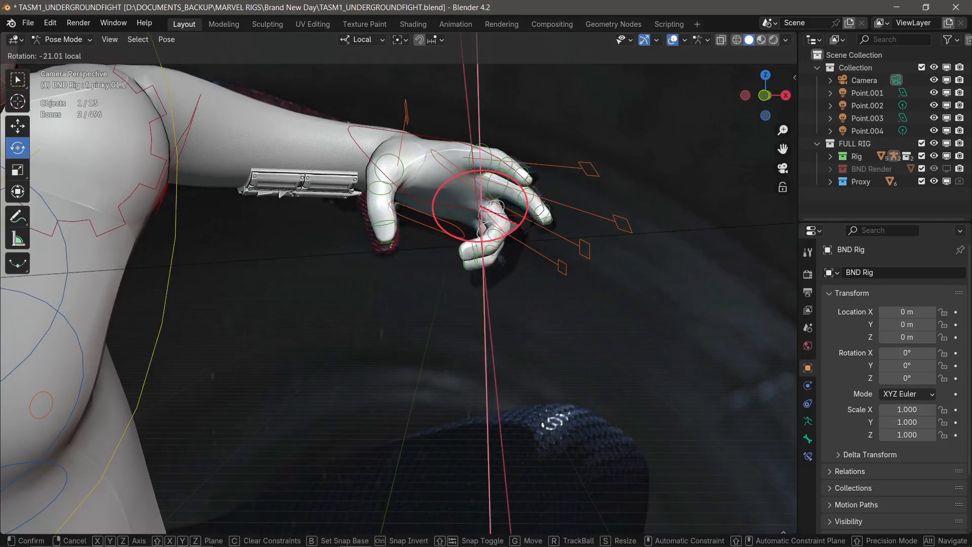
{"action": "left_click", "coordinate": [481, 222]}
{"action": "key", "text": "r"}
{"action": "key", "text": "r"}
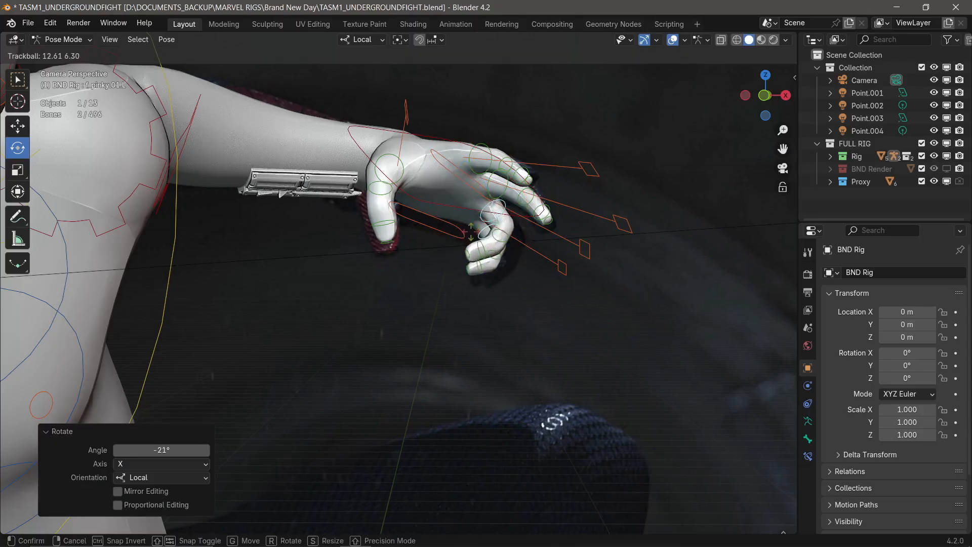
{"action": "left_click", "coordinate": [346, 230]}
- Move the hand_ik.R control about 0.051 m in X and -0.019 m in Z in the camera view
{"action": "scroll", "coordinate": [469, 274], "scroll_direction": "down", "scroll_amount": 4}
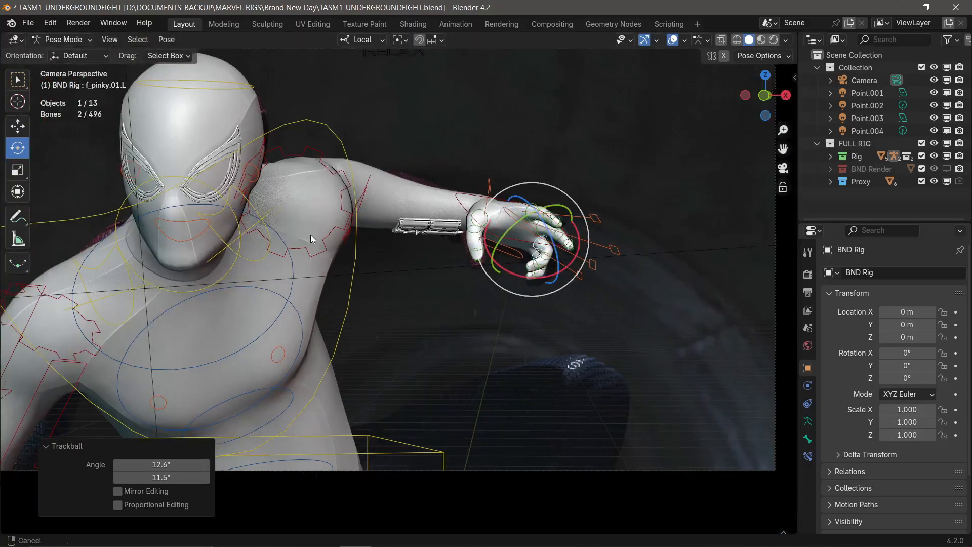
{"action": "scroll", "coordinate": [311, 235], "scroll_direction": "up", "scroll_amount": 2}
{"action": "middle_click_drag", "start_coordinate": [152, 437], "coordinate": [259, 334], "text": "shift"}
{"action": "scroll", "coordinate": [238, 322], "scroll_direction": "down", "scroll_amount": 2}
{"action": "scroll", "coordinate": [258, 334], "scroll_direction": "down", "scroll_amount": 3}
{"action": "middle_click_drag", "start_coordinate": [298, 395], "coordinate": [325, 413]}
{"action": "scroll", "coordinate": [325, 412], "scroll_direction": "up", "scroll_amount": 2}
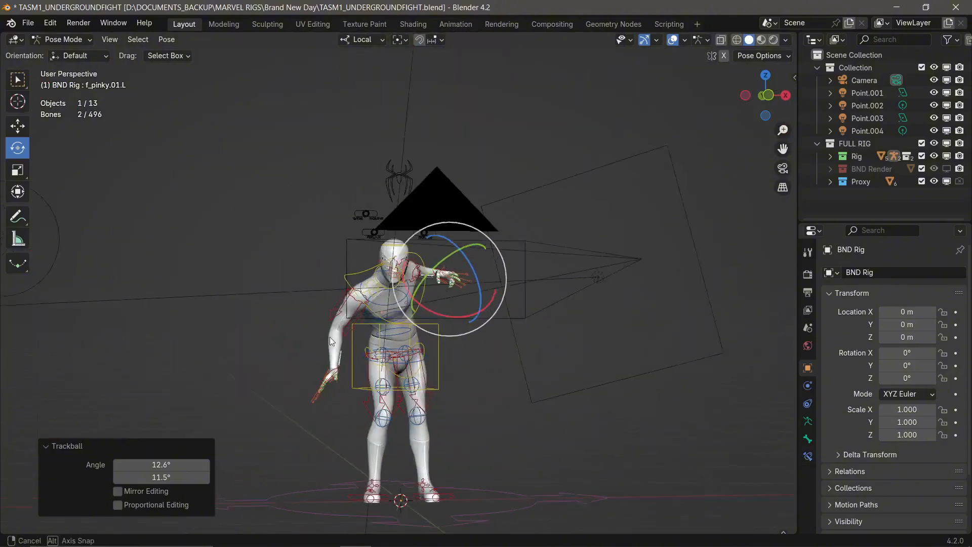
{"action": "left_click", "coordinate": [304, 432]}
{"action": "key", "text": "KP_0"}
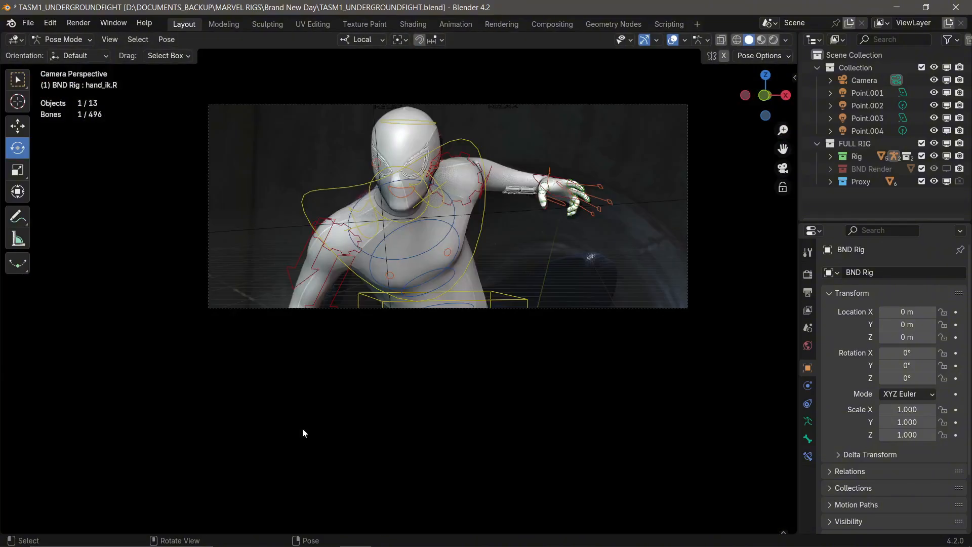
{"action": "key", "text": "g"}
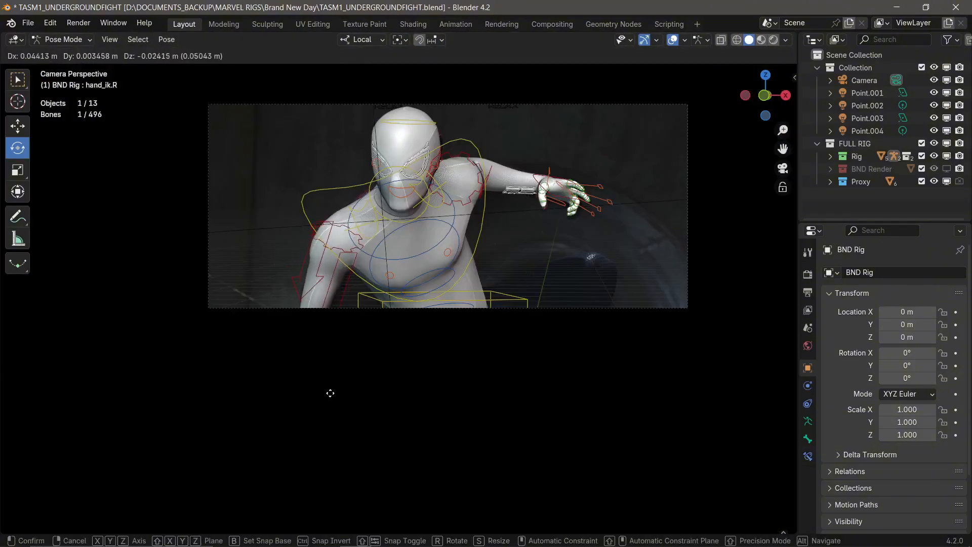
{"action": "left_click", "coordinate": [335, 392]}
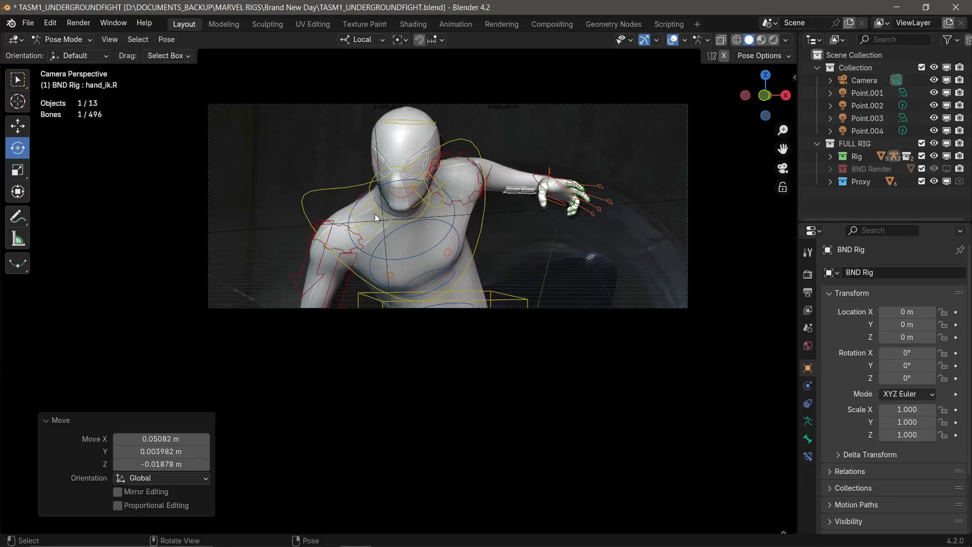
- Rotate the shoulder.R control in the top view and move hand_ik.R about 0.081 m in X and -0.203 m in Y
{"action": "left_click", "coordinate": [375, 213]}
{"action": "key", "text": "KP_7"}
{"action": "key", "text": "r"}
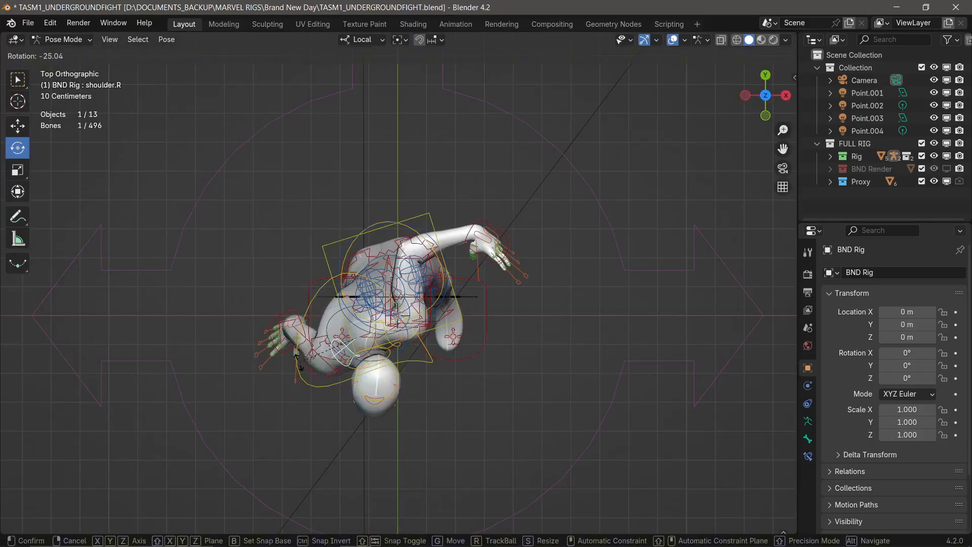
{"action": "left_click", "coordinate": [284, 316]}
{"action": "left_click", "coordinate": [284, 316]}
{"action": "key", "text": "g"}
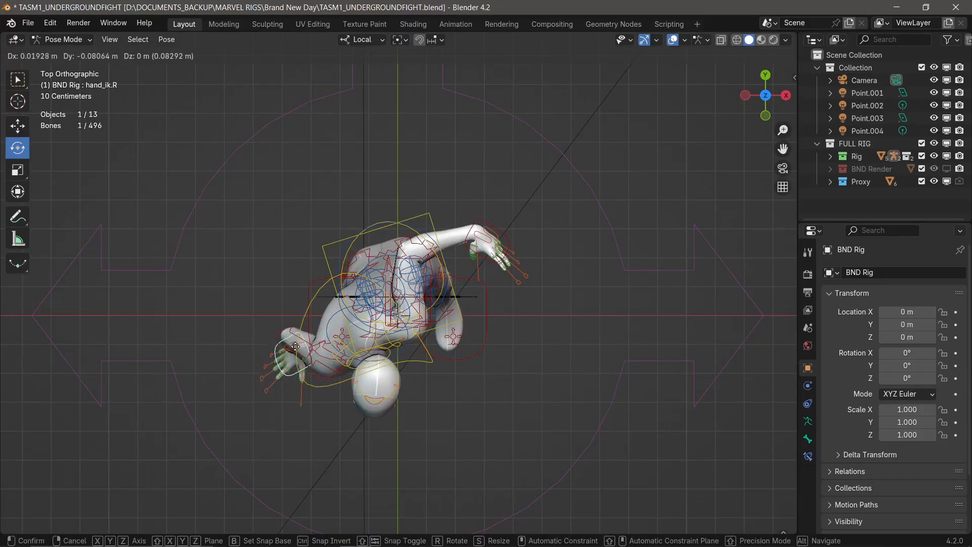
{"action": "left_click", "coordinate": [309, 379]}
- Adjust the hand_ik.R control in the front view and move it about -0.080 m in X and 0.013 m in Z in the camera view
{"action": "key", "text": "KP_1"}
{"action": "key", "text": "g"}
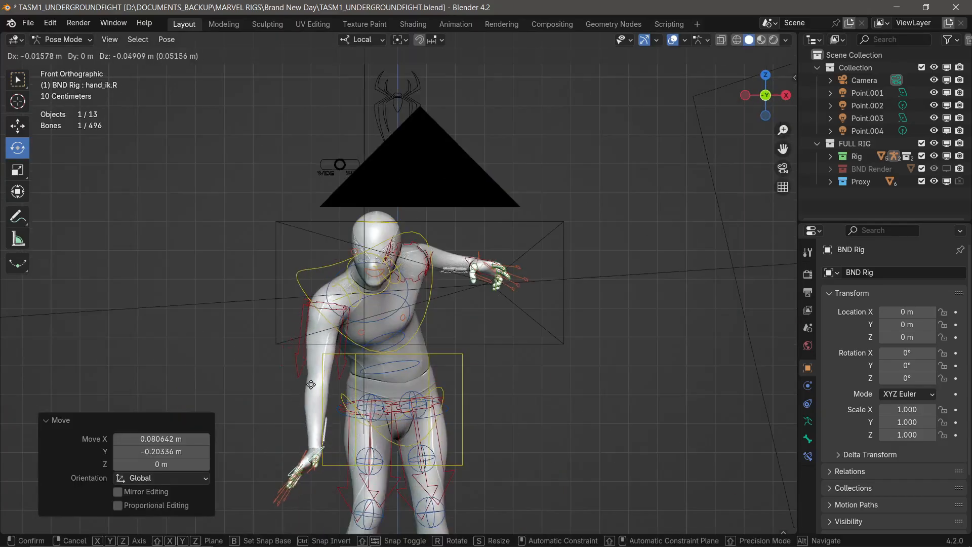
{"action": "left_click", "coordinate": [309, 382]}
{"action": "key", "text": "g"}
{"action": "left_click", "coordinate": [402, 379]}
{"action": "middle_click_drag", "start_coordinate": [400, 364], "coordinate": [453, 393]}
{"action": "key", "text": "KP_0"}
{"action": "key", "text": "g"}
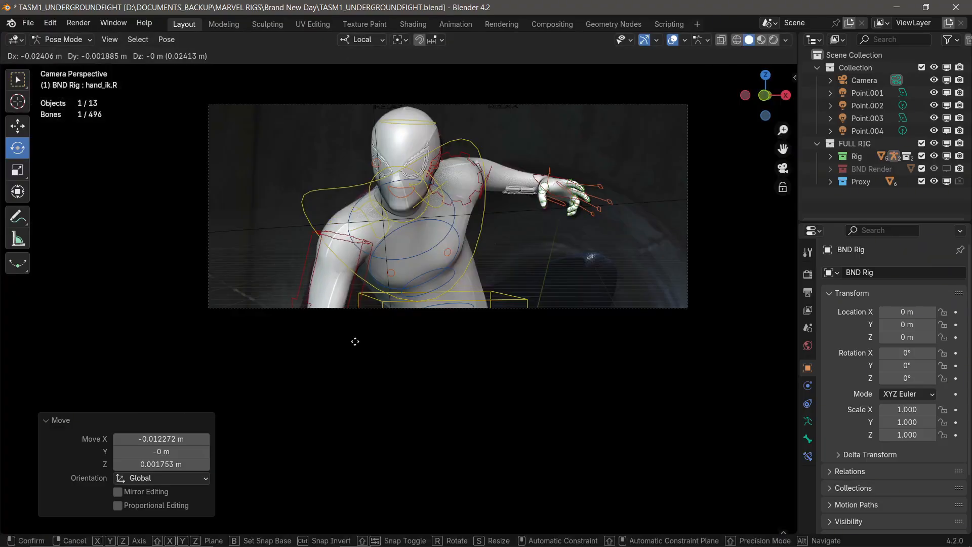
{"action": "left_click", "coordinate": [334, 335]}
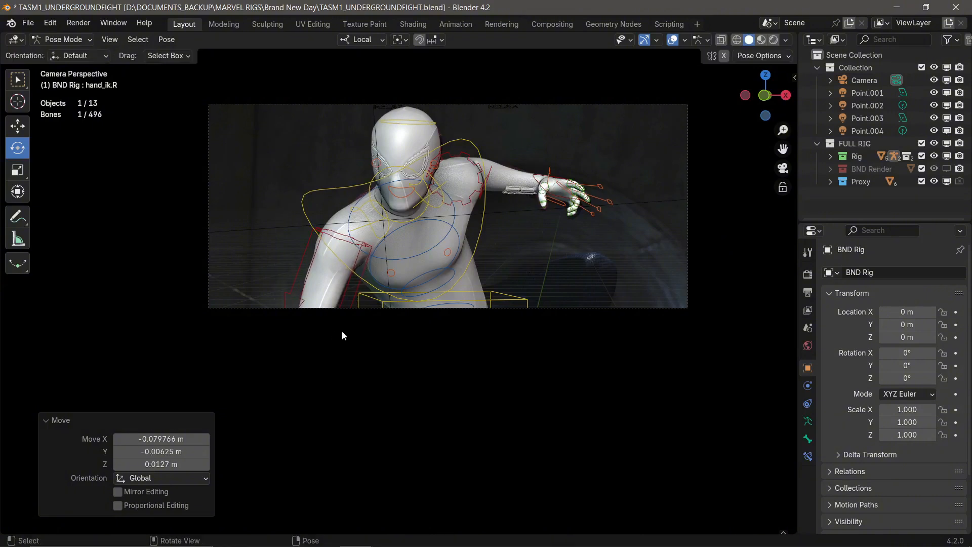
- Toggle the FULL RIG collection's visibility to compare the pose with the camera reference
{"action": "scroll", "coordinate": [443, 328], "scroll_direction": "up", "scroll_amount": 4}
{"action": "scroll", "coordinate": [573, 246], "scroll_direction": "down", "scroll_amount": 4}
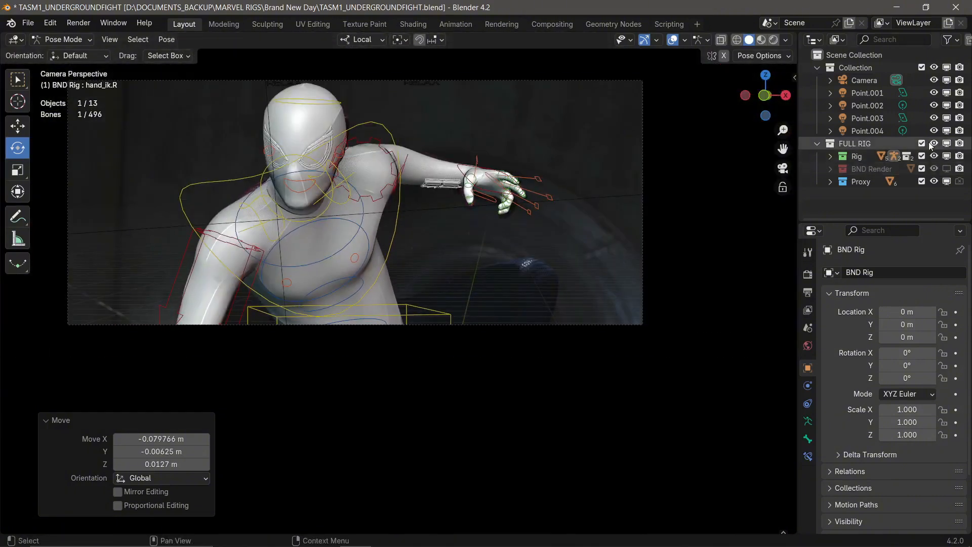
{"action": "left_click", "coordinate": [930, 143]}
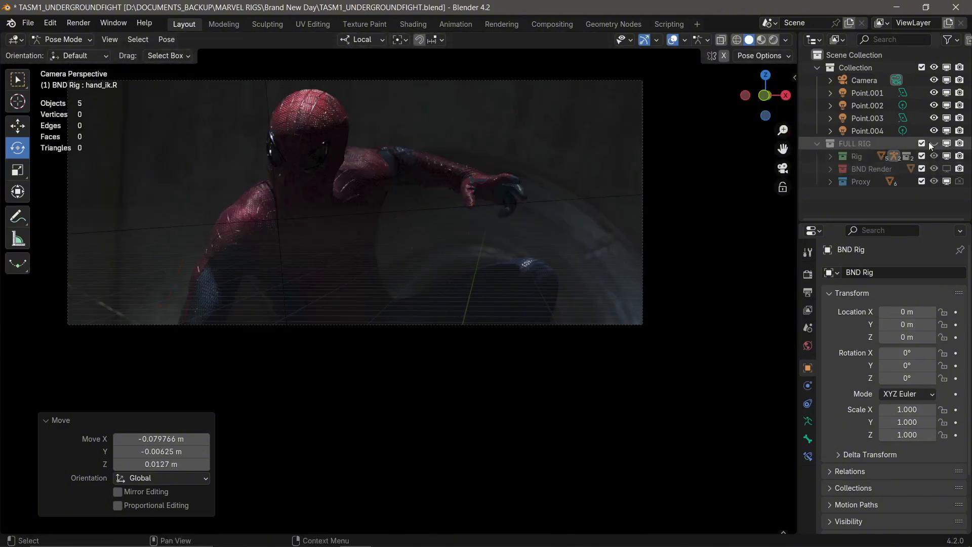
{"action": "left_click", "coordinate": [930, 144]}
{"action": "left_click", "coordinate": [930, 144]}
{"action": "left_click", "coordinate": [930, 144]}
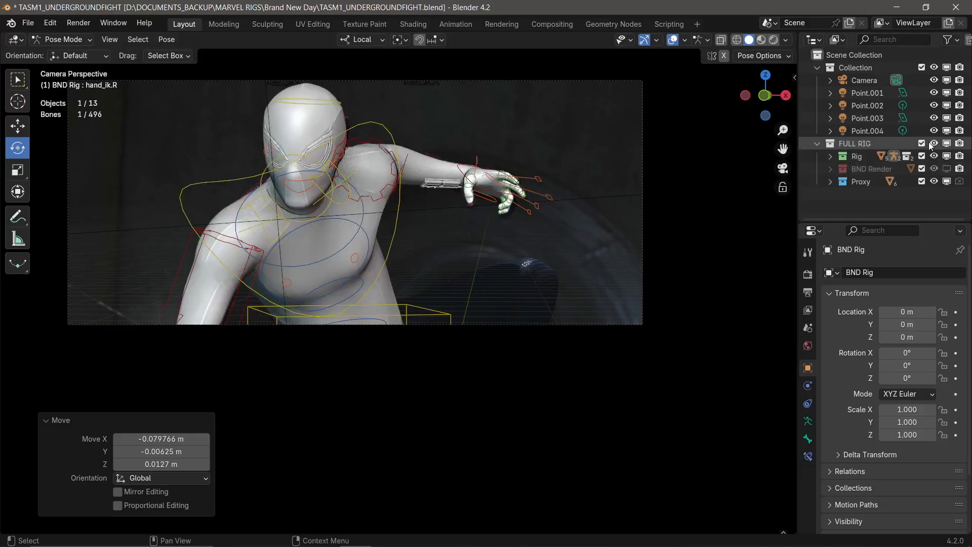
- Raise the foot_ik.L control about 0.670 m in Z and move it -0.154 m in Y in the right view
{"action": "key", "text": "KP_3"}
{"action": "middle_click_drag", "start_coordinate": [399, 482], "coordinate": [427, 319], "text": "shift"}
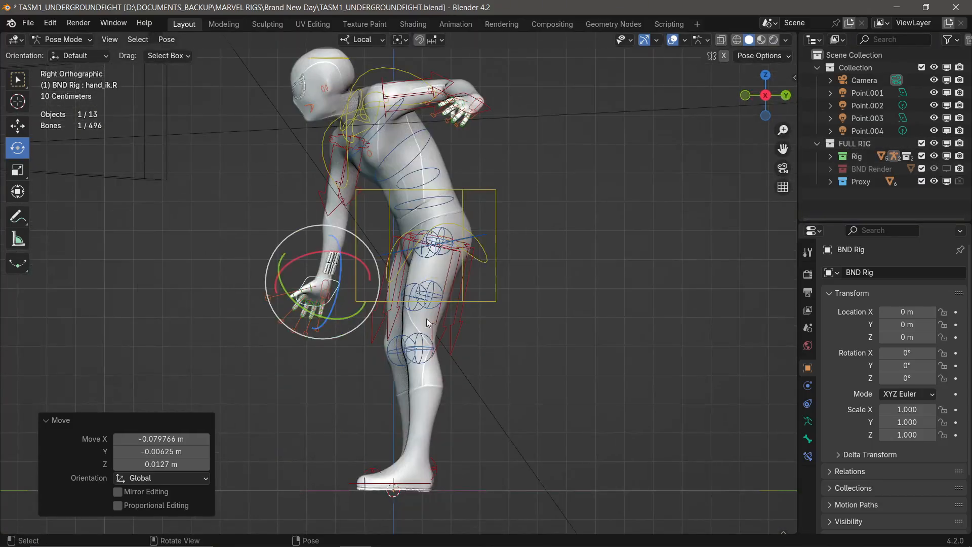
{"action": "left_click", "coordinate": [416, 486]}
{"action": "key", "text": "g"}
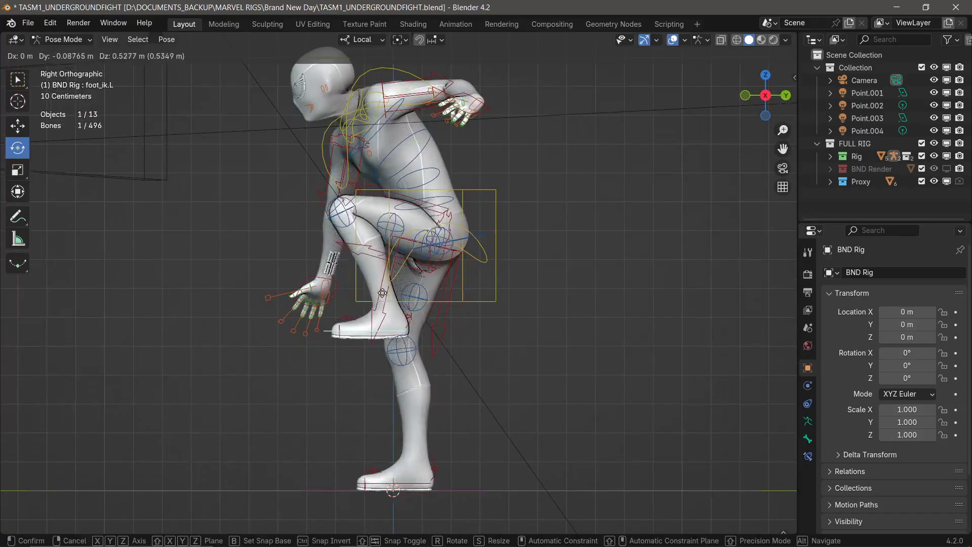
{"action": "left_click", "coordinate": [366, 260]}
- Move the foot_ik.L control outward, including about 0.217 m in X and 0.058 m in Y in the top view
{"action": "middle_click_drag", "start_coordinate": [366, 260], "coordinate": [480, 204]}
{"action": "key", "text": "g"}
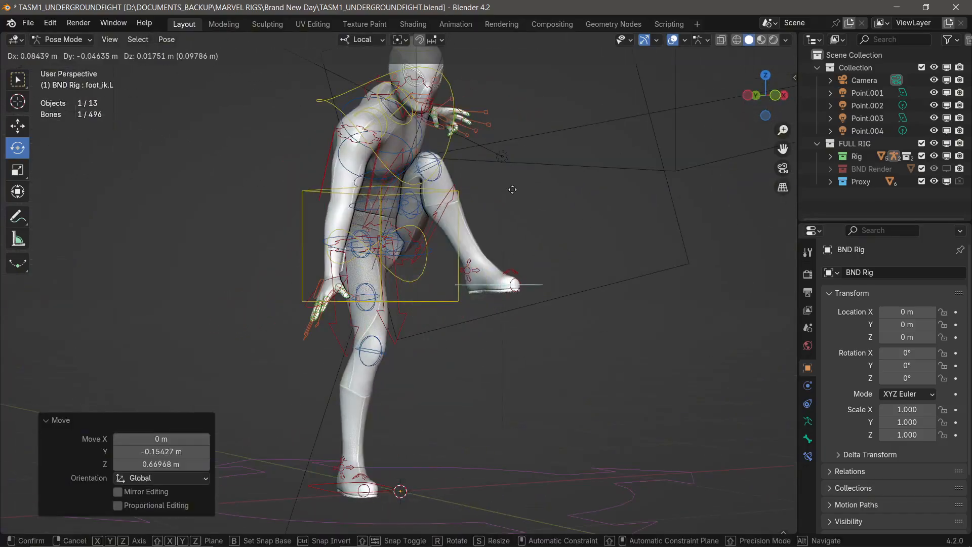
{"action": "left_click", "coordinate": [510, 192]}
{"action": "key", "text": "KP_7"}
{"action": "left_click", "coordinate": [485, 299]}
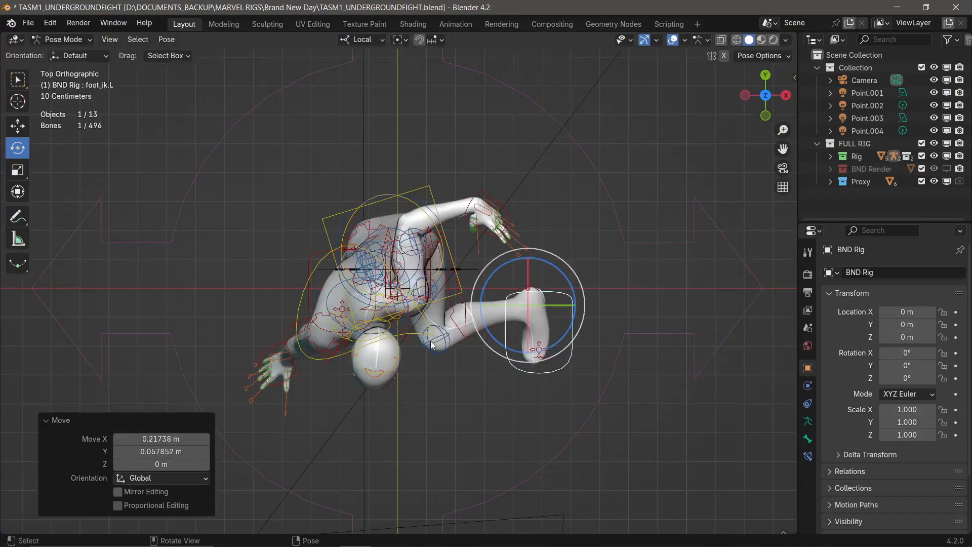
- Rotate the thigh_ik.L control -128° in the top view to swing the left knee outward
{"action": "left_click", "coordinate": [462, 307]}
{"action": "left_click", "coordinate": [456, 321]}
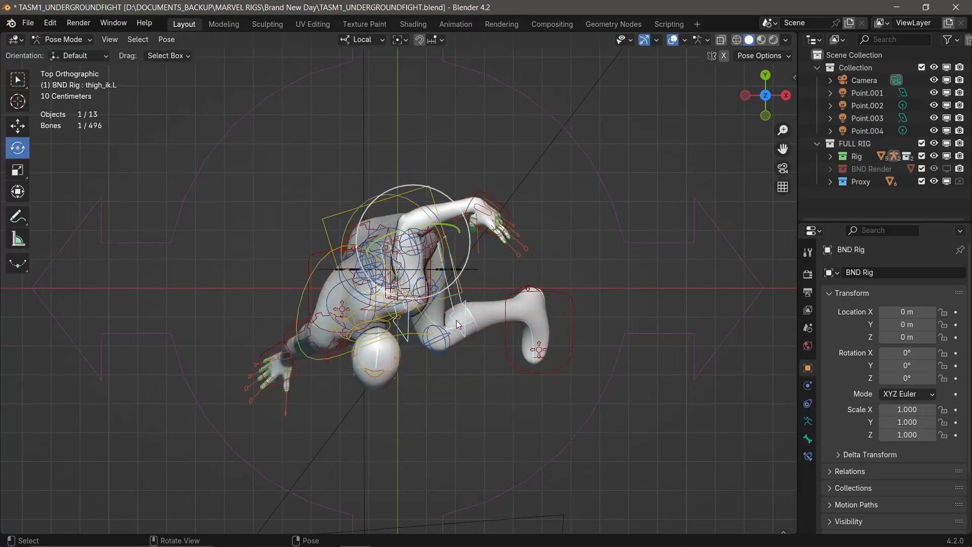
{"action": "key", "text": "r"}
{"action": "left_click", "coordinate": [508, 183]}
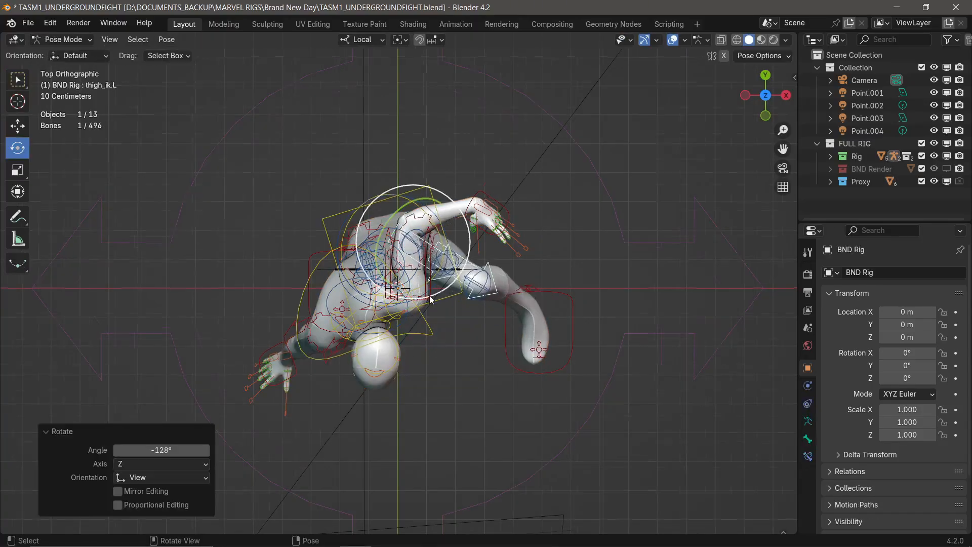
- Move the shin_tweak.L knee control about 0.127 m in X and 0.010 m in Y, and check it against the reference with the rig hidden
{"action": "middle_click_drag", "start_coordinate": [429, 271], "coordinate": [421, 160]}
{"action": "key", "text": "KP_0"}
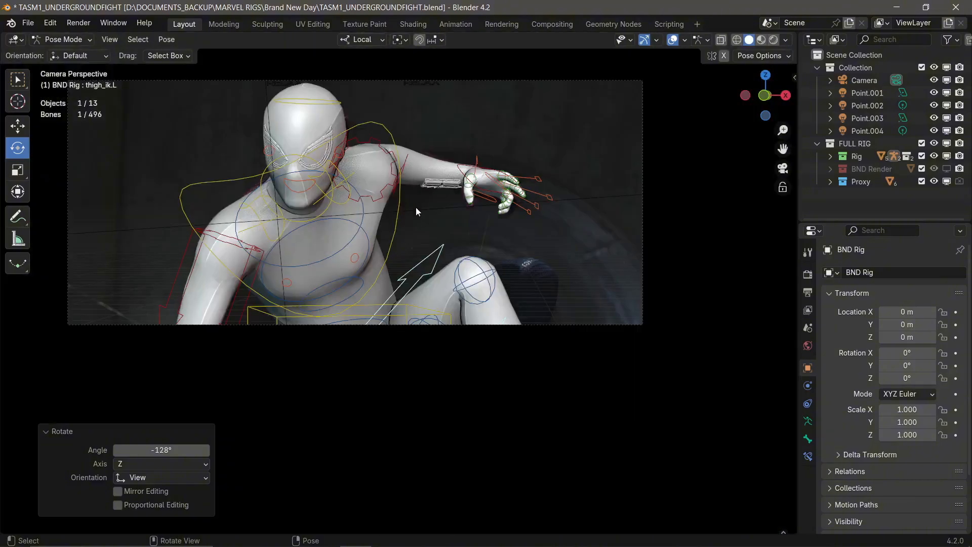
{"action": "left_click", "coordinate": [483, 283]}
{"action": "key", "text": "g"}
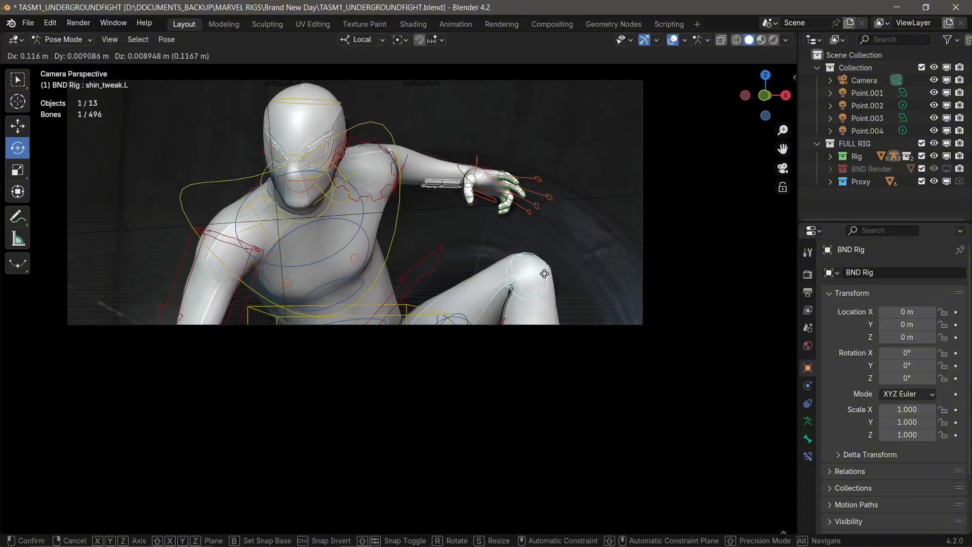
{"action": "left_click", "coordinate": [540, 270]}
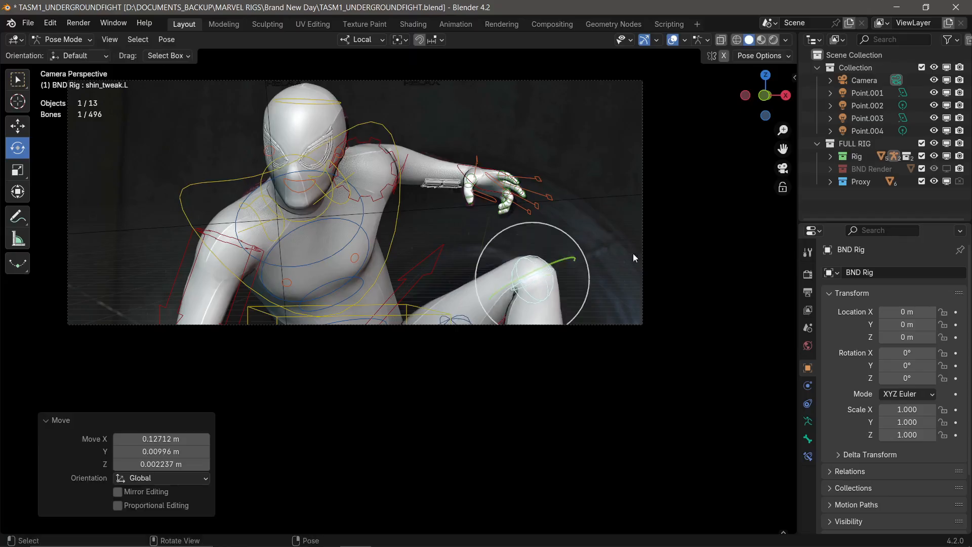
{"action": "left_click", "coordinate": [934, 143]}
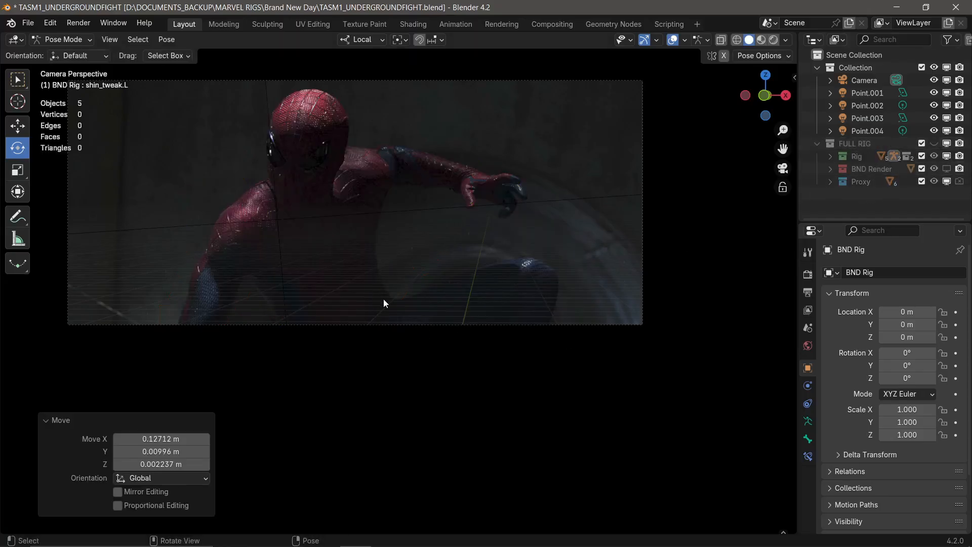
{"action": "left_click", "coordinate": [934, 144]}
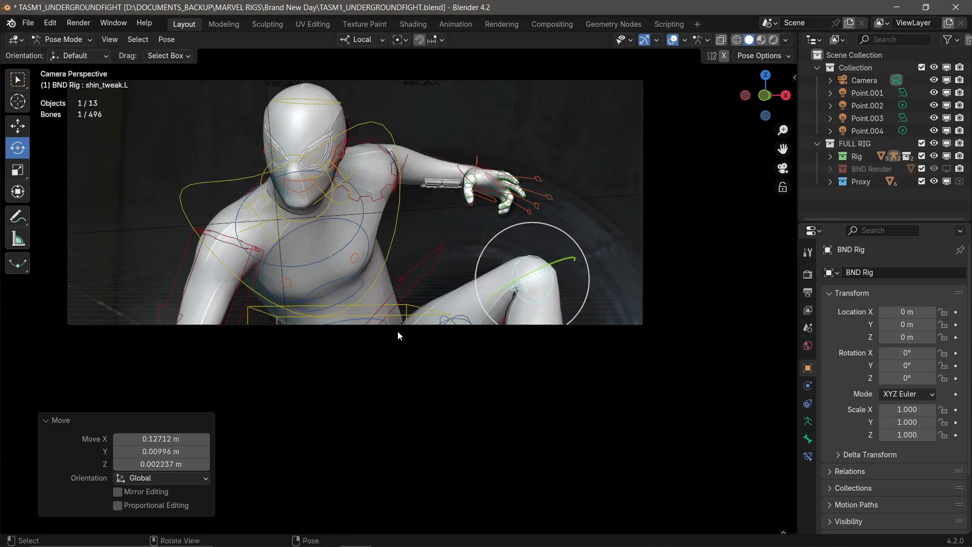
- Try to raise the whole rig by moving the root control about 0.078 m along its local Z axis
{"action": "left_click", "coordinate": [407, 314]}
{"action": "key", "text": "g"}
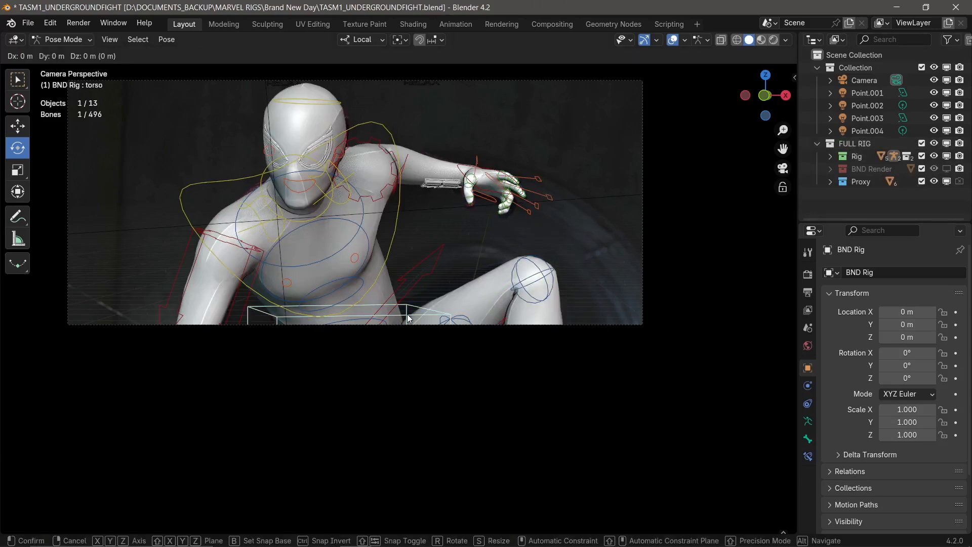
{"action": "left_click", "coordinate": [407, 314]}
{"action": "key", "text": "KP_1"}
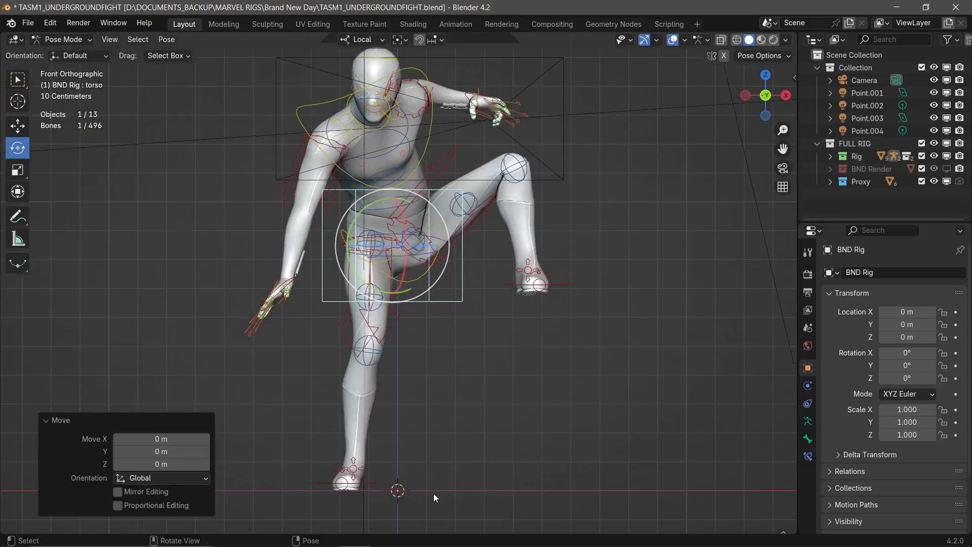
{"action": "left_click", "coordinate": [434, 494]}
{"action": "key", "text": "g"}
{"action": "key", "text": "z"}
{"action": "key", "text": "z"}
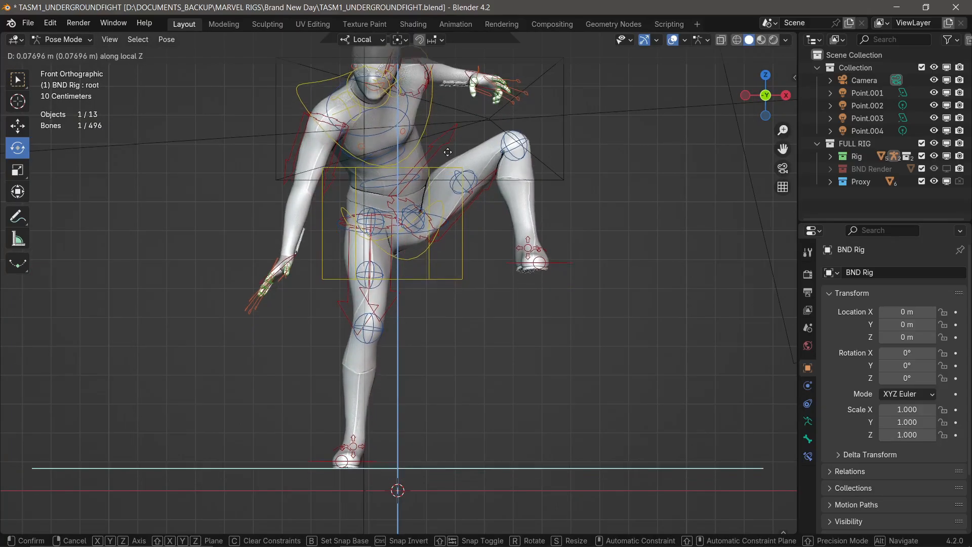
{"action": "left_click", "coordinate": [449, 151]}
{"action": "key", "text": "KP_0"}
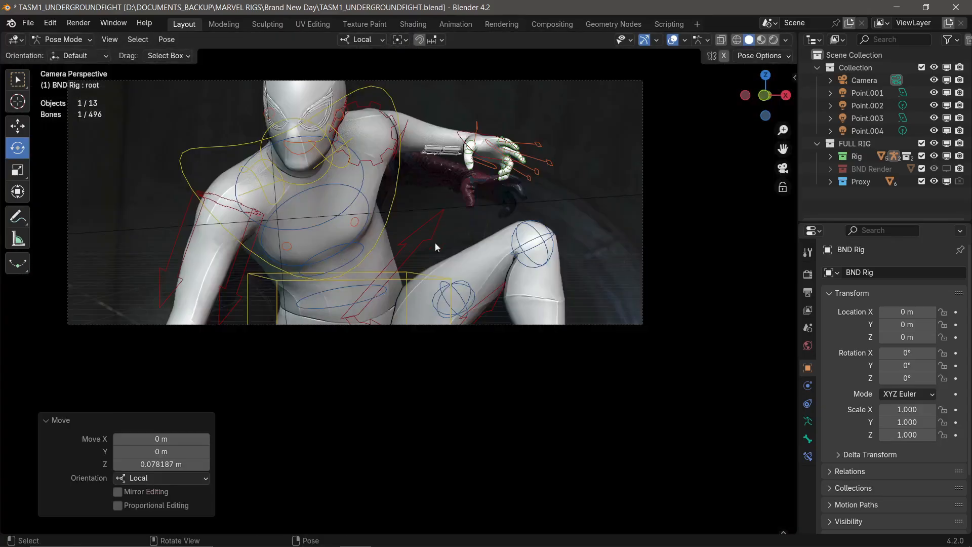
{"action": "key", "text": "ctrl+z"}
{"action": "left_click", "coordinate": [531, 274]}
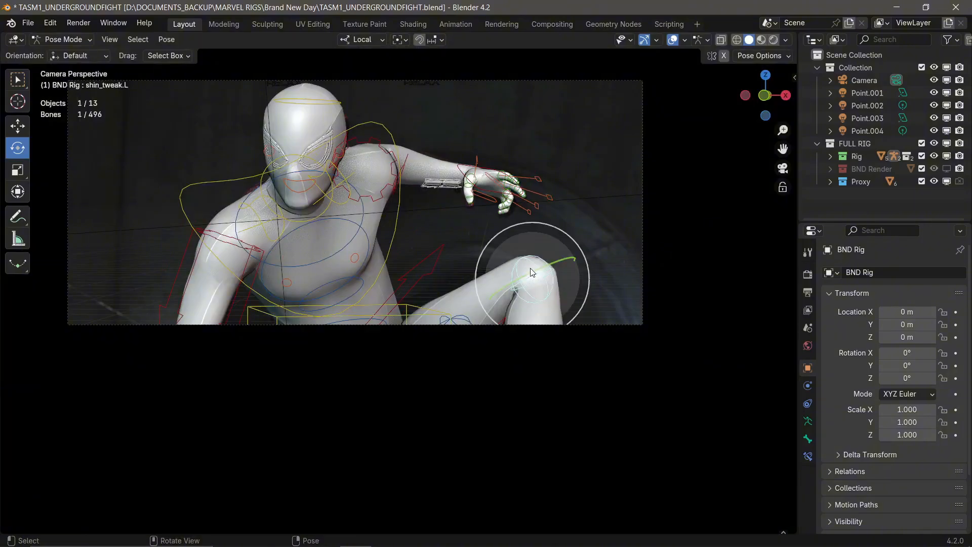
{"action": "key", "text": "ctrl+z"}
{"action": "key", "text": "ctrl+shift+z"}
- Rotate the foot_ik.L control 34° about its local Z axis and move it about 0.114 m in X and 0.053 m in Y
{"action": "middle_click_drag", "start_coordinate": [530, 273], "coordinate": [471, 329]}
{"action": "scroll", "coordinate": [471, 328], "scroll_direction": "down", "scroll_amount": 4}
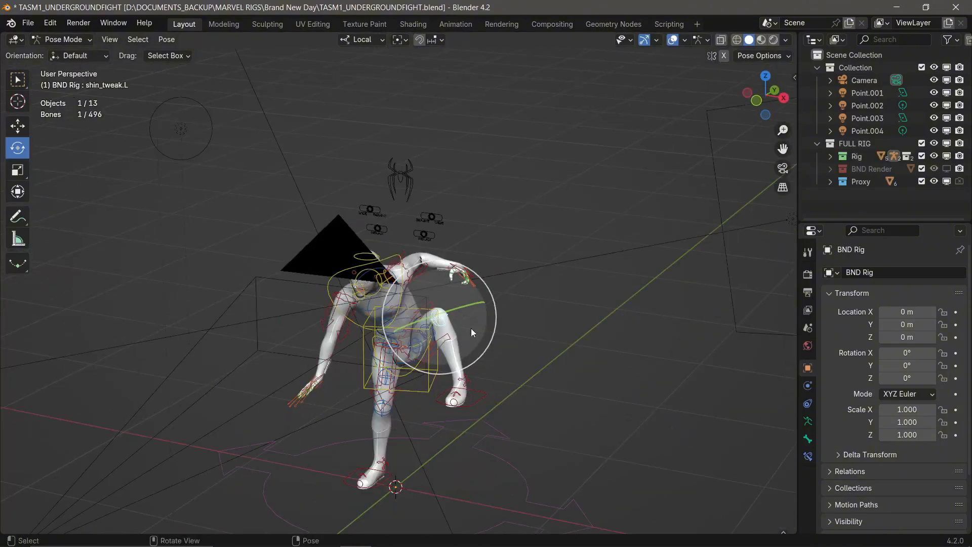
{"action": "left_click", "coordinate": [478, 401]}
{"action": "left_click_drag", "start_coordinate": [478, 403], "coordinate": [486, 400]}
{"action": "key", "text": "g"}
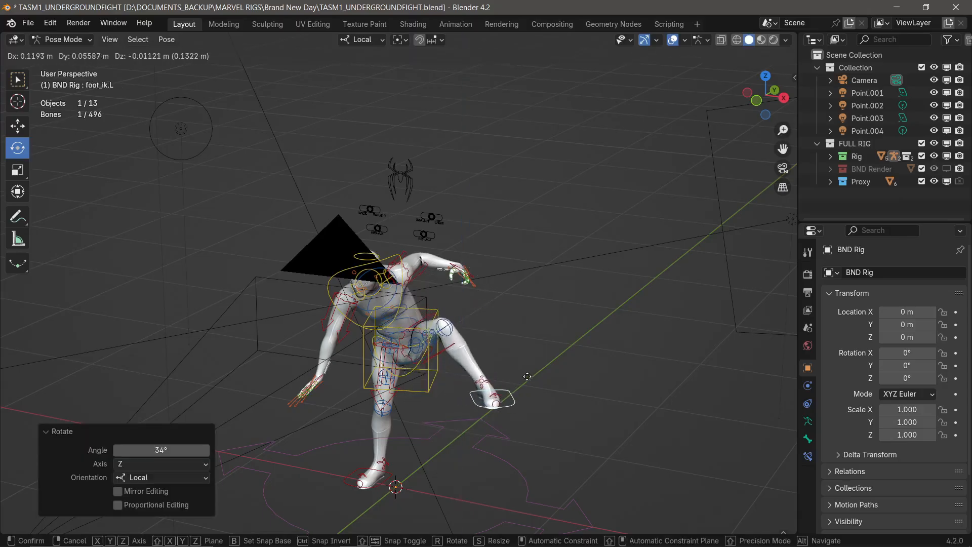
{"action": "left_click", "coordinate": [532, 377]}
- Shift the foot_ik.L control about 0.077 m in X, 0.019 m in Y and -0.020 m in Z in a rear view
{"action": "middle_click_drag", "start_coordinate": [532, 378], "coordinate": [325, 333]}
{"action": "scroll", "coordinate": [382, 341], "scroll_direction": "up", "scroll_amount": 5}
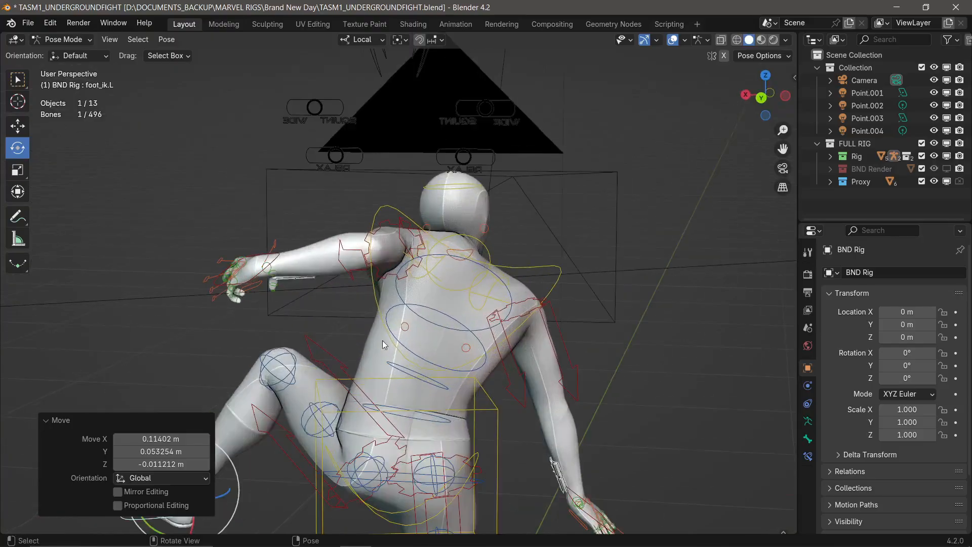
{"action": "key", "text": "g"}
{"action": "left_click", "coordinate": [338, 407]}
{"action": "middle_click_drag", "start_coordinate": [339, 407], "coordinate": [653, 397]}
- Rotate the hips control -14.6° as seen from the front and -4.9° in the right view
{"action": "middle_click_drag", "start_coordinate": [424, 436], "coordinate": [436, 441]}
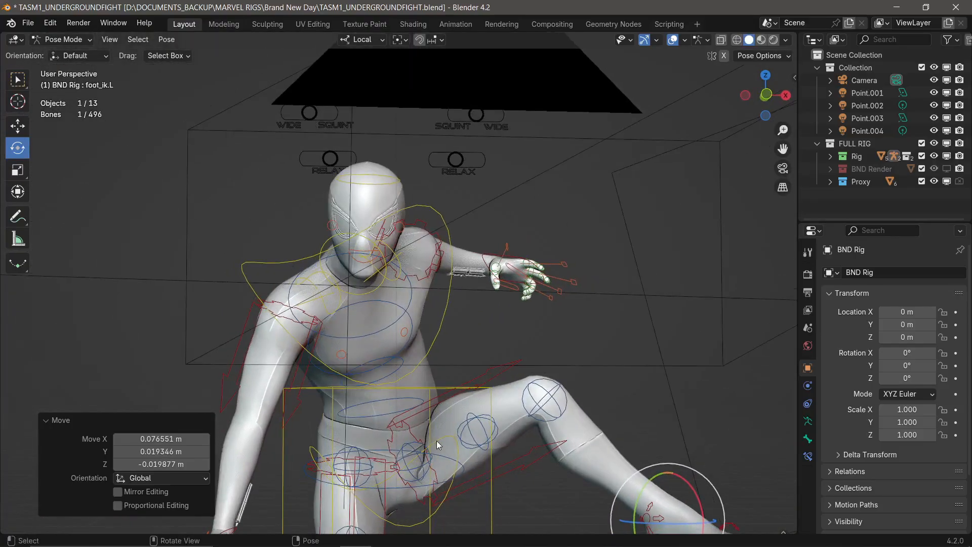
{"action": "left_click", "coordinate": [437, 440]}
{"action": "key", "text": "r"}
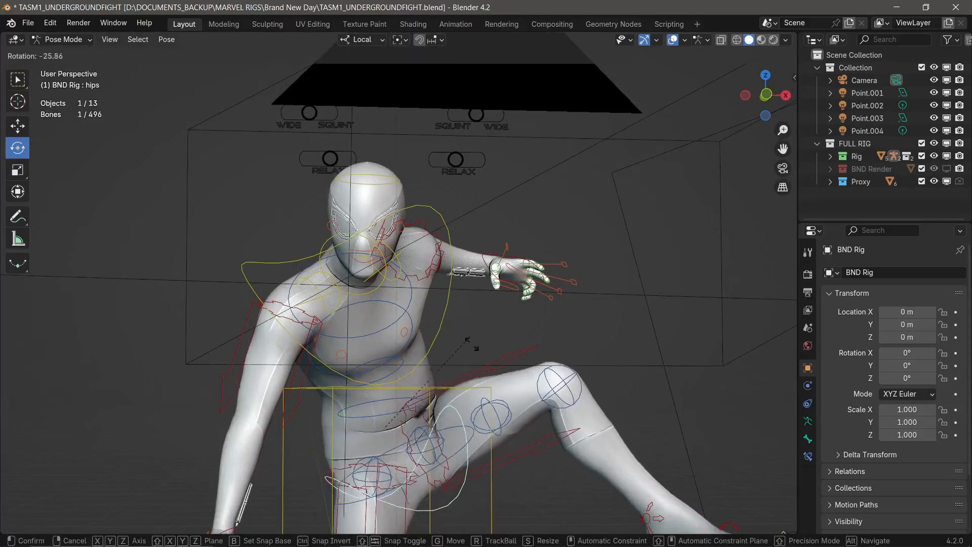
{"action": "left_click", "coordinate": [464, 377]}
{"action": "key", "text": "KP_3"}
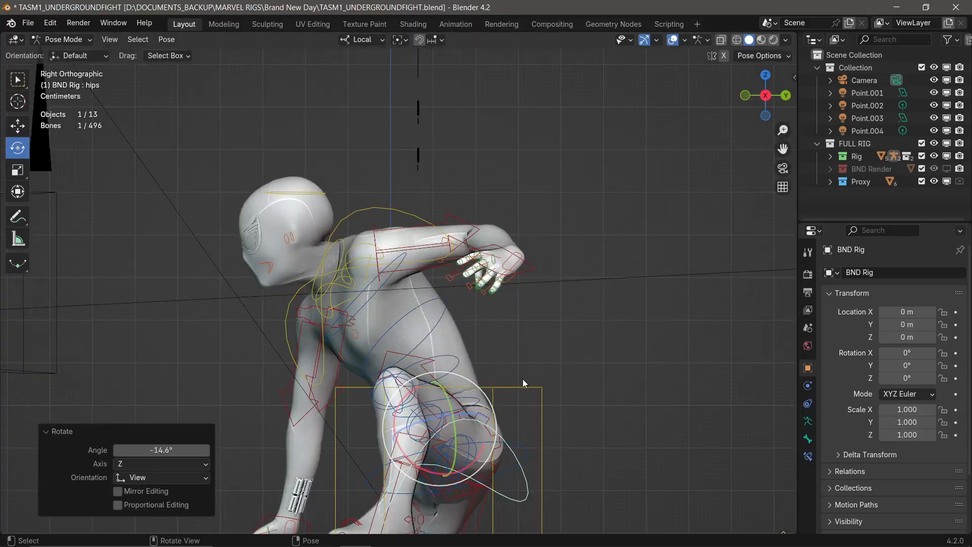
{"action": "key", "text": "r"}
{"action": "left_click", "coordinate": [543, 373]}
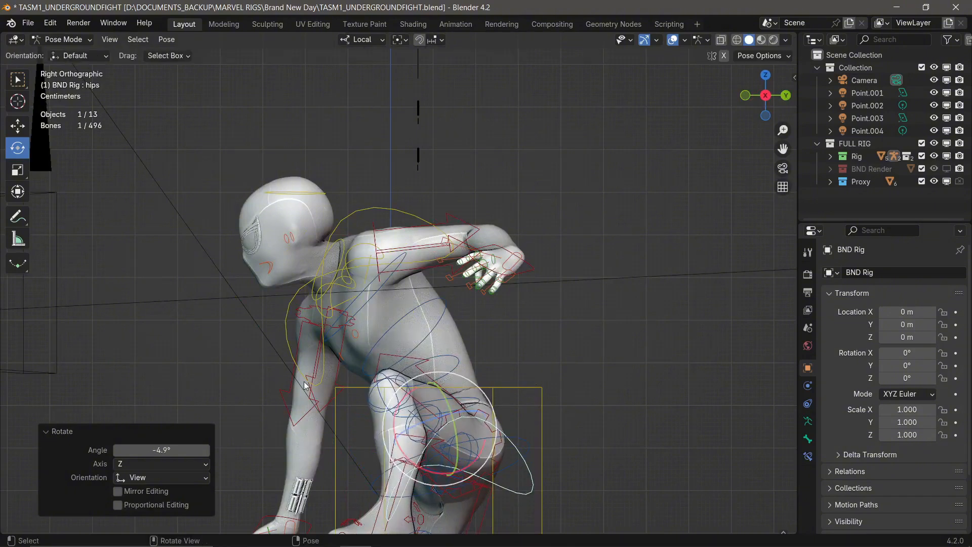
{"action": "middle_click_drag", "start_coordinate": [544, 374], "coordinate": [499, 373]}
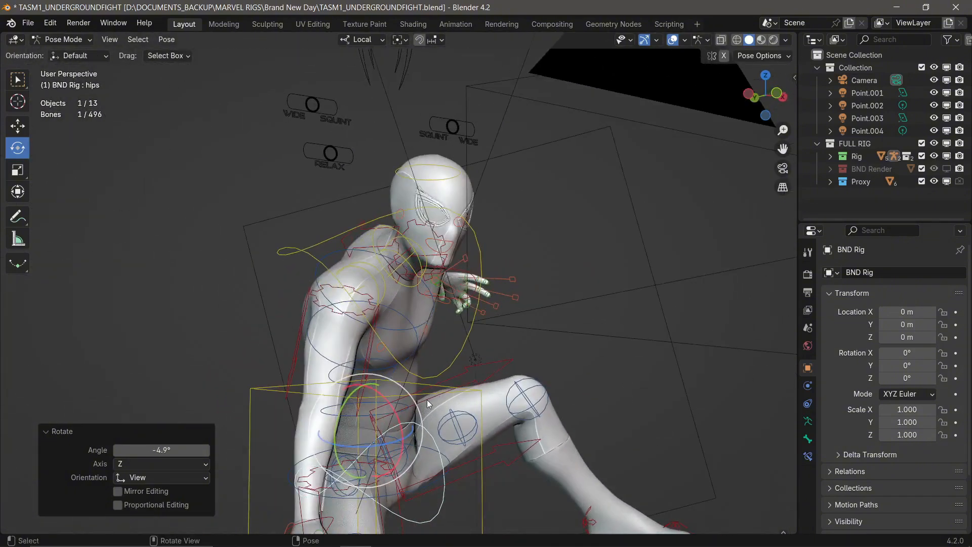
- Rotate the spine_fk.001 control 11.5° in the right view and lean it counterclockwise in the front view
{"action": "key", "text": "KP_3"}
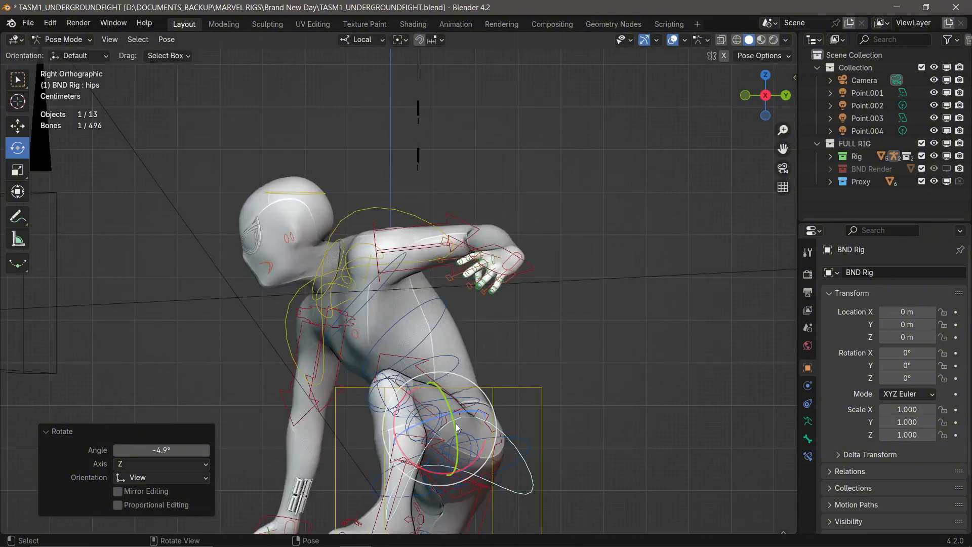
{"action": "left_click", "coordinate": [478, 394]}
{"action": "key", "text": "r"}
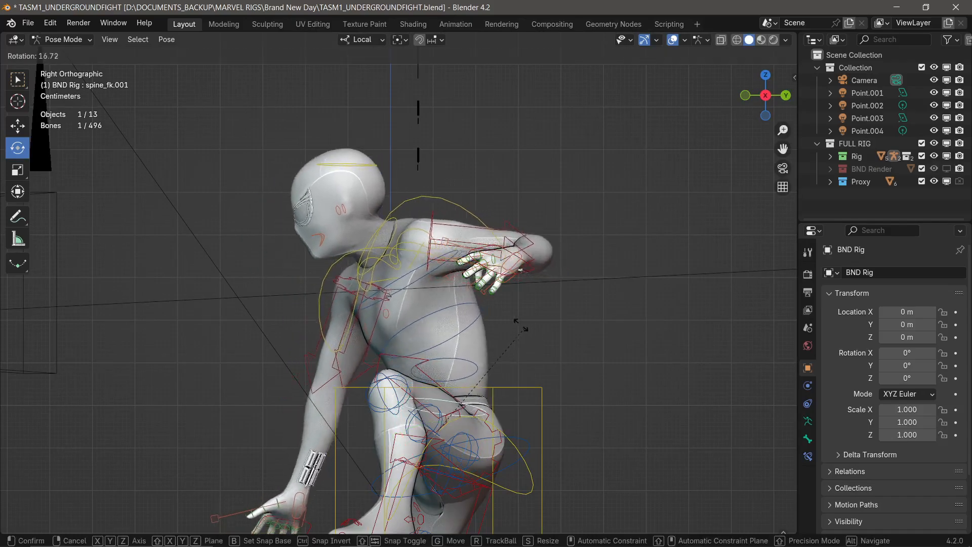
{"action": "left_click", "coordinate": [489, 328]}
{"action": "middle_click_drag", "start_coordinate": [489, 328], "coordinate": [659, 312]}
{"action": "key", "text": "KP_1"}
{"action": "key", "text": "r"}
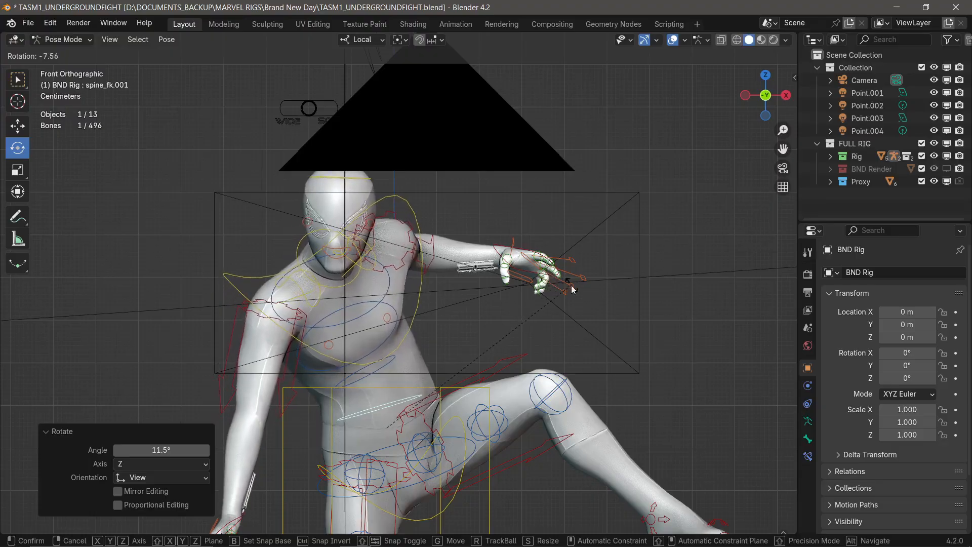
{"action": "left_click", "coordinate": [565, 288]}
{"action": "left_click", "coordinate": [385, 370]}
{"action": "key", "text": "r"}
{"action": "left_click", "coordinate": [473, 293]}
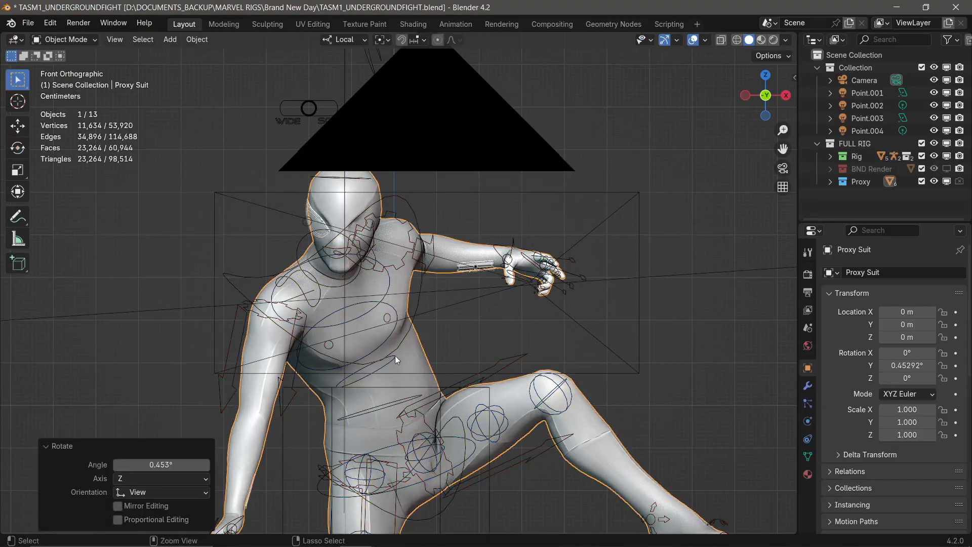
{"action": "key", "text": "ctrl+z"}
- Rotate the spine_fk.002 control 5.53° in the front view, 1.88° in the camera view and -10.2° in the right view
{"action": "left_click", "coordinate": [391, 359]}
{"action": "key", "text": "r"}
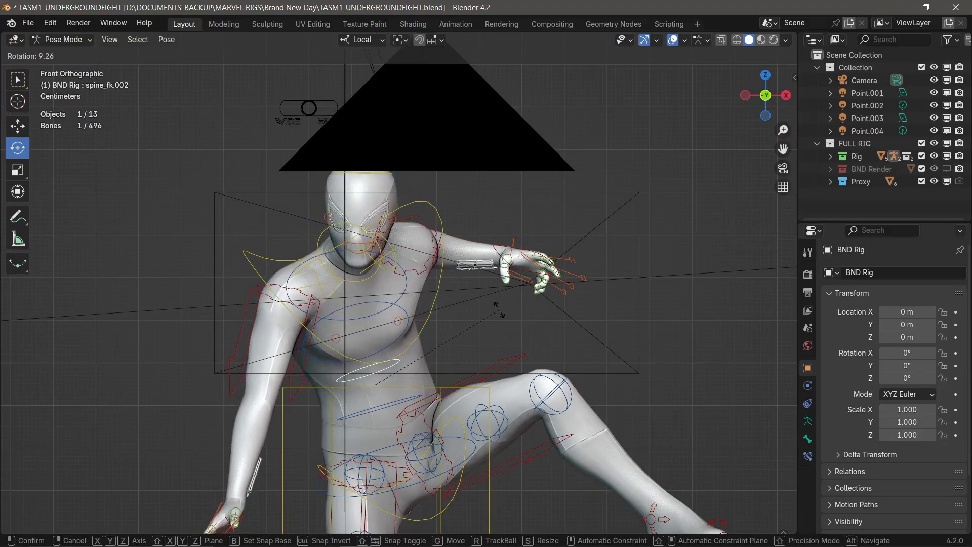
{"action": "left_click", "coordinate": [488, 305]}
{"action": "key", "text": "KP_0"}
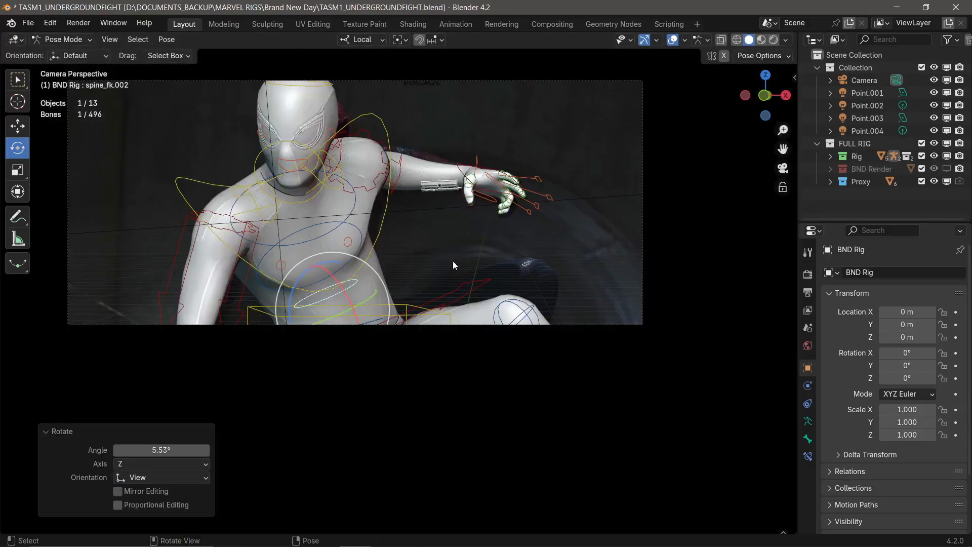
{"action": "key", "text": "r"}
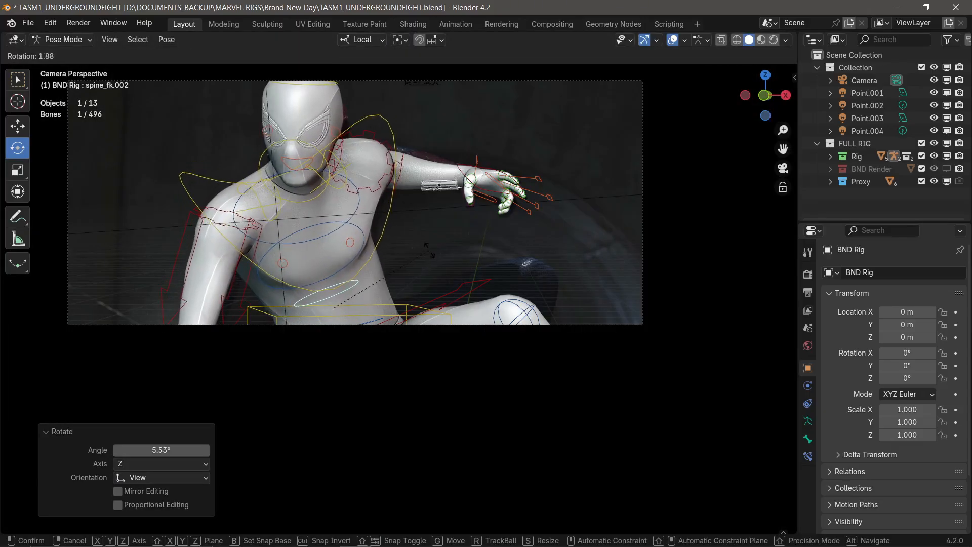
{"action": "left_click", "coordinate": [412, 254]}
{"action": "key", "text": "KP_3"}
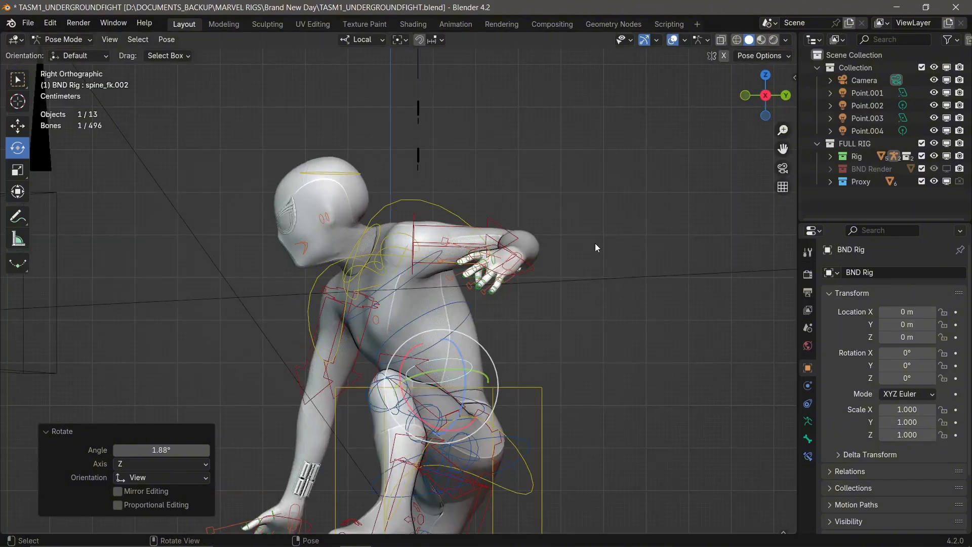
{"action": "key", "text": "r"}
{"action": "left_click", "coordinate": [531, 242]}
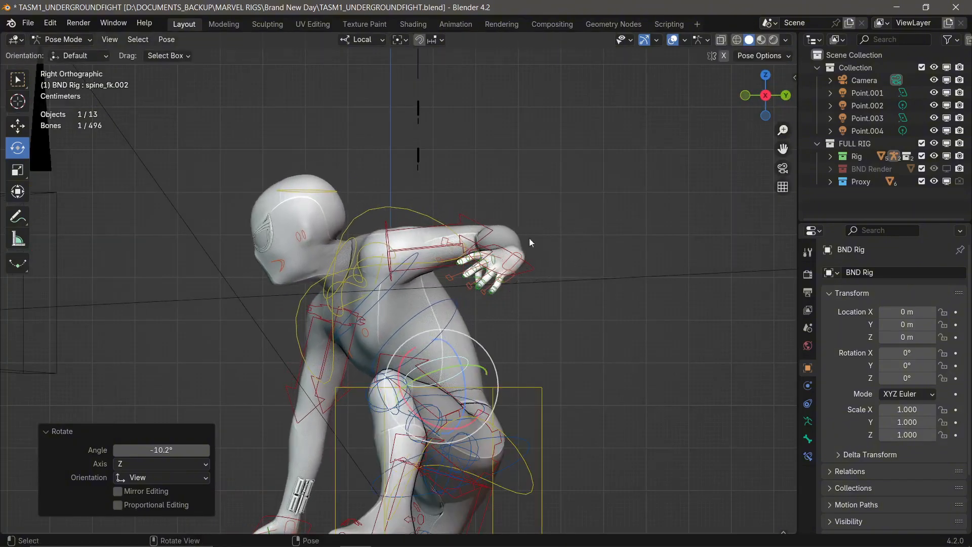
- Rotate the spine_fk.003 chest control 1.82° in the camera view, and trackball-rotate it 1.72° and 2.86°
{"action": "left_click", "coordinate": [458, 312]}
{"action": "key", "text": "KP_0"}
{"action": "key", "text": "r"}
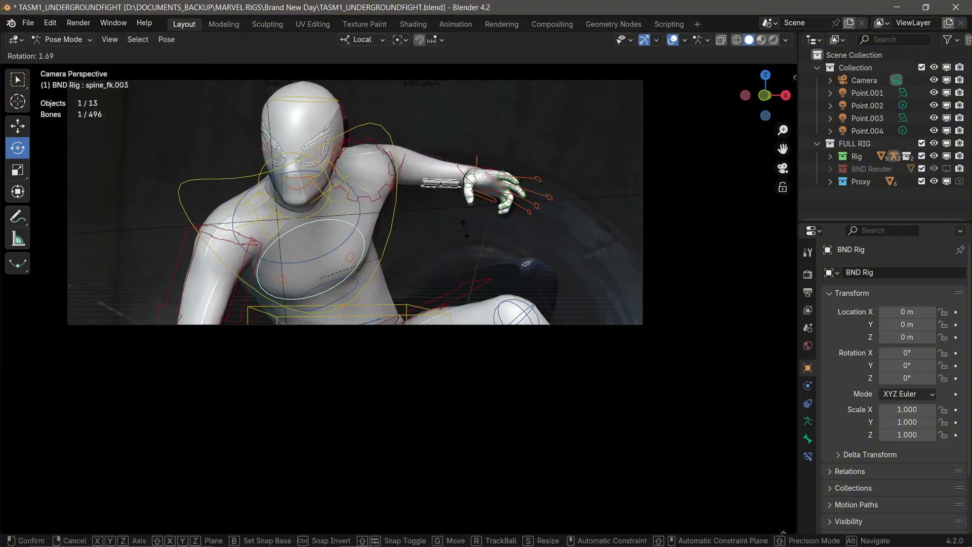
{"action": "left_click", "coordinate": [340, 286]}
{"action": "key", "text": "r"}
{"action": "key", "text": "r"}
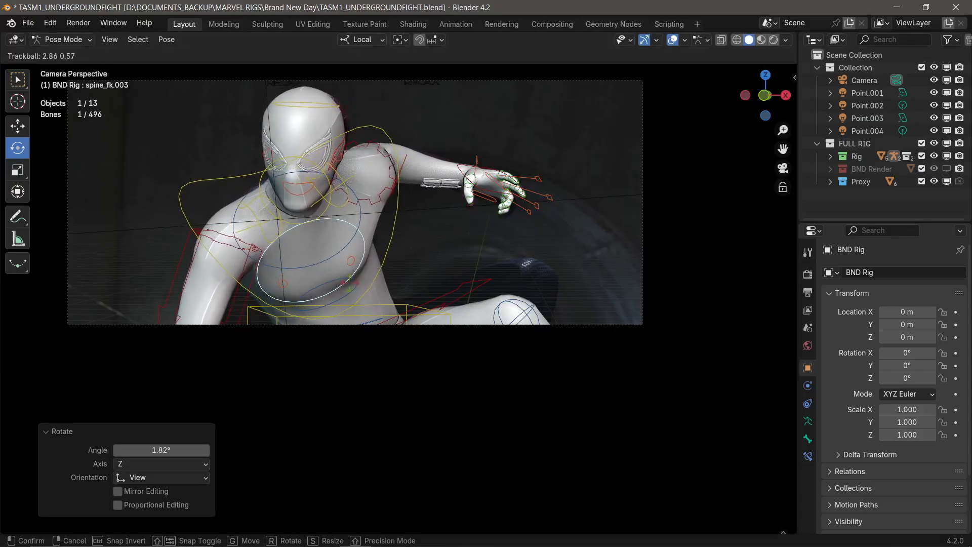
{"action": "left_click", "coordinate": [353, 286]}
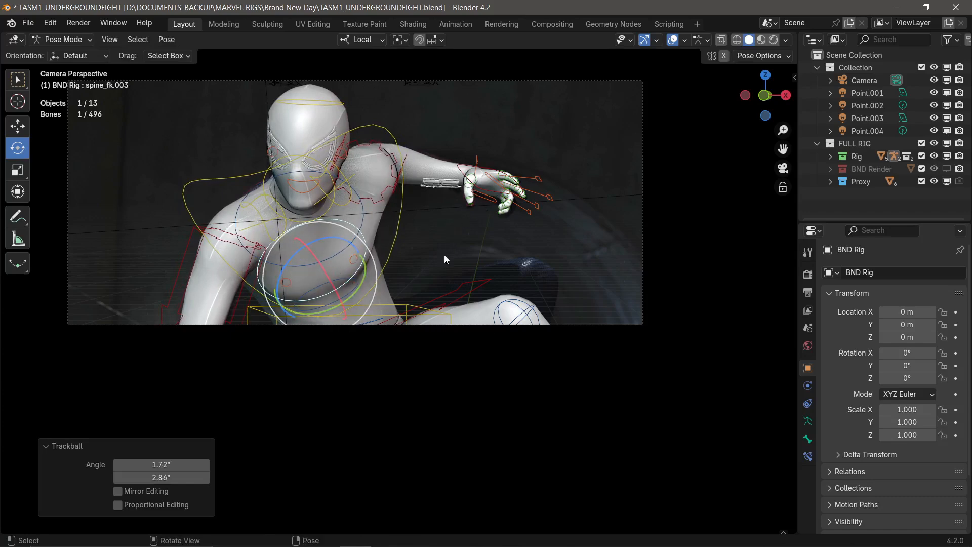
- Raise the foot_ik.L control about 0.083 m in Z and shift it about -0.020 m in X in the front view
{"action": "key", "text": "KP_1"}
{"action": "scroll", "coordinate": [717, 528], "scroll_direction": "down", "scroll_amount": 1}
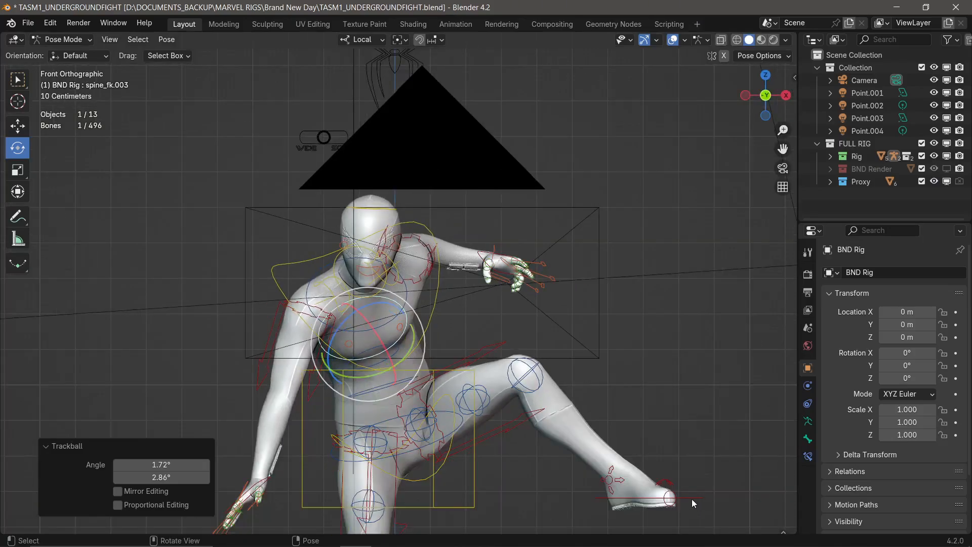
{"action": "left_click", "coordinate": [692, 499]}
{"action": "key", "text": "g"}
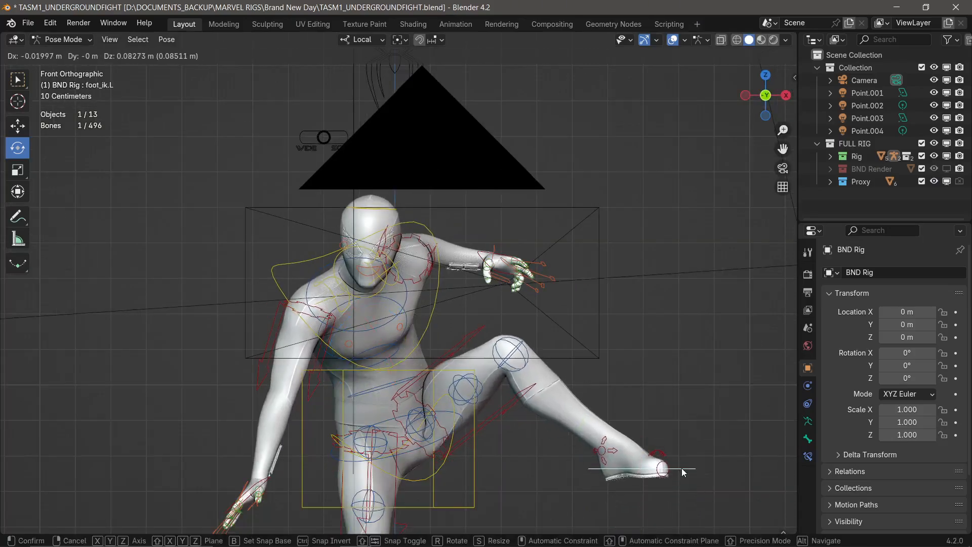
{"action": "left_click", "coordinate": [682, 468]}
- Move the shin_tweak.L knee control about 0.074 m in X, 0.006 m in Y and 0.034 m in Z in the camera view
{"action": "key", "text": "KP_0"}
{"action": "left_click", "coordinate": [508, 287]}
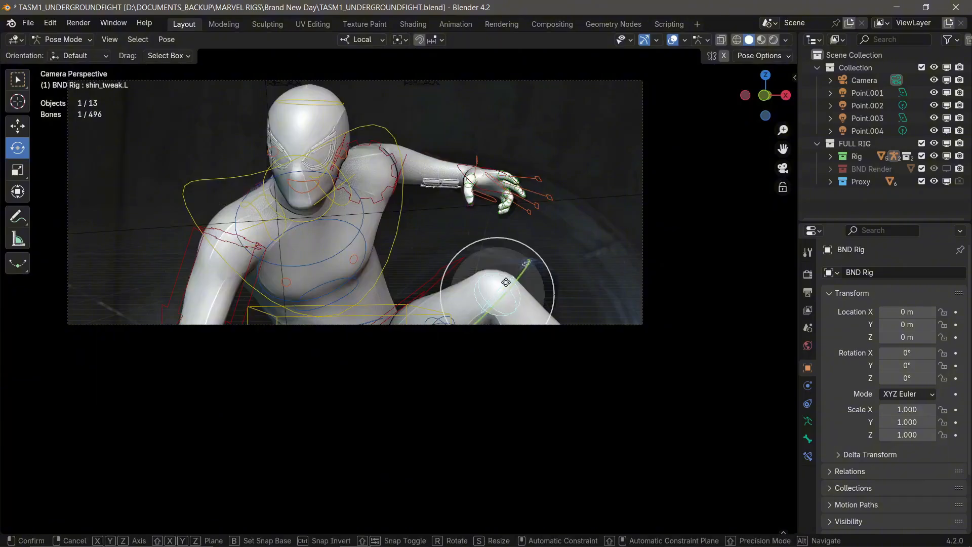
{"action": "key", "text": "g"}
{"action": "left_click", "coordinate": [540, 268]}
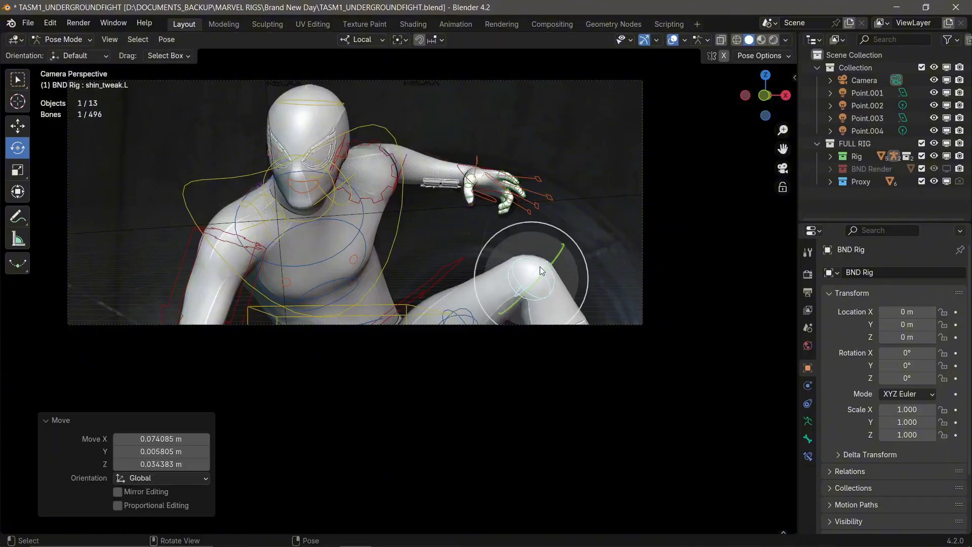
- Nudge the thigh_tweak.L.001 control about -0.008 m in X and 0.011 m in Z in the camera view
{"action": "left_click", "coordinate": [450, 320]}
{"action": "key", "text": "g"}
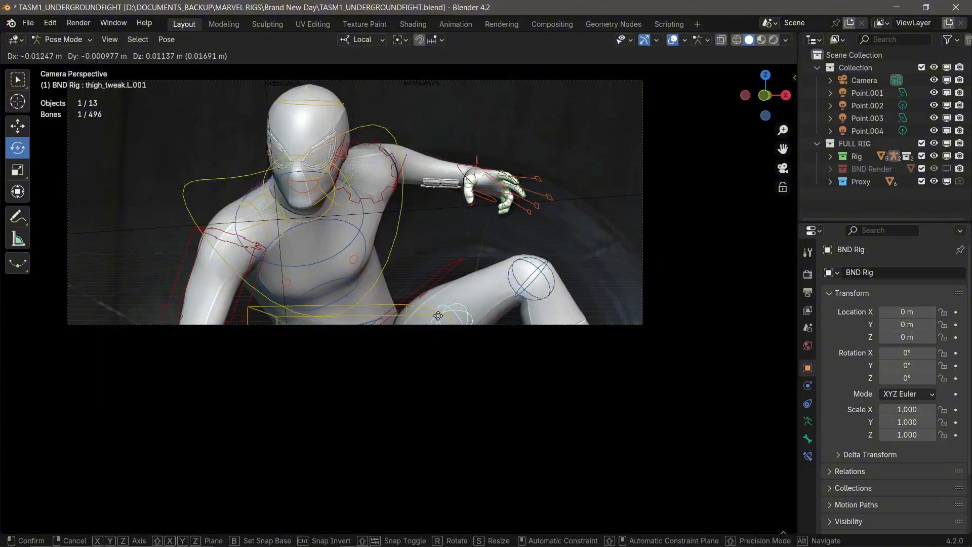
{"action": "left_click", "coordinate": [445, 326]}
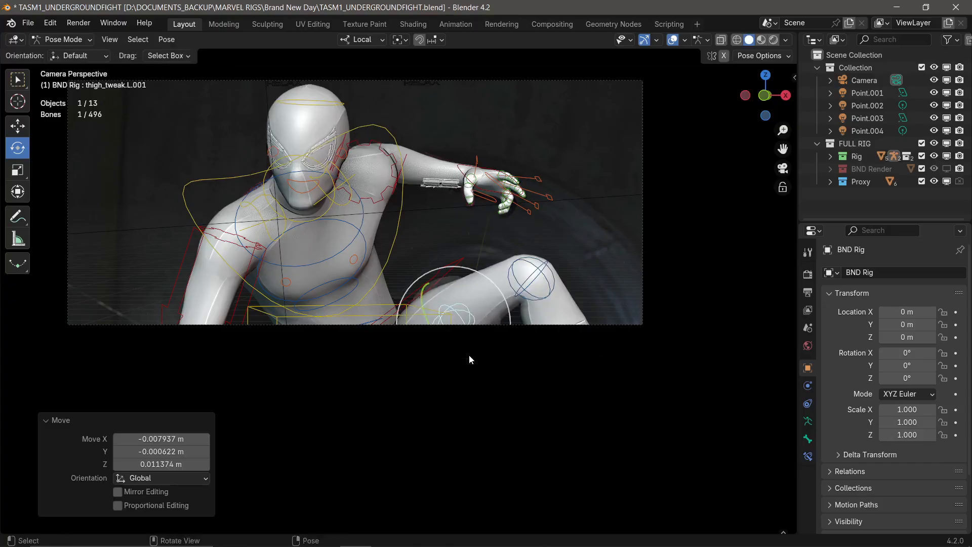
- Move the foot_ik.L control inward along its local X axis in the front view
{"action": "key", "text": "KP_1"}
{"action": "left_click", "coordinate": [646, 470]}
{"action": "key", "text": "g"}
{"action": "left_click", "coordinate": [645, 470]}
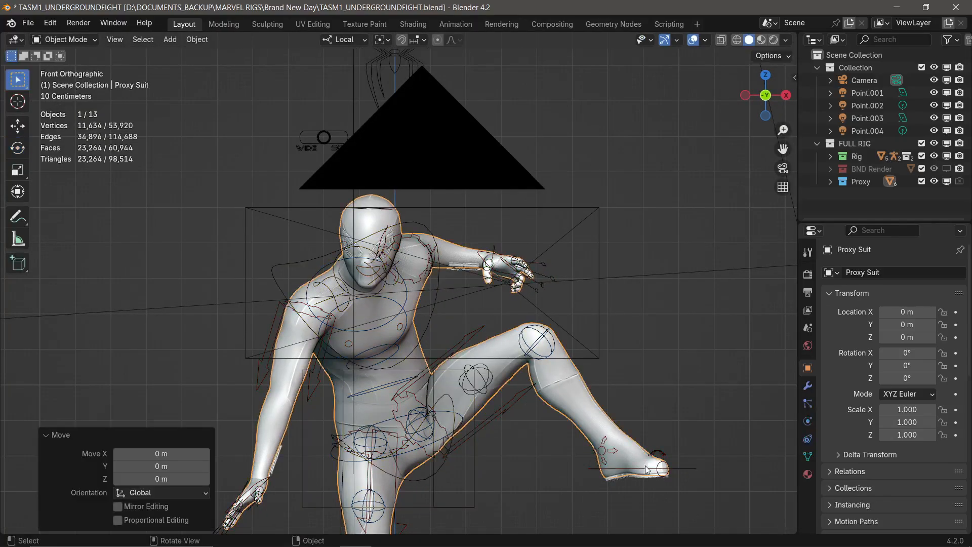
{"action": "left_click", "coordinate": [636, 468]}
{"action": "key", "text": "g"}
{"action": "key", "text": "x"}
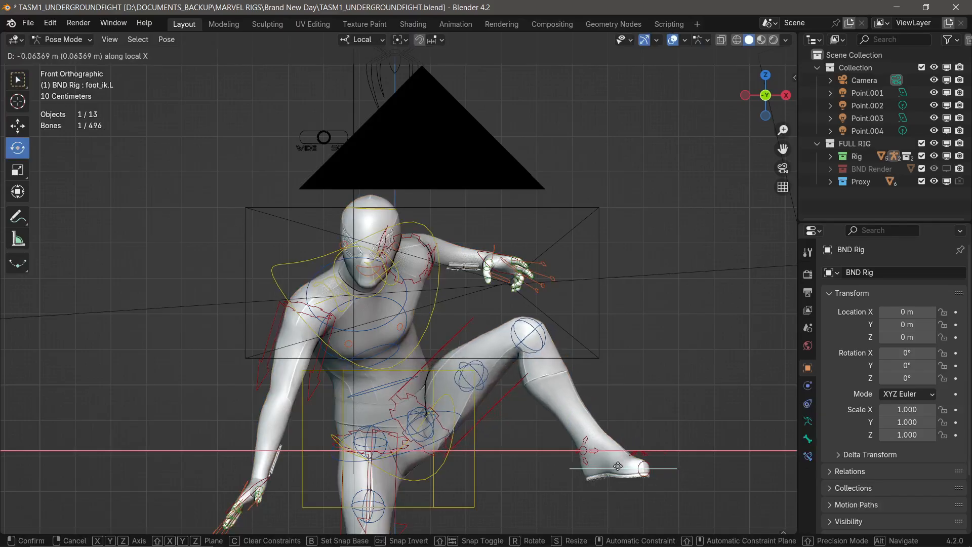
{"action": "left_click", "coordinate": [599, 473]}
- Realign the shin_tweak.L knee control in the camera view by about 0.057 m in X, 0.004 m in Y and -0.049 m in Z
{"action": "left_click", "coordinate": [524, 335]}
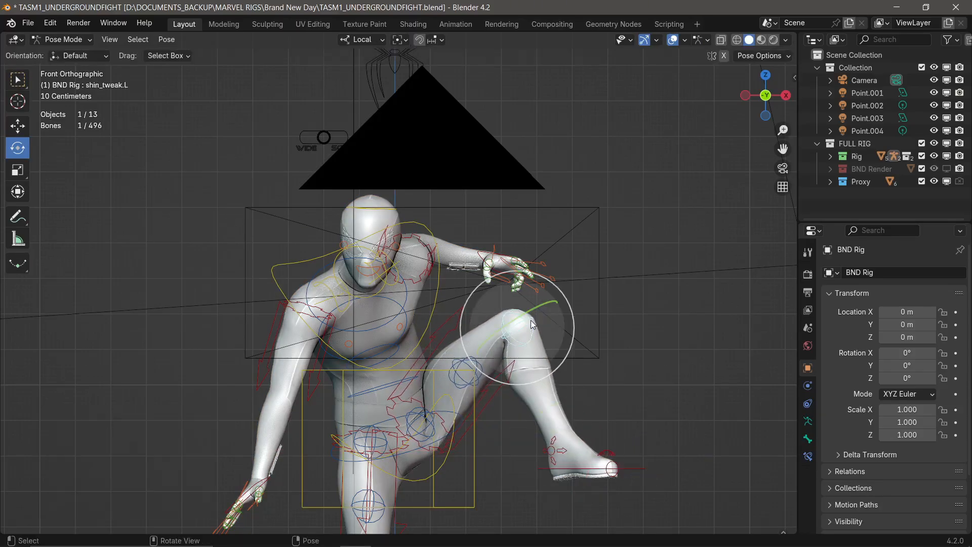
{"action": "key", "text": "KP_0"}
{"action": "key", "text": "g"}
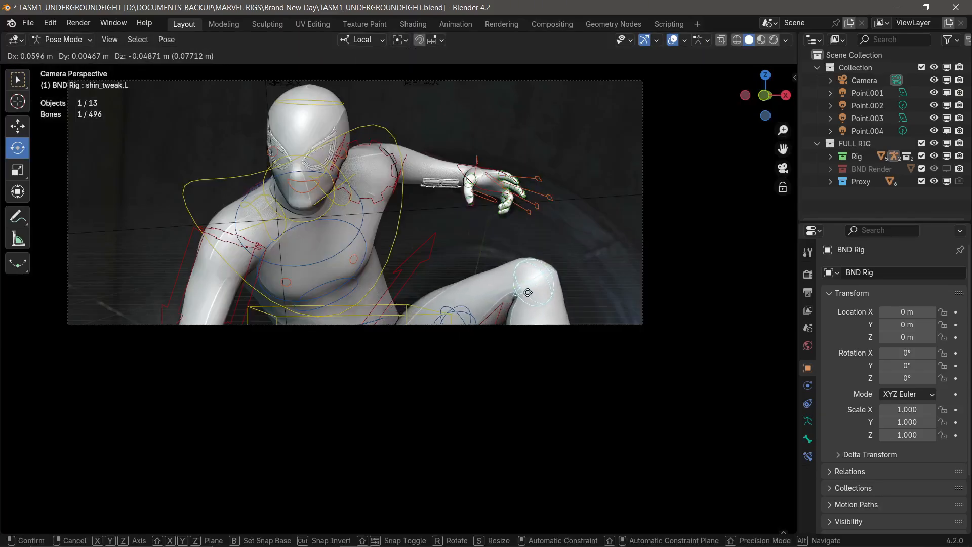
{"action": "left_click", "coordinate": [527, 292]}
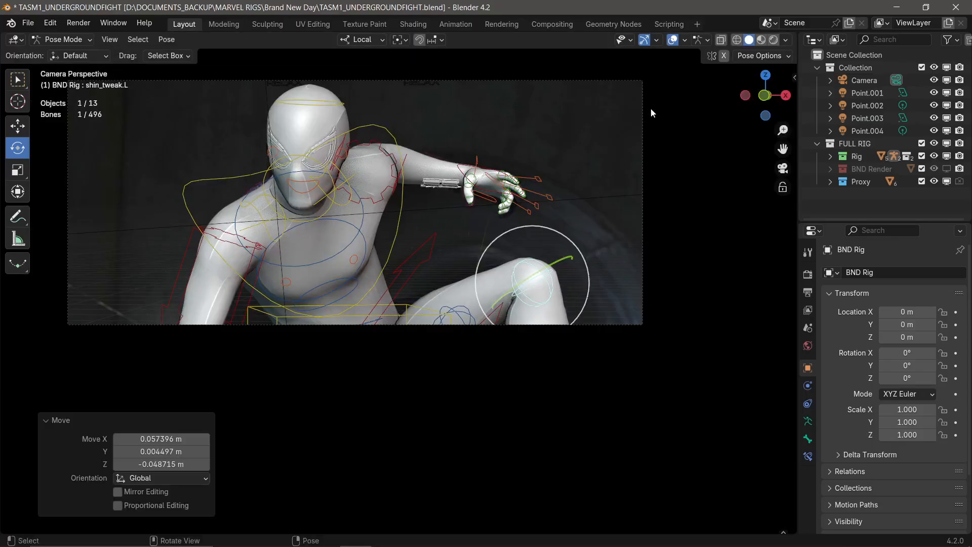
- Switch to Object Mode, set the viewport shading to Rendered, and inspect the posed suit from the camera and the side
{"action": "left_click", "coordinate": [65, 40]}
{"action": "left_click", "coordinate": [70, 54]}
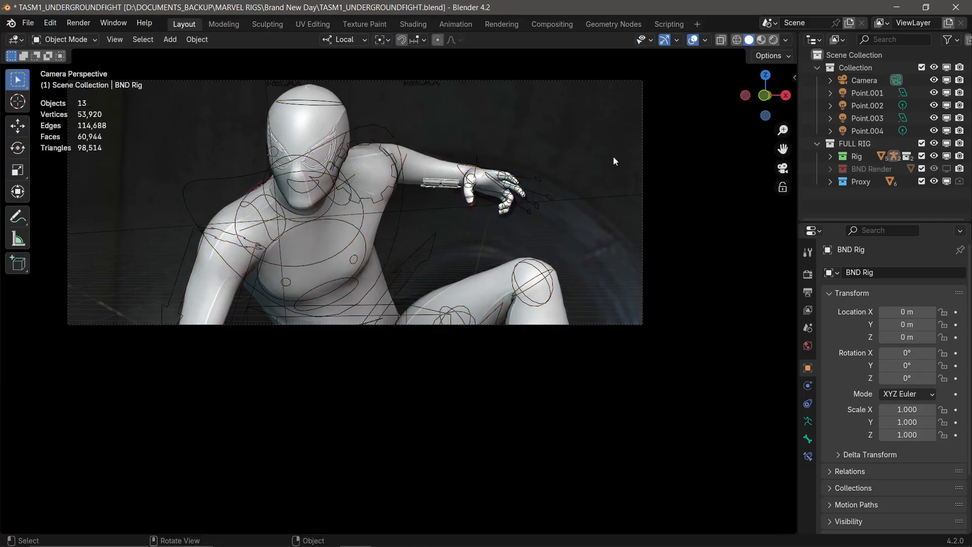
{"action": "left_click", "coordinate": [772, 40]}
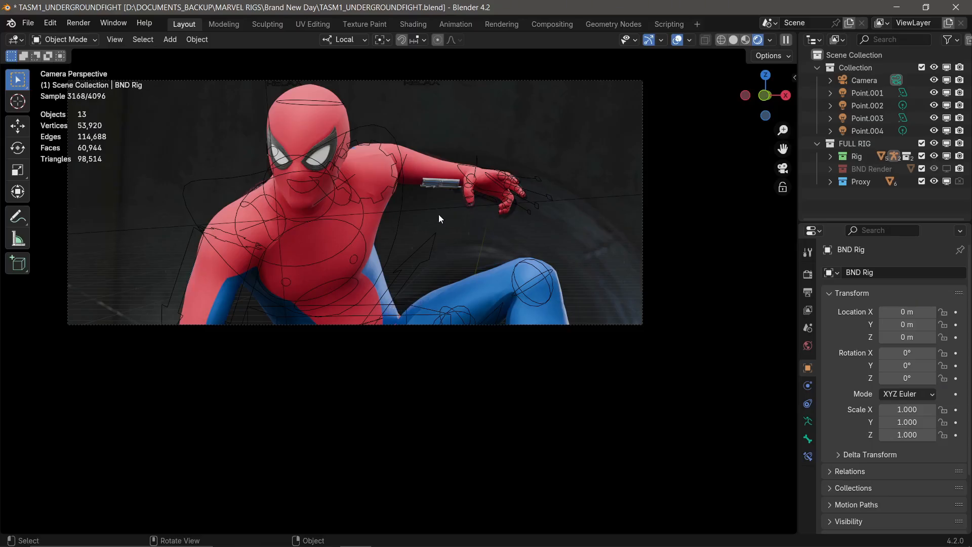
{"action": "middle_click_drag", "start_coordinate": [449, 235], "coordinate": [506, 264]}
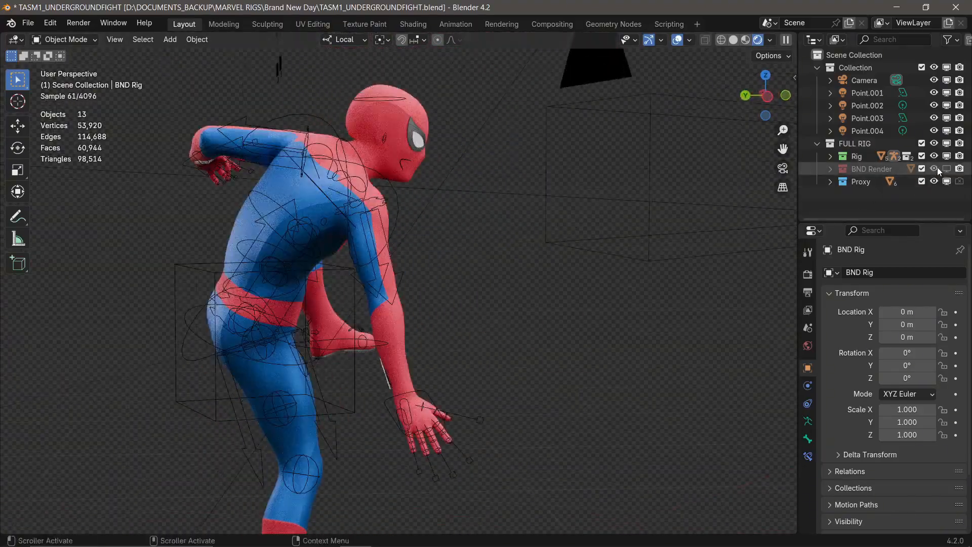
{"action": "middle_click_drag", "start_coordinate": [395, 222], "coordinate": [304, 230]}
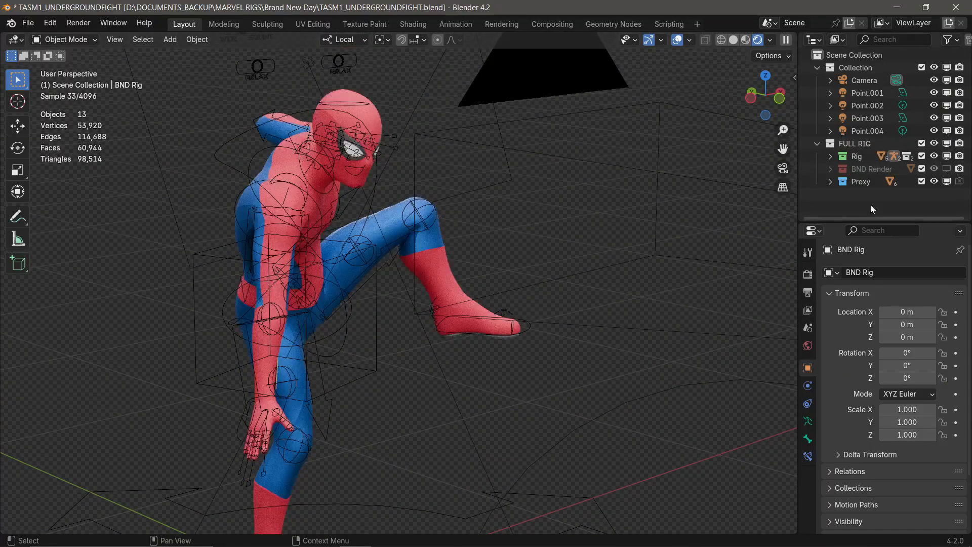
- Open the World shader nodes in the Shading workspace and delete the existing EasyHDRI nodes except World Output
{"action": "middle_click_drag", "start_coordinate": [549, 178], "coordinate": [422, 148]}
{"action": "key", "text": "KP_0"}
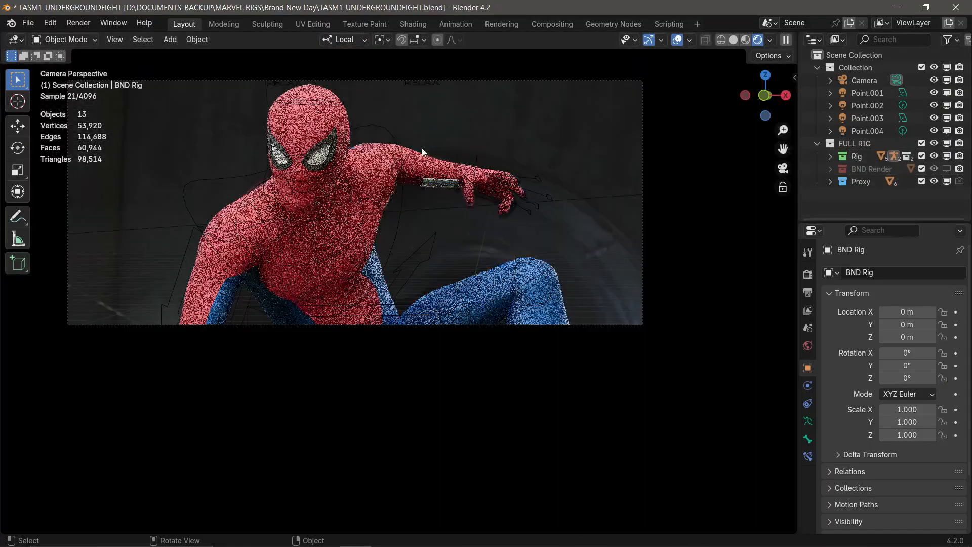
{"action": "left_click", "coordinate": [413, 24]}
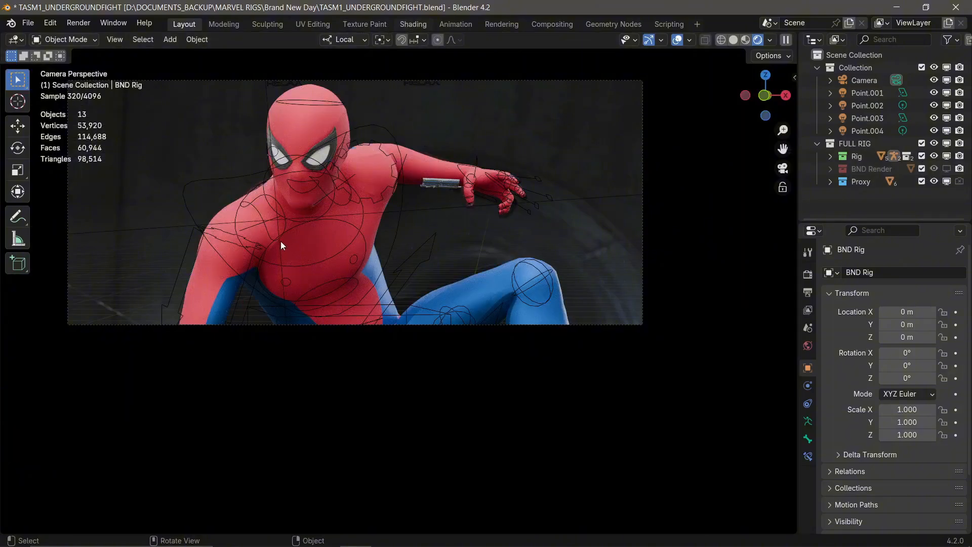
{"action": "left_click", "coordinate": [179, 410]}
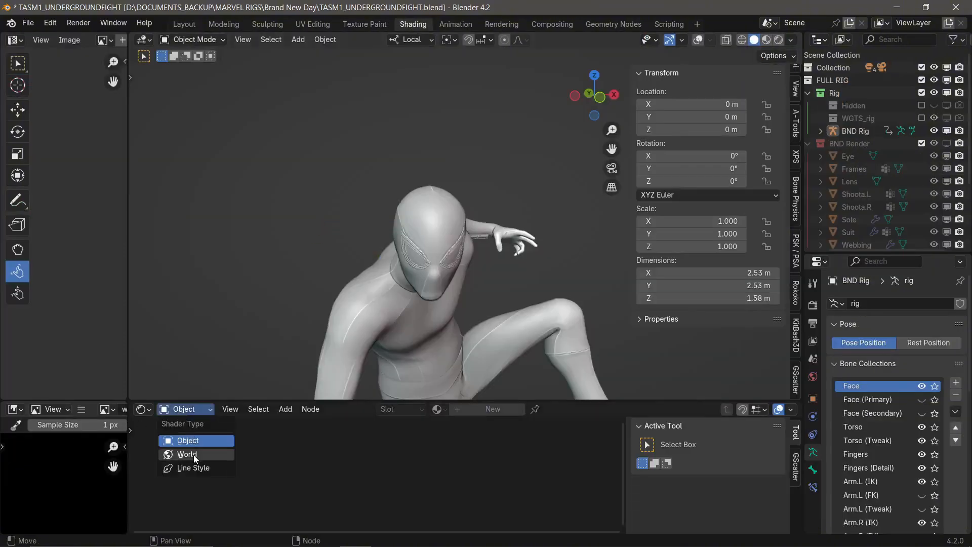
{"action": "left_click", "coordinate": [182, 456]}
{"action": "middle_click_drag", "start_coordinate": [383, 438], "coordinate": [415, 448]}
{"action": "scroll", "coordinate": [356, 458], "scroll_direction": "down", "scroll_amount": 7}
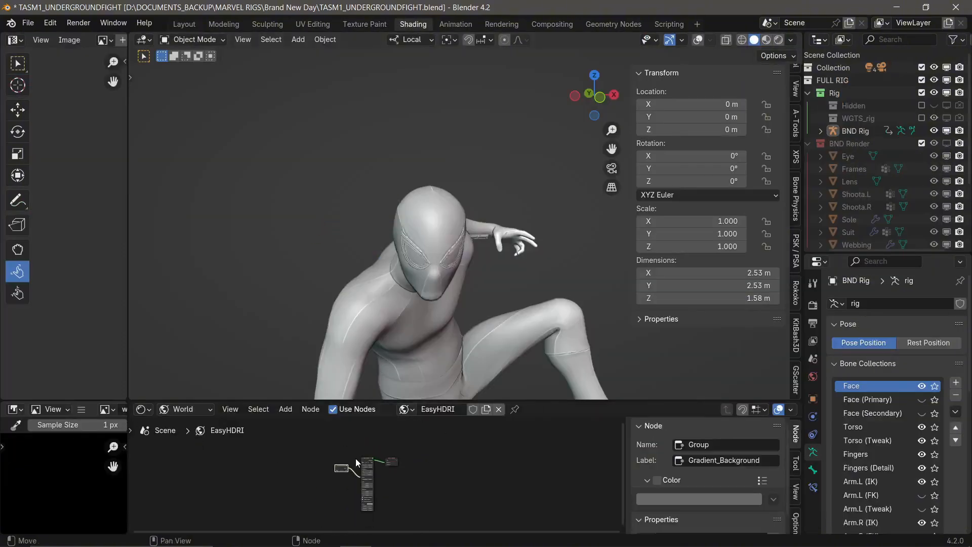
{"action": "scroll", "coordinate": [353, 452], "scroll_direction": "up", "scroll_amount": 12}
{"action": "left_click_drag", "start_coordinate": [287, 431], "coordinate": [354, 471]}
{"action": "key", "text": "x"}
- Add a Background node feeding the World Output surface, with Environment Texture, Mapping and Texture Coordinate nodes connected to its color
{"action": "middle_click_drag", "start_coordinate": [362, 450], "coordinate": [412, 464]}
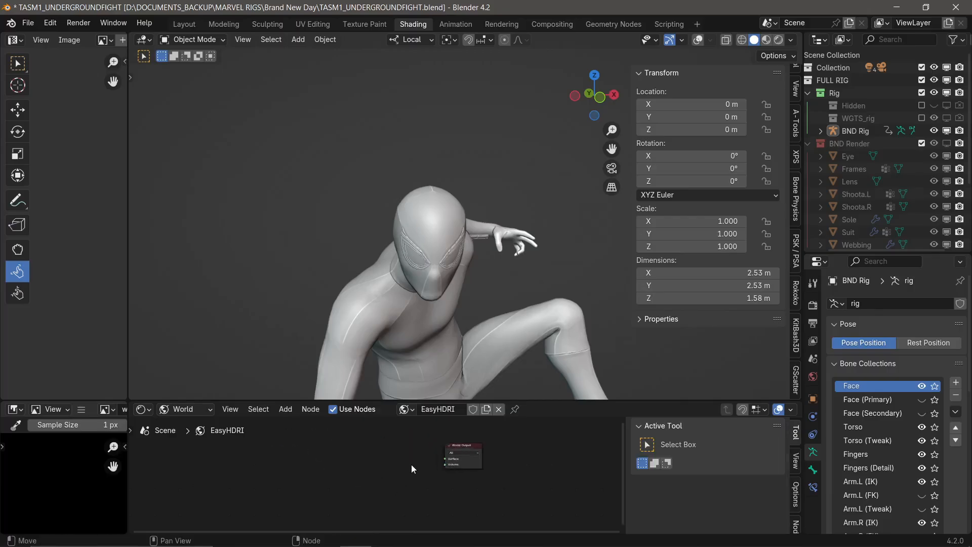
{"action": "scroll", "coordinate": [411, 464], "scroll_direction": "up", "scroll_amount": 4}
{"action": "left_click_drag", "start_coordinate": [472, 454], "coordinate": [425, 455]}
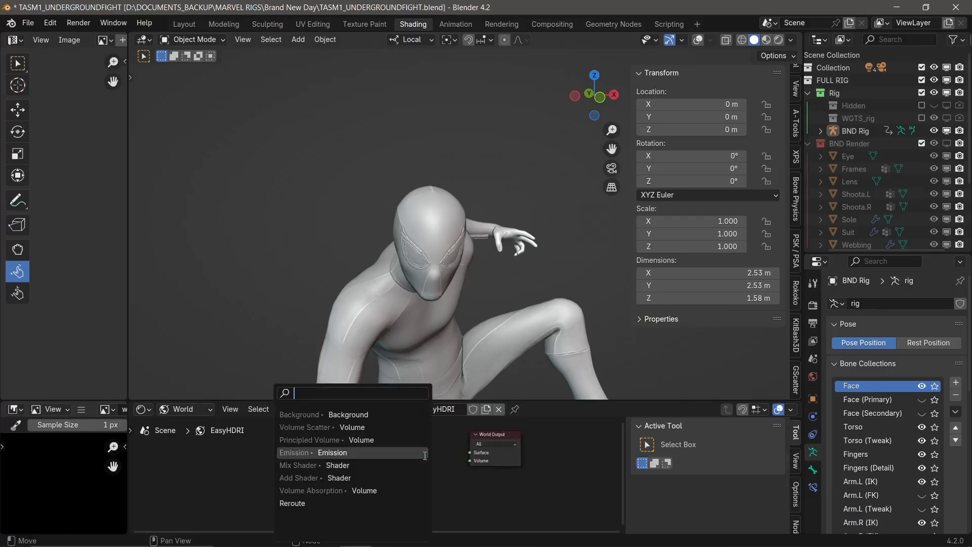
{"action": "type", "text": "ba"}
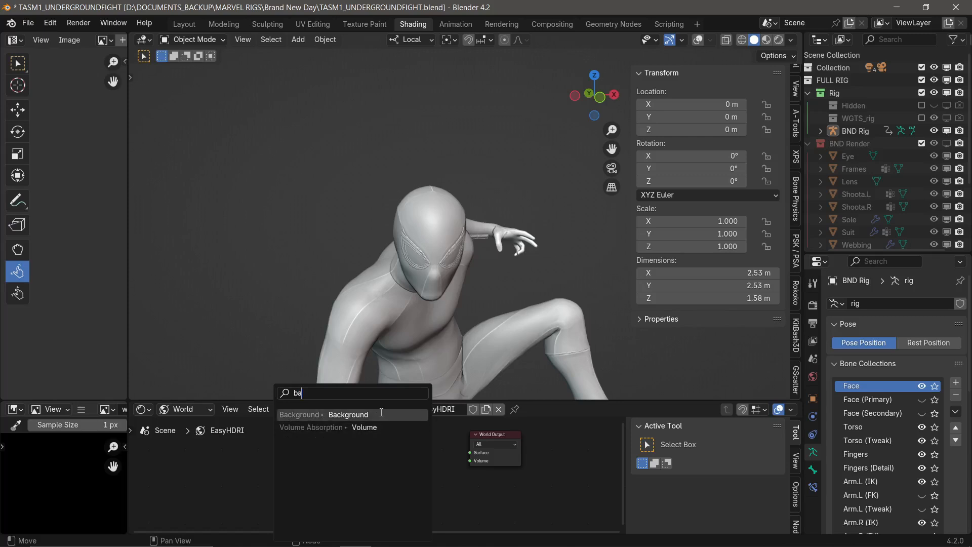
{"action": "left_click", "coordinate": [381, 413]}
{"action": "left_click", "coordinate": [392, 449]}
{"action": "key", "text": "ctrl+t"}
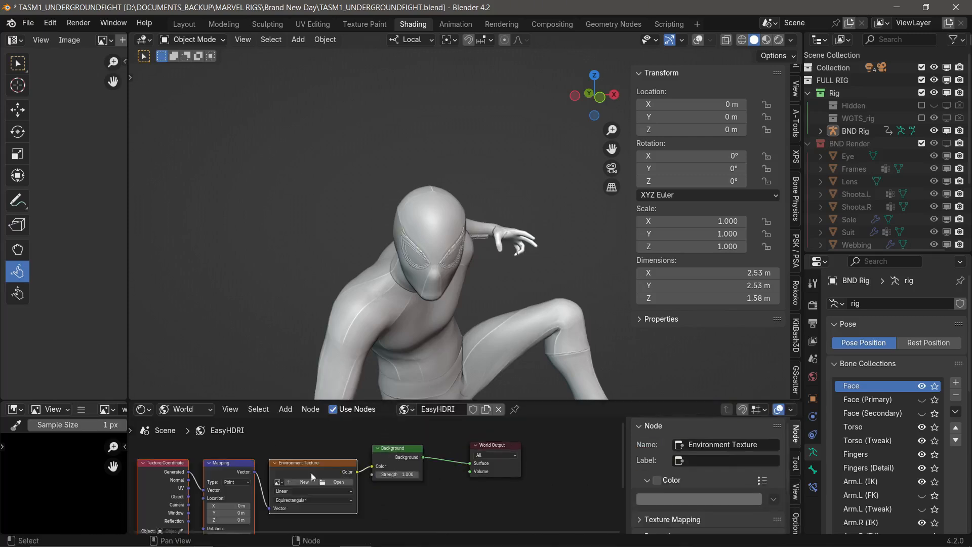
- Show the Shading viewport through the camera in Rendered shading and hide its sidebar
{"action": "key", "text": "KP_0"}
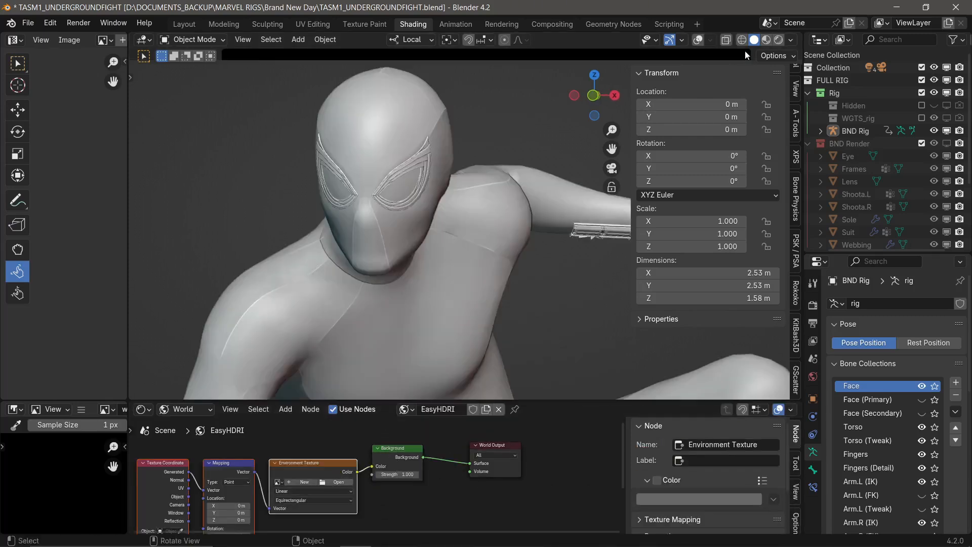
{"action": "left_click", "coordinate": [779, 40]}
{"action": "key", "text": "n"}
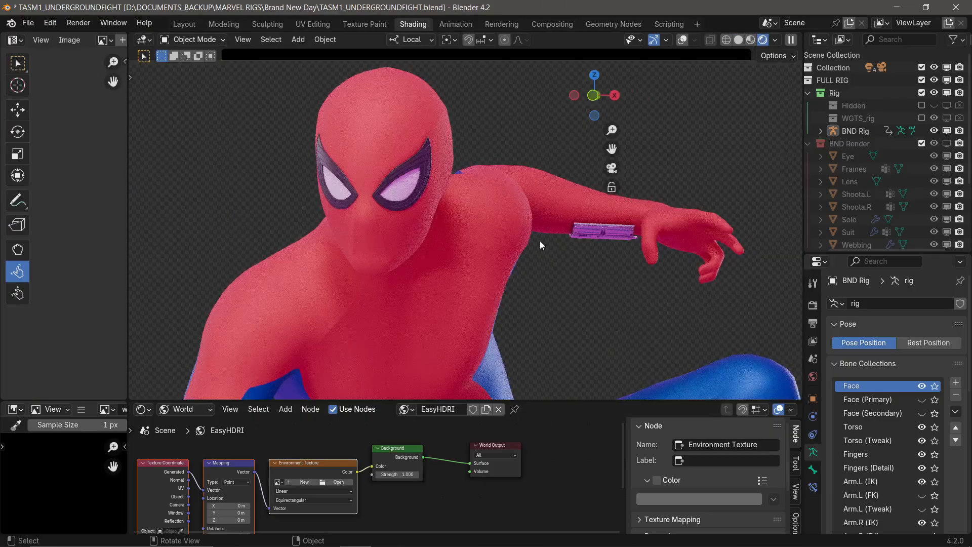
- In the Layout workspace, temporarily hide the FULL RIG collection to study the lighting of the camera reference image
{"action": "left_click", "coordinate": [182, 25]}
{"action": "left_click", "coordinate": [28, 23]}
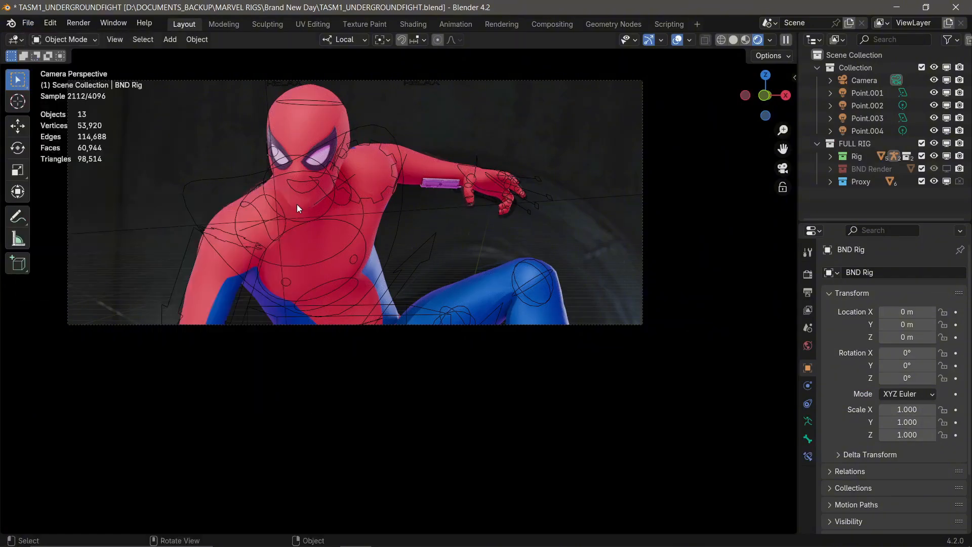
{"action": "left_click", "coordinate": [935, 144]}
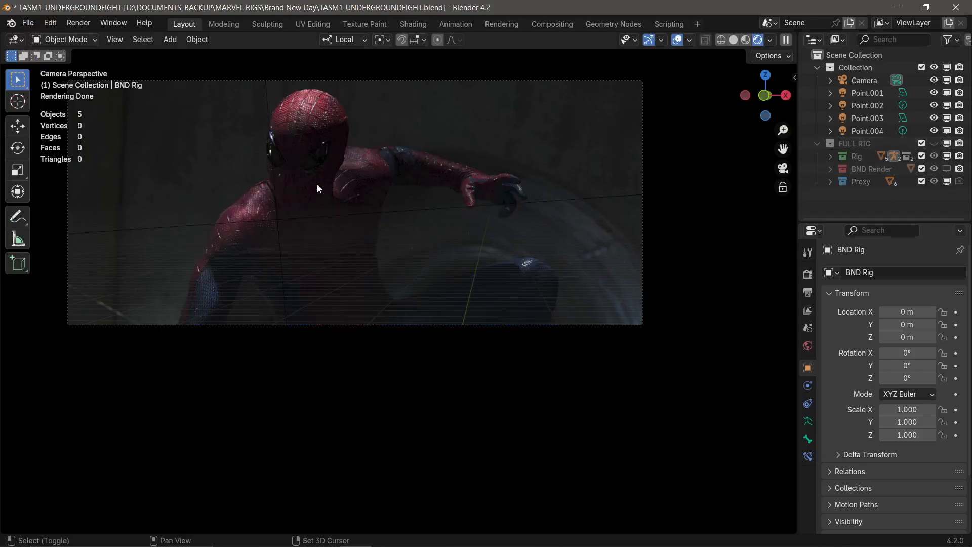
{"action": "middle_click_drag", "start_coordinate": [317, 189], "coordinate": [377, 164], "text": "shift"}
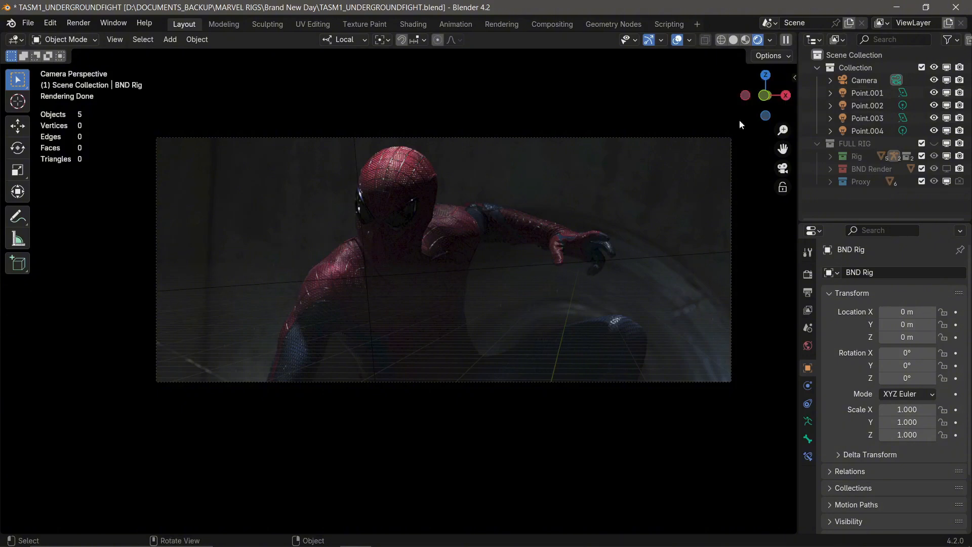
{"action": "left_click", "coordinate": [936, 143]}
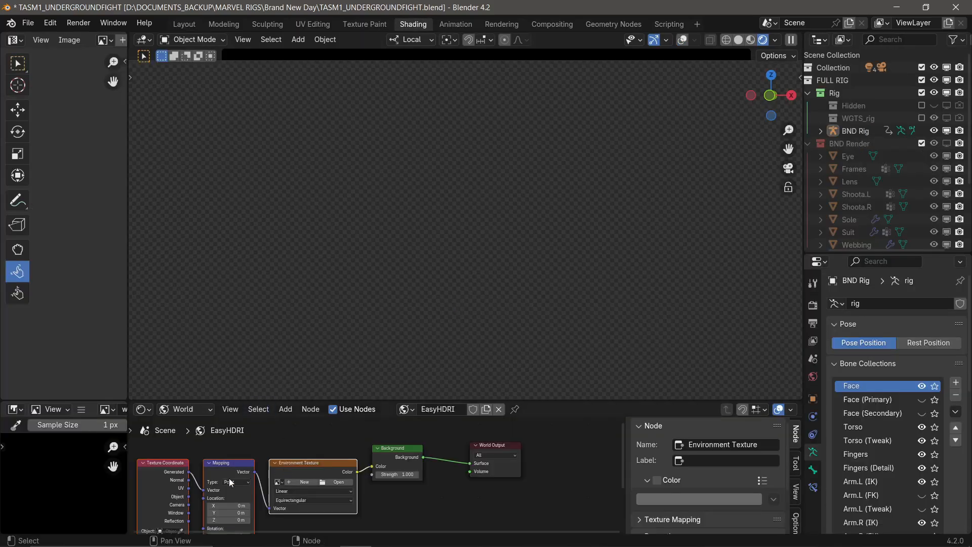
- Load blue_photo_studio_4k.exr from the Downloads folder into the world's Environment Texture node
{"action": "middle_click_drag", "start_coordinate": [230, 481], "coordinate": [340, 472]}
{"action": "left_click", "coordinate": [453, 475]}
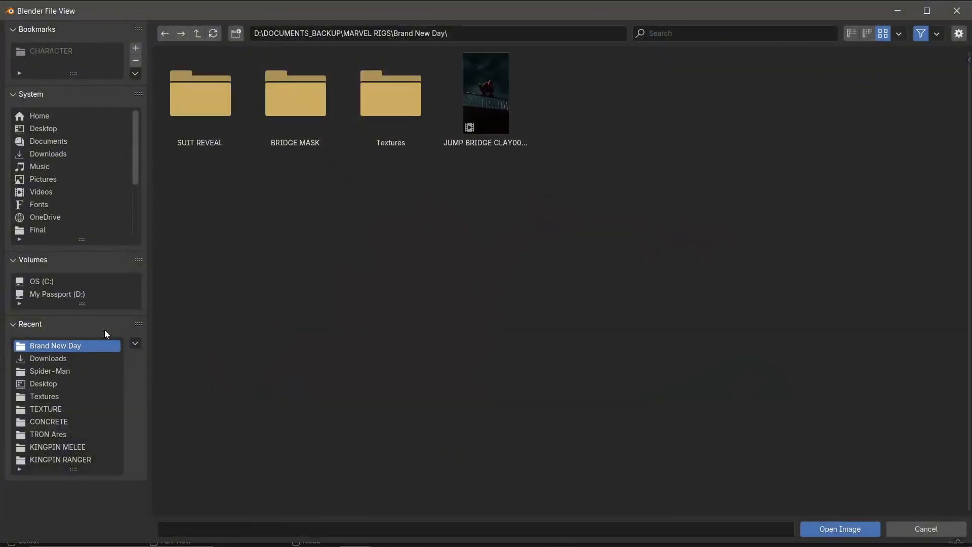
{"action": "left_click", "coordinate": [72, 360]}
{"action": "left_click", "coordinate": [716, 34]}
{"action": "type", "text": "exr"}
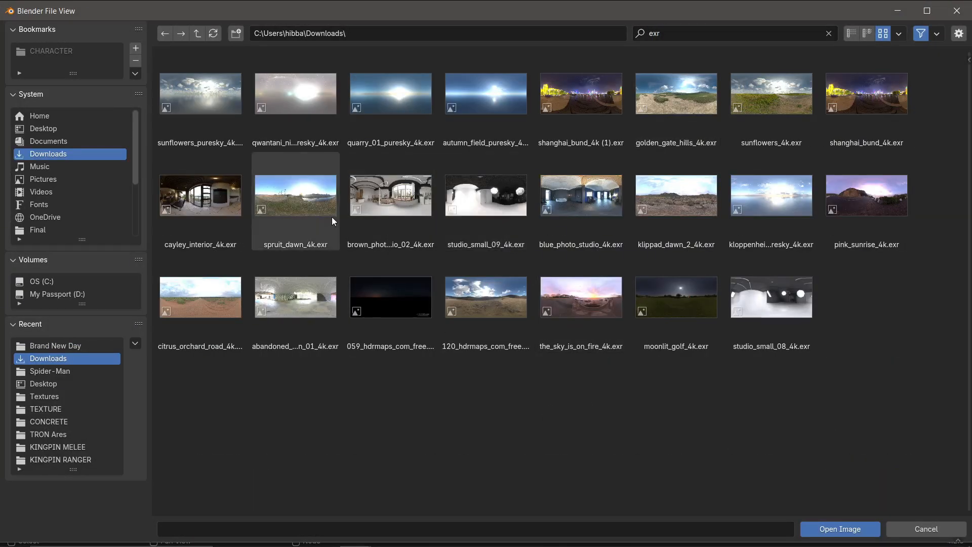
{"action": "double_click", "coordinate": [591, 202]}
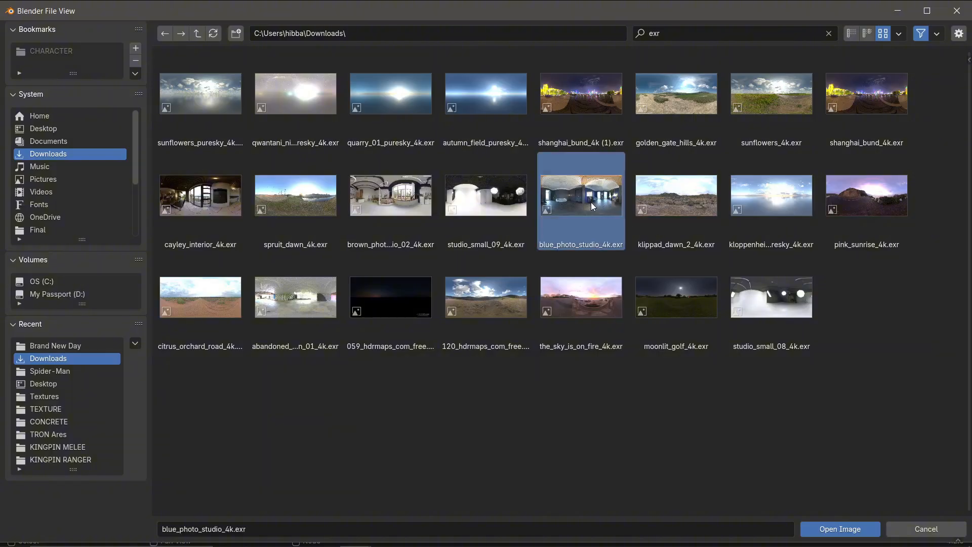
- Space out the Background and World Output nodes and insert a Hue/Saturation/Value node between the environment texture and Background
{"action": "middle_click_drag", "start_coordinate": [495, 487], "coordinate": [394, 486]}
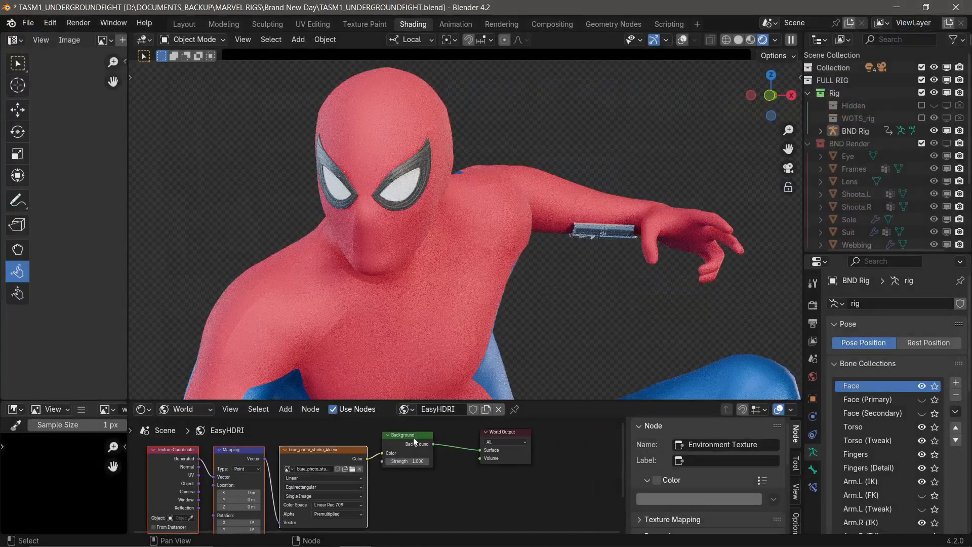
{"action": "left_click_drag", "start_coordinate": [417, 444], "coordinate": [432, 447]}
{"action": "left_click_drag", "start_coordinate": [516, 456], "coordinate": [551, 460]}
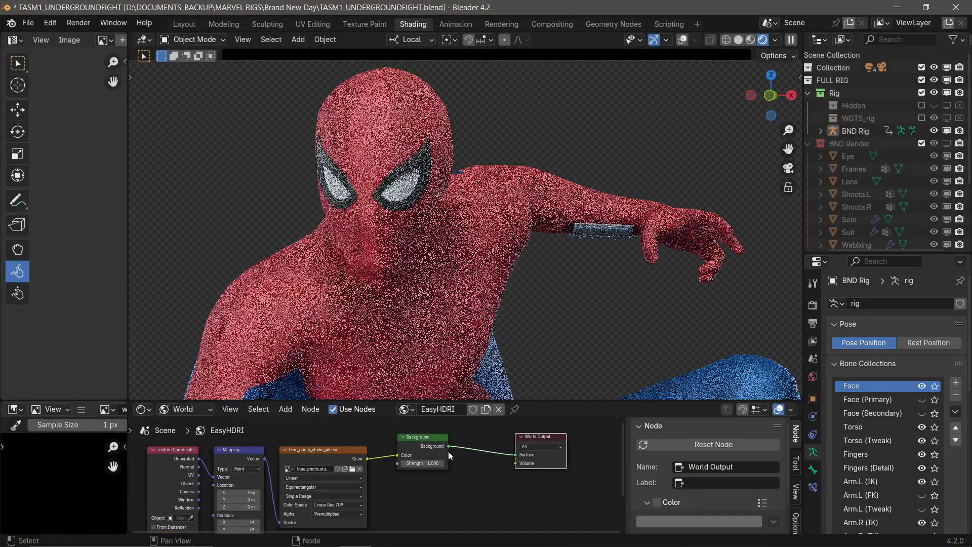
{"action": "left_click_drag", "start_coordinate": [429, 444], "coordinate": [469, 450]}
{"action": "key", "text": "shift+a"}
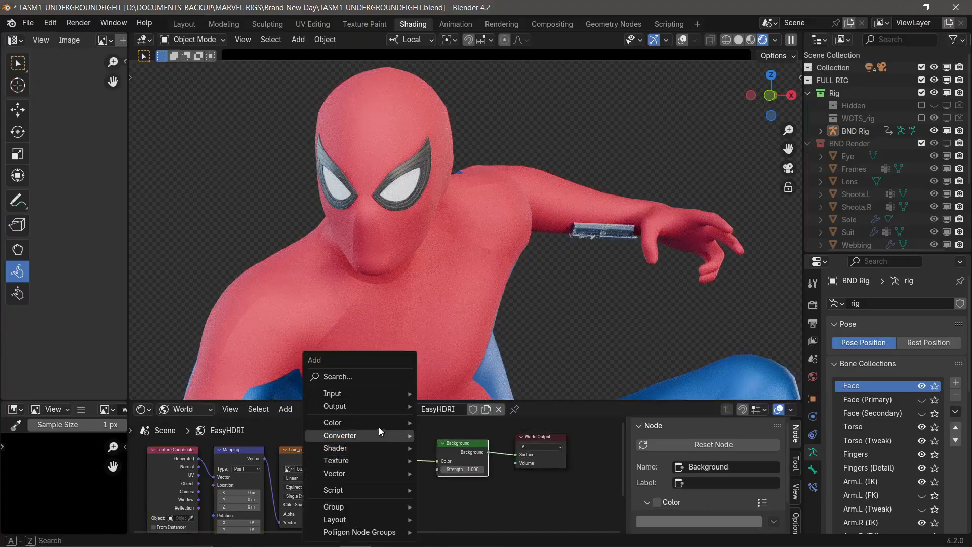
{"action": "mouse_move", "coordinate": [377, 389]}
{"action": "type", "text": "hu"}
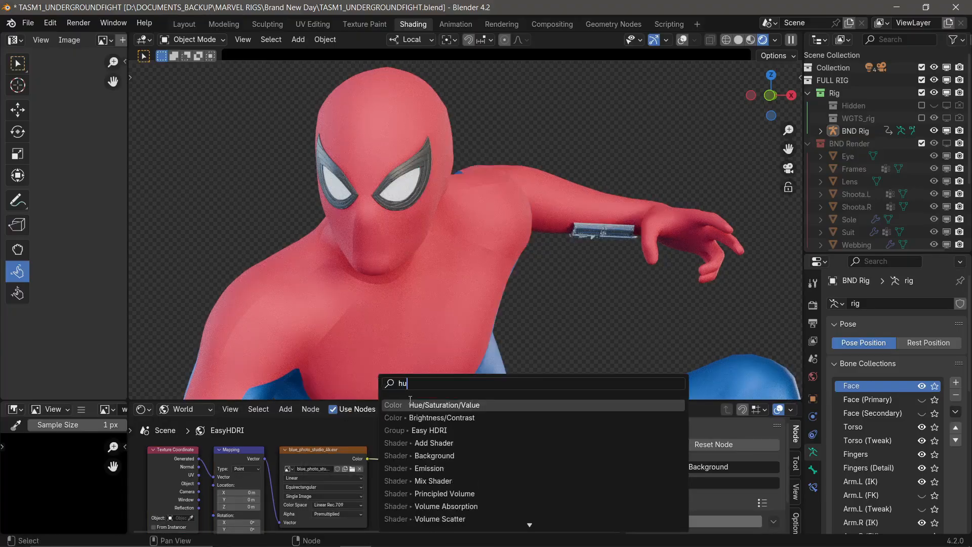
{"action": "left_click", "coordinate": [410, 402]}
{"action": "left_click", "coordinate": [411, 448]}
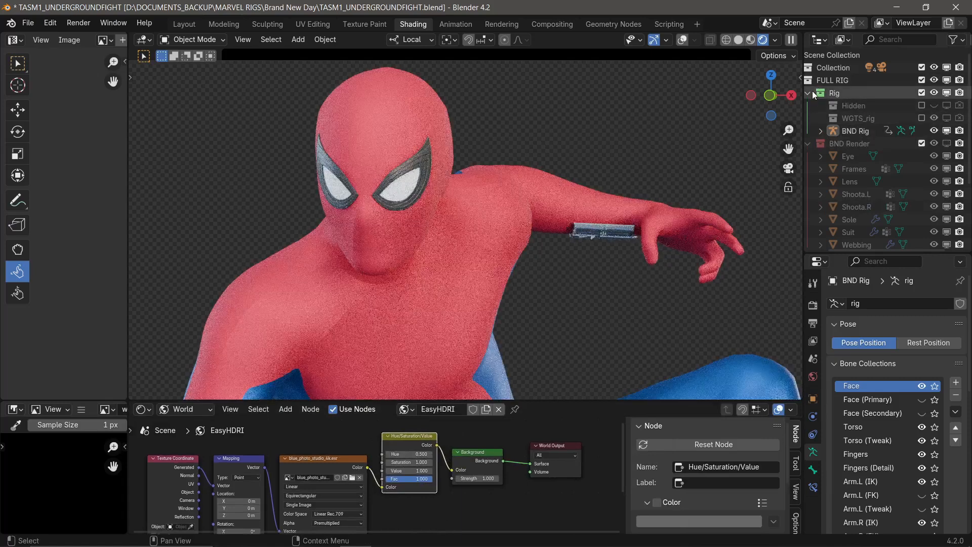
- Collapse the Rig collection, expand Collection, and disable Point.001 to Point.004 in the viewport and render
{"action": "left_click", "coordinate": [812, 92]}
{"action": "left_click", "coordinate": [837, 71]}
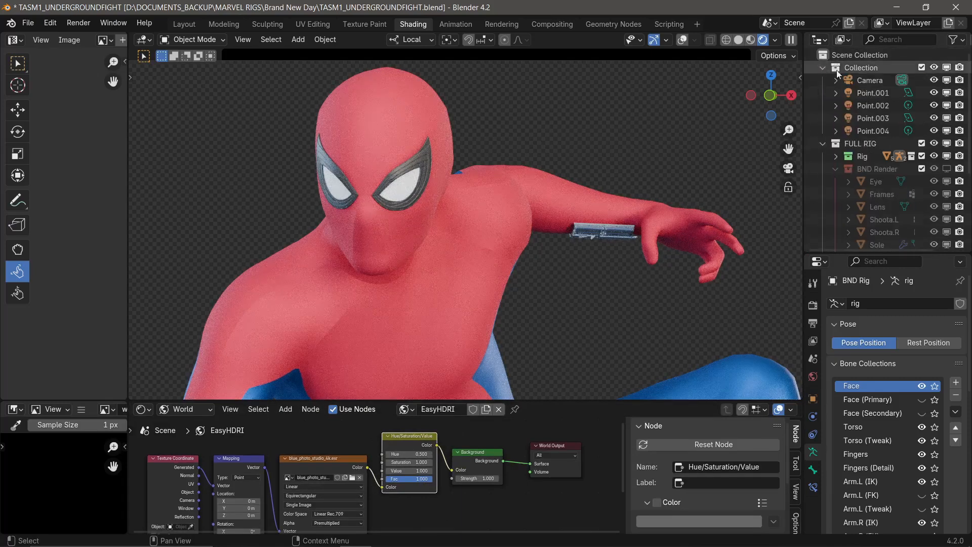
{"action": "left_click_drag", "start_coordinate": [934, 93], "coordinate": [959, 131]}
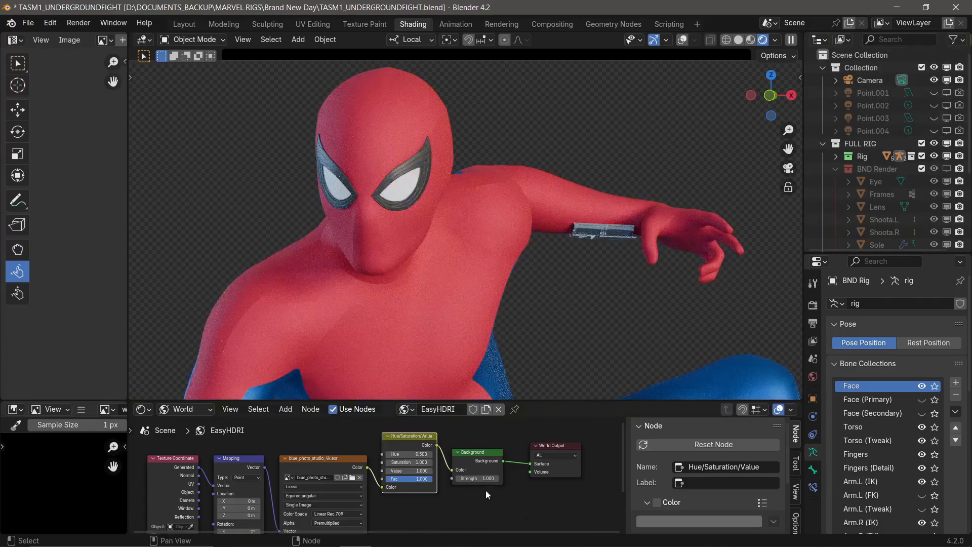
- Try the world Background node's strength at 0 and 0.3
{"action": "left_click", "coordinate": [477, 478]}
{"action": "type", "text": "0"}
{"action": "key", "text": "Return"}
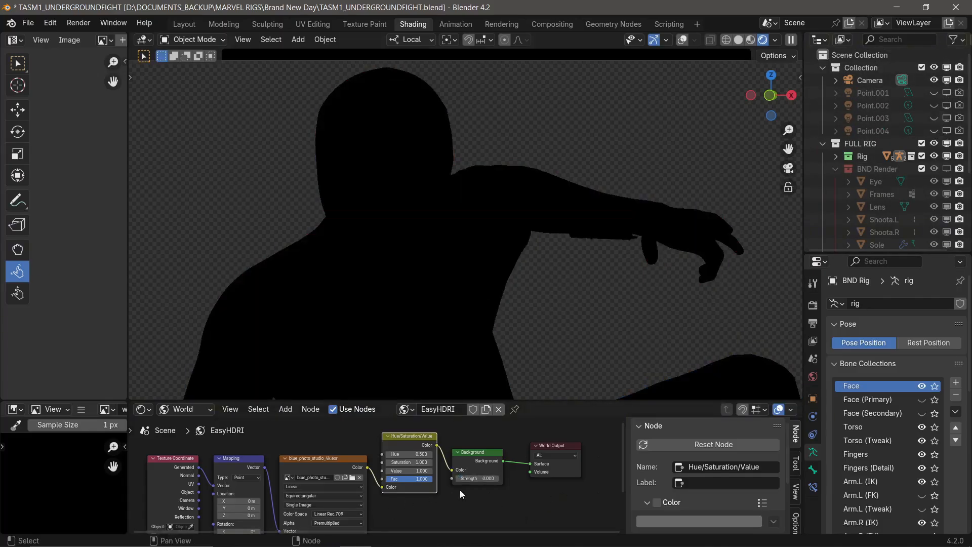
{"action": "left_click", "coordinate": [476, 478]}
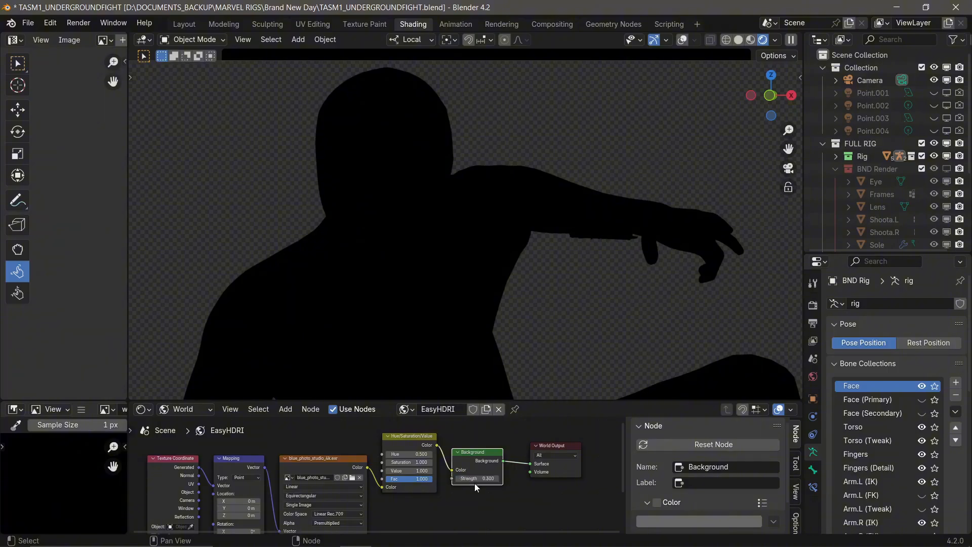
- Set the Hue/Saturation/Value node's saturation to 0 to make the HDRI lighting neutral
{"action": "scroll", "coordinate": [415, 487], "scroll_direction": "up", "scroll_amount": 2}
{"action": "left_click", "coordinate": [421, 458]}
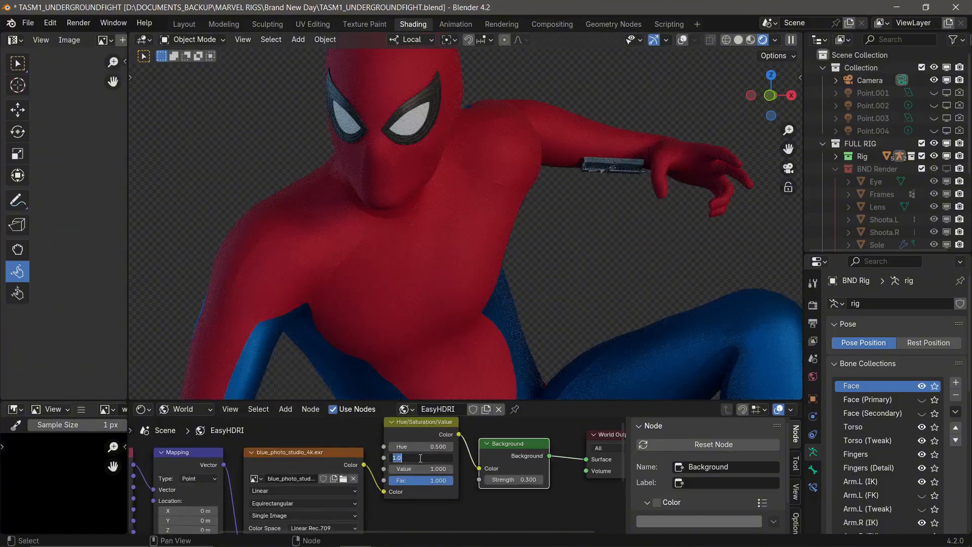
{"action": "type", "text": "0"}
{"action": "key", "text": "Return"}
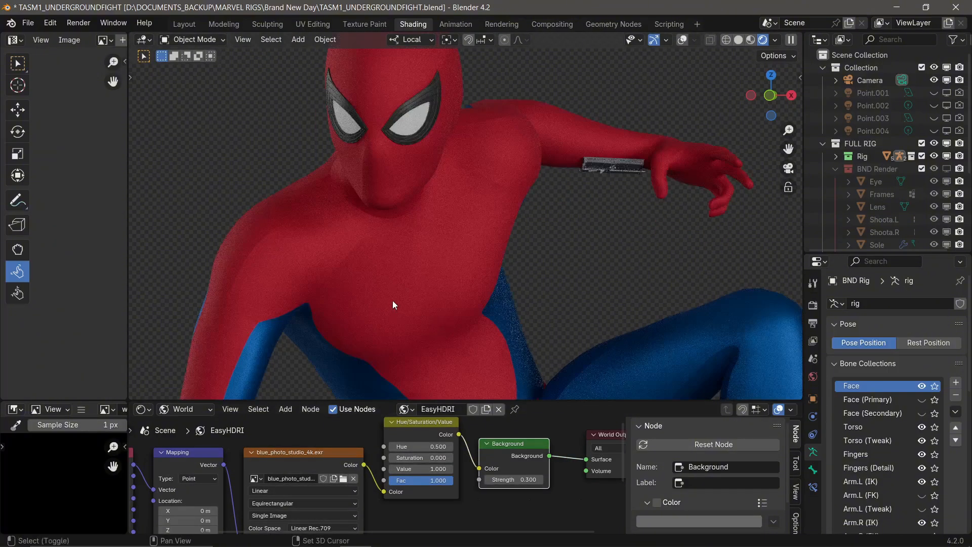
- Lower the world Background node's strength to 0.15 and finally to 0.05
{"action": "middle_click_drag", "start_coordinate": [393, 300], "coordinate": [430, 313]}
{"action": "left_click", "coordinate": [516, 479]}
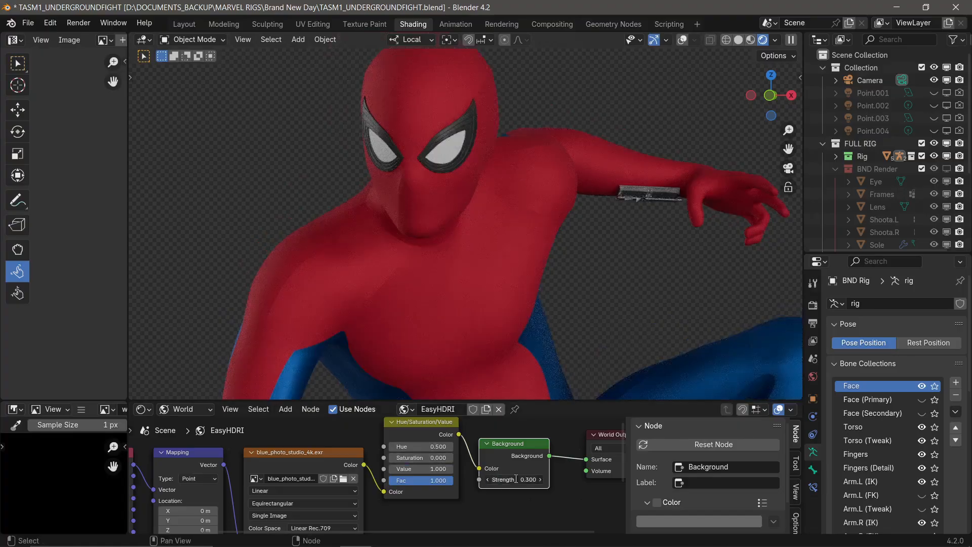
{"action": "type", "text": ".15"}
{"action": "key", "text": "Return"}
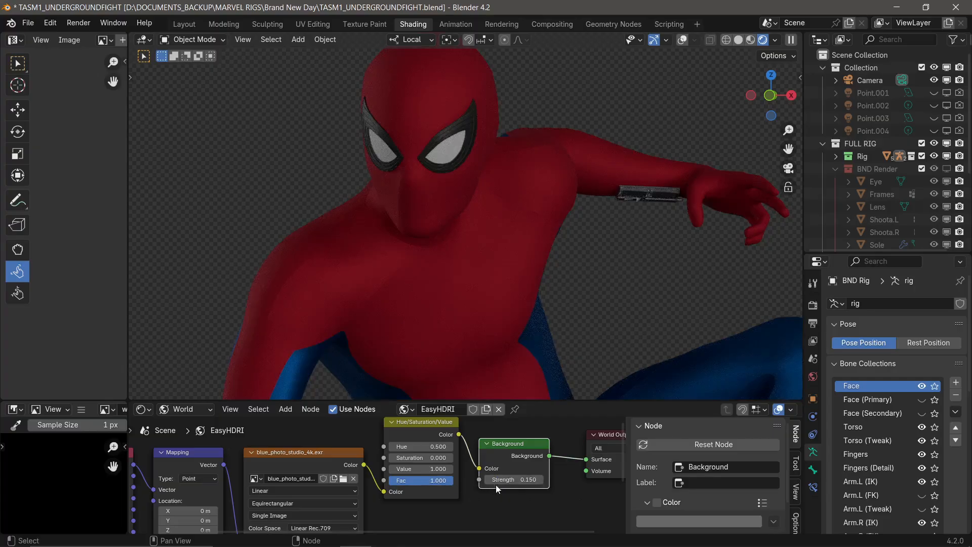
{"action": "left_click", "coordinate": [498, 483]}
{"action": "type", "text": ".05"}
{"action": "key", "text": "Return"}
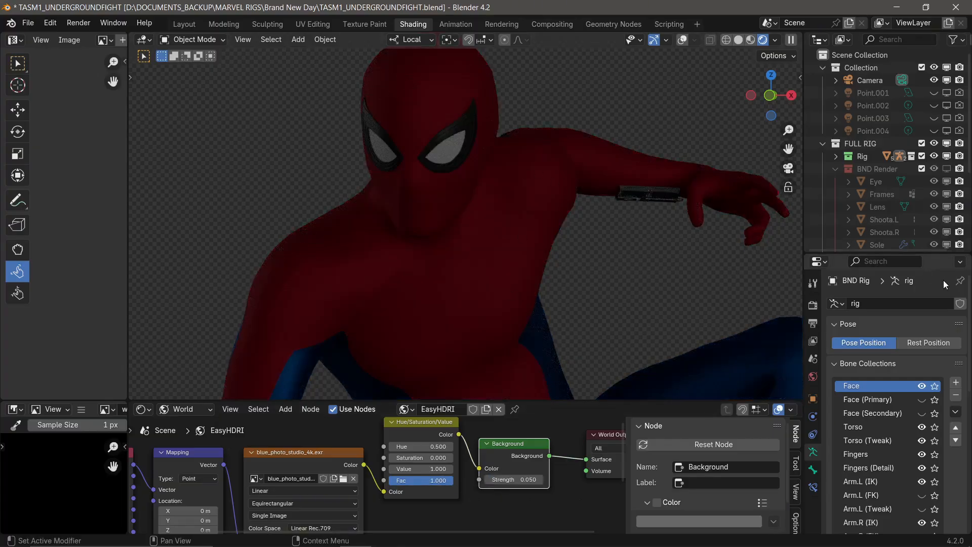
- Toggle the FULL RIG collection's visibility in the camera view to compare the dim world lighting with the reference image
{"action": "left_click", "coordinate": [934, 143]}
{"action": "left_click", "coordinate": [934, 143]}
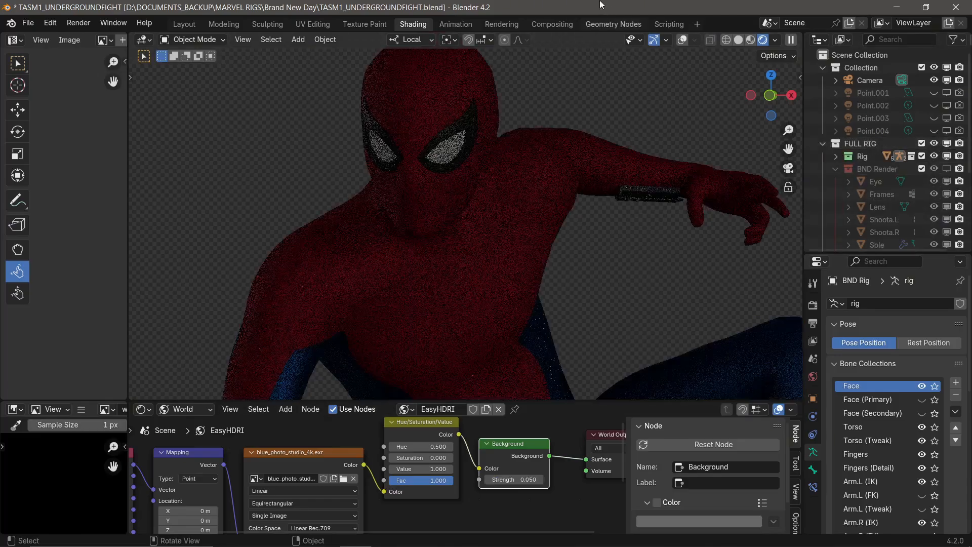
{"action": "key", "text": "KP_0"}
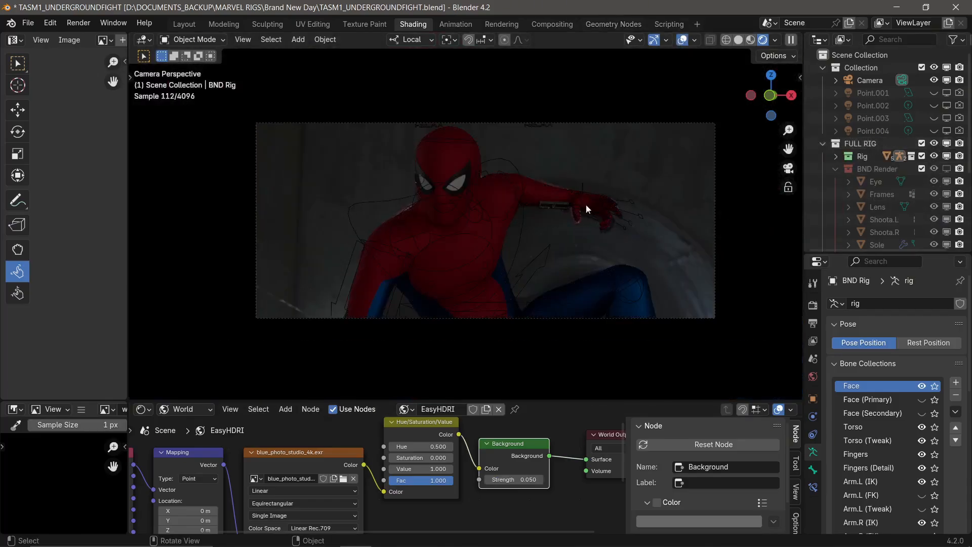
{"action": "left_click", "coordinate": [935, 144]}
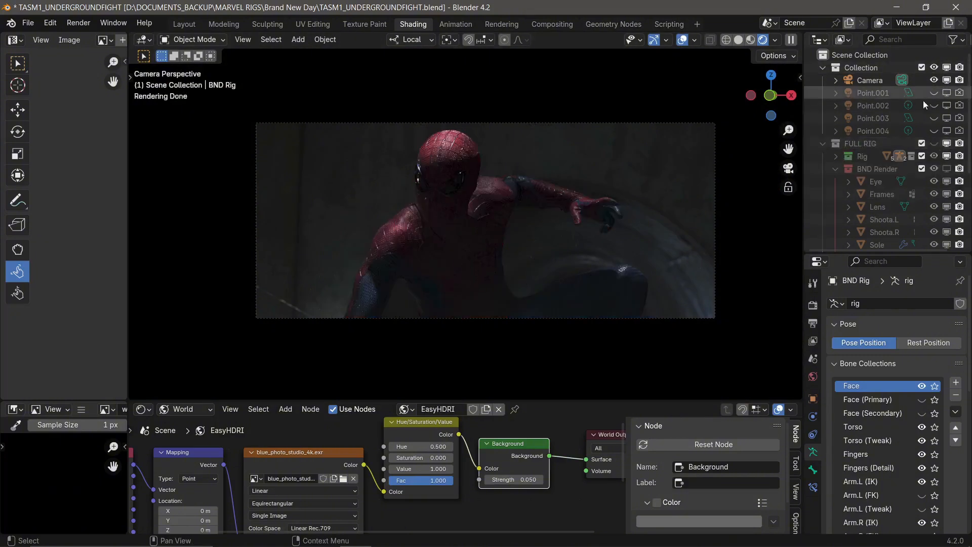
{"action": "left_click", "coordinate": [934, 143]}
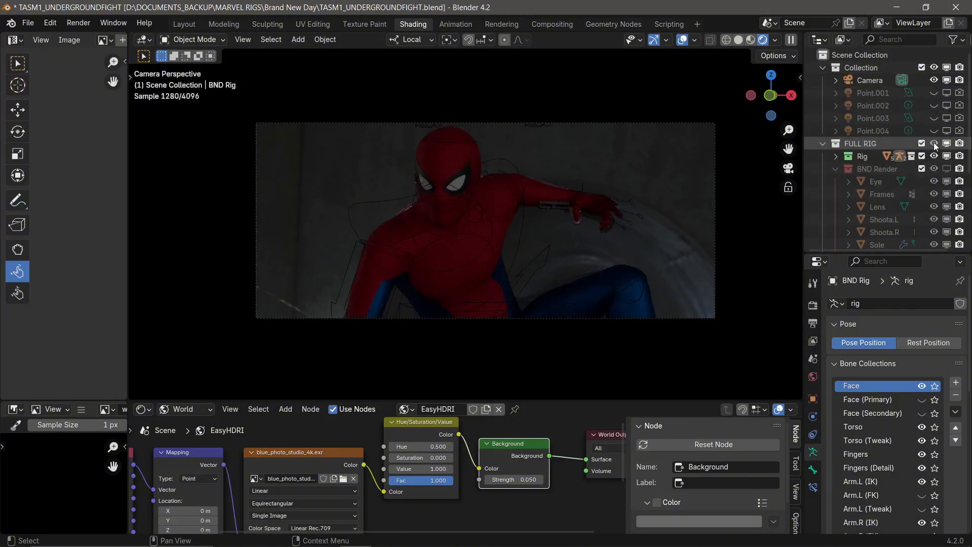
- Lower the world Background node's strength to 0.025, checking the reference image with the FULL RIG collection hidden before showing the rig again
{"action": "left_click", "coordinate": [934, 143]}
{"action": "left_click", "coordinate": [528, 481]}
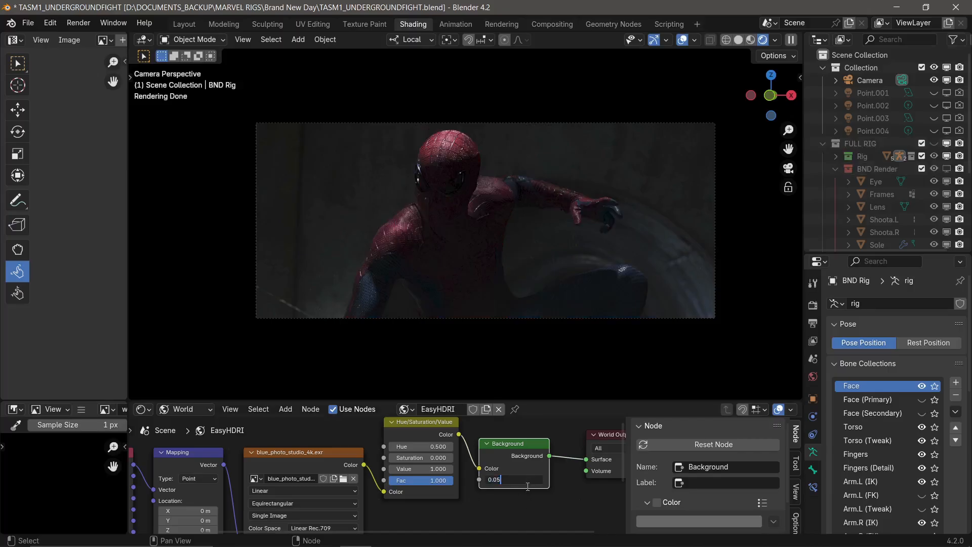
{"action": "type", "text": "0.025"}
{"action": "key", "text": "Return"}
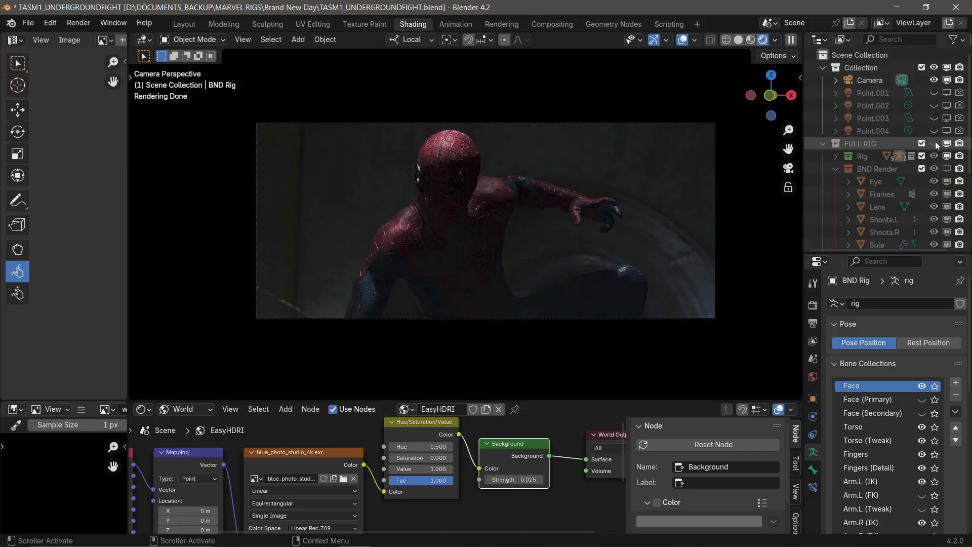
{"action": "left_click", "coordinate": [935, 142]}
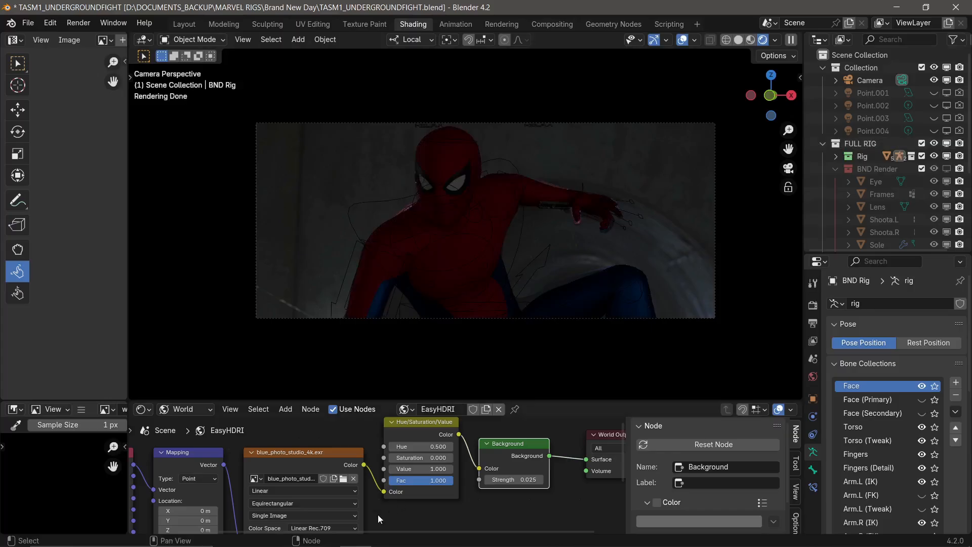
- Rotate the HDRI to 87.6° around Z in the Mapping node and hide the FULL RIG collection to check the reference
{"action": "middle_click_drag", "start_coordinate": [337, 510], "coordinate": [351, 480]}
{"action": "middle_click_drag", "start_coordinate": [215, 515], "coordinate": [293, 476]}
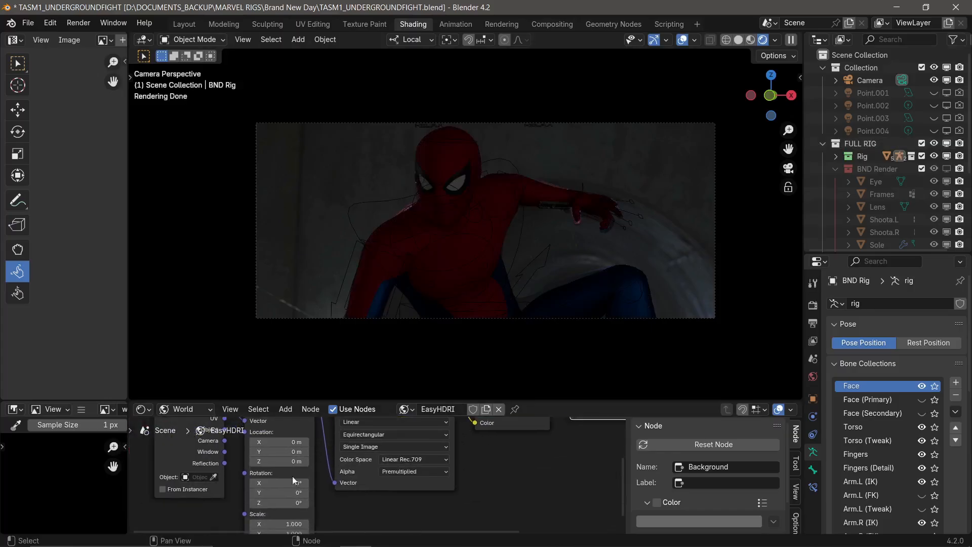
{"action": "left_click_drag", "start_coordinate": [286, 503], "coordinate": [295, 503]}
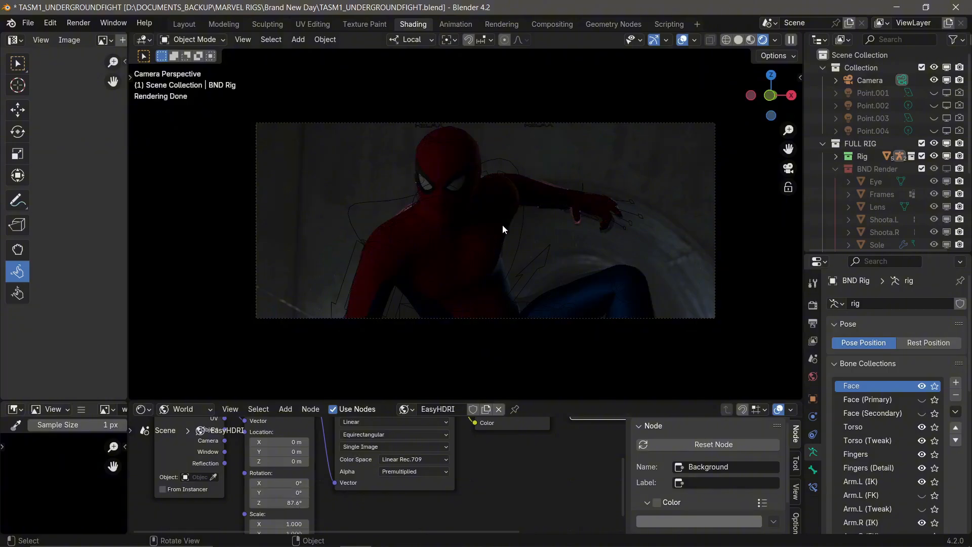
{"action": "left_click", "coordinate": [936, 144]}
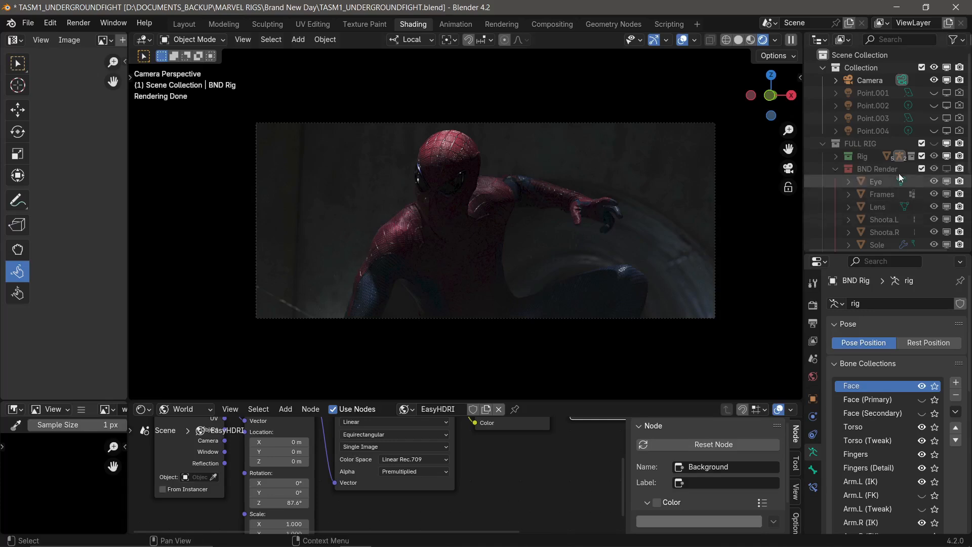
- Hide the Proxy collection and enable the BND Render collection in the viewport to show the detailed suit in the camera view
{"action": "middle_click_drag", "start_coordinate": [512, 330], "coordinate": [385, 233]}
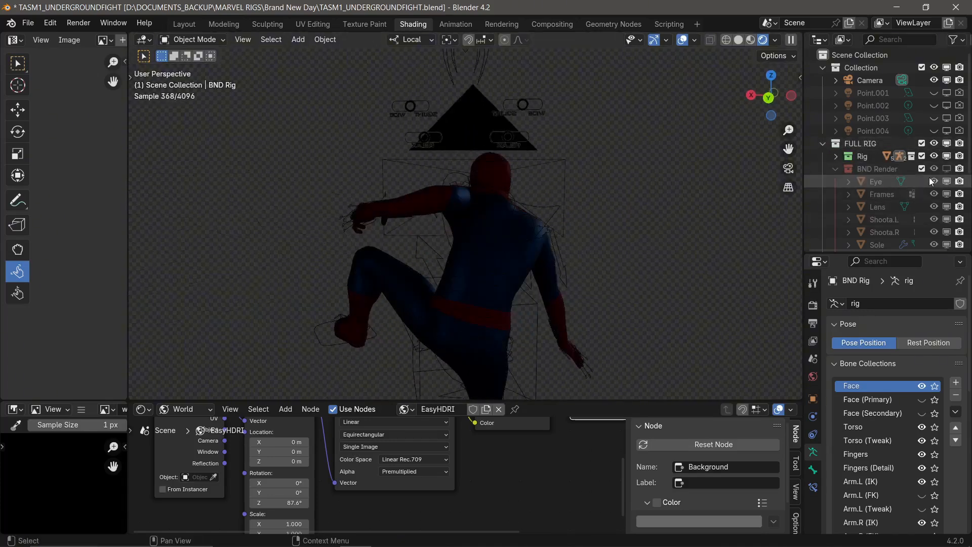
{"action": "left_click", "coordinate": [836, 169]}
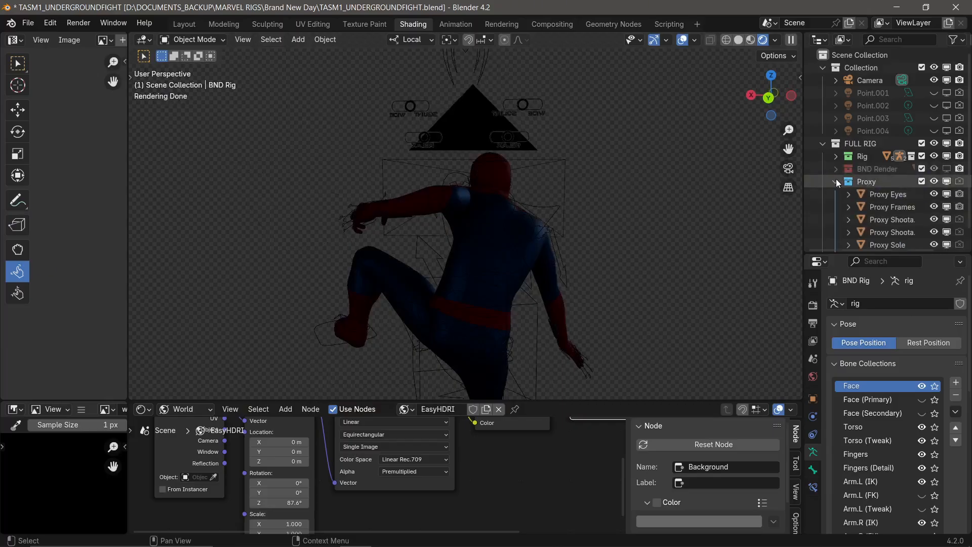
{"action": "left_click", "coordinate": [836, 182]}
{"action": "left_click", "coordinate": [934, 181]}
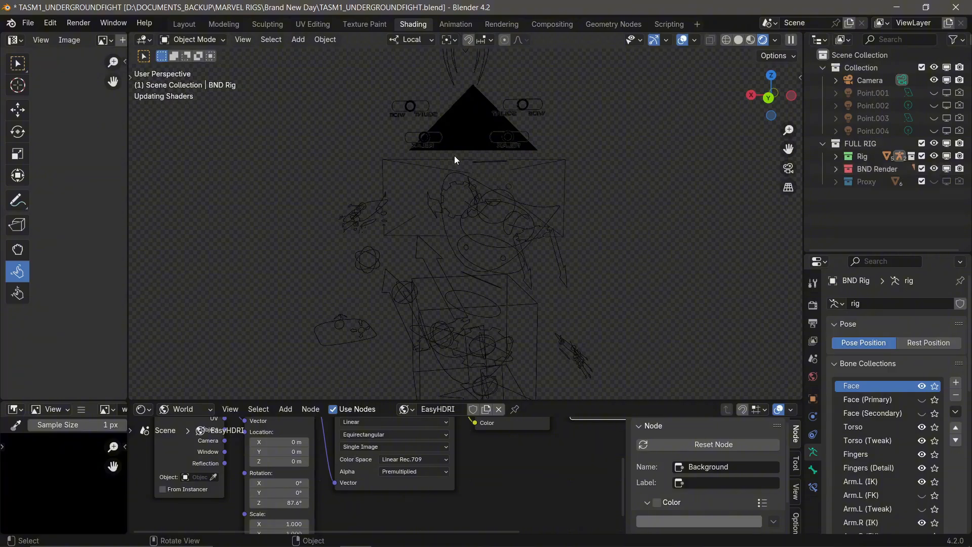
{"action": "key", "text": "KP_0"}
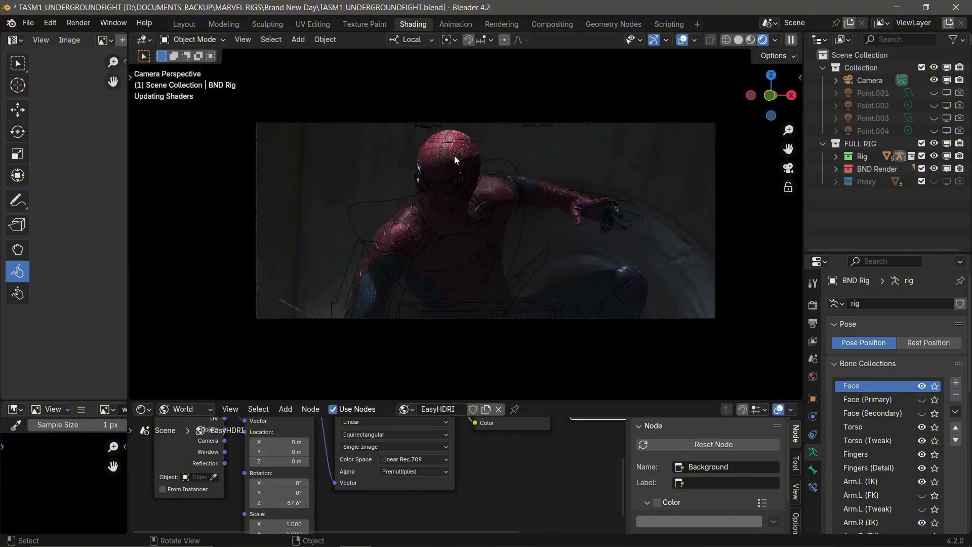
{"action": "scroll", "coordinate": [454, 156], "scroll_direction": "up", "scroll_amount": 2}
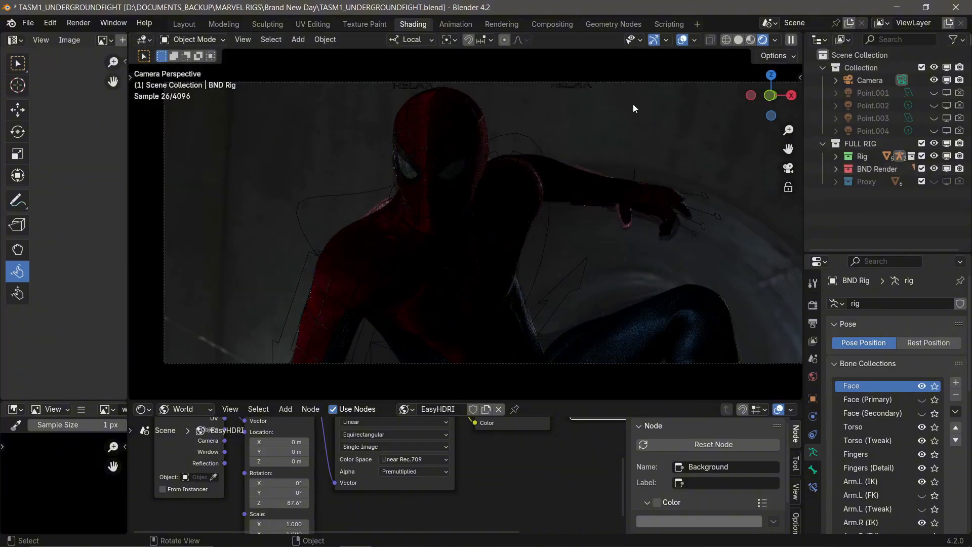
- Toggle the viewport overlays and the FULL RIG collection's visibility to compare the detailed suit with the reference image
{"action": "left_click", "coordinate": [679, 43]}
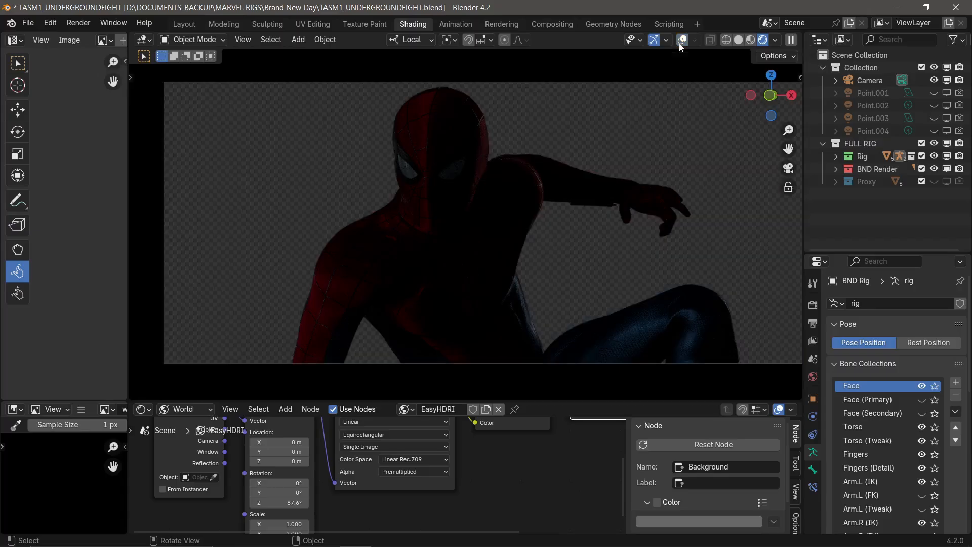
{"action": "left_click", "coordinate": [679, 44]}
{"action": "left_click", "coordinate": [934, 144]}
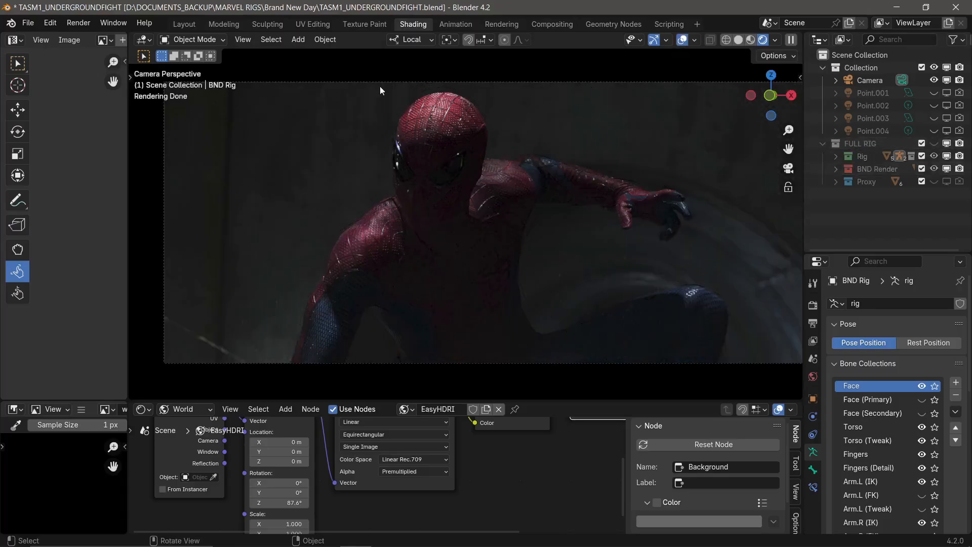
{"action": "left_click", "coordinate": [934, 143]}
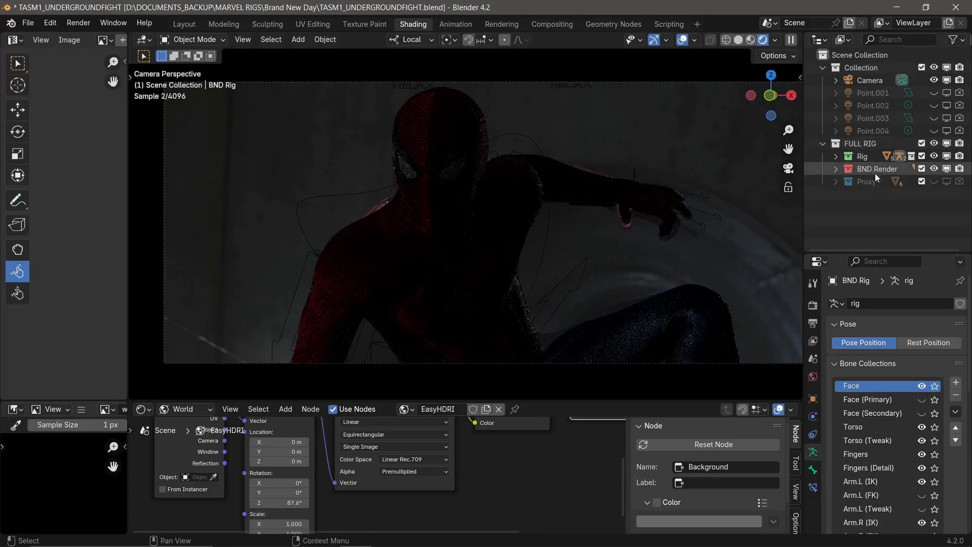
- Add an area light and raise it about 2.04 m along its local Z axis above the character
{"action": "key", "text": "shift+a"}
{"action": "mouse_move", "coordinate": [360, 370]}
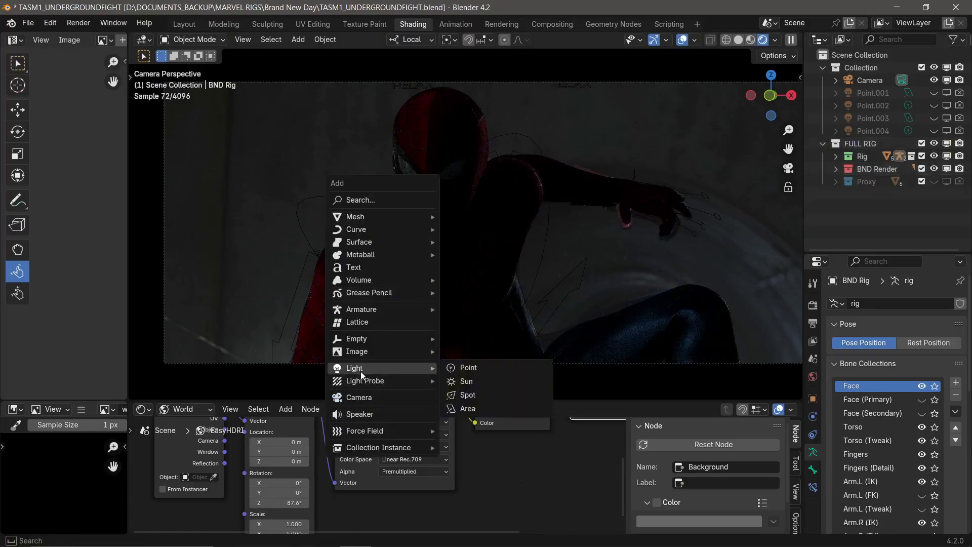
{"action": "left_click", "coordinate": [488, 408]}
{"action": "key", "text": "KP_1"}
{"action": "key", "text": "g"}
{"action": "key", "text": "z"}
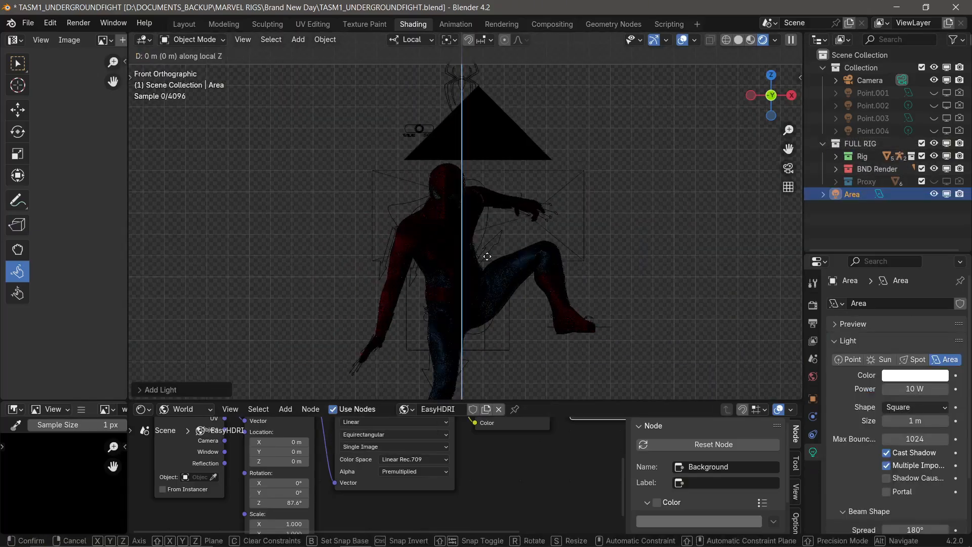
{"action": "left_click", "coordinate": [500, 192]}
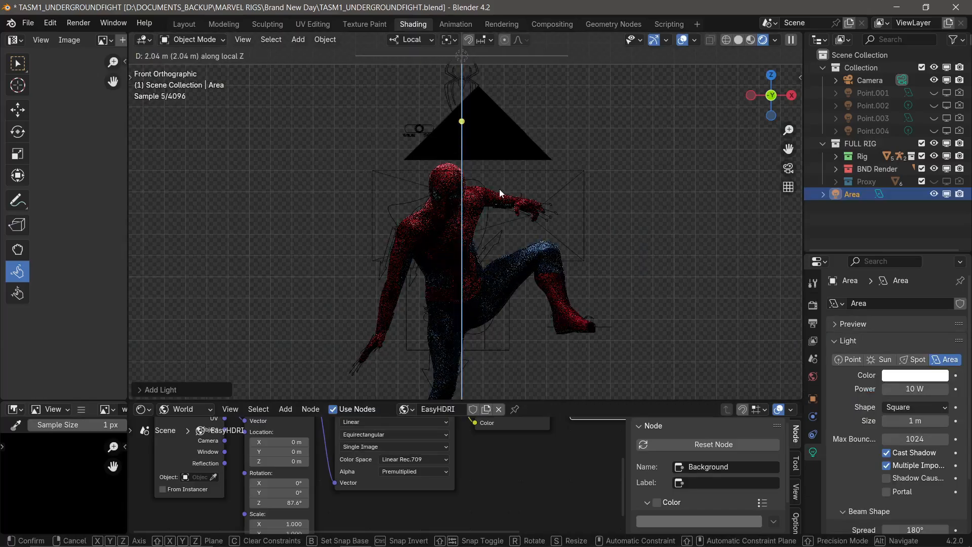
{"action": "key", "text": "KP_0"}
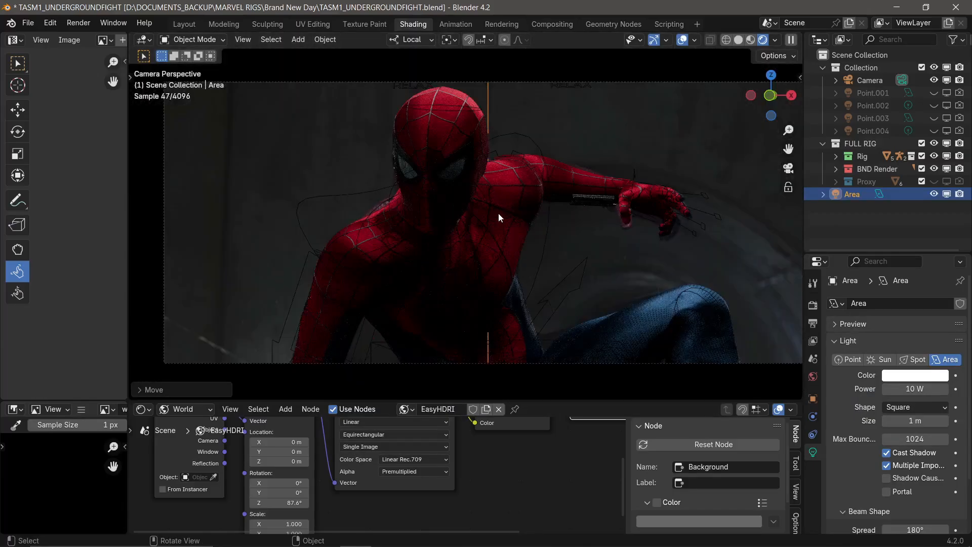
- Move the area light along its negative local X axis in the camera view and compare the lighting with the reference image
{"action": "key", "text": "g"}
{"action": "key", "text": "x"}
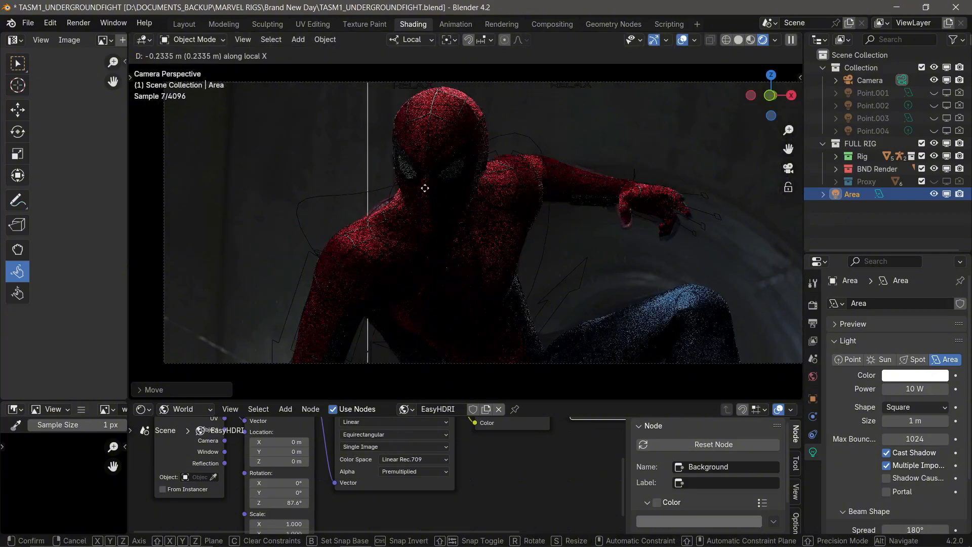
{"action": "left_click", "coordinate": [381, 199]}
{"action": "left_click", "coordinate": [934, 144]}
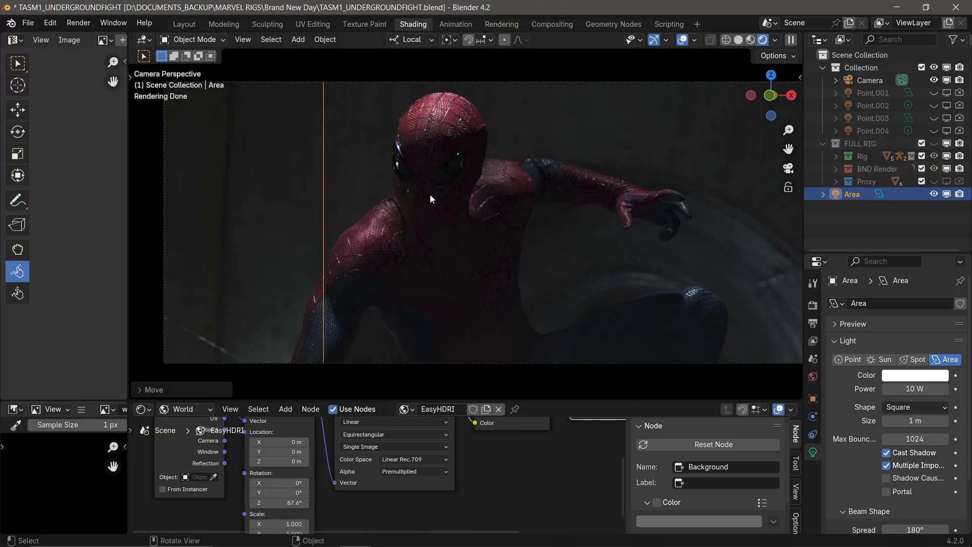
{"action": "left_click", "coordinate": [934, 143]}
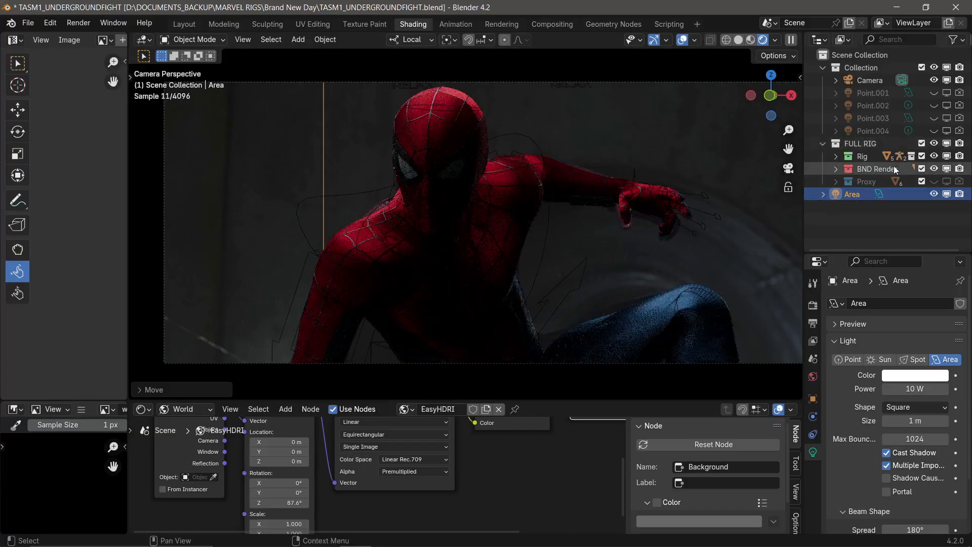
- Put the BND Rig in Pose Mode and rotate the head bone about 2° in the camera view
{"action": "left_click", "coordinate": [467, 111]}
{"action": "left_click", "coordinate": [193, 40]}
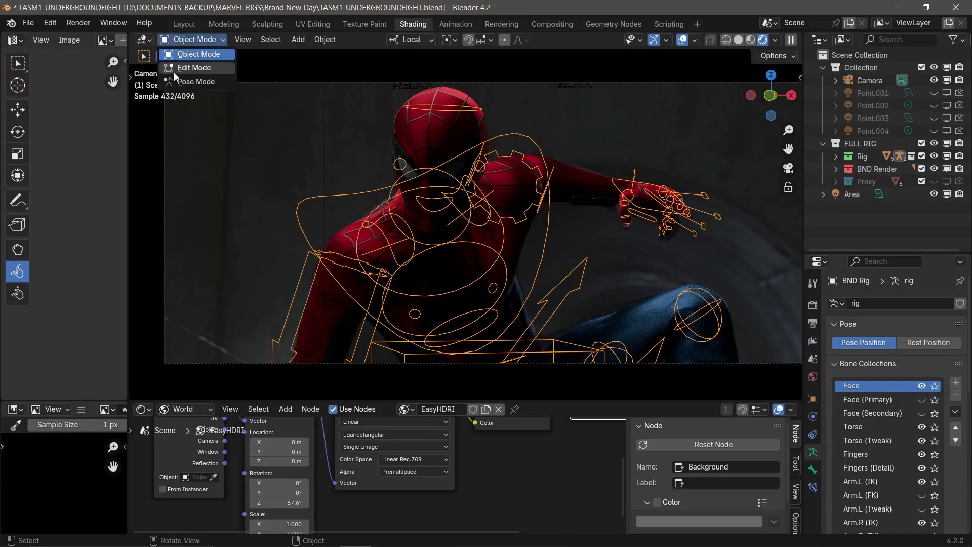
{"action": "left_click", "coordinate": [178, 81]}
{"action": "left_click", "coordinate": [435, 108]}
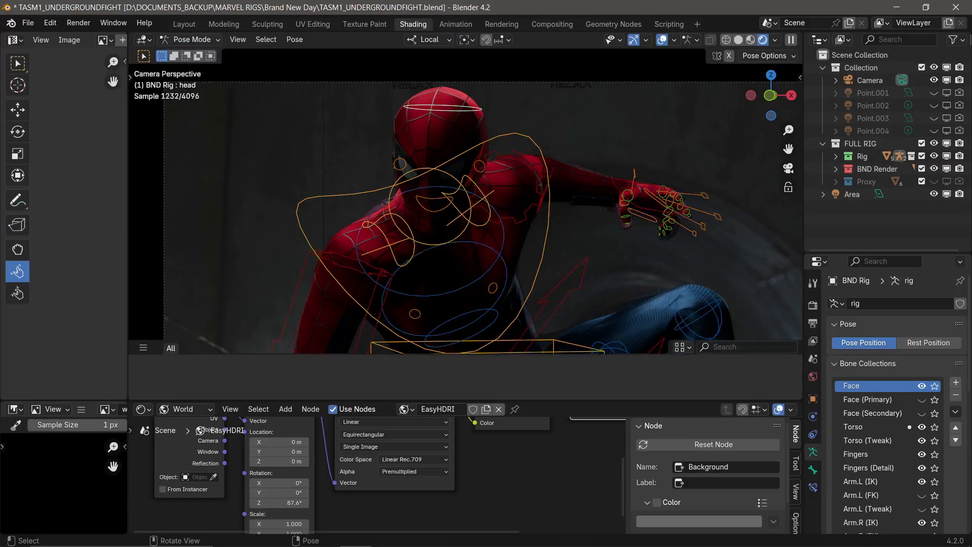
{"action": "key", "text": "r"}
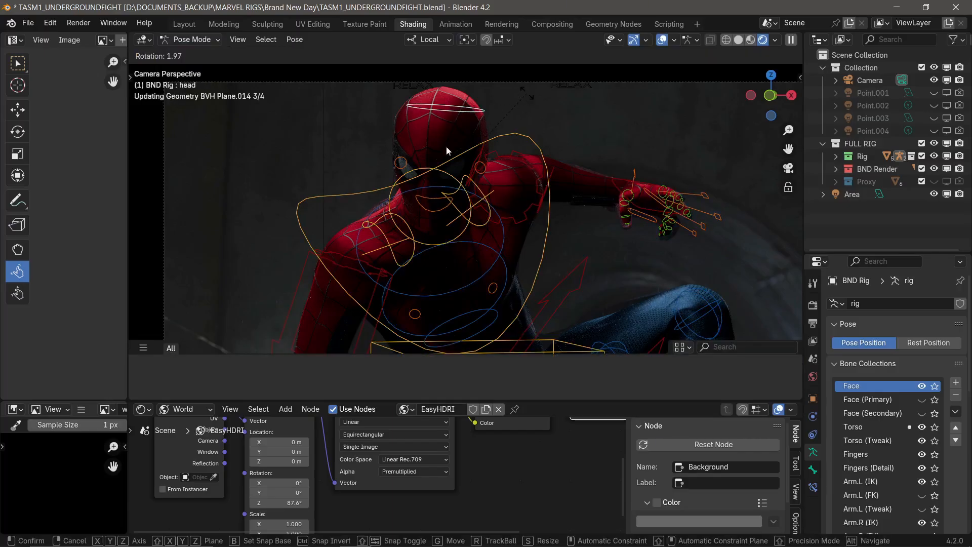
{"action": "left_click", "coordinate": [448, 150]}
- Select the neck bone and use the Rotate tool to refine the head's angle
{"action": "left_click", "coordinate": [453, 192]}
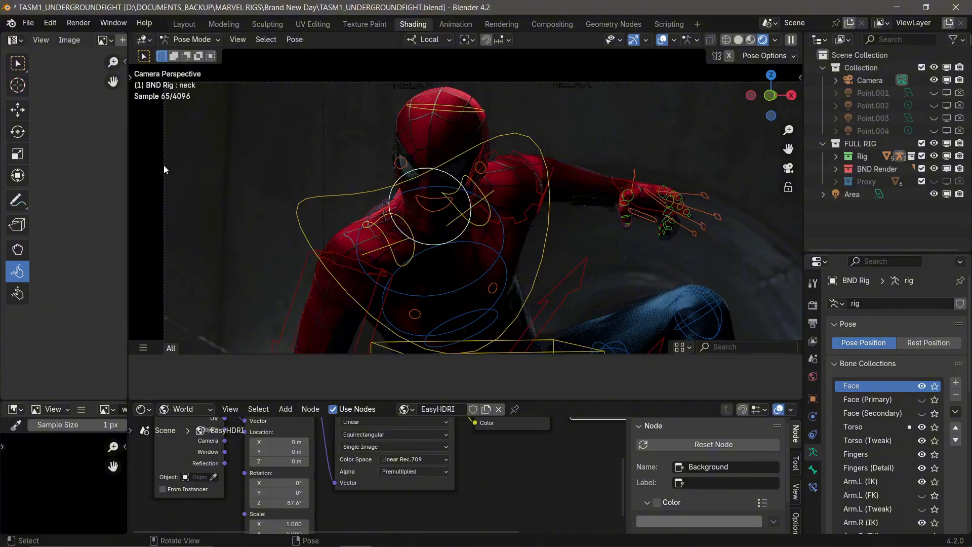
{"action": "key", "text": "t"}
{"action": "left_click", "coordinate": [149, 152]}
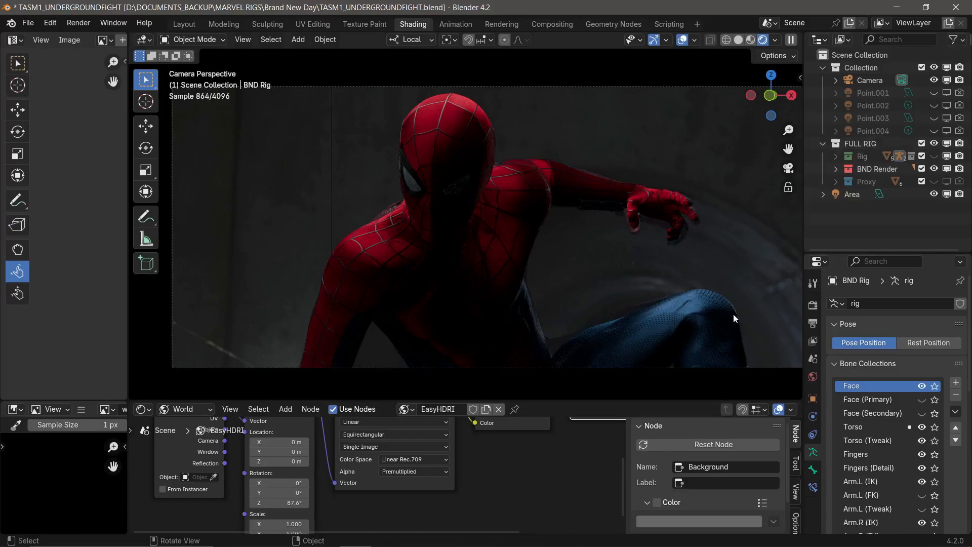
- Toggle the FULL RIG collection's visibility repeatedly to compare the adjusted head pose and top lighting with the reference image
{"action": "left_click", "coordinate": [931, 144]}
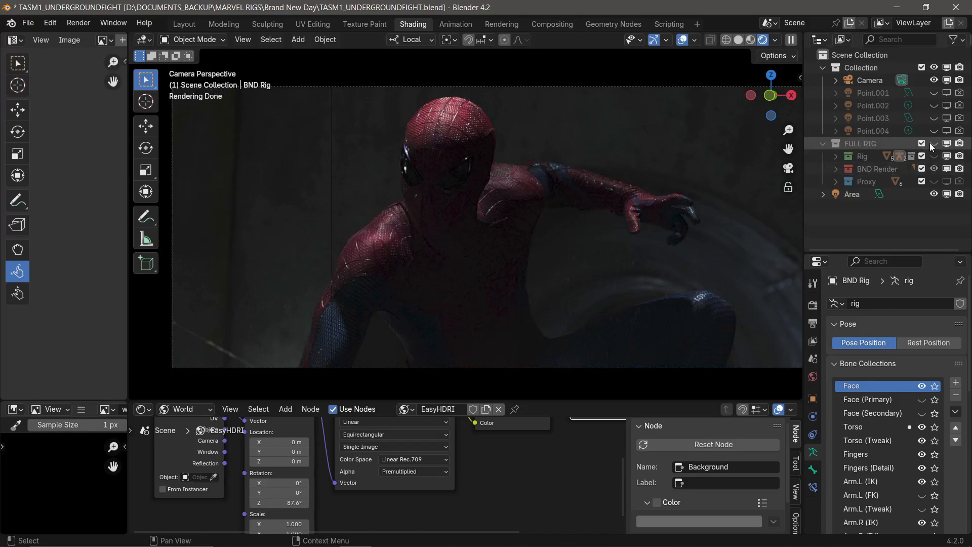
{"action": "left_click", "coordinate": [930, 142]}
{"action": "left_click", "coordinate": [930, 143]}
{"action": "left_click", "coordinate": [930, 142]}
- Move the area light along its local Y axis so it sits further behind the character's back
{"action": "middle_click_drag", "start_coordinate": [419, 157], "coordinate": [543, 180]}
{"action": "left_click", "coordinate": [466, 87]}
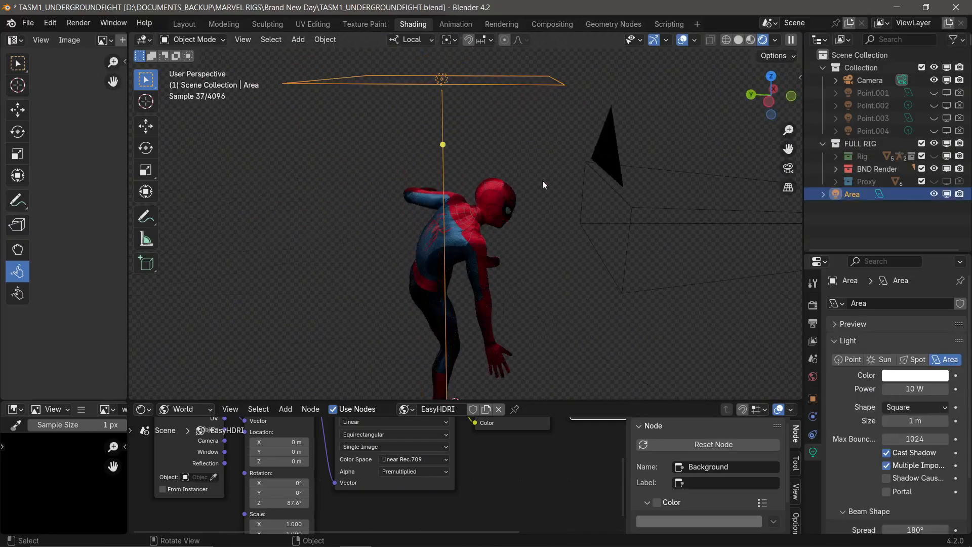
{"action": "key", "text": "g"}
{"action": "key", "text": "y"}
{"action": "left_click", "coordinate": [492, 190]}
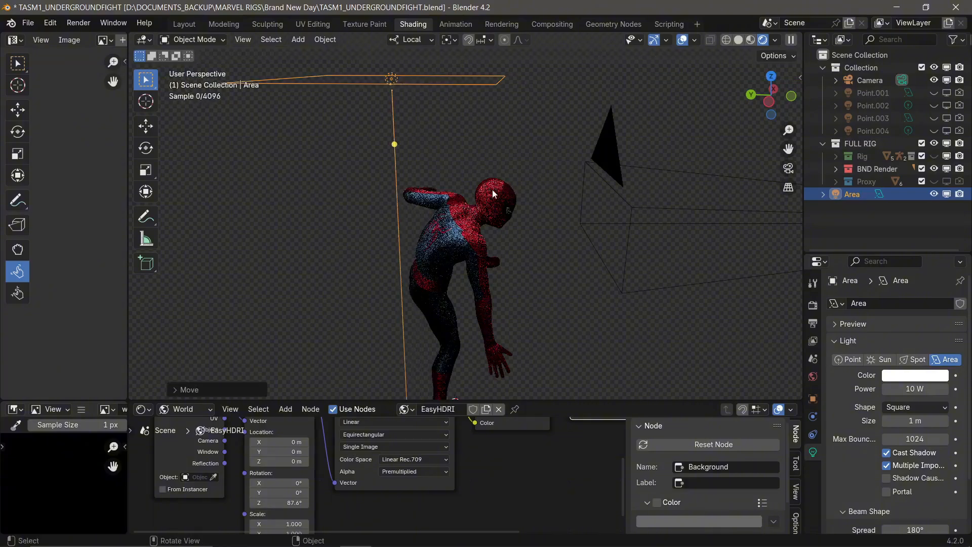
- Move the area light along its local Y axis while viewing the shot through the camera
{"action": "key", "text": "KP_0"}
{"action": "key", "text": "g"}
{"action": "key", "text": "y"}
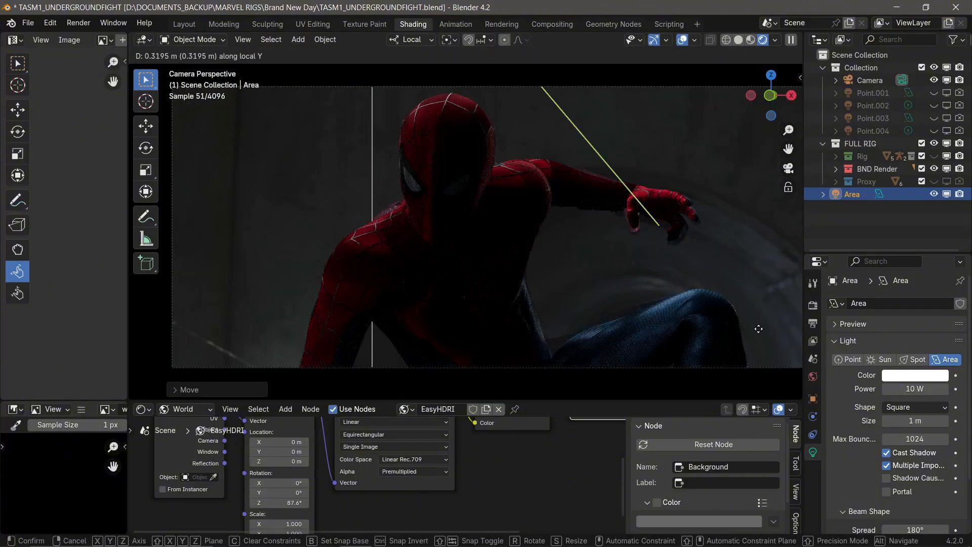
{"action": "left_click", "coordinate": [691, 266]}
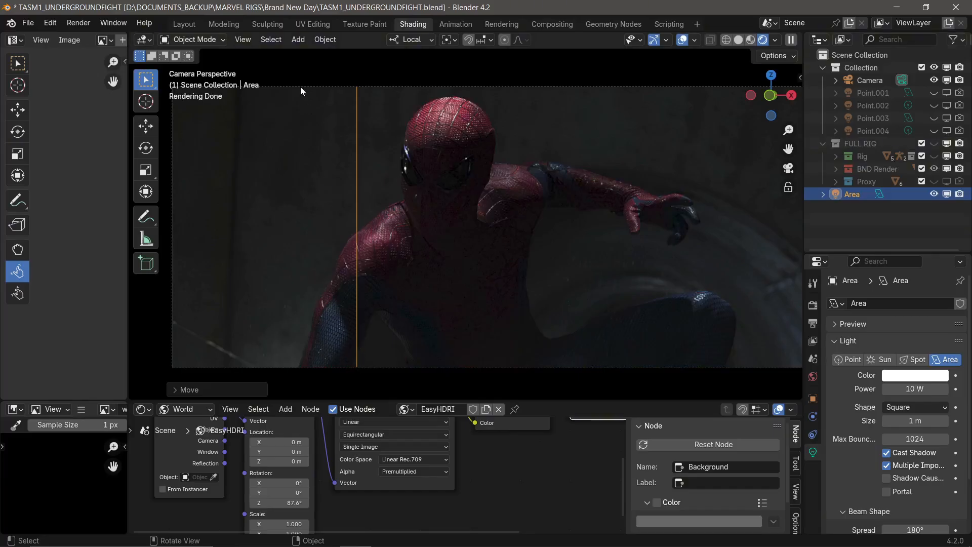
- Tilt the area light toward the character in front view, and show the FULL RIG collection in the camera view
{"action": "key", "text": "KP_1"}
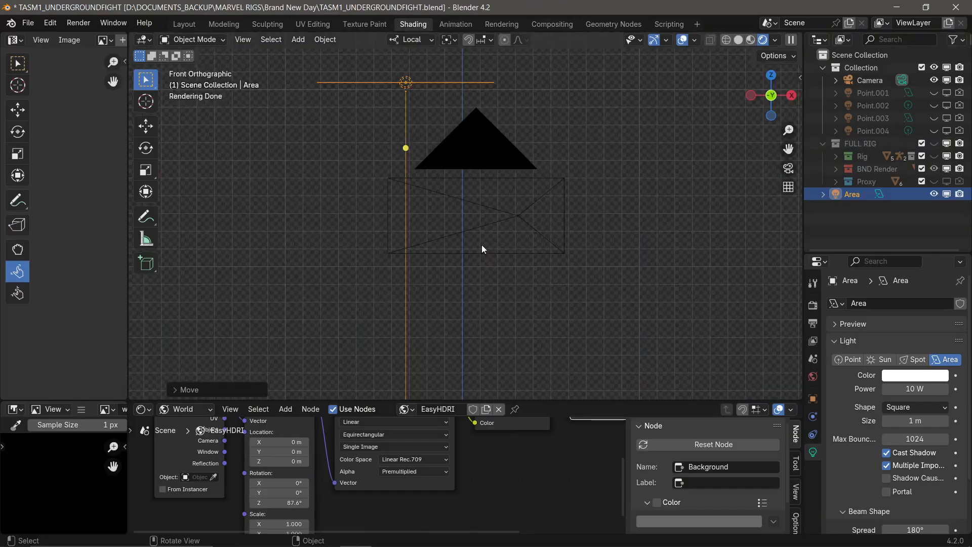
{"action": "key", "text": "r"}
{"action": "left_click", "coordinate": [419, 262]}
{"action": "key", "text": "KP_0"}
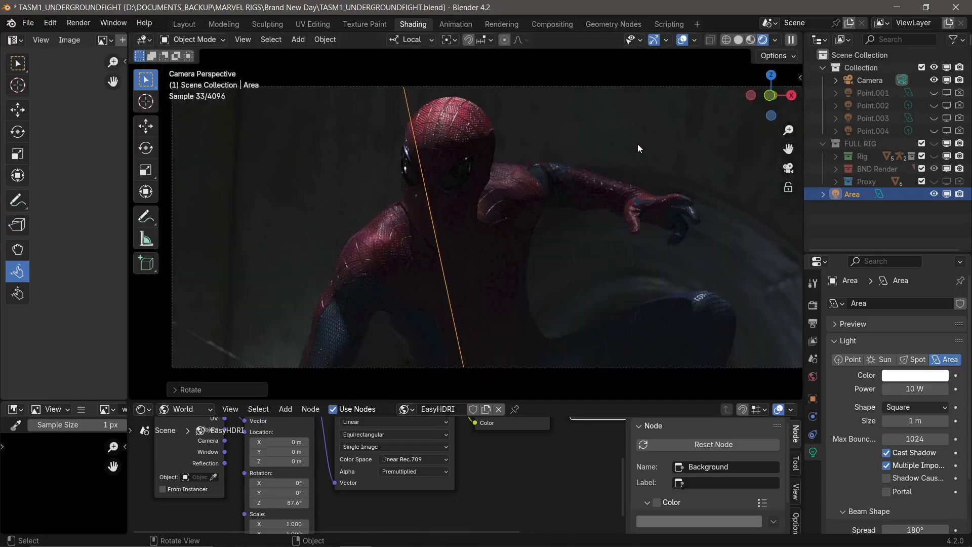
{"action": "left_click", "coordinate": [932, 146]}
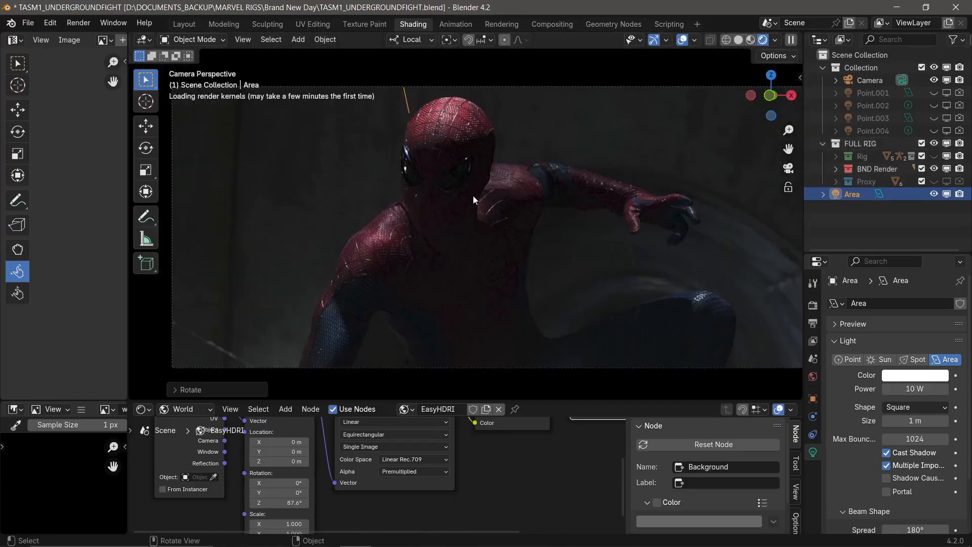
- Add a spot light and move it up above the character's head in front view
{"action": "key", "text": "shift+a"}
{"action": "mouse_move", "coordinate": [332, 217]}
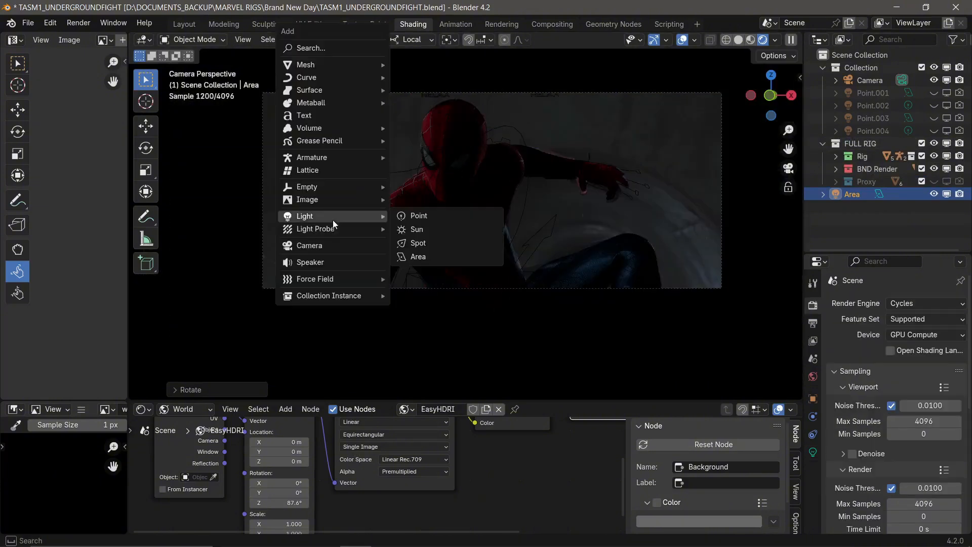
{"action": "left_click", "coordinate": [414, 244]}
{"action": "key", "text": "KP_1"}
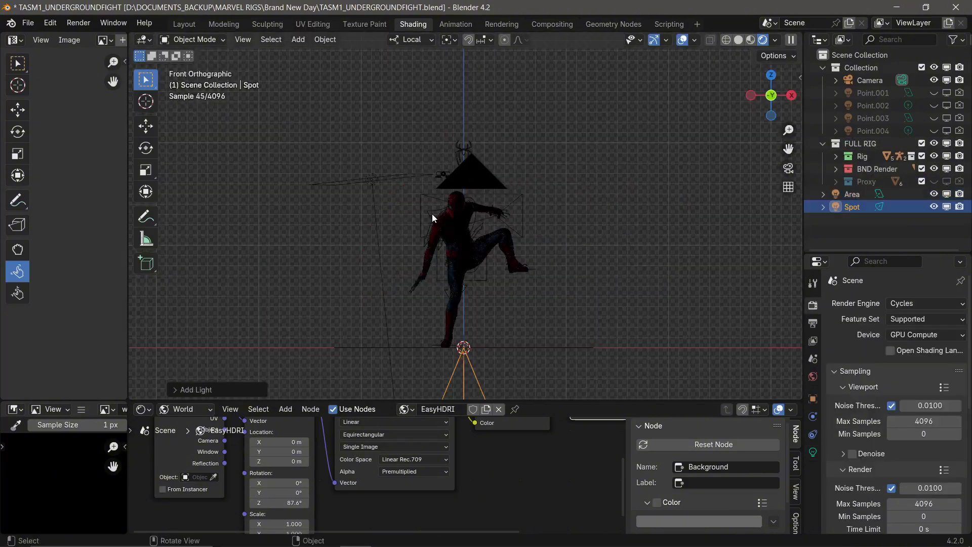
{"action": "key", "text": "g"}
{"action": "left_click", "coordinate": [411, 363]}
- Move the spot light in front of the character in top view, and compare the camera shot with the FULL RIG collection hidden and shown
{"action": "key", "text": "KP_7"}
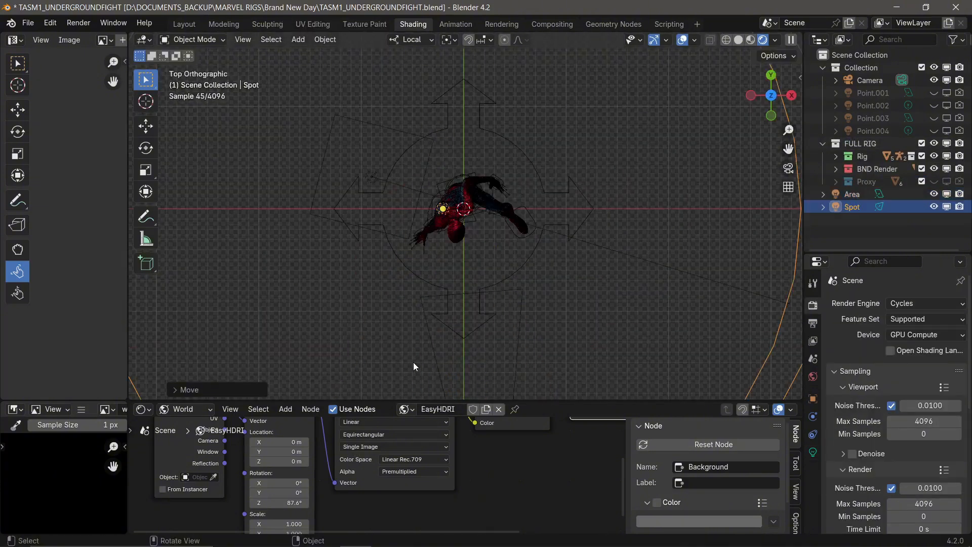
{"action": "key", "text": "g"}
{"action": "left_click", "coordinate": [430, 371]}
{"action": "key", "text": "KP_0"}
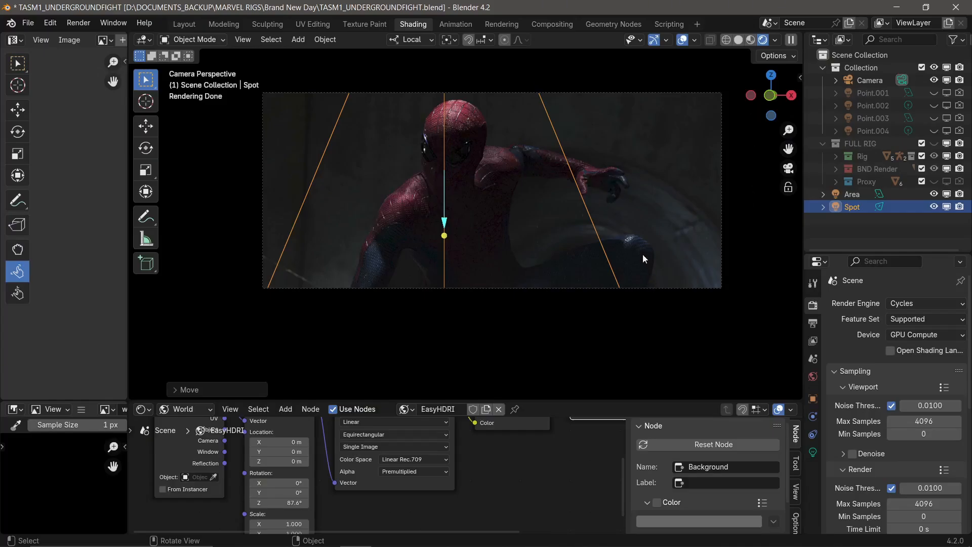
{"action": "left_click", "coordinate": [934, 143]}
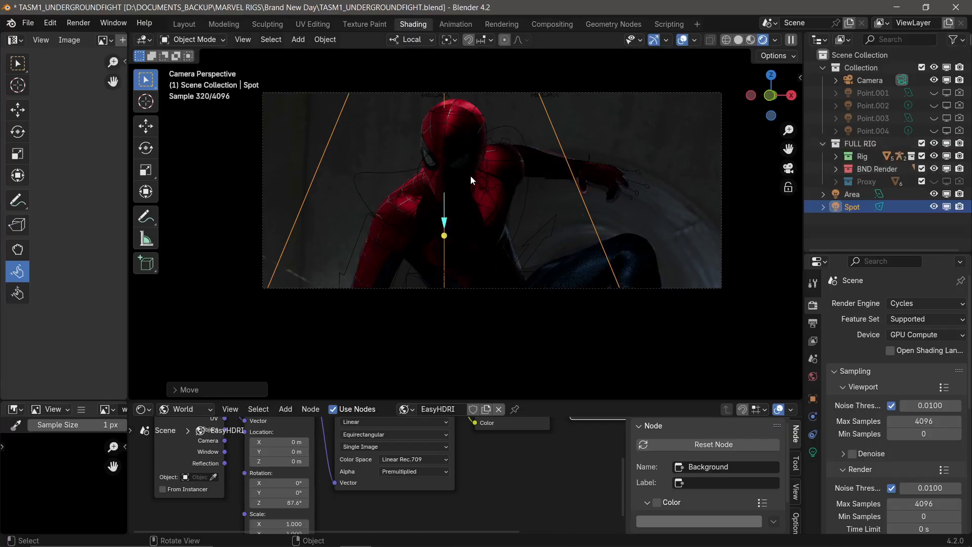
- Set the spot light's beam blend to 1.000
{"action": "key", "text": "KP_3"}
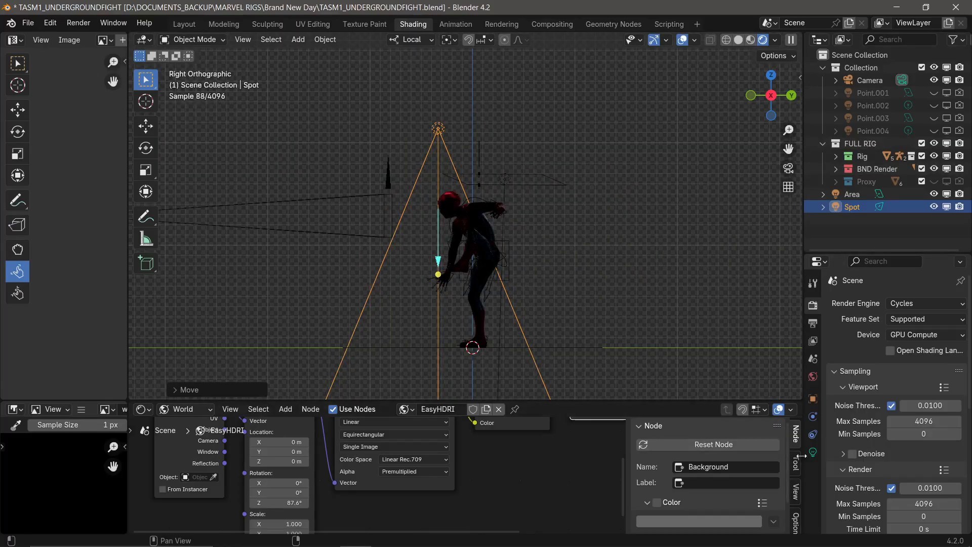
{"action": "left_click", "coordinate": [814, 453]}
{"action": "key", "text": "KP_0"}
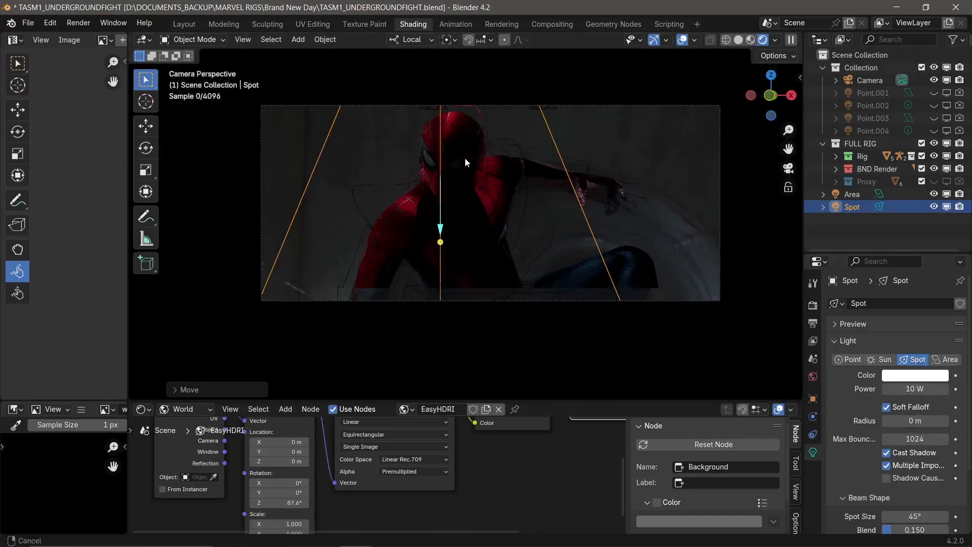
{"action": "middle_click_drag", "start_coordinate": [465, 157], "coordinate": [464, 180], "text": "shift"}
{"action": "scroll", "coordinate": [464, 180], "scroll_direction": "up", "scroll_amount": 1}
{"action": "scroll", "coordinate": [922, 488], "scroll_direction": "down", "scroll_amount": 2}
{"action": "left_click_drag", "start_coordinate": [916, 480], "coordinate": [949, 480]}
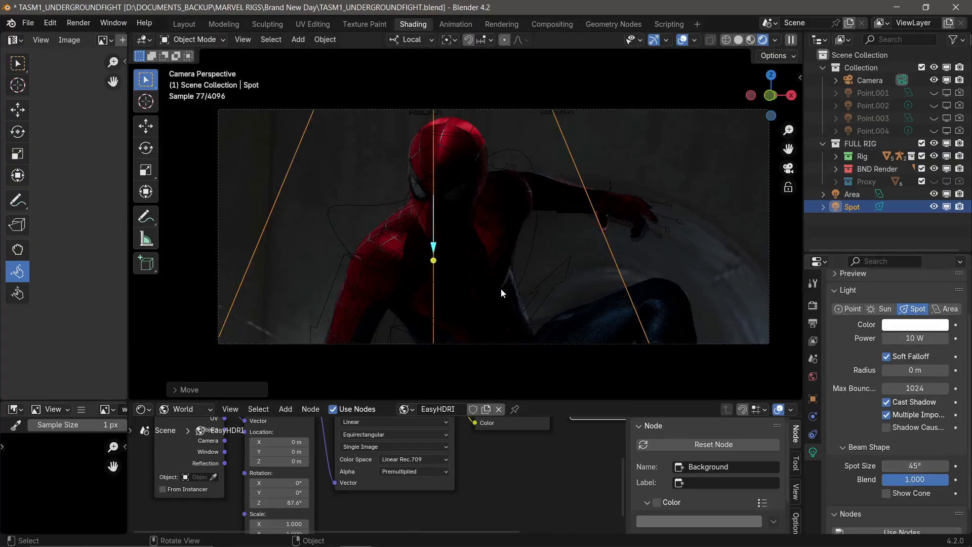
- Rotate the spot light slightly in camera view and narrow its spot size to 27°
{"action": "key", "text": "t"}
{"action": "key", "text": "r"}
{"action": "left_click", "coordinate": [367, 273]}
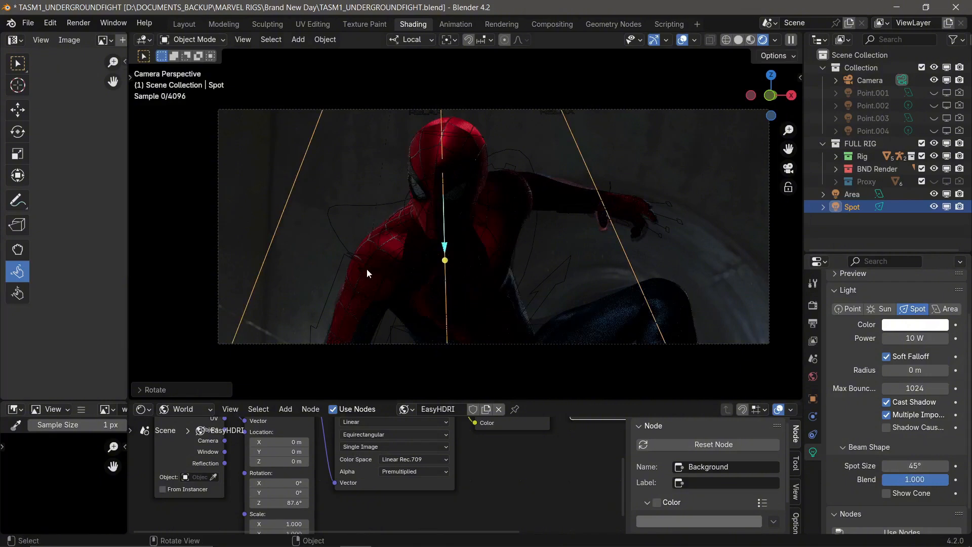
{"action": "left_click_drag", "start_coordinate": [915, 466], "coordinate": [905, 466]}
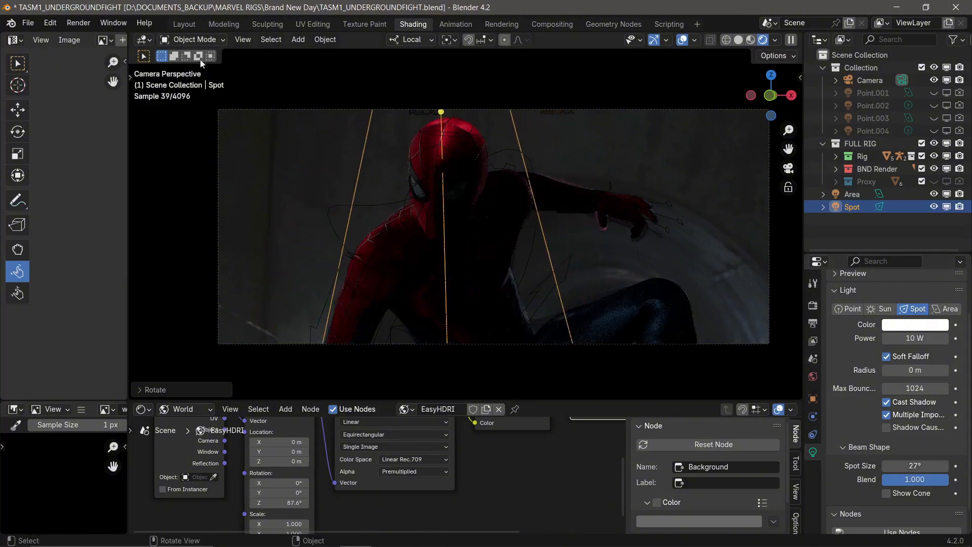
- Toggle the spot light's visibility to compare the character's lighting with and without it
{"action": "left_click", "coordinate": [934, 208]}
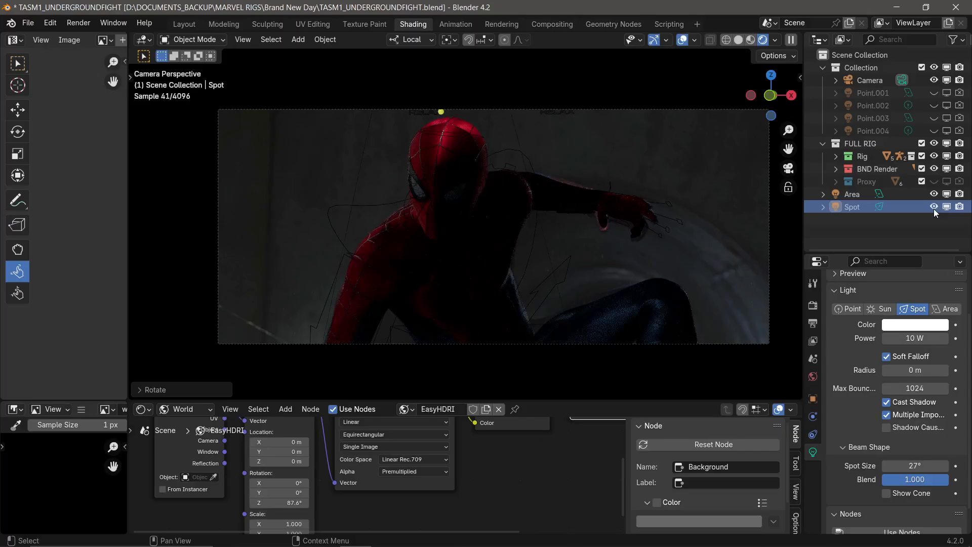
{"action": "left_click", "coordinate": [934, 209]}
{"action": "left_click", "coordinate": [934, 209]}
- Select the spot light and shift it slightly along its local Y axis in top view
{"action": "middle_click_drag", "start_coordinate": [583, 155], "coordinate": [437, 170]}
{"action": "key", "text": "KP_7"}
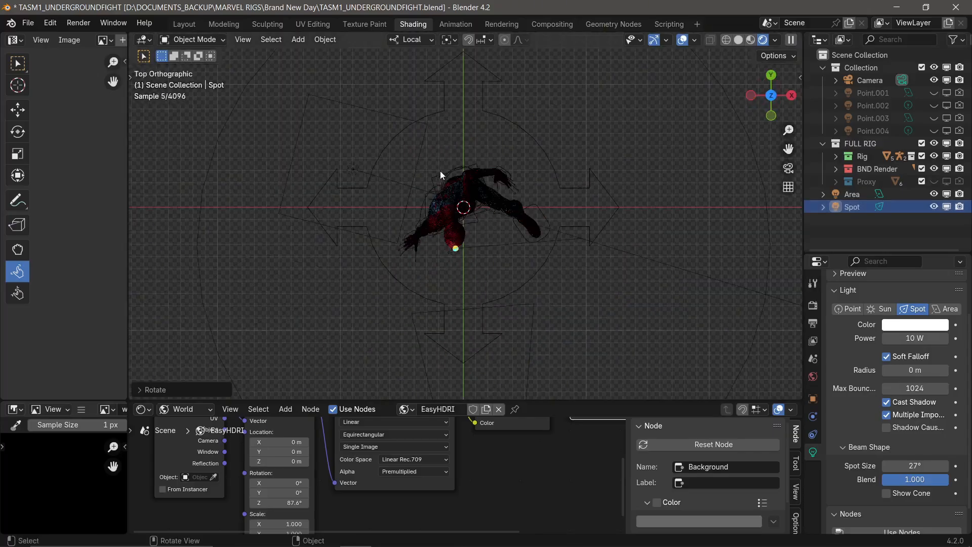
{"action": "scroll", "coordinate": [443, 203], "scroll_direction": "up", "scroll_amount": 4}
{"action": "left_click", "coordinate": [447, 259]}
{"action": "middle_click_drag", "start_coordinate": [447, 260], "coordinate": [413, 150]}
{"action": "left_click", "coordinate": [412, 150]}
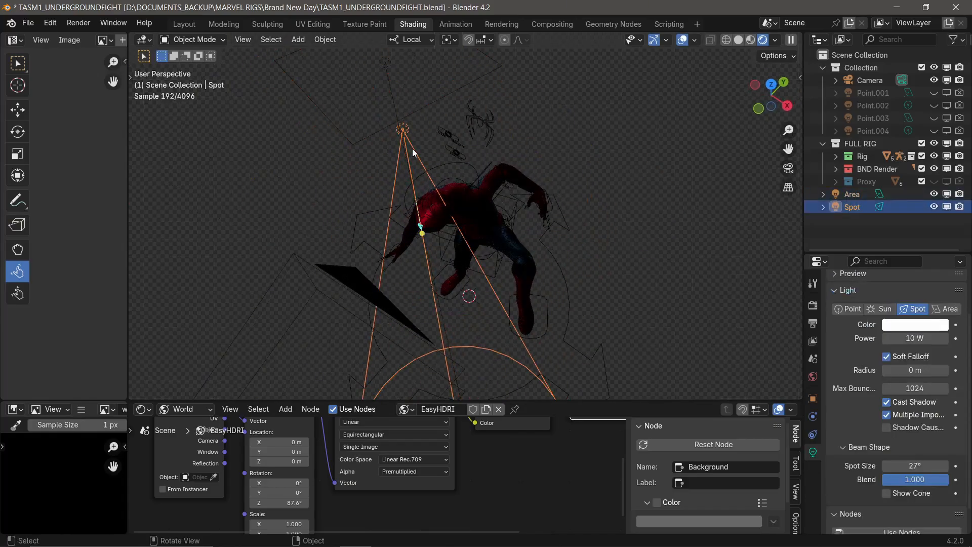
{"action": "key", "text": "KP_7"}
{"action": "key", "text": "g"}
{"action": "key", "text": "y"}
{"action": "left_click", "coordinate": [412, 145]}
{"action": "key", "text": "KP_0"}
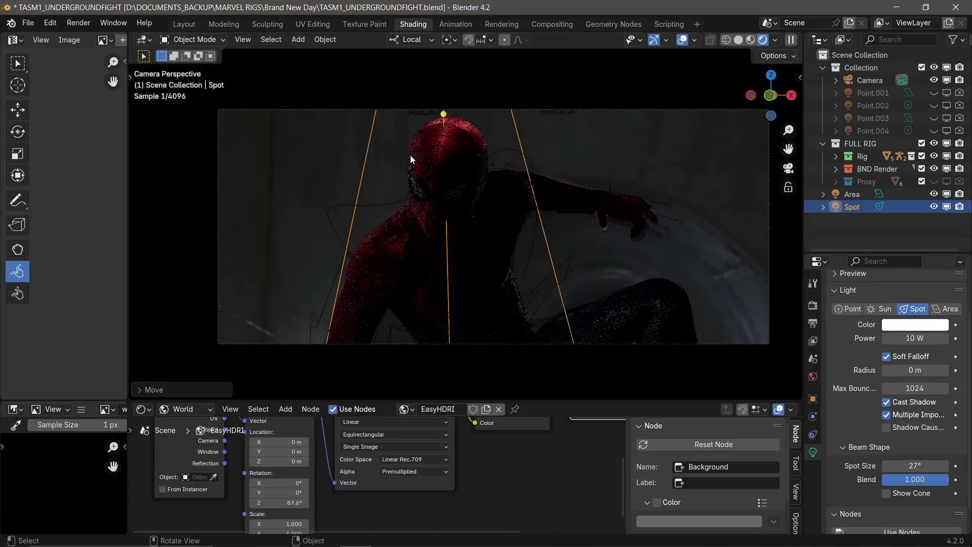
- Compare the character with the background photo, move the spot light farther forward in right view and tilt its beam back toward the character
{"action": "left_click", "coordinate": [934, 144]}
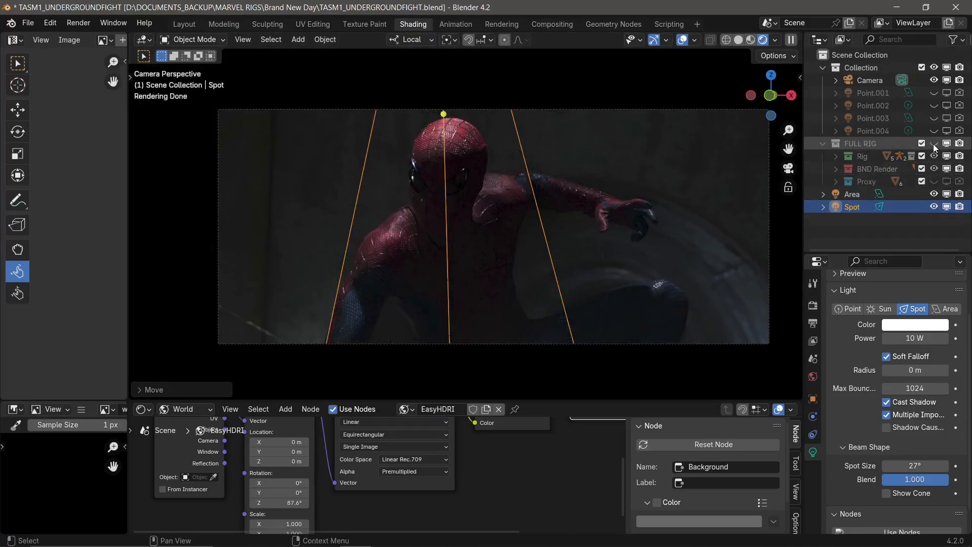
{"action": "left_click", "coordinate": [934, 144]}
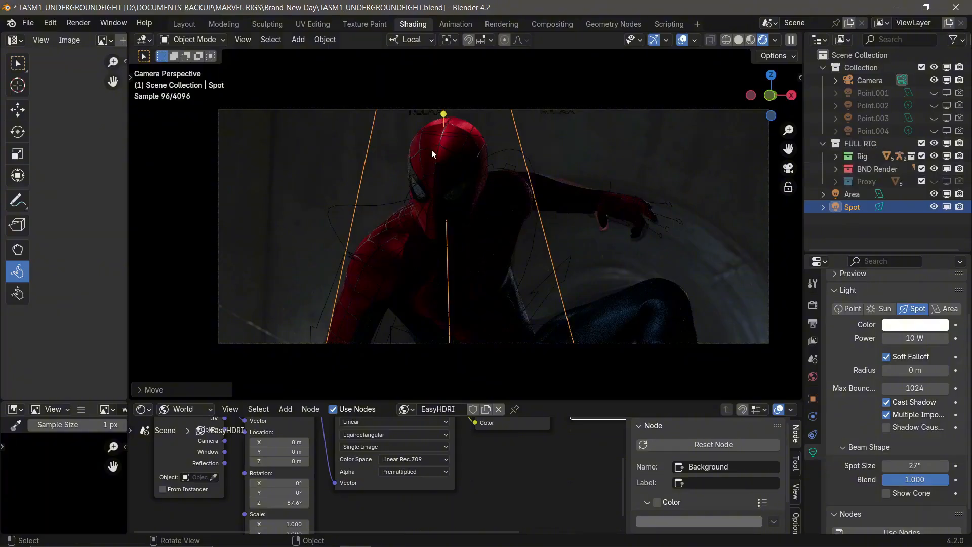
{"action": "key", "text": "KP_3"}
{"action": "key", "text": "g"}
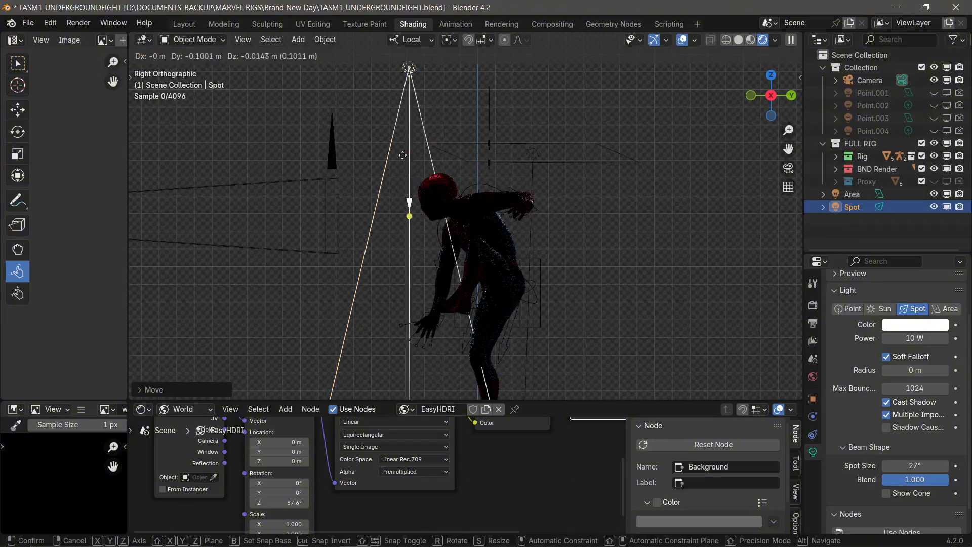
{"action": "left_click", "coordinate": [414, 176]}
{"action": "key", "text": "t"}
{"action": "key", "text": "r"}
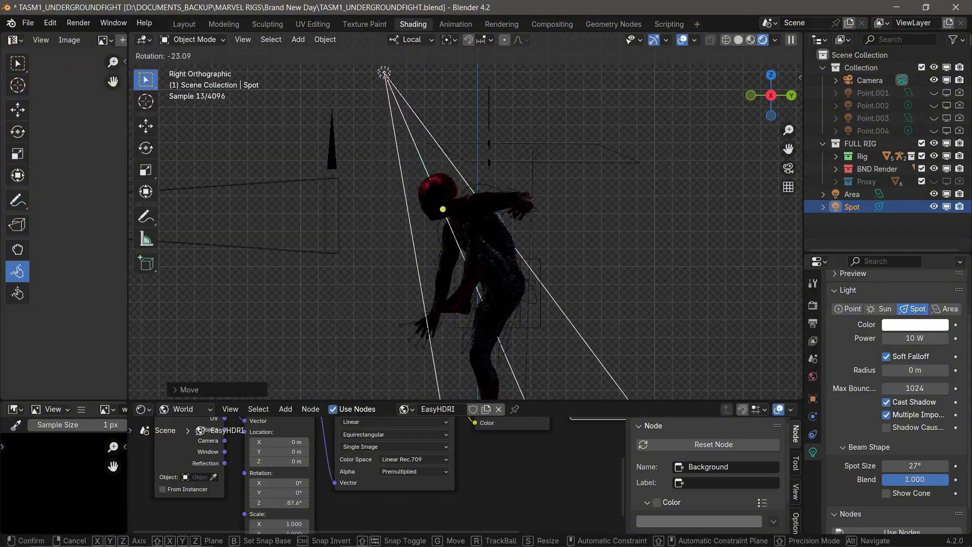
{"action": "left_click", "coordinate": [482, 205]}
{"action": "key", "text": "KP_0"}
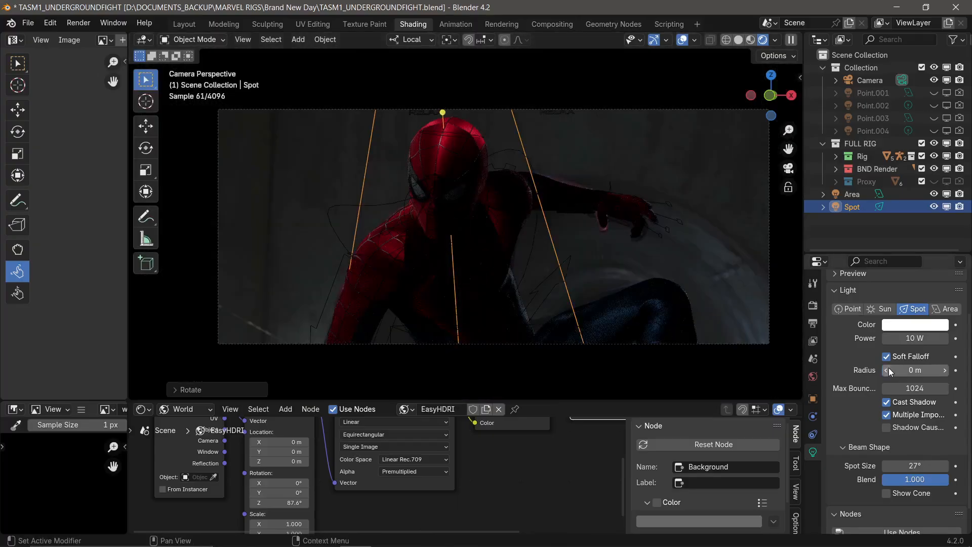
- Set the spot light's power to 17.65 W and its spot size to 26.3°, and compare the shot with FULL RIG hidden
{"action": "left_click_drag", "start_coordinate": [915, 339], "coordinate": [932, 340]}
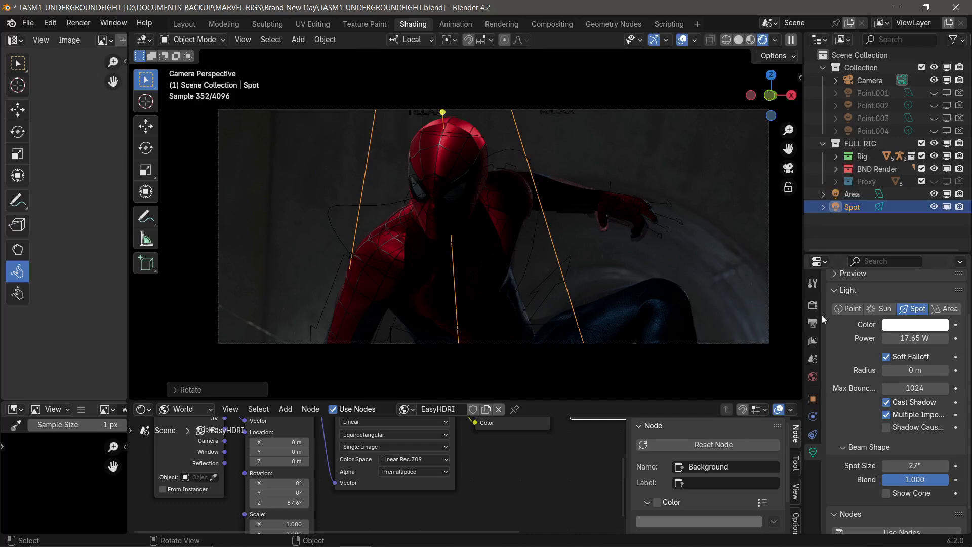
{"action": "mouse_move", "coordinate": [911, 465]}
{"action": "left_mouse_down"}
{"action": "mouse_move", "coordinate": [874, 465]}
{"action": "mouse_move", "coordinate": [912, 466]}
{"action": "left_mouse_up"}
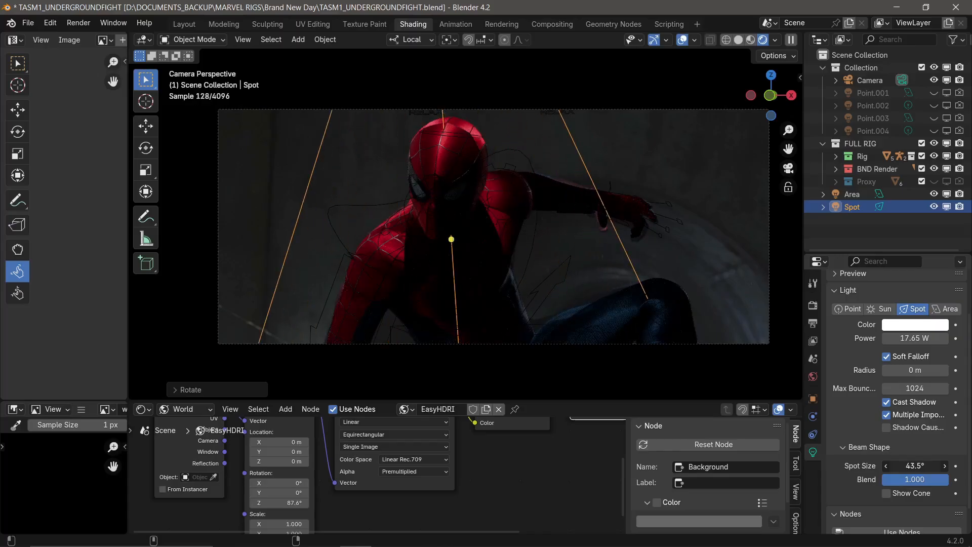
{"action": "mouse_move", "coordinate": [912, 465]}
{"action": "left_mouse_down"}
{"action": "mouse_move", "coordinate": [880, 465]}
{"action": "mouse_move", "coordinate": [905, 465]}
{"action": "mouse_move", "coordinate": [894, 466]}
{"action": "left_mouse_up"}
{"action": "left_click", "coordinate": [934, 143]}
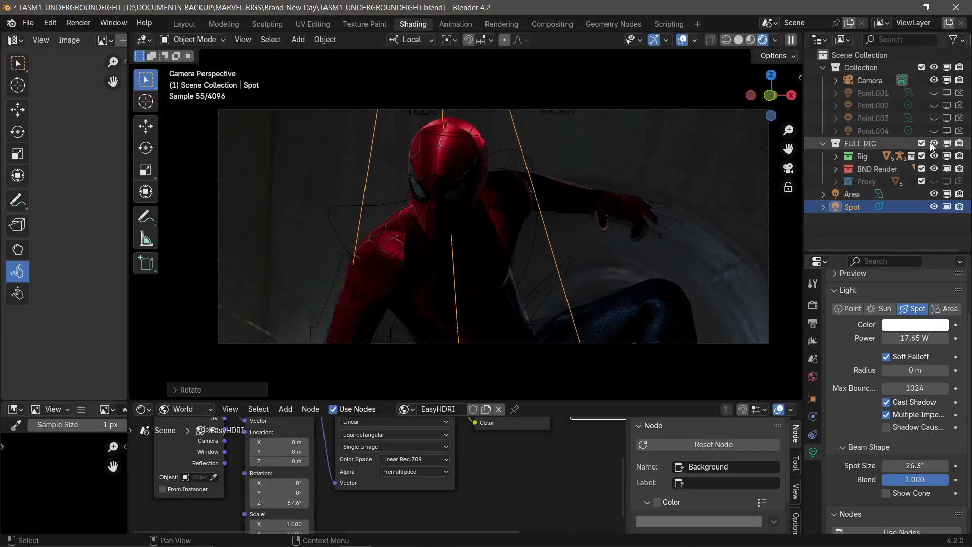
{"action": "left_click", "coordinate": [931, 142]}
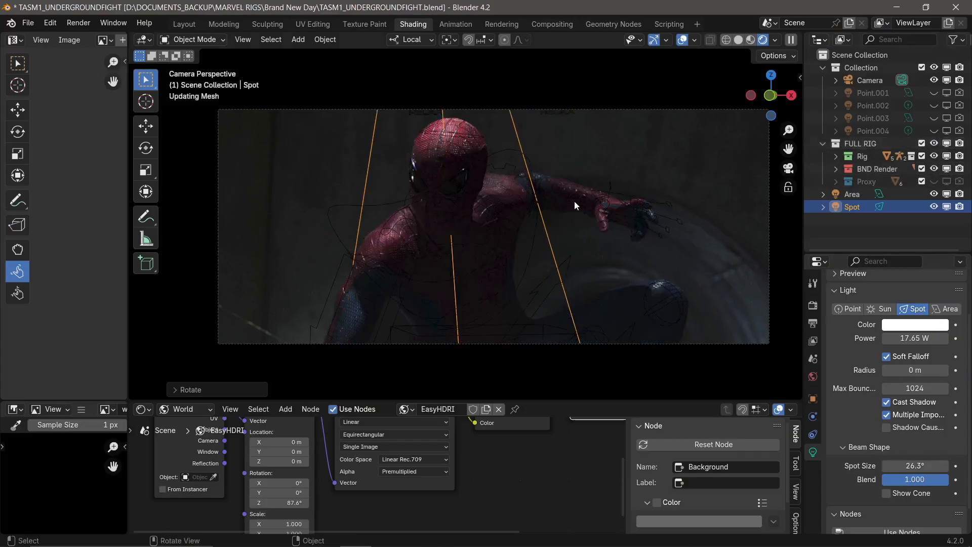
- Reposition the spot light slightly and rotate its beam around the head in top view
{"action": "key", "text": "KP_7"}
{"action": "scroll", "coordinate": [506, 232], "scroll_direction": "up", "scroll_amount": 3}
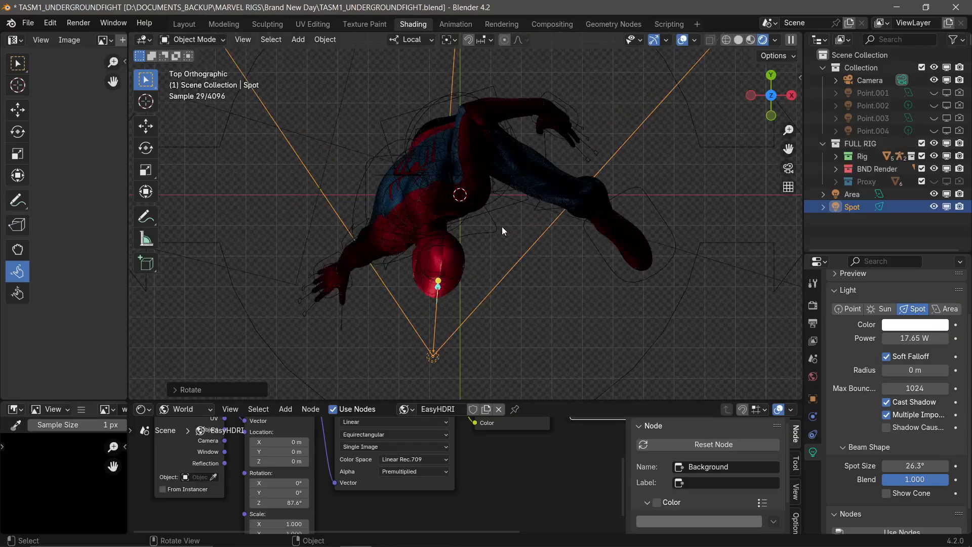
{"action": "key", "text": "r"}
{"action": "left_click", "coordinate": [521, 181]}
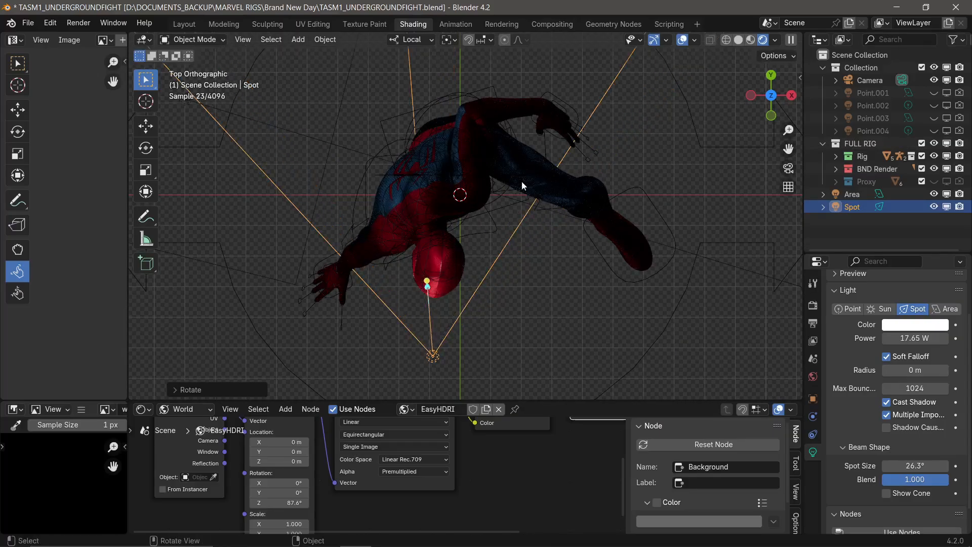
{"action": "key", "text": "g"}
{"action": "left_click", "coordinate": [532, 190]}
{"action": "key", "text": "r"}
{"action": "left_click", "coordinate": [540, 177]}
{"action": "key", "text": "KP_0"}
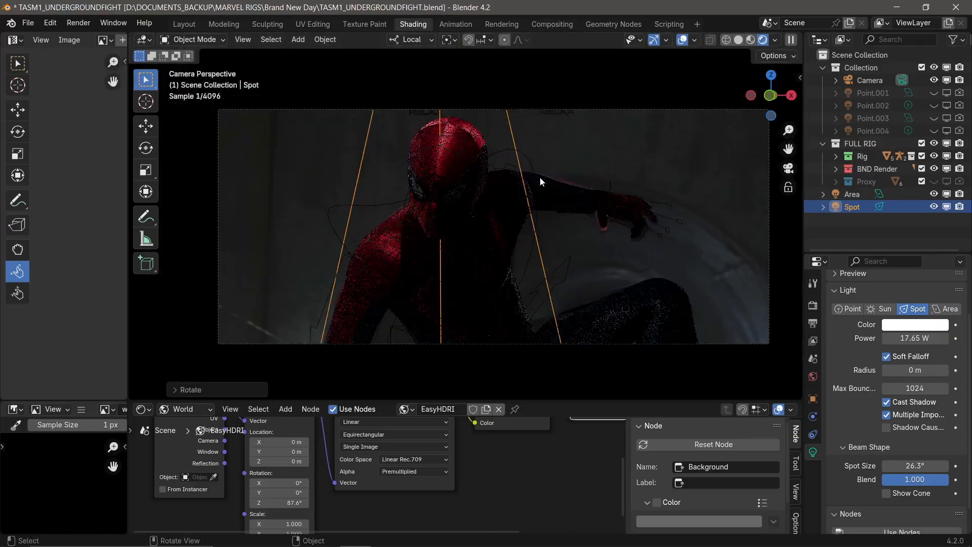
- Rotate the spot light about 2.56° in camera view, deselect it, and hide FULL RIG to compare with the background photo
{"action": "key", "text": "r"}
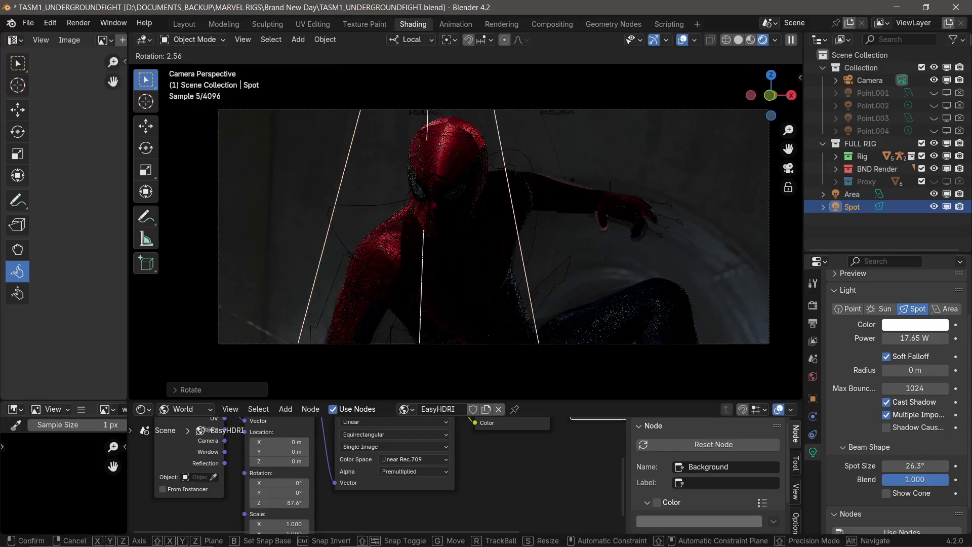
{"action": "left_click", "coordinate": [652, 150]}
{"action": "left_click", "coordinate": [649, 151]}
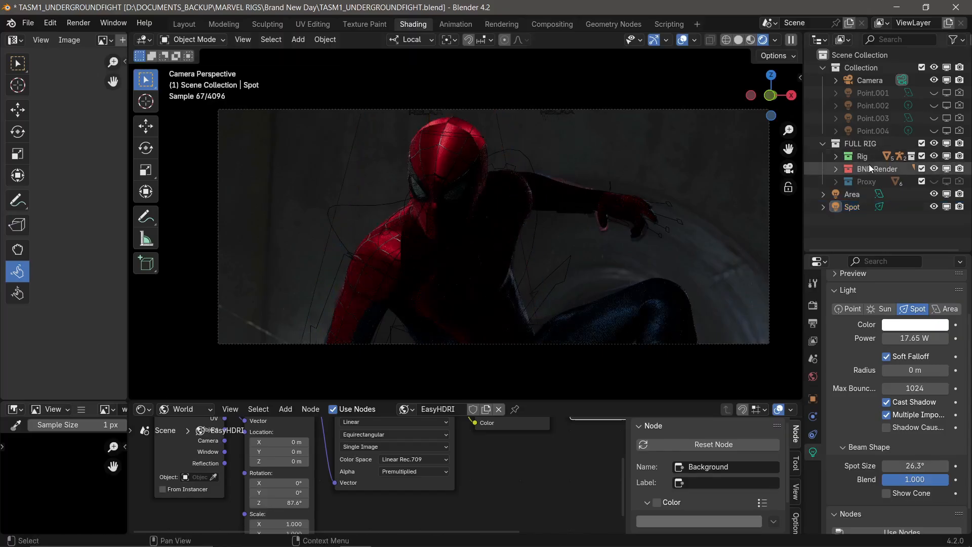
{"action": "left_click", "coordinate": [929, 144]}
{"action": "left_click", "coordinate": [930, 144]}
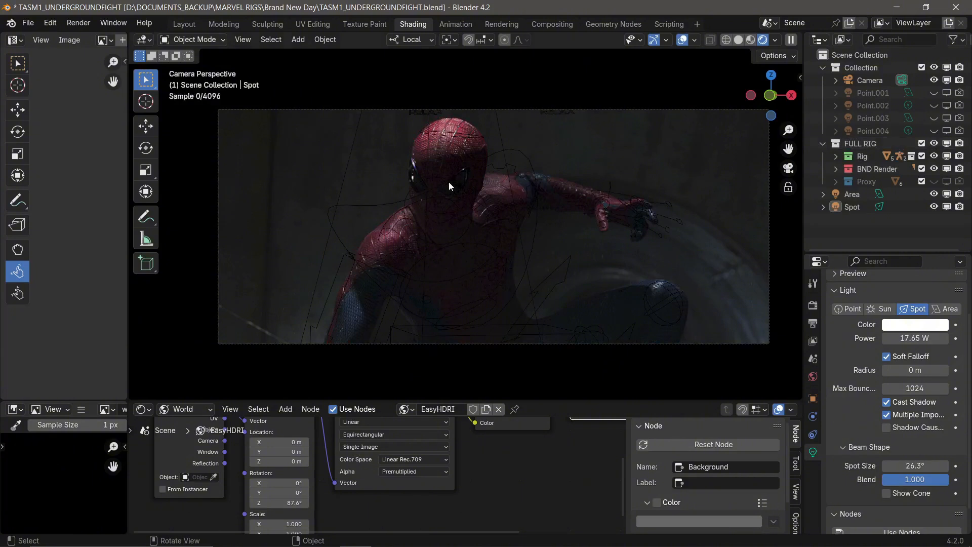
{"action": "left_click", "coordinate": [933, 143]}
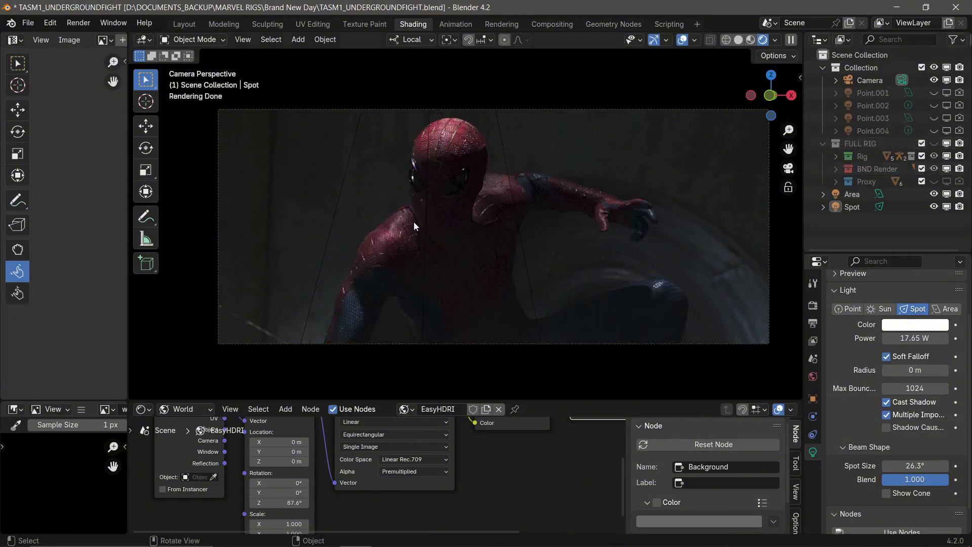
- Show FULL RIG, duplicate the spot light in top view, and place the copy farther back above the character's shoulder
{"action": "left_click", "coordinate": [936, 143]}
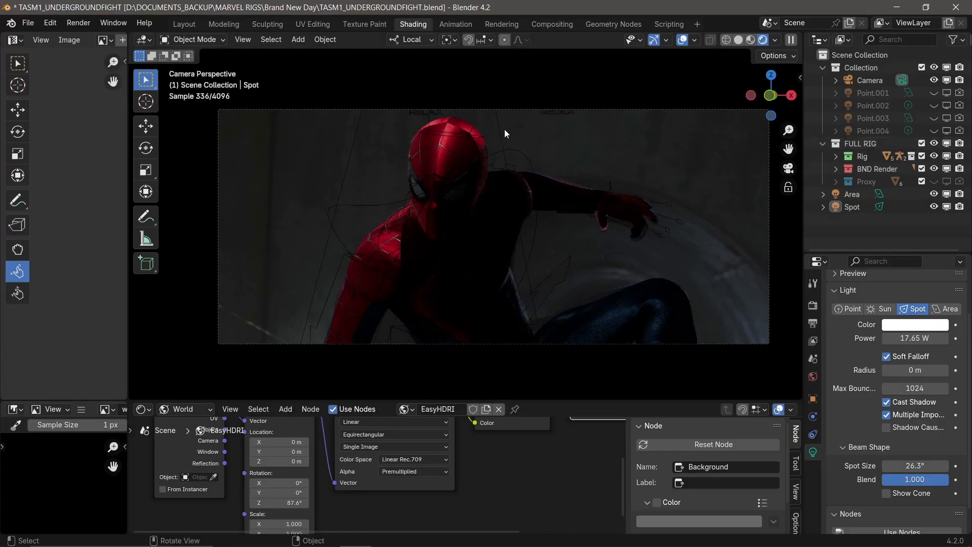
{"action": "key", "text": "KP_7"}
{"action": "key", "text": "shift+d"}
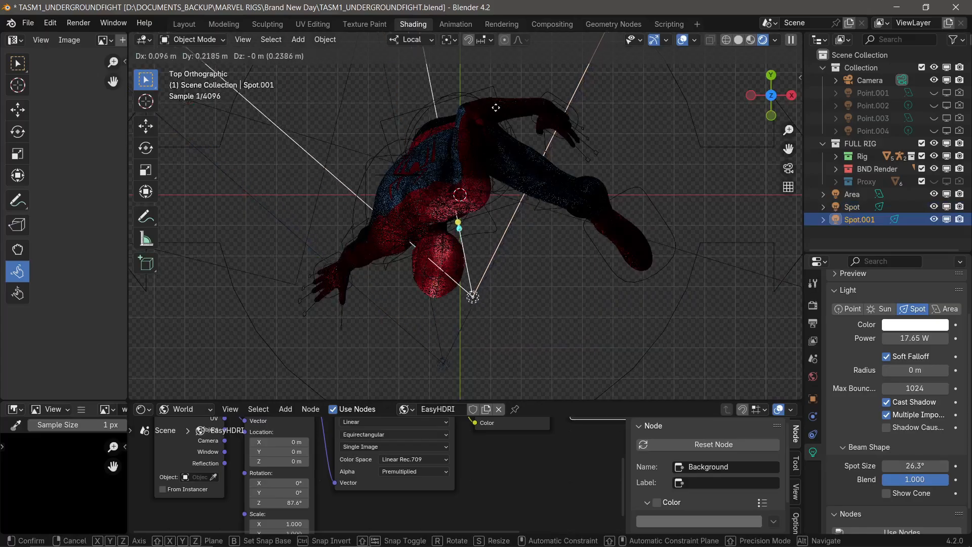
{"action": "left_click", "coordinate": [497, 72]}
{"action": "key", "text": "KP_0"}
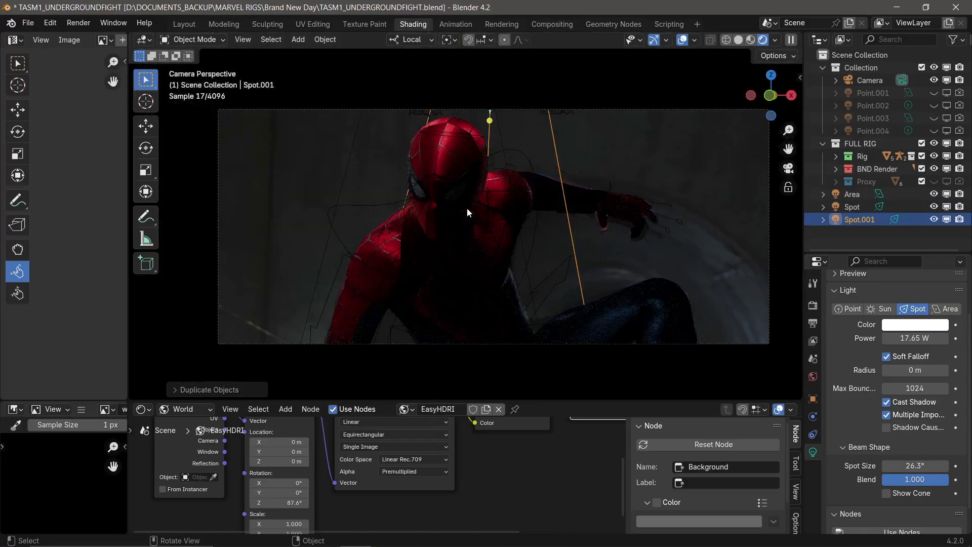
- Rotate the duplicated spot light toward the outstretched arm in camera view and set its spot size to 39.9°
{"action": "key", "text": "r"}
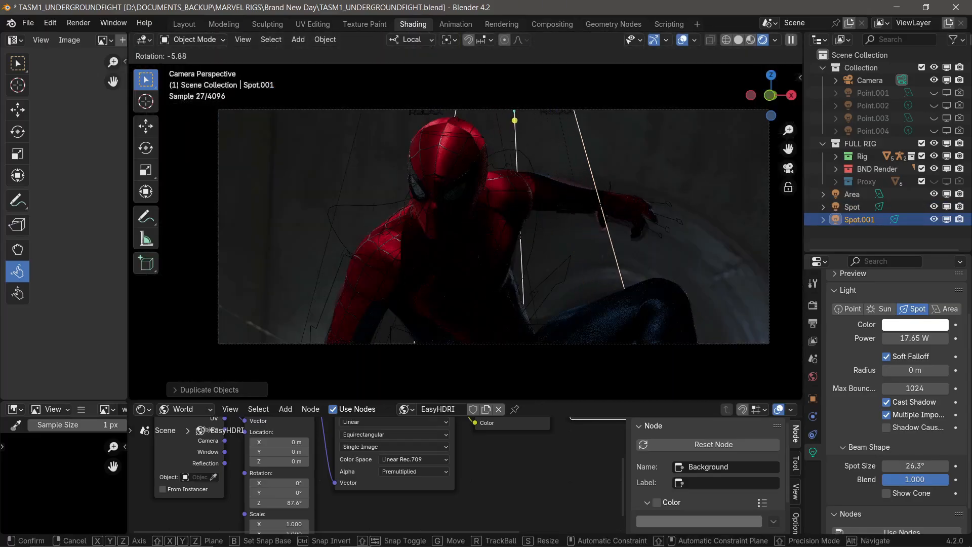
{"action": "left_click", "coordinate": [603, 195]}
{"action": "key", "text": "KP_3"}
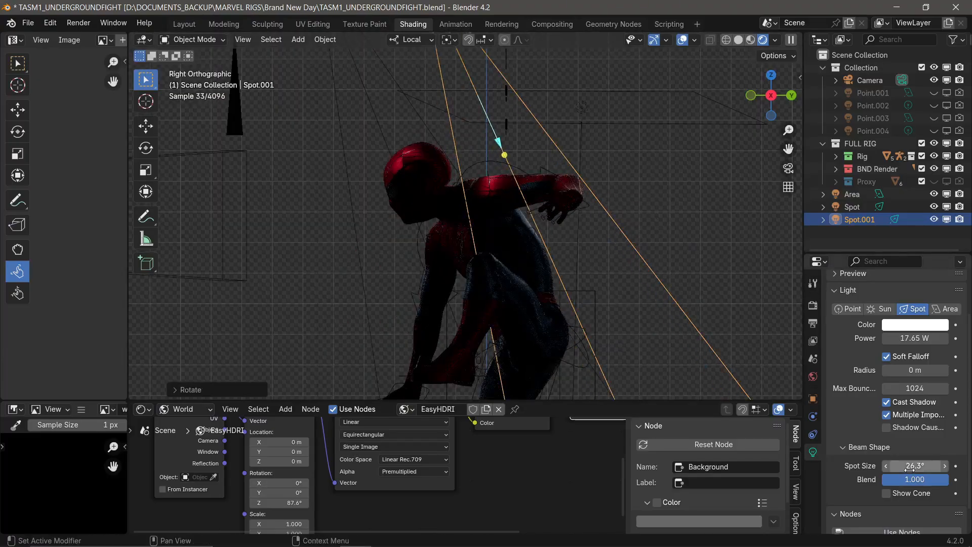
{"action": "left_click_drag", "start_coordinate": [909, 465], "coordinate": [936, 465]}
{"action": "key", "text": "KP_0"}
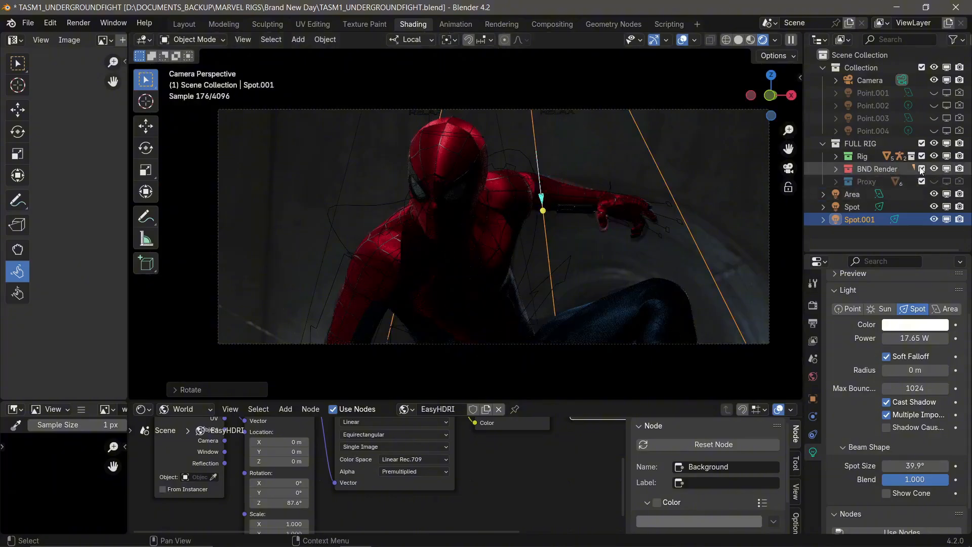
{"action": "left_click", "coordinate": [935, 143]}
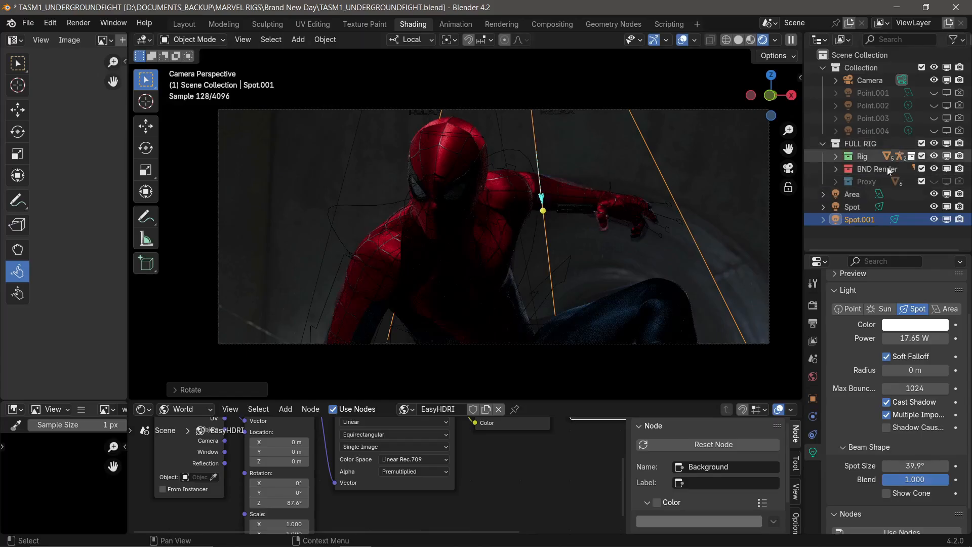
- Reposition the duplicated spot light in right view and tilt its beam almost straight down over the shoulder and arm
{"action": "key", "text": "KP_3"}
{"action": "key", "text": "r"}
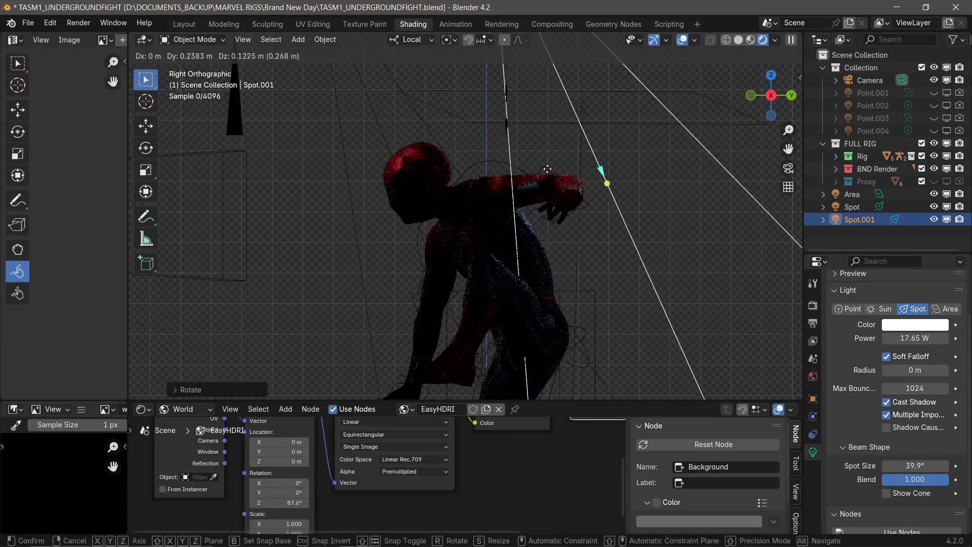
{"action": "left_click", "coordinate": [589, 208]}
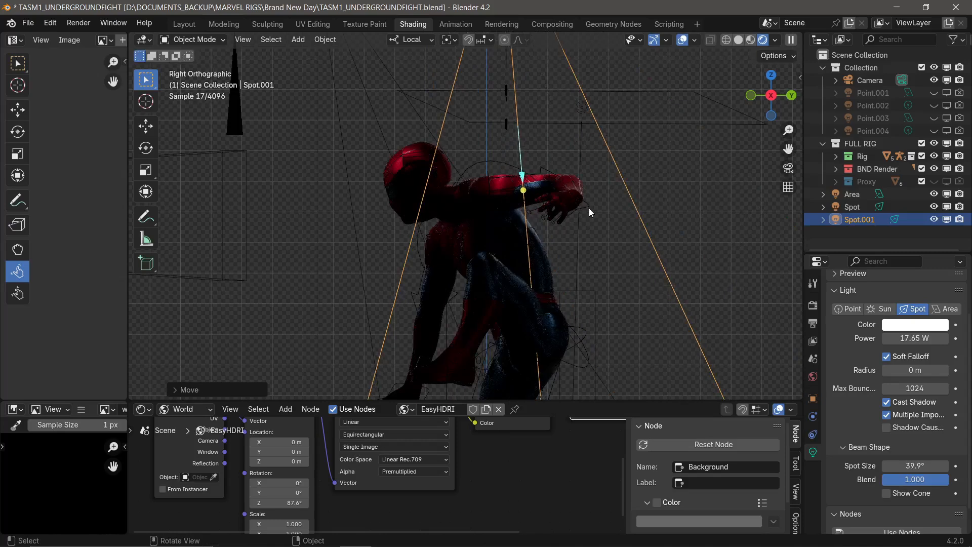
{"action": "key", "text": "KP_0"}
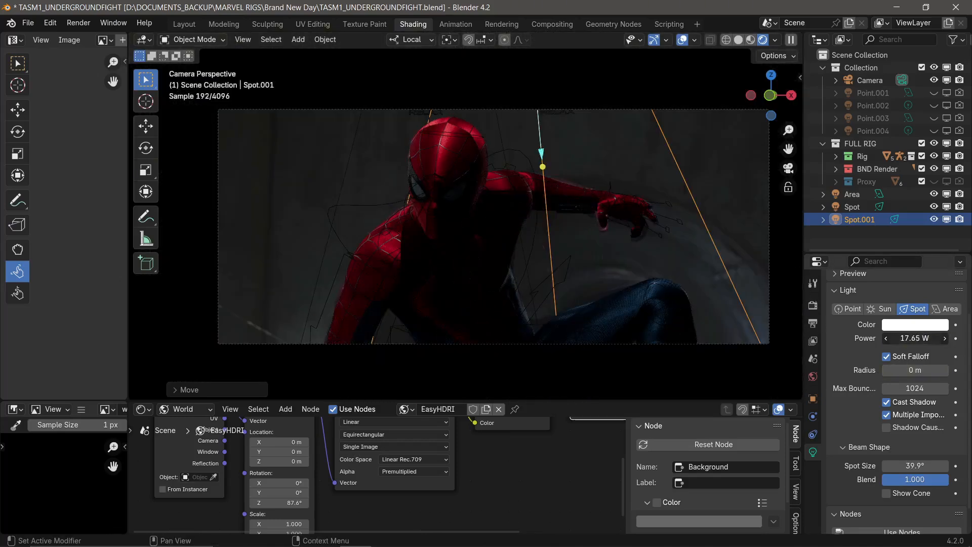
- Set the duplicated spot light's power to 20.55 W and compare the shot with FULL RIG hidden and shown
{"action": "mouse_move", "coordinate": [915, 338]}
{"action": "left_mouse_down"}
{"action": "mouse_move", "coordinate": [947, 338]}
{"action": "mouse_move", "coordinate": [899, 338]}
{"action": "left_mouse_up"}
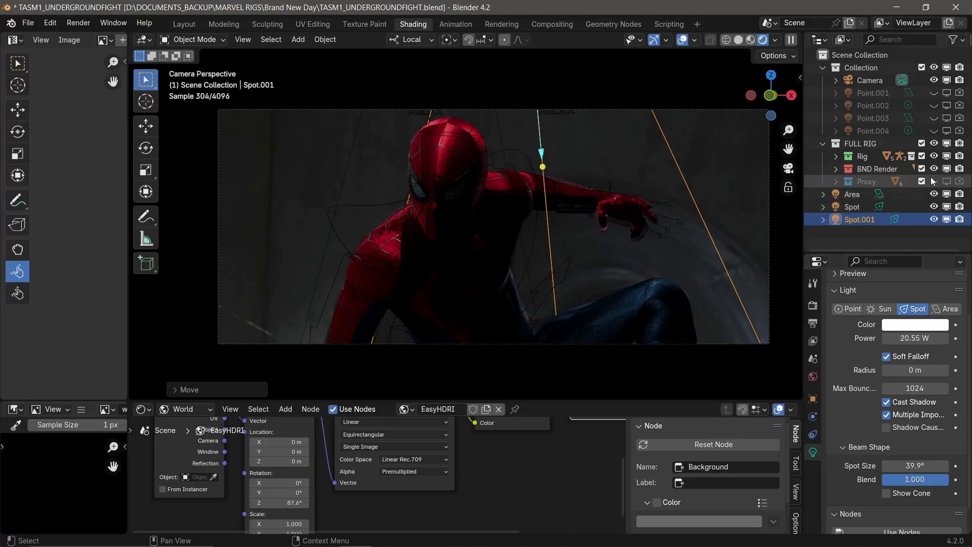
{"action": "left_click", "coordinate": [935, 145]}
{"action": "left_click", "coordinate": [934, 145]}
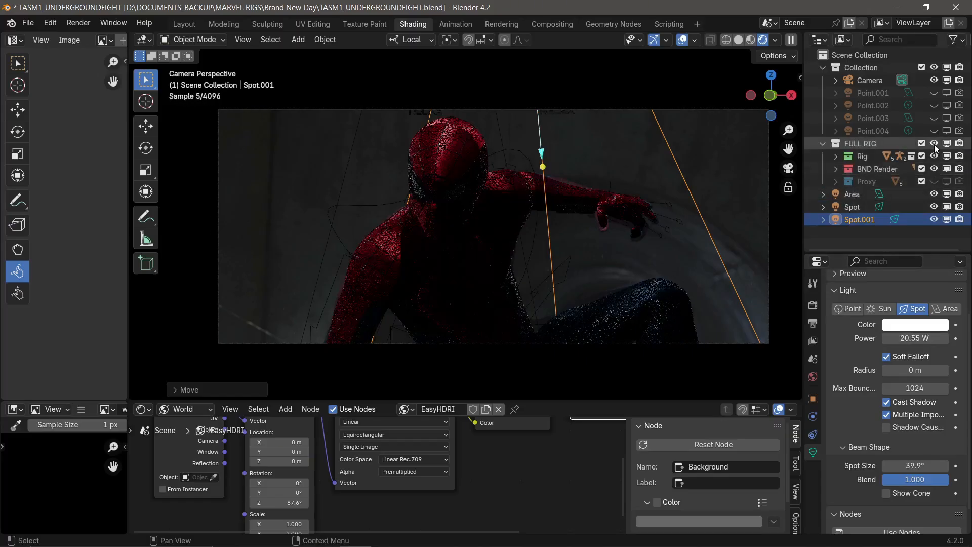
{"action": "left_click", "coordinate": [935, 145]}
{"action": "left_click", "coordinate": [935, 145]}
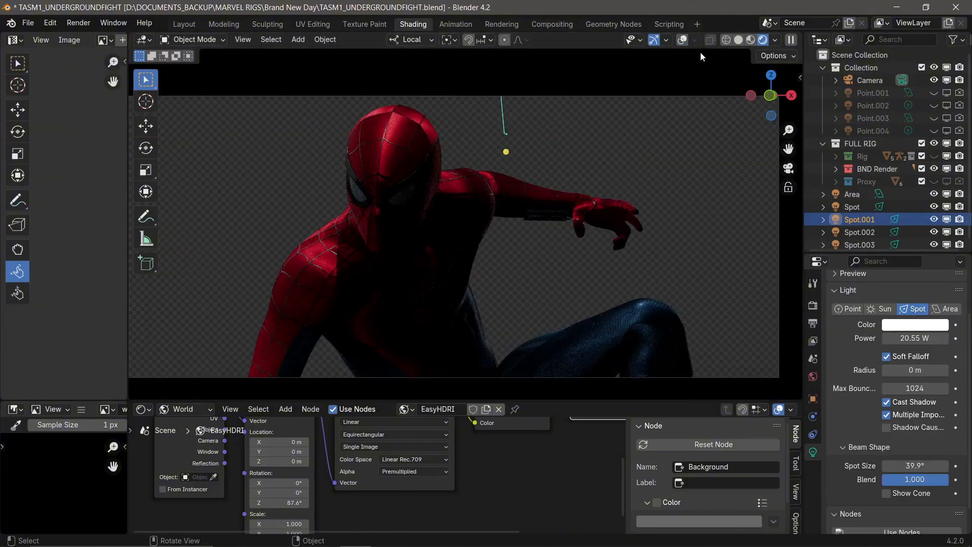
- Show the viewport overlays and compare the lit character with the background photo by toggling FULL RIG's visibility
{"action": "left_click", "coordinate": [683, 40]}
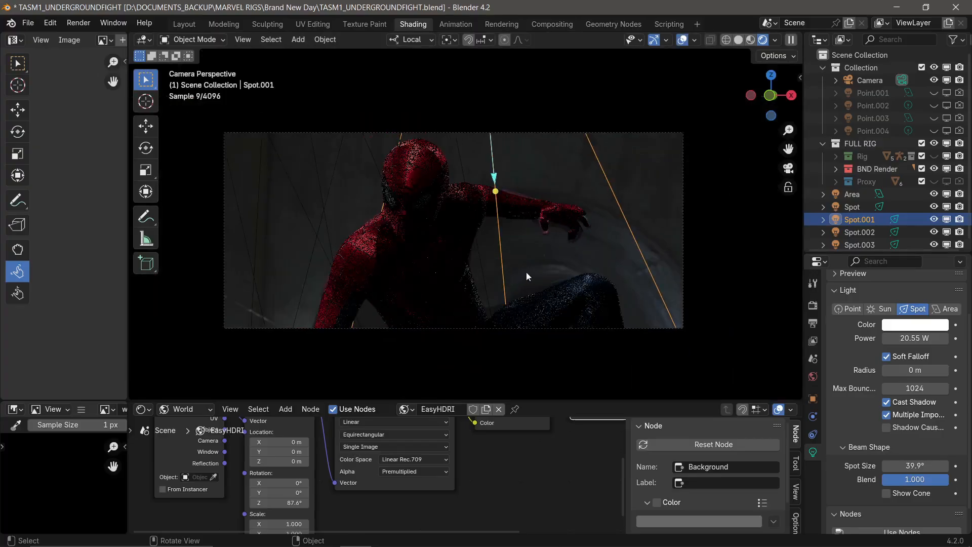
{"action": "scroll", "coordinate": [630, 227], "scroll_direction": "down", "scroll_amount": 1}
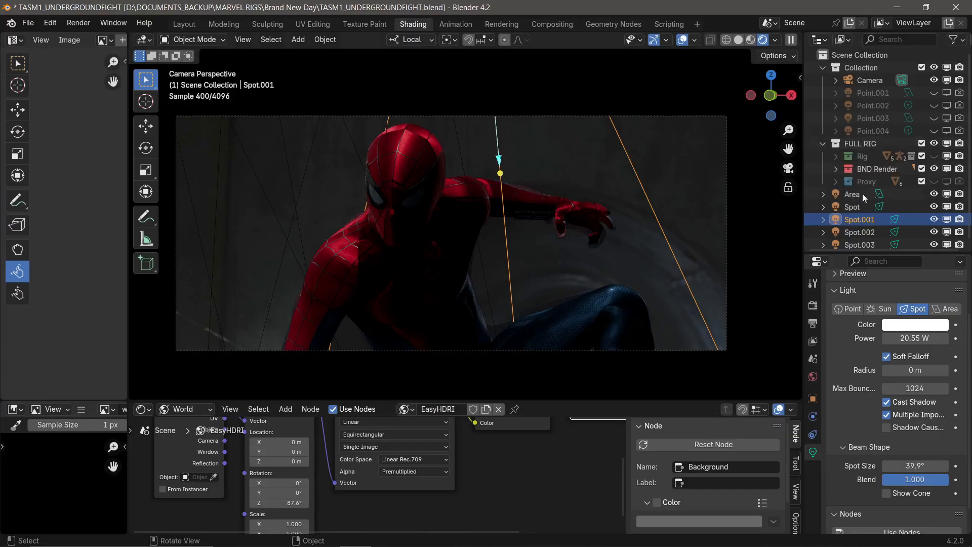
{"action": "left_click", "coordinate": [934, 144]}
{"action": "left_click", "coordinate": [932, 145]}
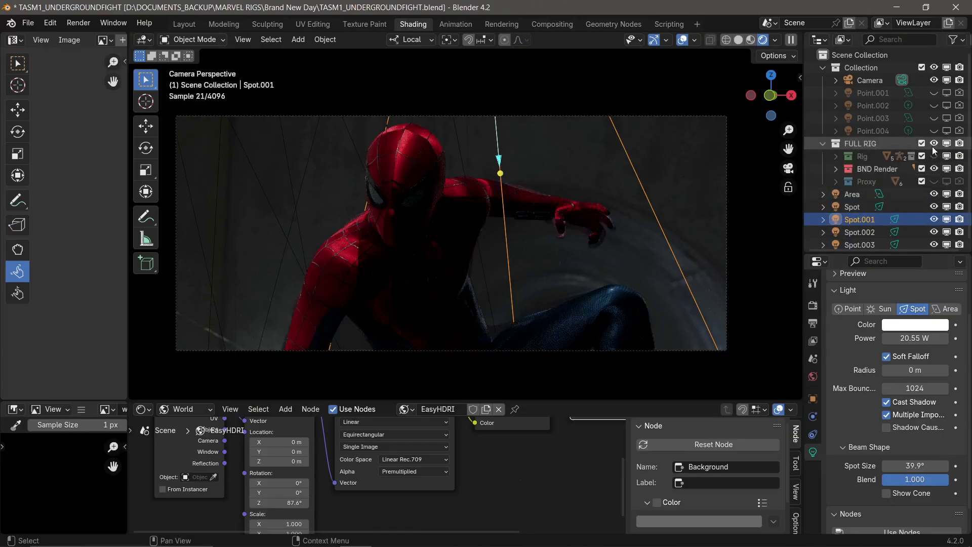
{"action": "left_click", "coordinate": [932, 146]}
{"action": "left_click", "coordinate": [932, 146]}
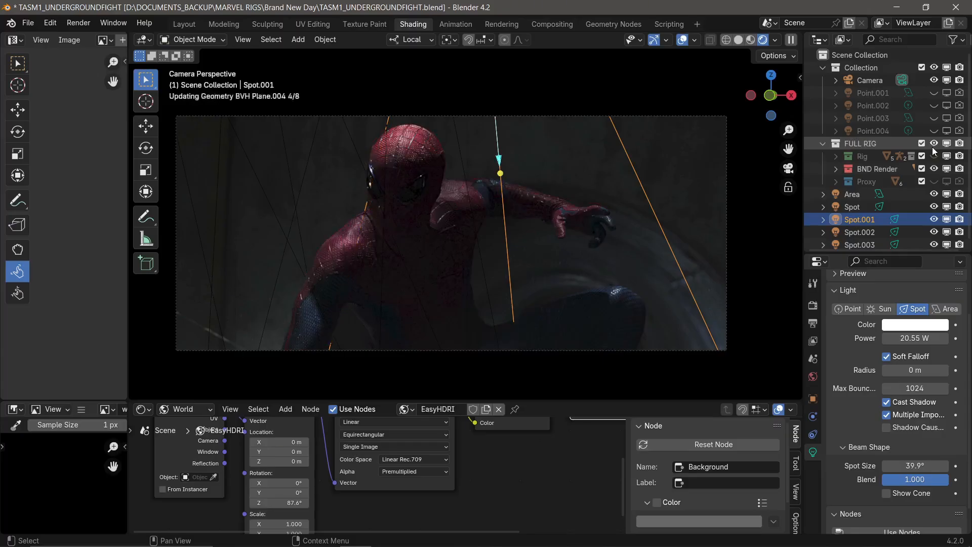
{"action": "left_click", "coordinate": [932, 145]}
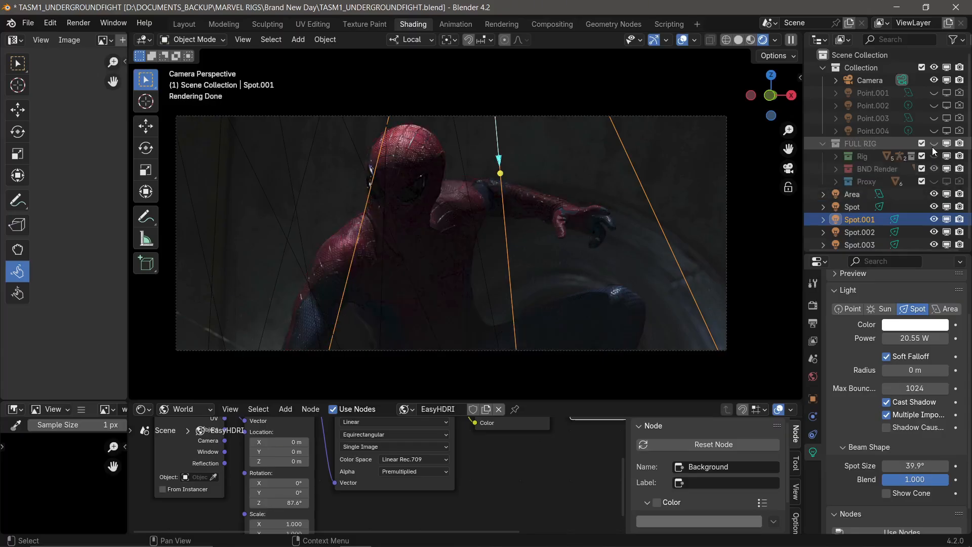
{"action": "left_click", "coordinate": [932, 146]}
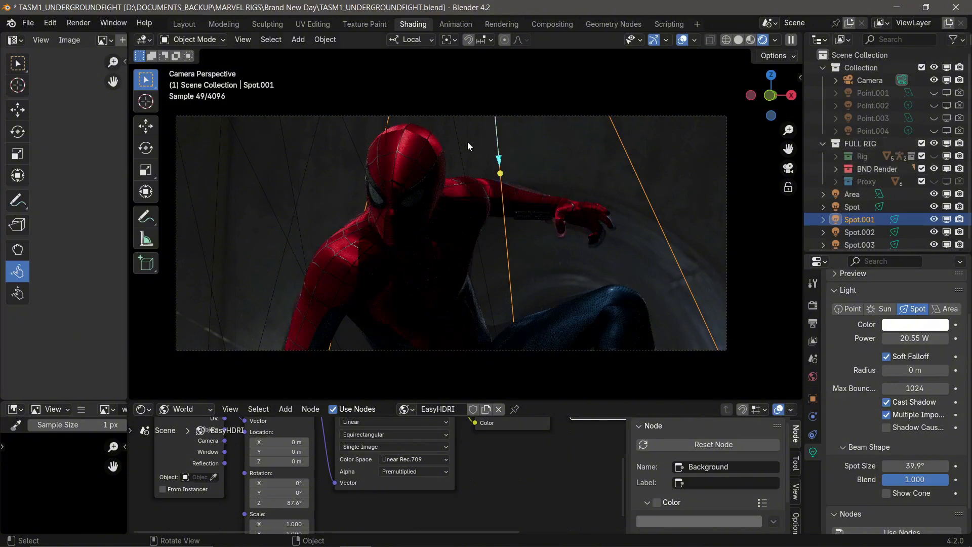
- Duplicate the area light, place the copy on the opposite side of the character, and rotate it in the perspective view
{"action": "middle_click_drag", "start_coordinate": [467, 141], "coordinate": [371, 190]}
{"action": "left_click", "coordinate": [372, 185]}
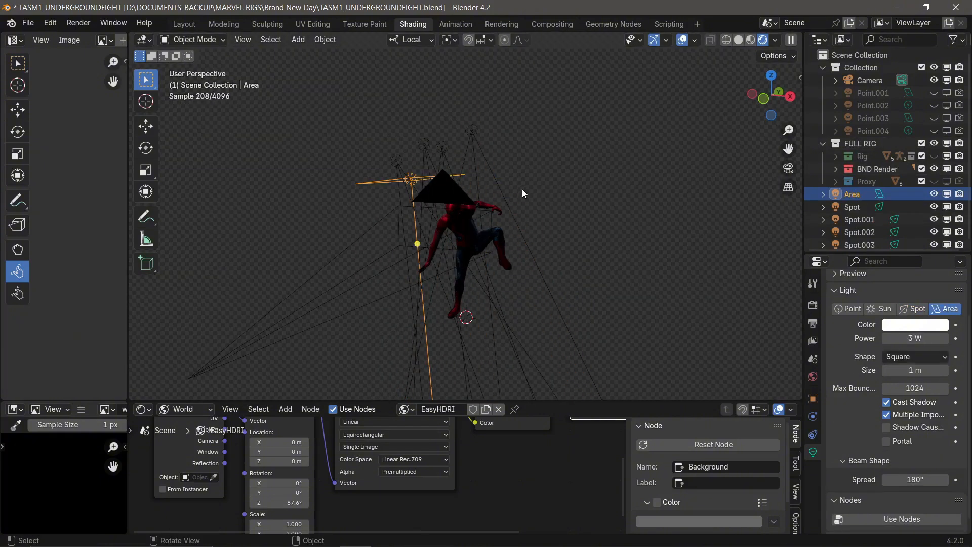
{"action": "middle_click_drag", "start_coordinate": [523, 190], "coordinate": [393, 201], "text": "shift"}
{"action": "key", "text": "shift+d"}
{"action": "left_click", "coordinate": [603, 250]}
{"action": "middle_click_drag", "start_coordinate": [595, 251], "coordinate": [551, 260]}
{"action": "key", "text": "r"}
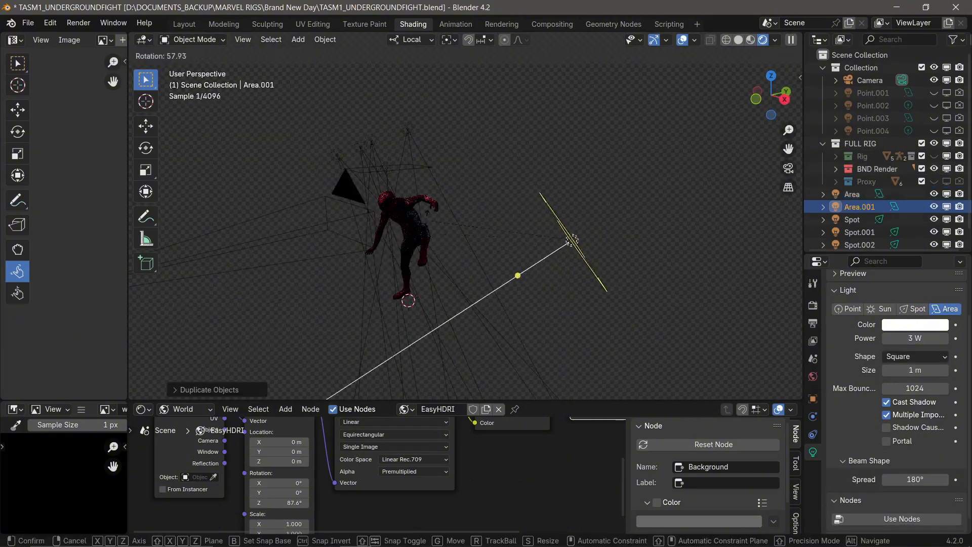
{"action": "left_click", "coordinate": [447, 132]}
{"action": "key", "text": "KP_0"}
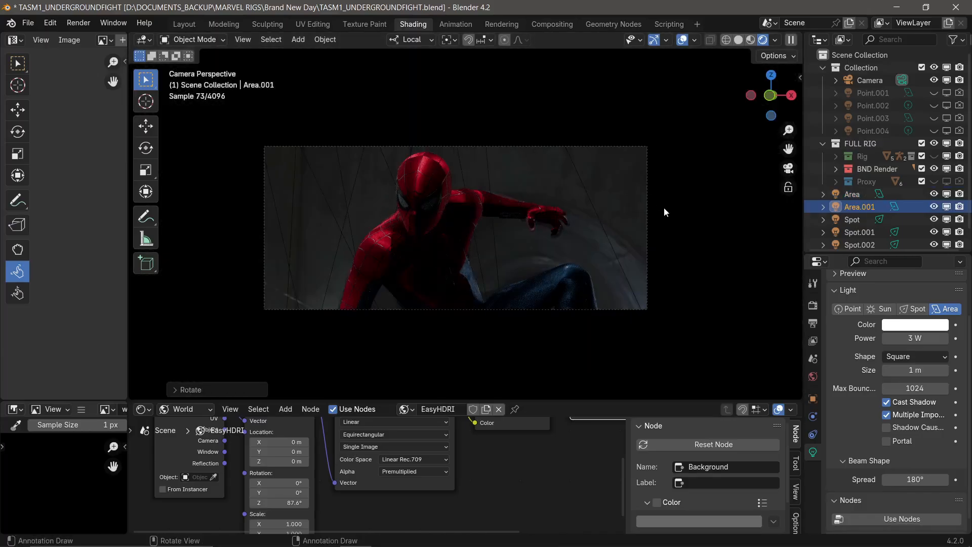
- Move the duplicated area light in camera view and rotate it in top view to shine on the character from behind
{"action": "key", "text": "g"}
{"action": "left_click", "coordinate": [570, 243]}
{"action": "key", "text": "KP_7"}
{"action": "key", "text": "r"}
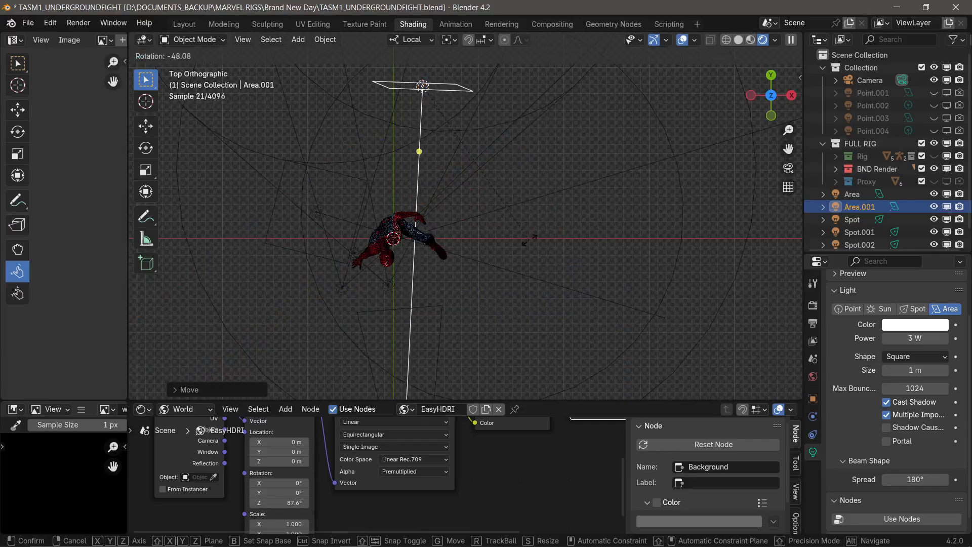
{"action": "left_click", "coordinate": [494, 226]}
{"action": "key", "text": "KP_0"}
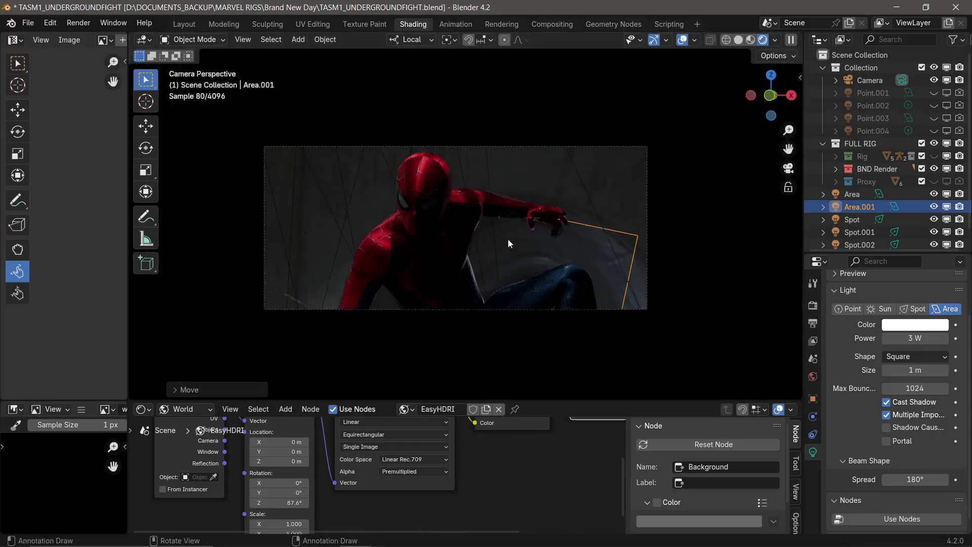
- Rotate the duplicated area light slightly, set its power to 1 W, and compare the shot with FULL RIG hidden
{"action": "key", "text": "r"}
{"action": "left_click", "coordinate": [679, 245]}
{"action": "left_click", "coordinate": [904, 338]}
{"action": "type", "text": "1"}
{"action": "key", "text": "Return"}
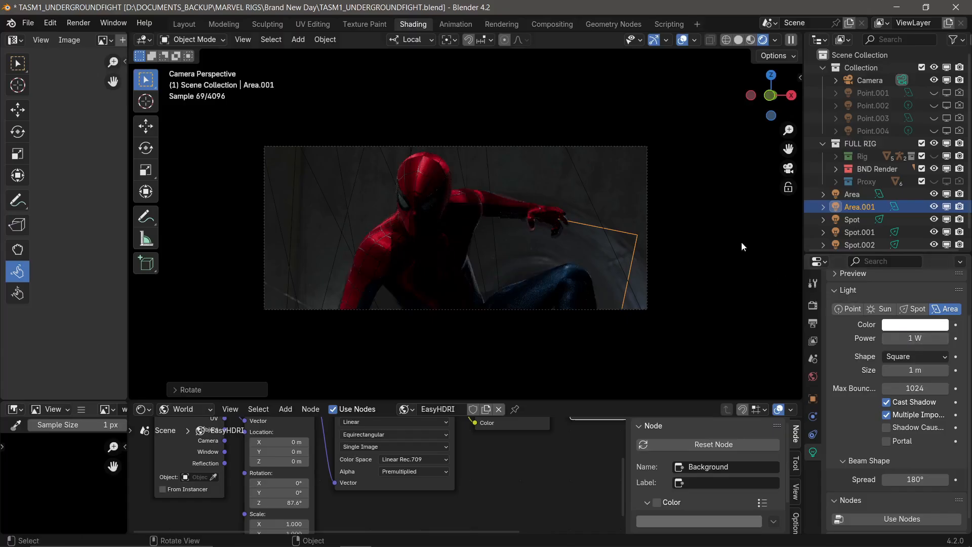
{"action": "left_click", "coordinate": [748, 54]}
{"action": "left_click", "coordinate": [935, 143]}
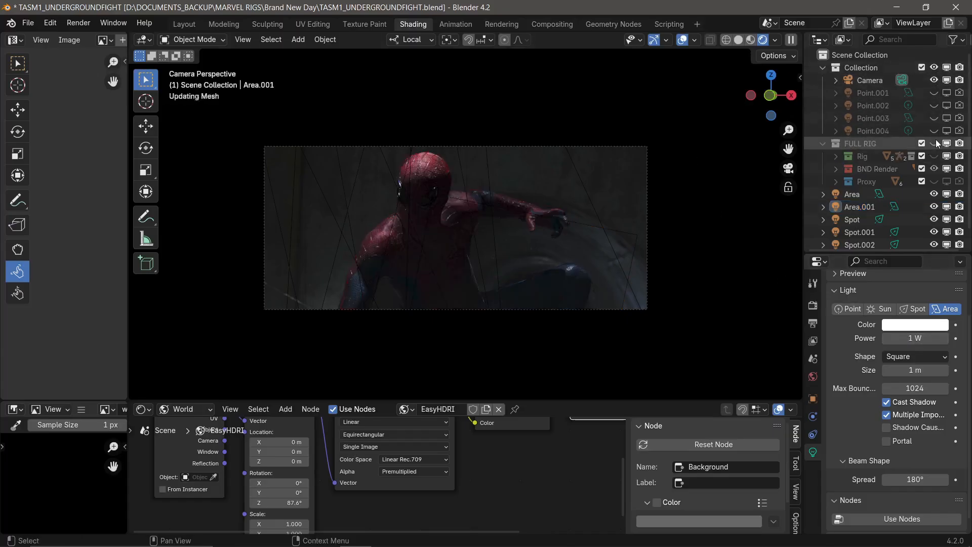
{"action": "left_click", "coordinate": [936, 143]}
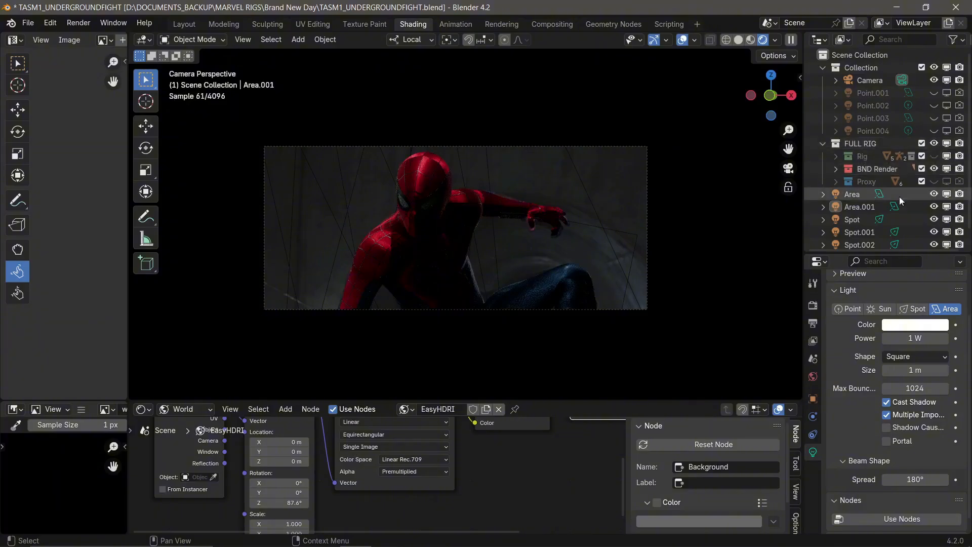
- Move Area.001 across to the other side of the character in camera view, compare with the background photo, and fine-tune its placement
{"action": "left_click", "coordinate": [861, 205]}
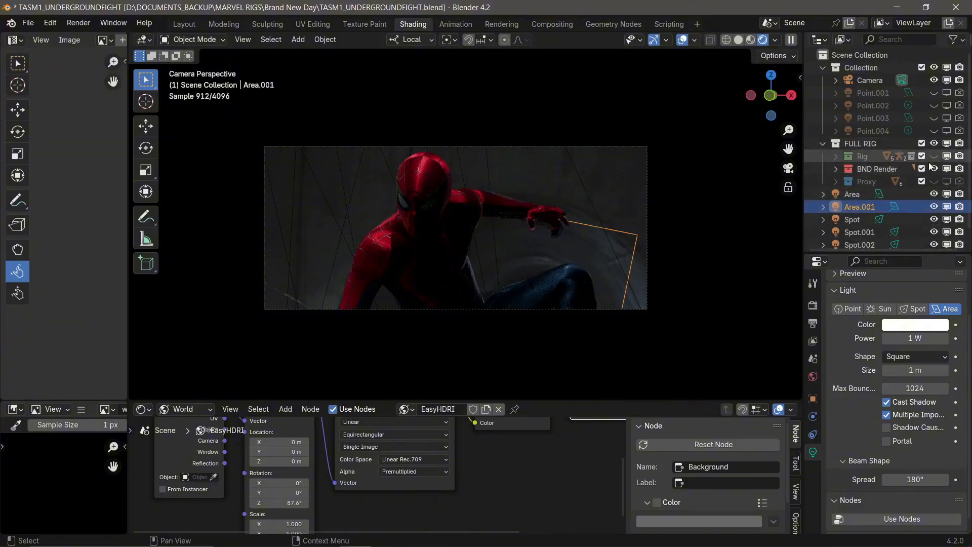
{"action": "key", "text": "g"}
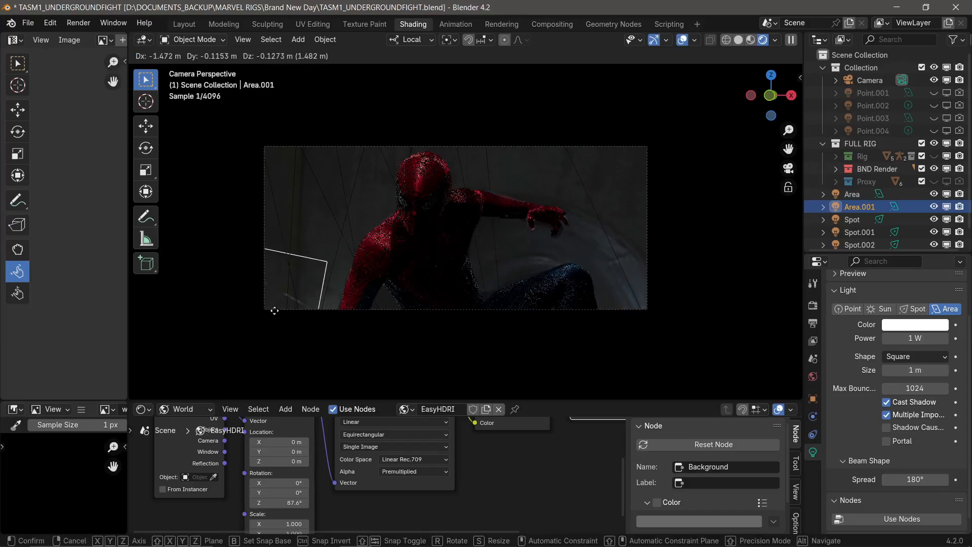
{"action": "left_click", "coordinate": [272, 311]}
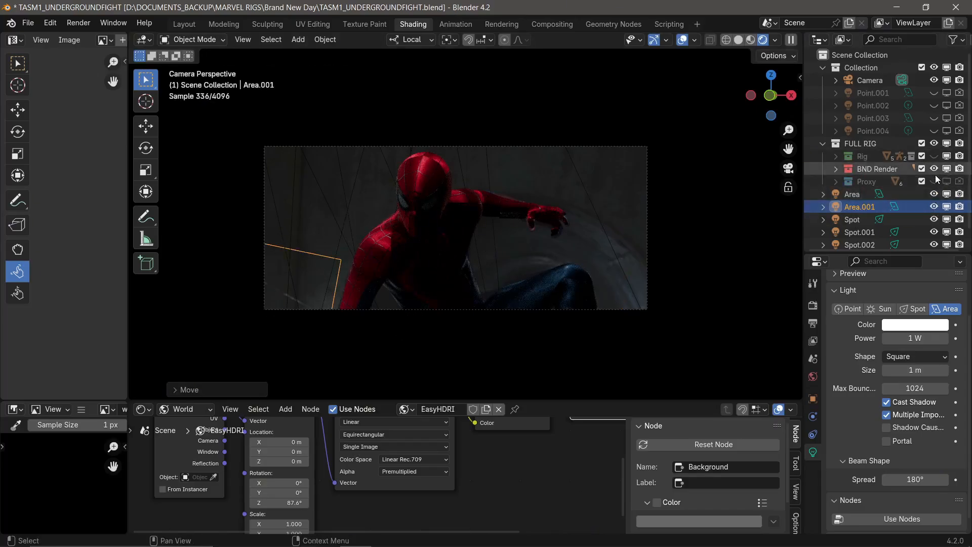
{"action": "left_click", "coordinate": [934, 145]}
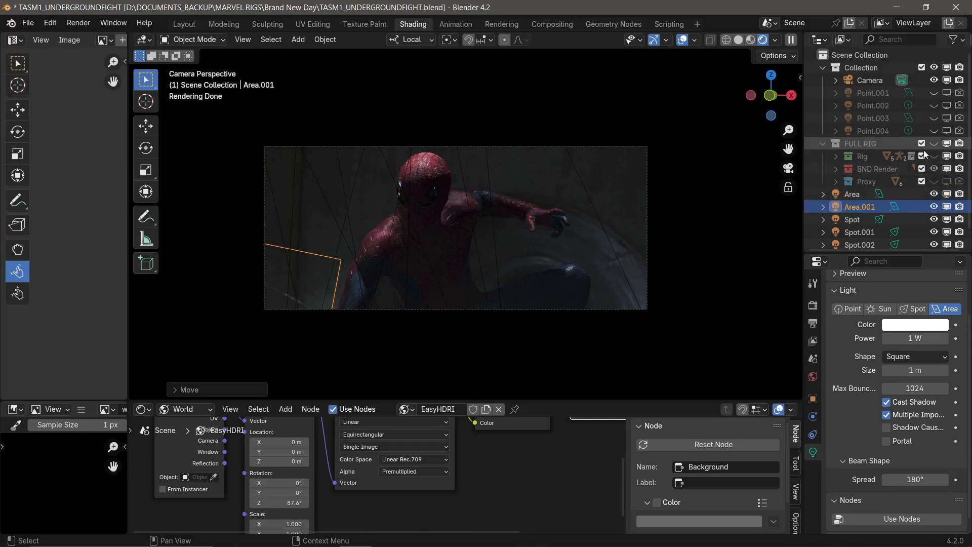
{"action": "left_click", "coordinate": [934, 144]}
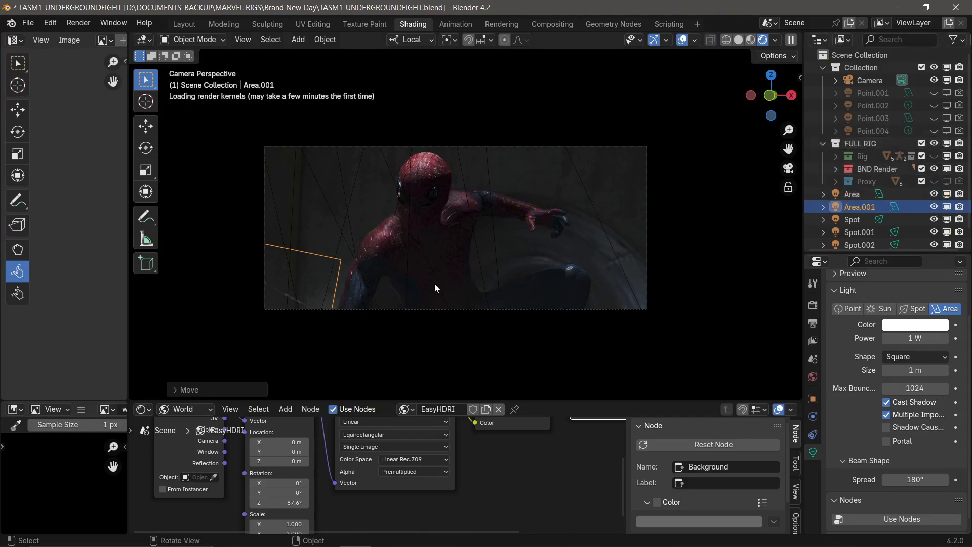
{"action": "key", "text": "r"}
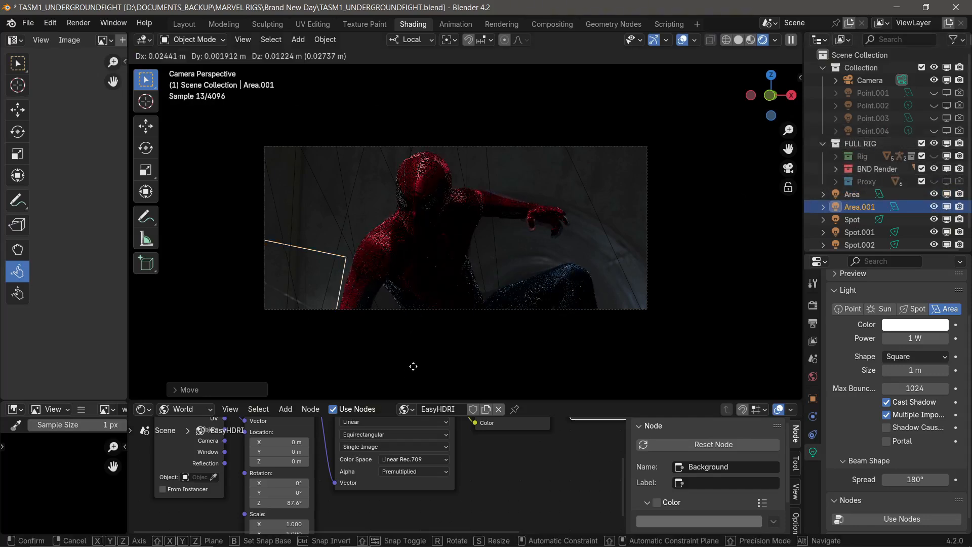
{"action": "left_click", "coordinate": [434, 197]}
- Duplicate Spot.001 in top view, place the copy over the character's raised leg, and rotate it
{"action": "left_click", "coordinate": [464, 261]}
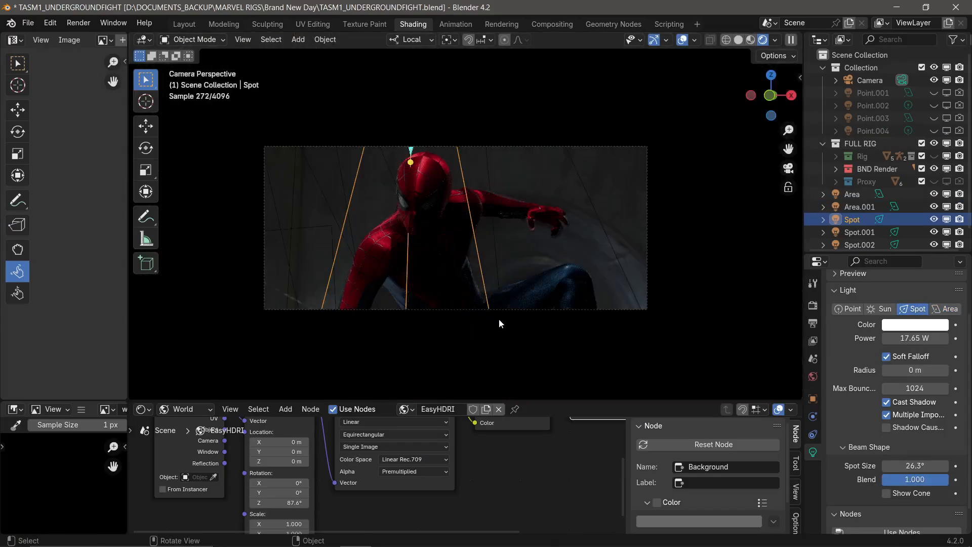
{"action": "left_click", "coordinate": [583, 181]}
{"action": "key", "text": "KP_7"}
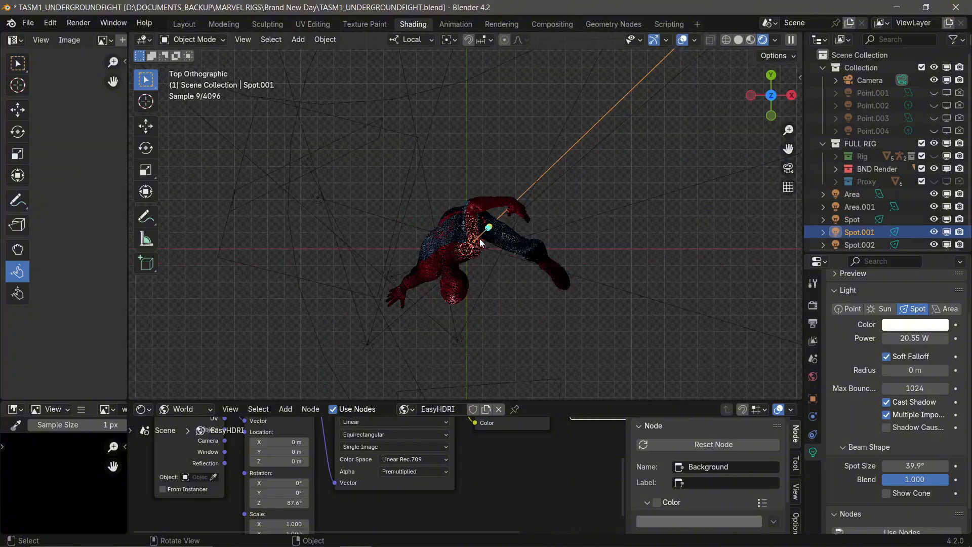
{"action": "key", "text": "shift+d"}
{"action": "left_click", "coordinate": [551, 274]}
{"action": "key", "text": "r"}
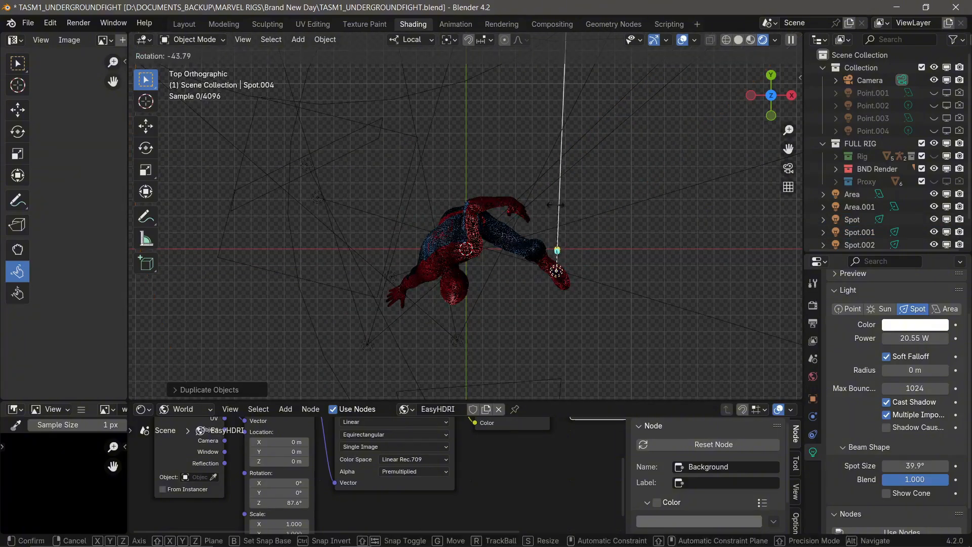
{"action": "left_click", "coordinate": [545, 292]}
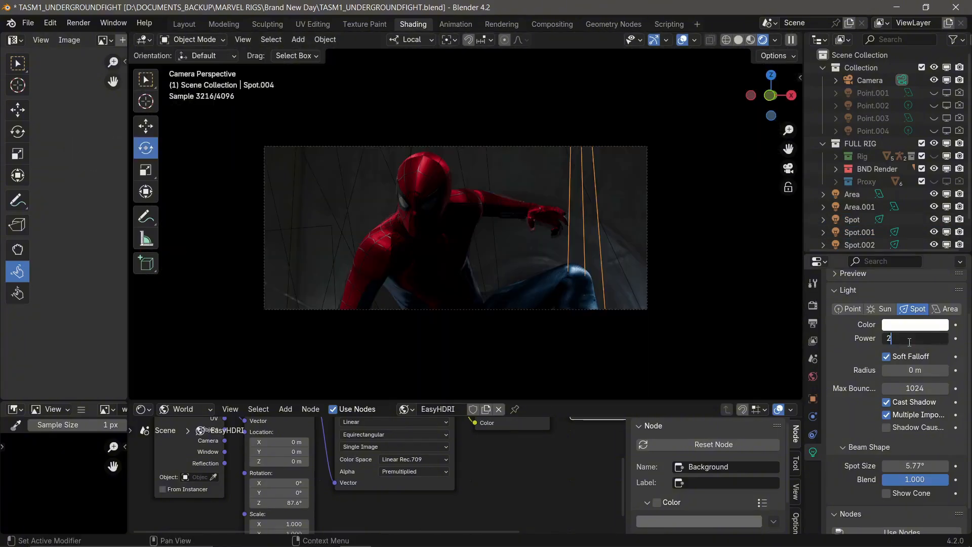
- Set Spot.004's power to 20 W and toggle its visibility to compare its effect on the raised leg
{"action": "type", "text": "0"}
{"action": "key", "text": "Return"}
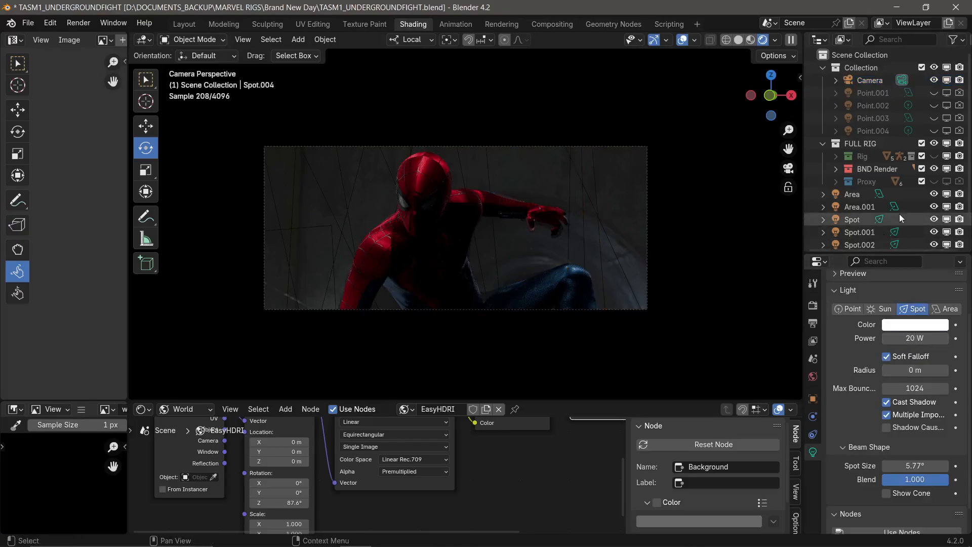
{"action": "scroll", "coordinate": [892, 218], "scroll_direction": "down", "scroll_amount": 2}
{"action": "left_click", "coordinate": [939, 238]}
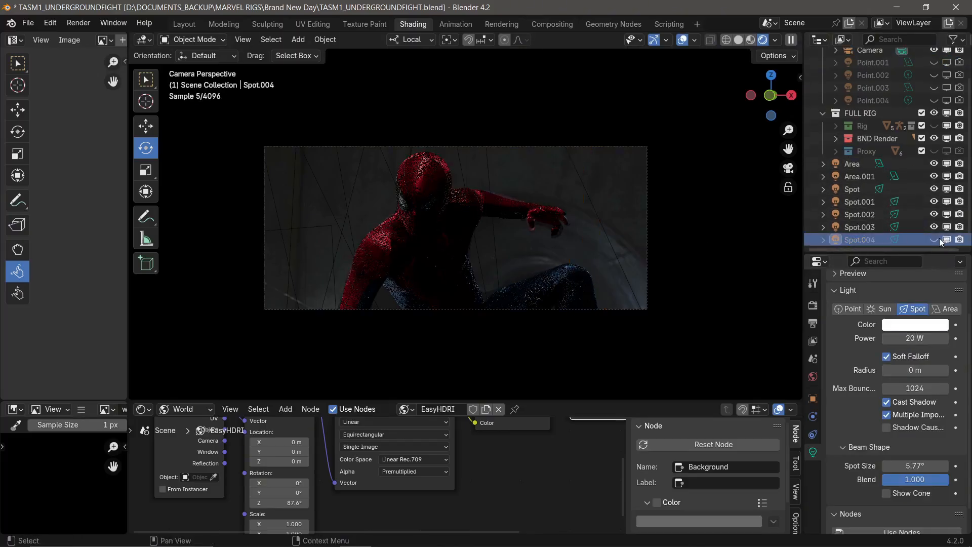
{"action": "left_click", "coordinate": [939, 238]}
{"action": "left_click", "coordinate": [938, 238]}
{"action": "left_click", "coordinate": [938, 238]}
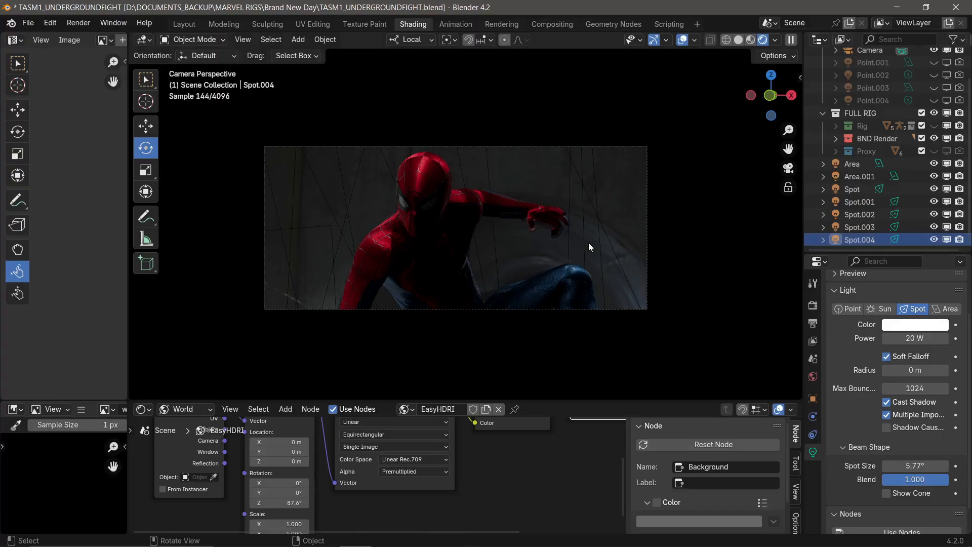
- Add a mesh plane to the scene and return to the camera view
{"action": "scroll", "coordinate": [724, 282], "scroll_direction": "up", "scroll_amount": 2}
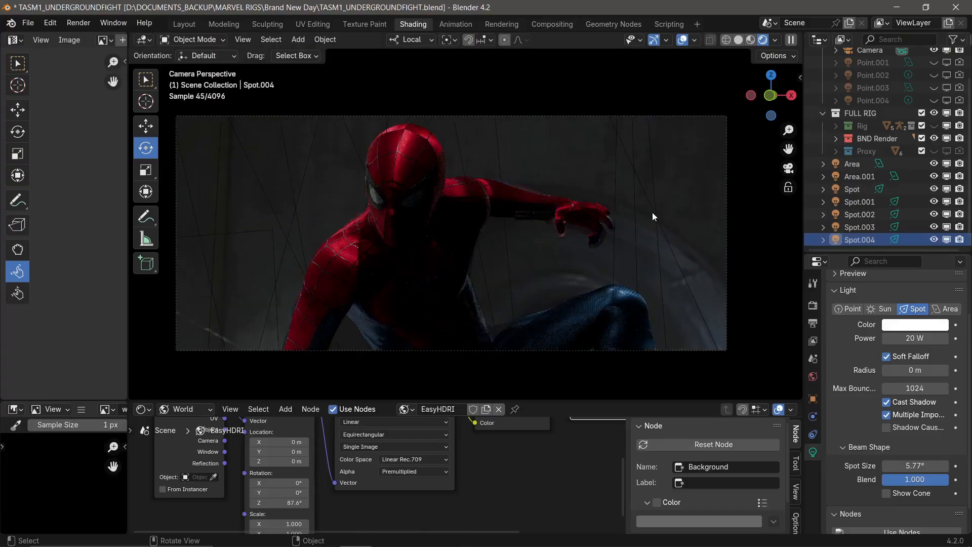
{"action": "middle_click_drag", "start_coordinate": [653, 212], "coordinate": [339, 221]}
{"action": "key", "text": "shift+a"}
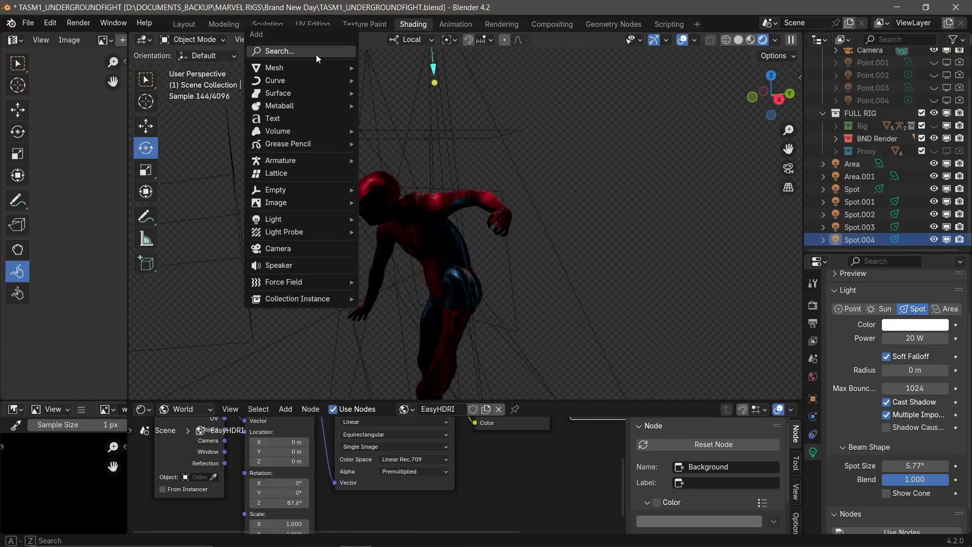
{"action": "mouse_move", "coordinate": [324, 66]}
{"action": "left_click", "coordinate": [415, 66]}
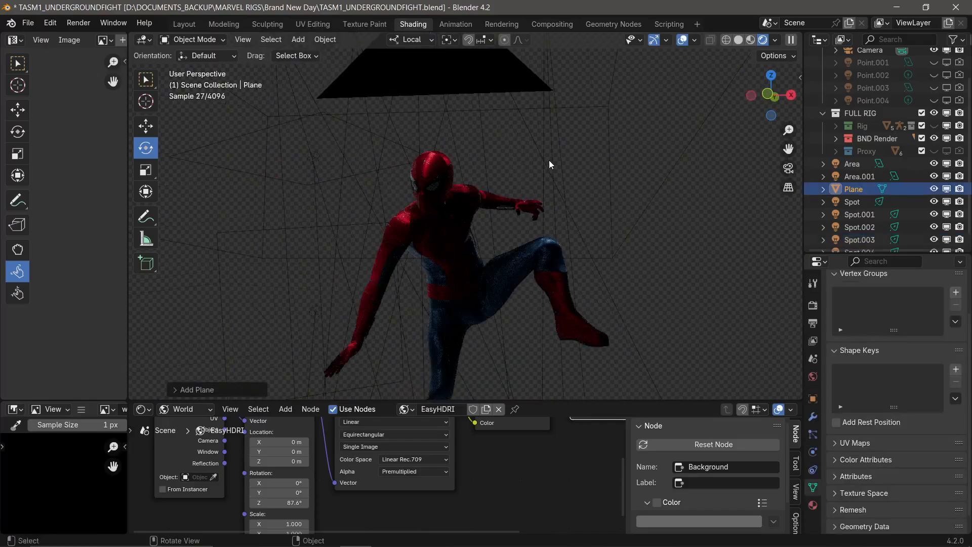
{"action": "key", "text": "KP_0"}
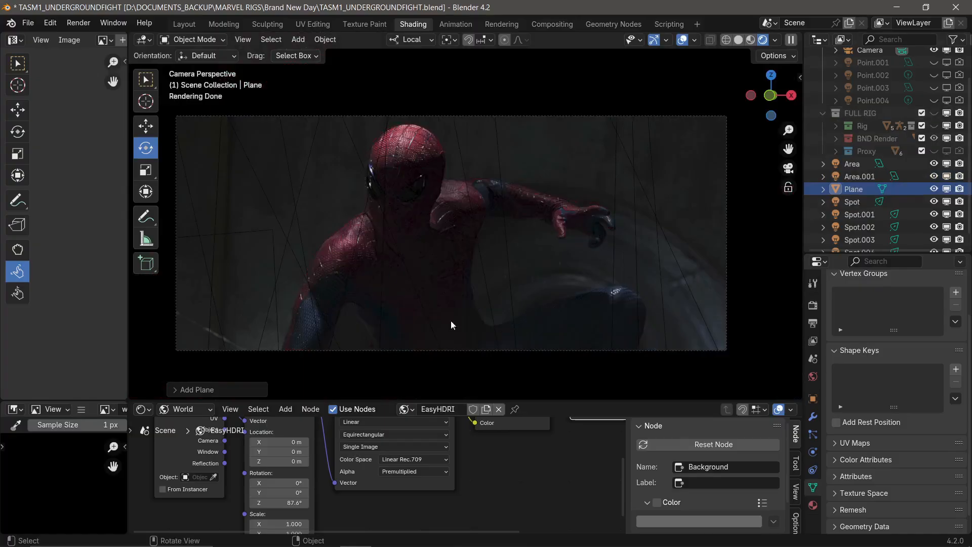
- Show the FULL RIG collection and examine the character's lighting up close from the perspective and camera views
{"action": "left_click", "coordinate": [933, 113]}
{"action": "scroll", "coordinate": [448, 313], "scroll_direction": "up", "scroll_amount": 5}
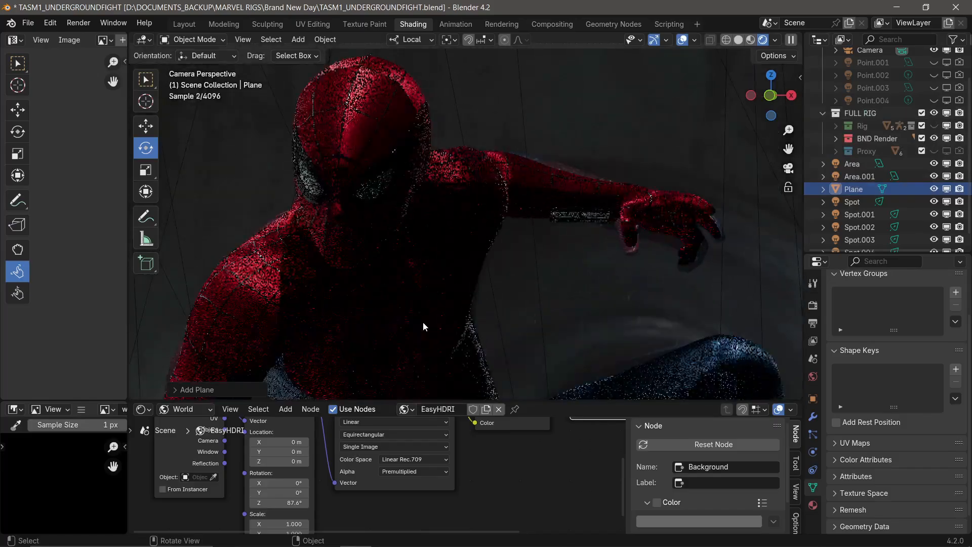
{"action": "middle_click_drag", "start_coordinate": [439, 221], "coordinate": [475, 210]}
{"action": "scroll", "coordinate": [397, 241], "scroll_direction": "down", "scroll_amount": 6}
{"action": "scroll", "coordinate": [374, 231], "scroll_direction": "up", "scroll_amount": 7}
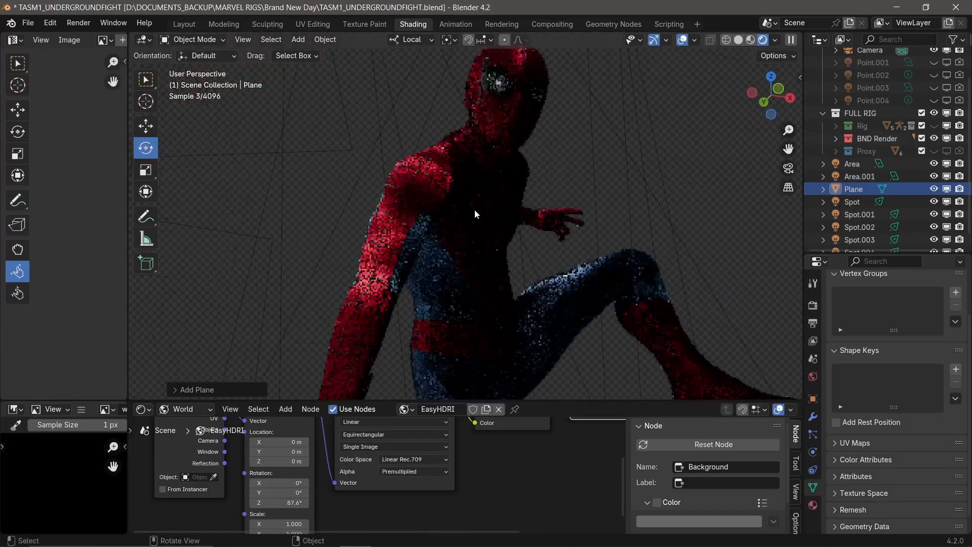
{"action": "middle_click_drag", "start_coordinate": [424, 296], "coordinate": [473, 226]}
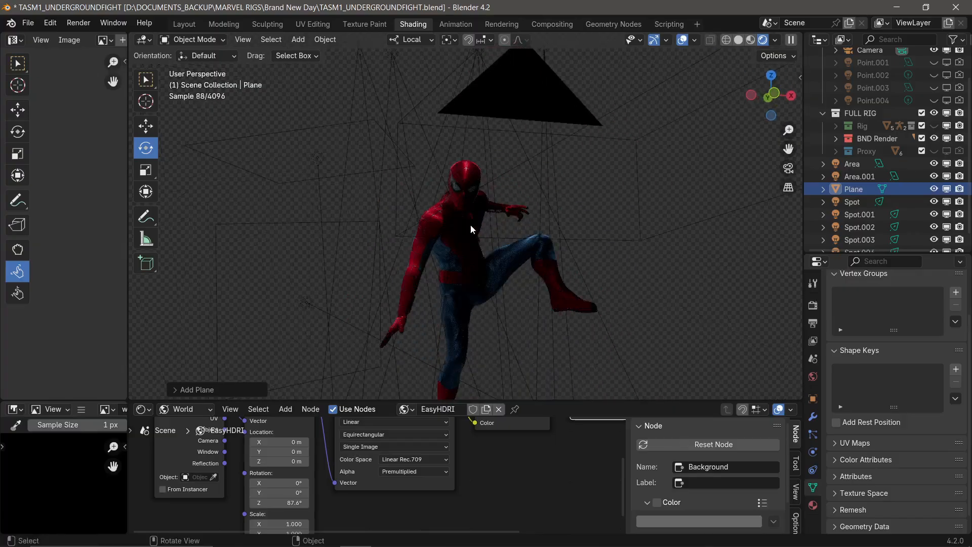
{"action": "key", "text": "KP_0"}
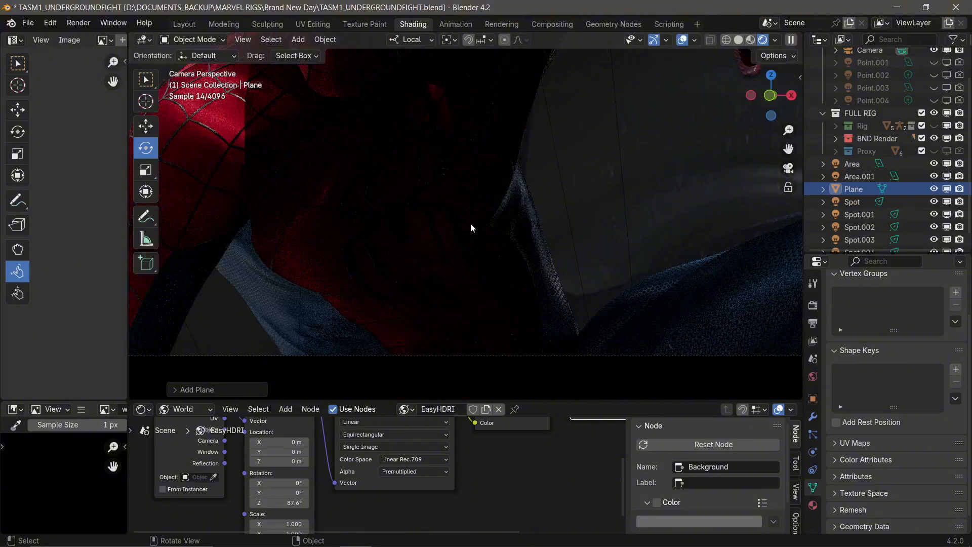
{"action": "middle_click_drag", "start_coordinate": [471, 223], "coordinate": [463, 246], "text": "ctrl"}
{"action": "scroll", "coordinate": [466, 242], "scroll_direction": "up", "scroll_amount": 2}
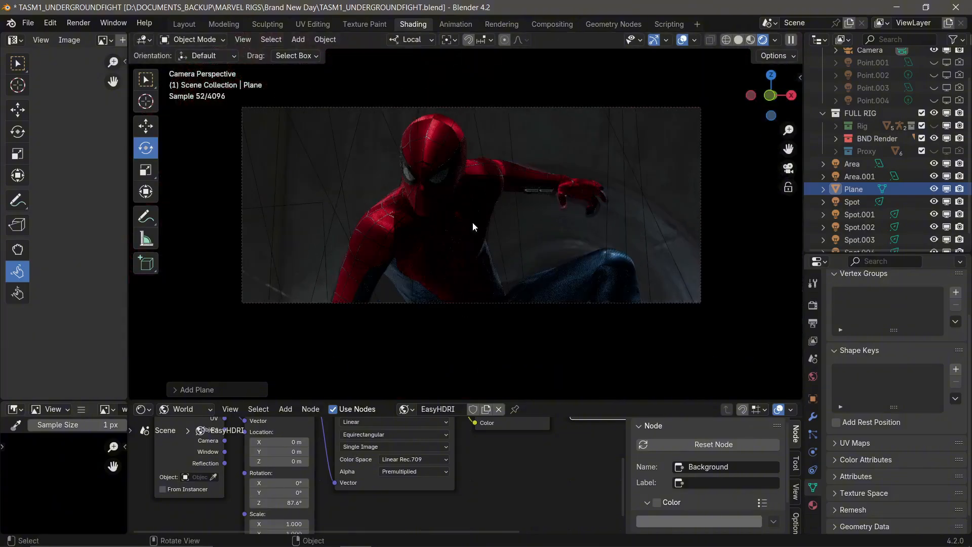
{"action": "scroll", "coordinate": [525, 225], "scroll_direction": "up", "scroll_amount": 1}
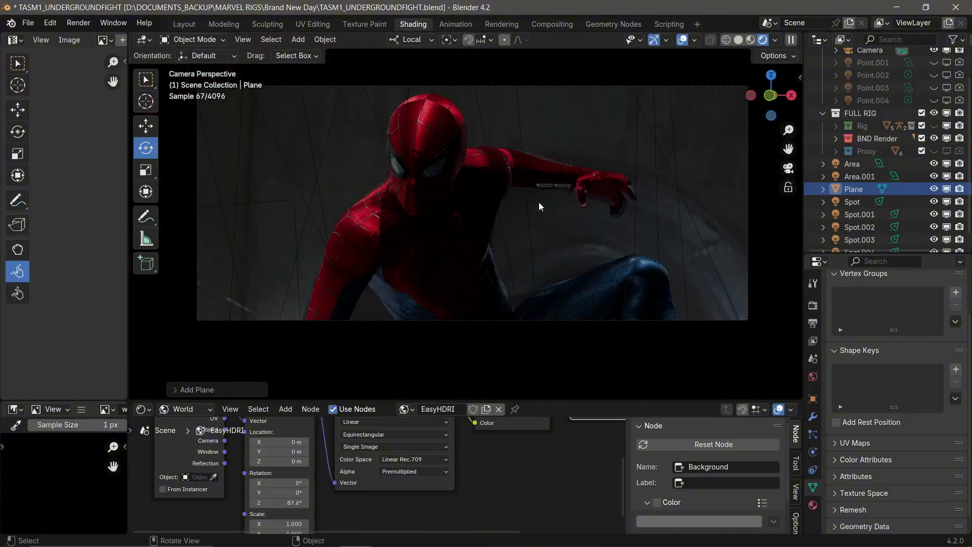
- Check the plane's effect by toggling its visibility, and turn off its Camera ray visibility
{"action": "left_click", "coordinate": [934, 189]}
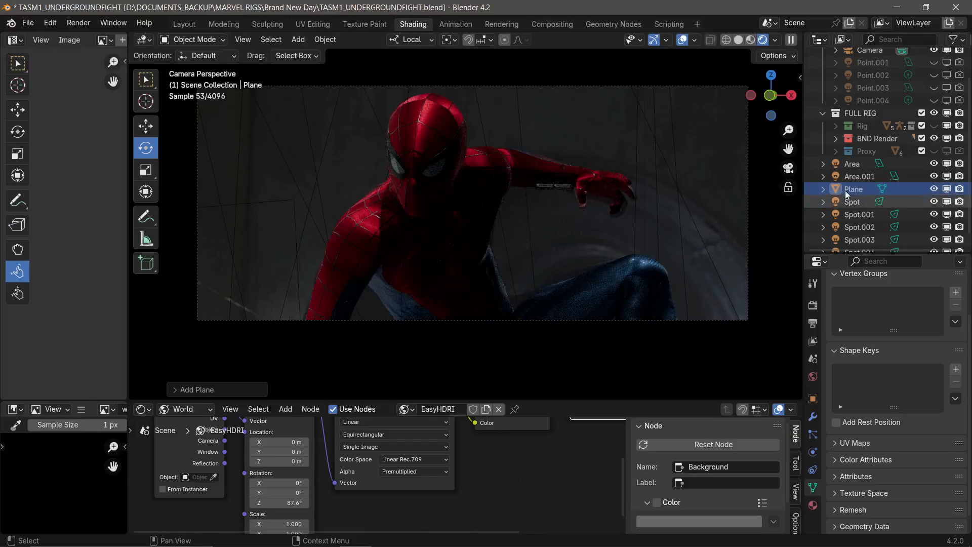
{"action": "left_click", "coordinate": [812, 400]}
{"action": "left_click", "coordinate": [854, 400]}
{"action": "scroll", "coordinate": [882, 394], "scroll_direction": "down", "scroll_amount": 3}
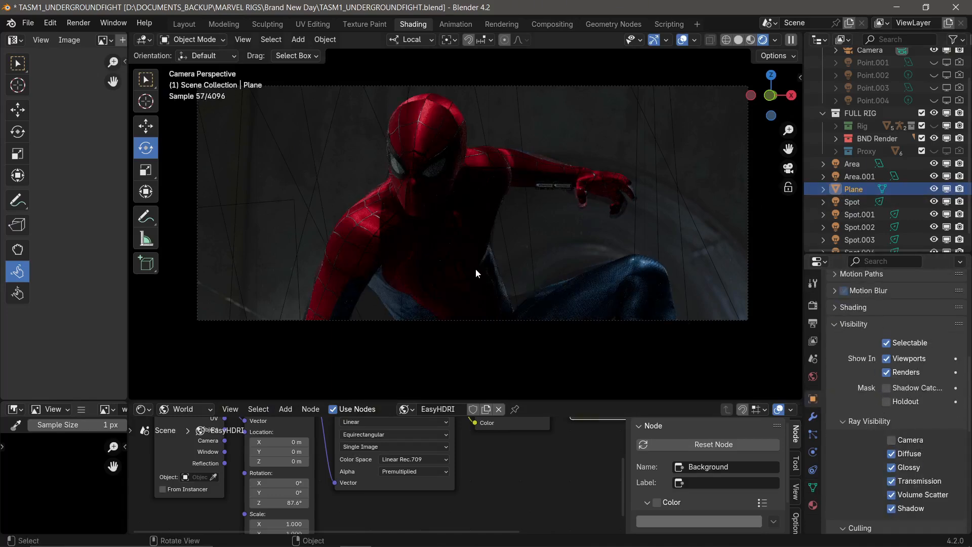
- Raise the plane along its local Z axis in an angled view, and lower it along Z in camera view
{"action": "key", "text": "KP_1"}
{"action": "middle_click_drag", "start_coordinate": [465, 253], "coordinate": [585, 280]}
{"action": "key", "text": "g"}
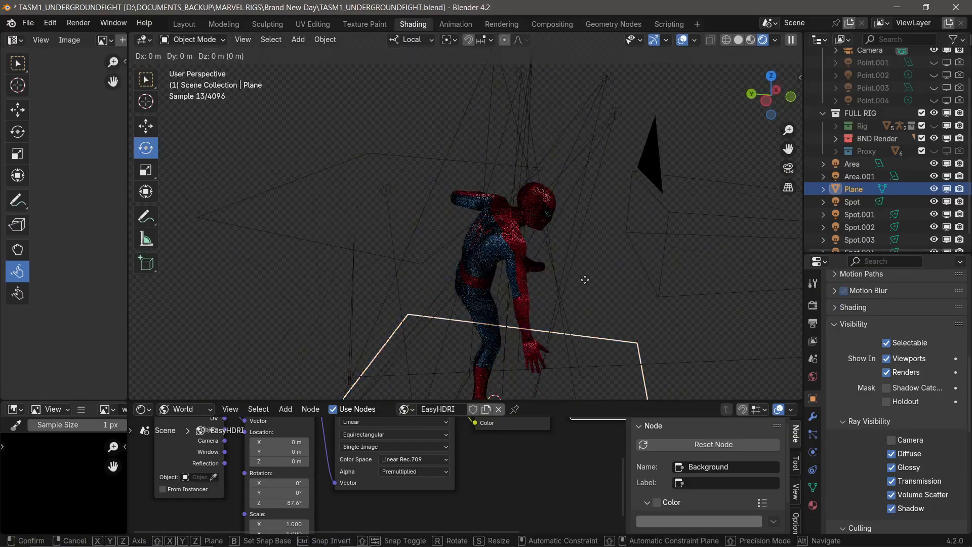
{"action": "key", "text": "z"}
{"action": "left_click", "coordinate": [607, 189]}
{"action": "key", "text": "KP_0"}
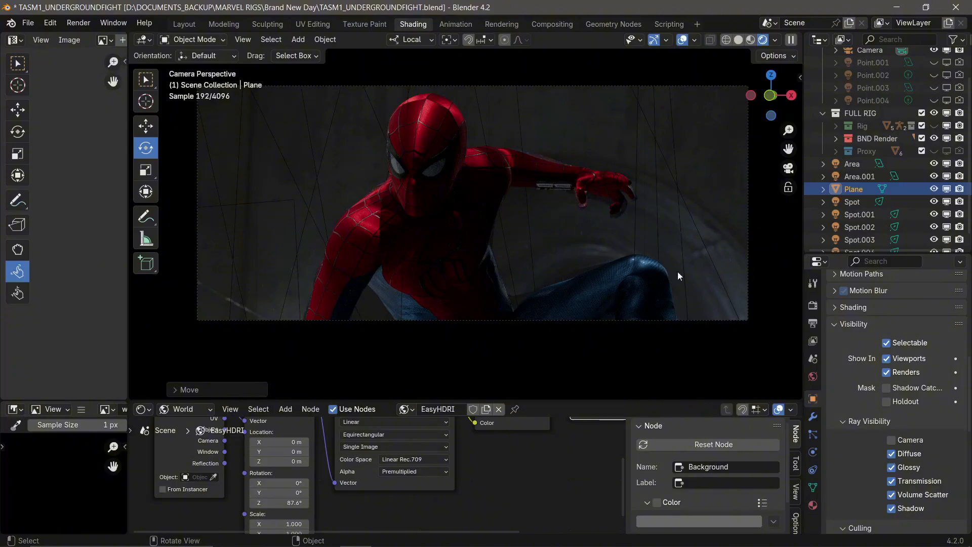
{"action": "key", "text": "g"}
{"action": "key", "text": "z"}
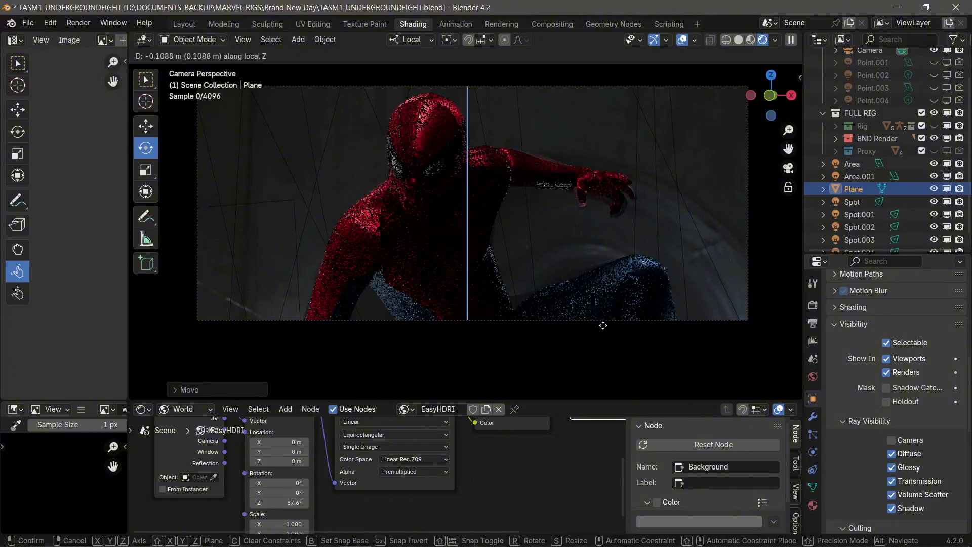
{"action": "left_click", "coordinate": [600, 382]}
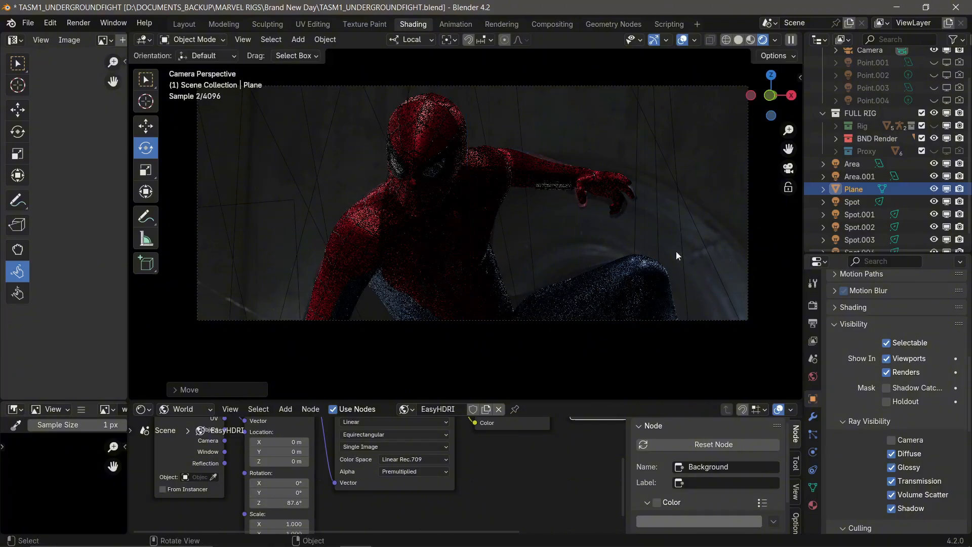
- Rotate the plane in camera view and tilt it further in the right orthographic view
{"action": "key", "text": "r"}
{"action": "left_click", "coordinate": [534, 303]}
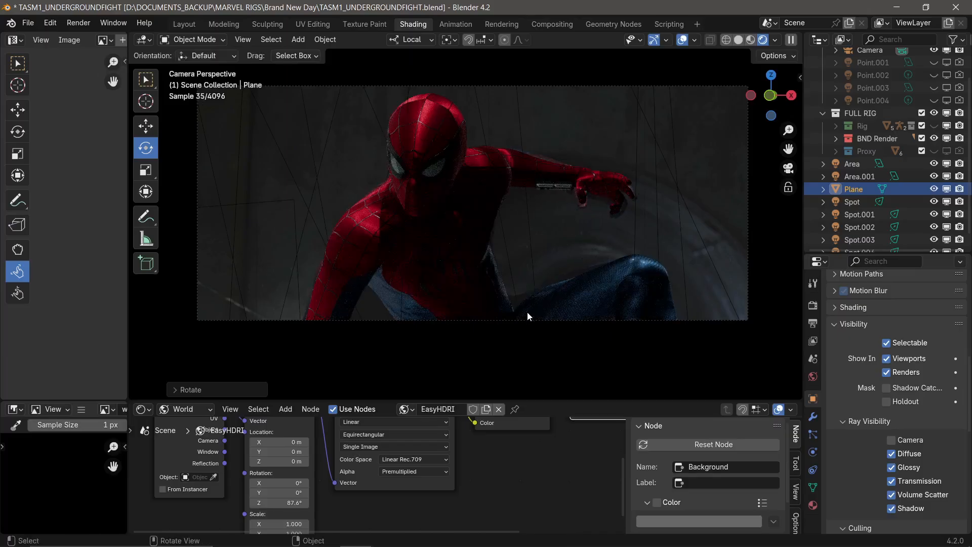
{"action": "key", "text": "KP_3"}
{"action": "key", "text": "r"}
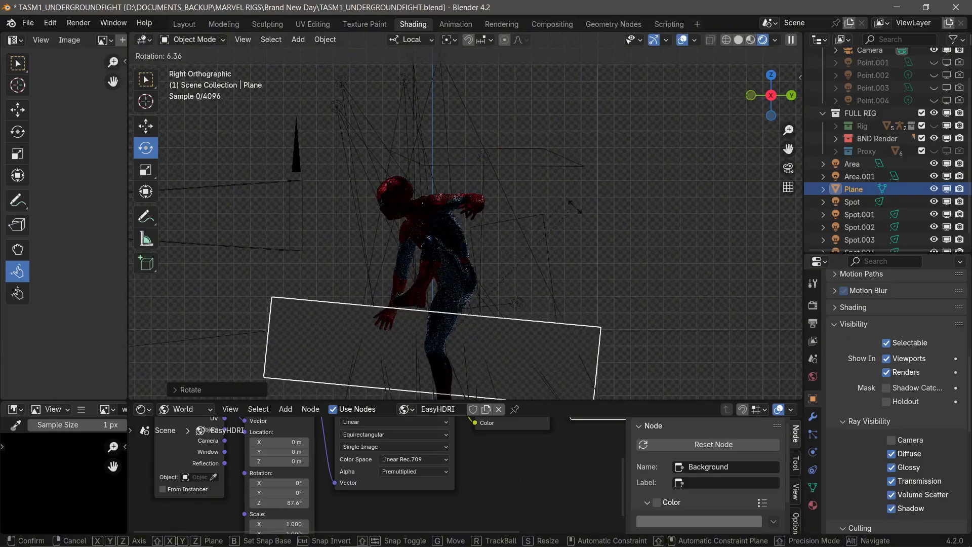
{"action": "left_click", "coordinate": [585, 222]}
{"action": "key", "text": "KP_0"}
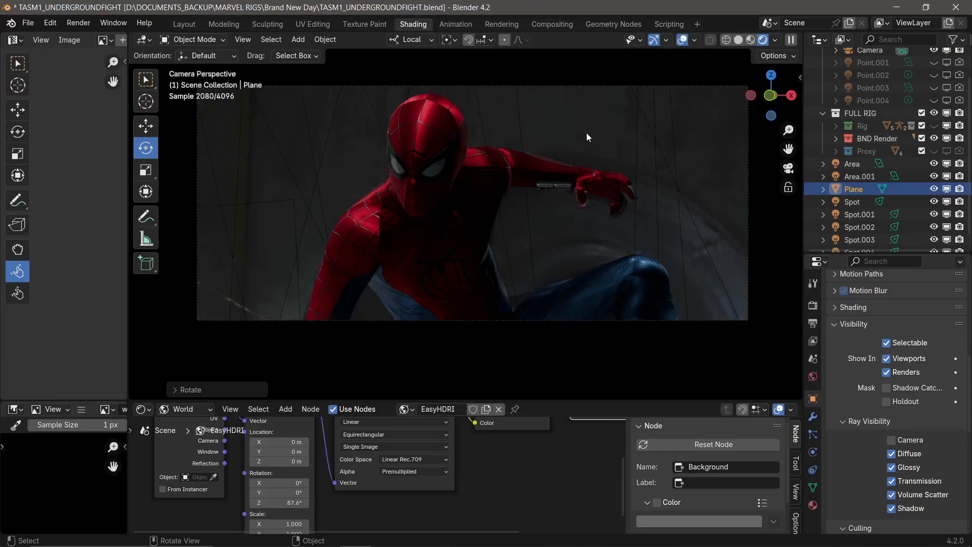
- Hide the viewport overlays and compare the character's close-up with the plane hidden and shown
{"action": "left_click", "coordinate": [349, 173]}
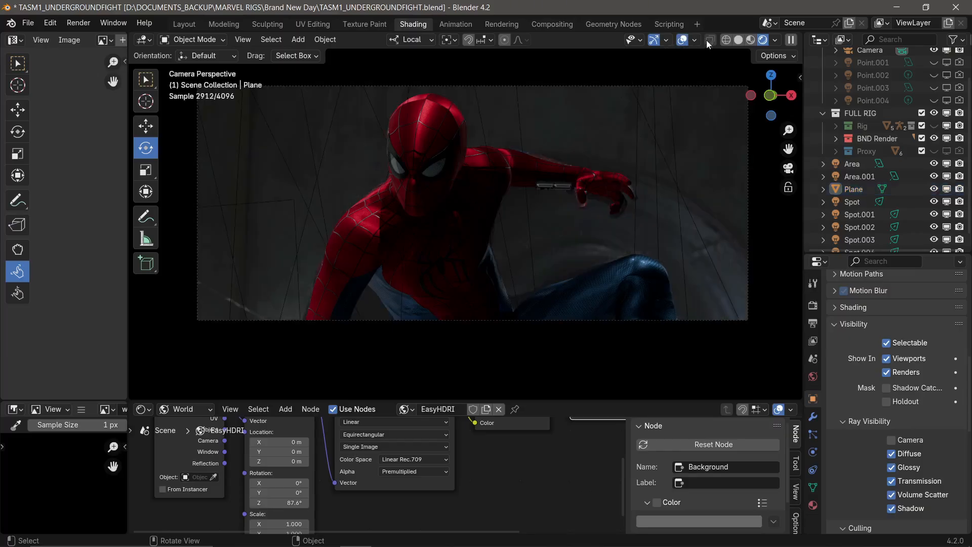
{"action": "left_click", "coordinate": [683, 40]}
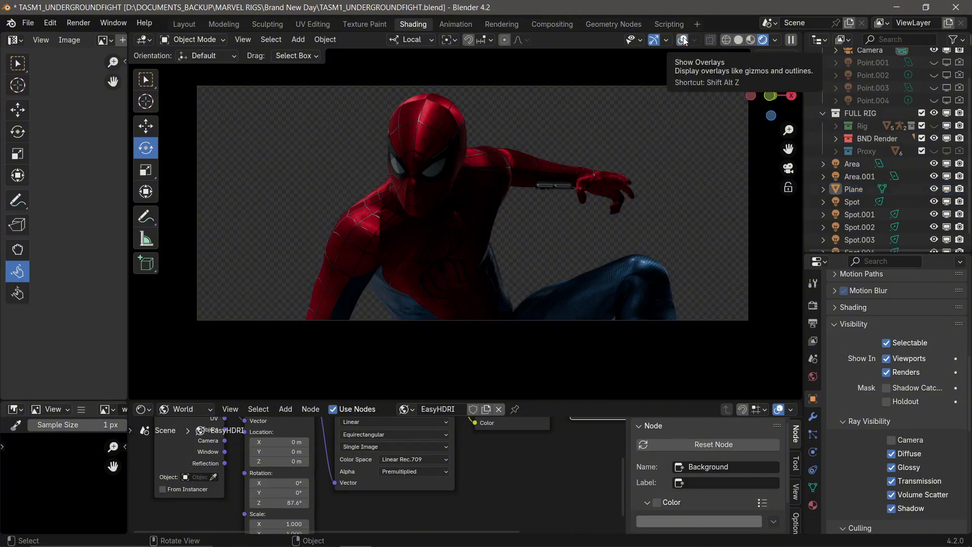
{"action": "scroll", "coordinate": [391, 175], "scroll_direction": "up", "scroll_amount": 6}
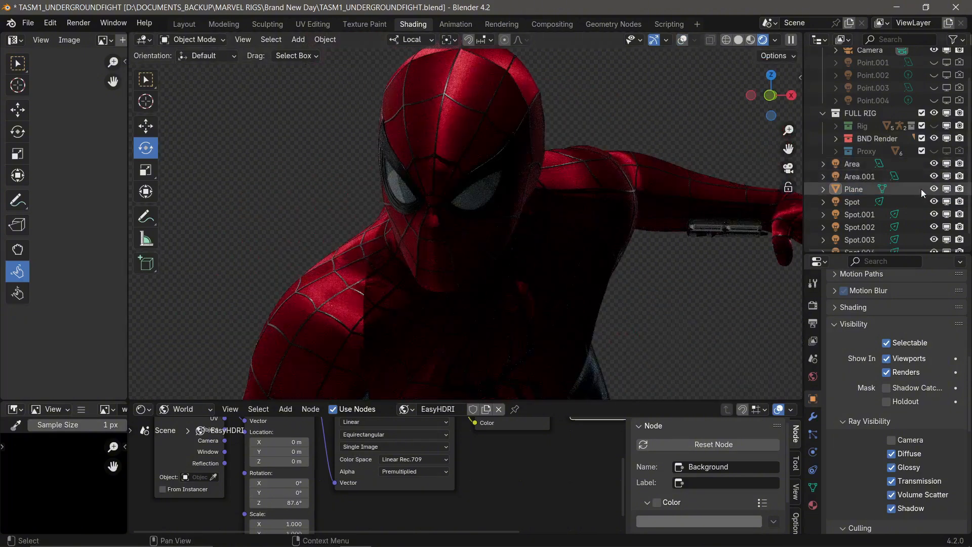
{"action": "left_click", "coordinate": [936, 190]}
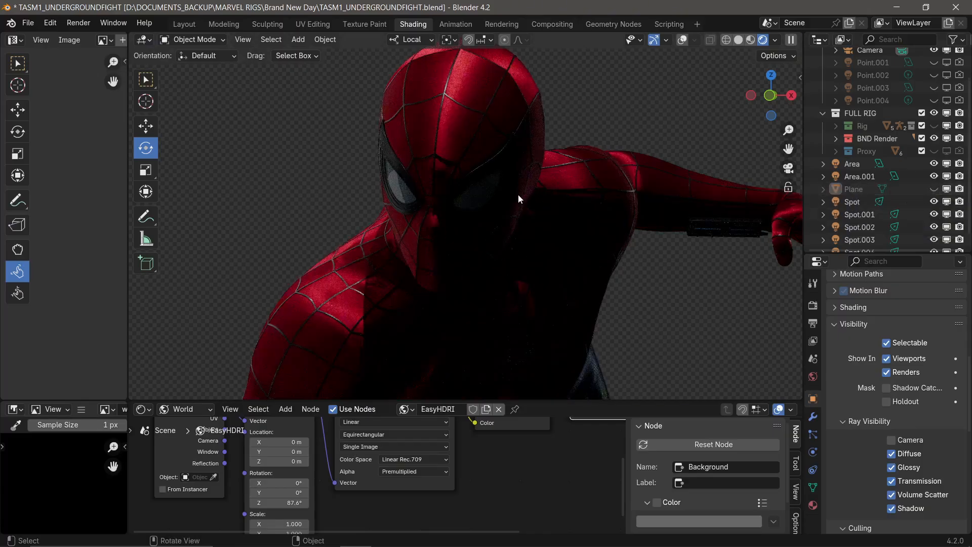
{"action": "left_click", "coordinate": [935, 190]}
{"action": "scroll", "coordinate": [561, 273], "scroll_direction": "down", "scroll_amount": 5}
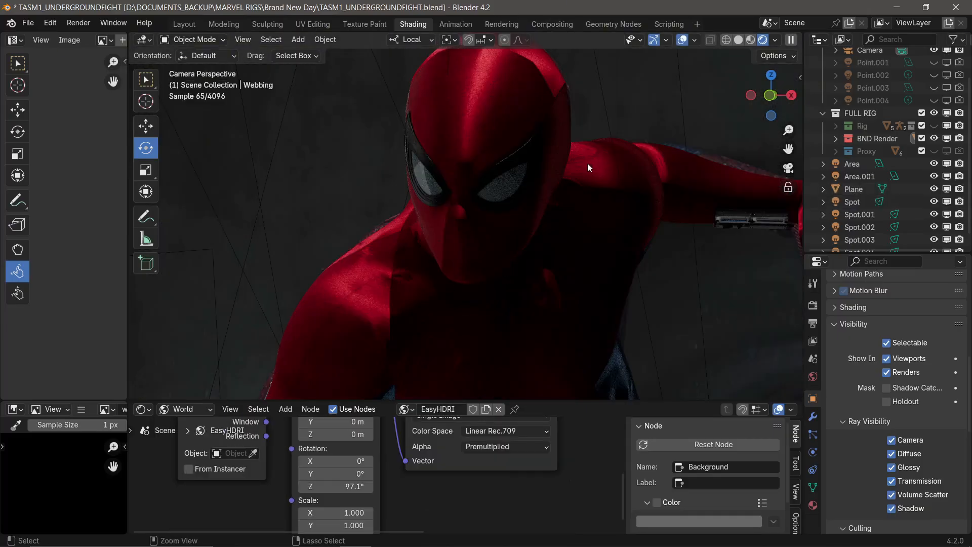
- Undo the last change to the webbing, select the Suit mesh, and show its object material in the shader editor
{"action": "key", "text": "ctrl+z"}
{"action": "left_click", "coordinate": [318, 160]}
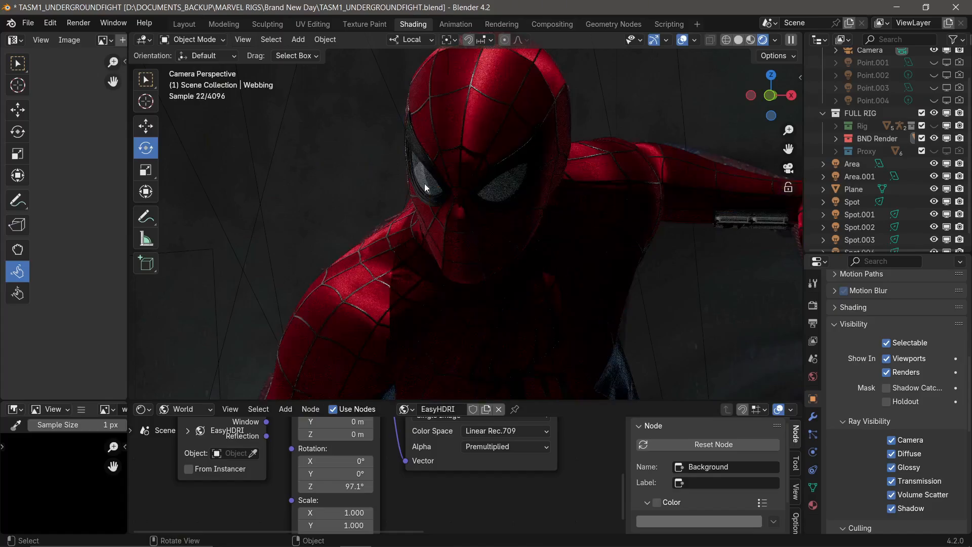
{"action": "left_click", "coordinate": [484, 110]}
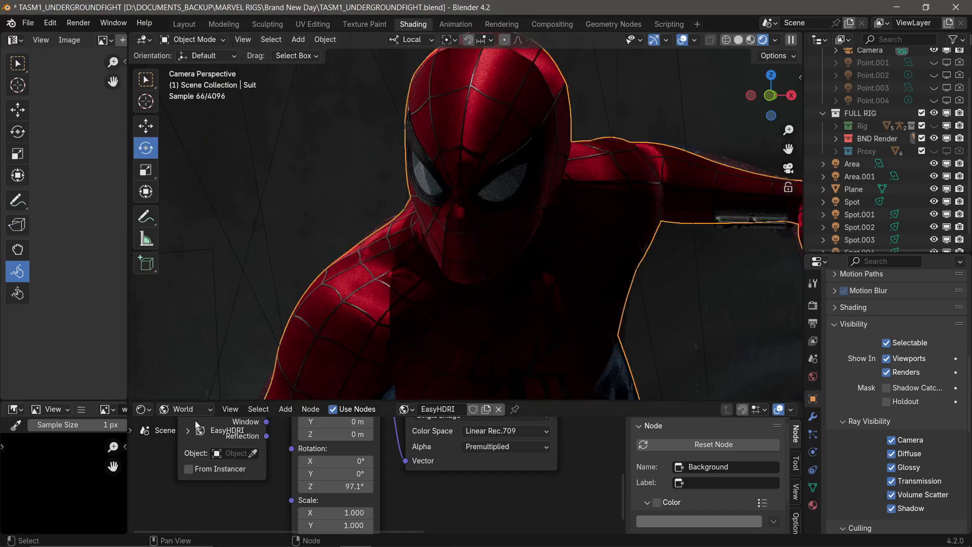
{"action": "left_click", "coordinate": [188, 409]}
{"action": "left_click", "coordinate": [203, 434]}
- Enlarge the shader editor and examine the Sheen settings of the Suit material's Principled BSDF near the Material Output
{"action": "left_click_drag", "start_coordinate": [581, 404], "coordinate": [494, 160]}
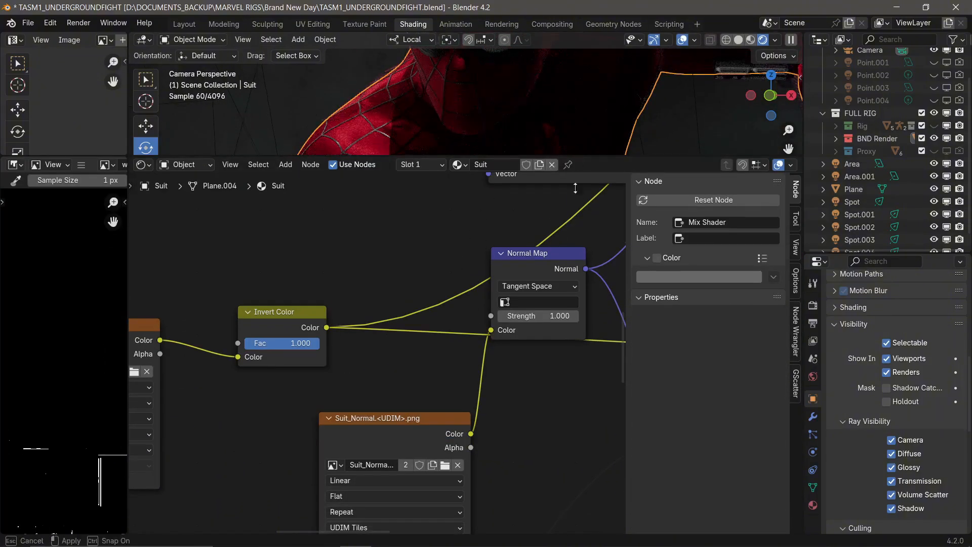
{"action": "left_click_drag", "start_coordinate": [564, 159], "coordinate": [456, 278]}
{"action": "scroll", "coordinate": [430, 428], "scroll_direction": "down", "scroll_amount": 4}
{"action": "middle_click_drag", "start_coordinate": [385, 412], "coordinate": [395, 512]}
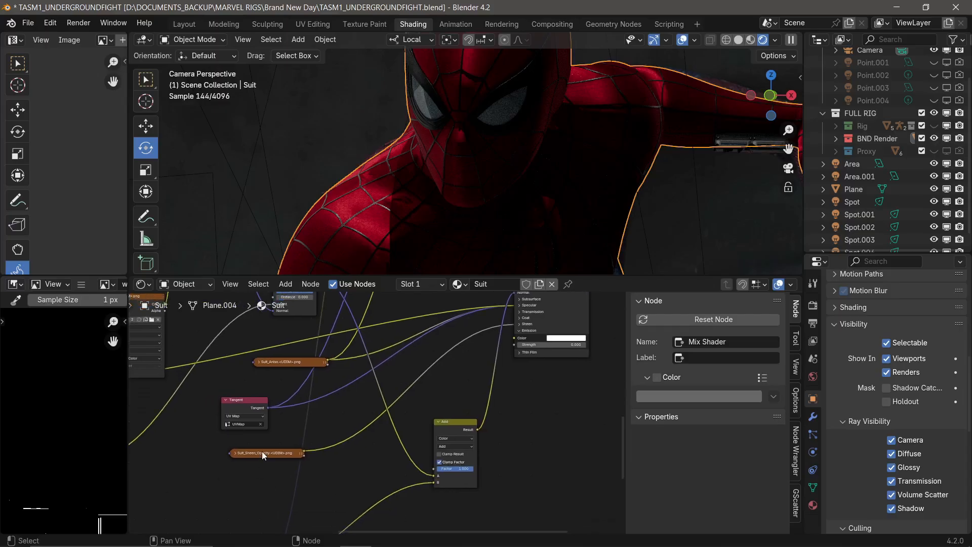
{"action": "middle_click_drag", "start_coordinate": [335, 355], "coordinate": [309, 404]}
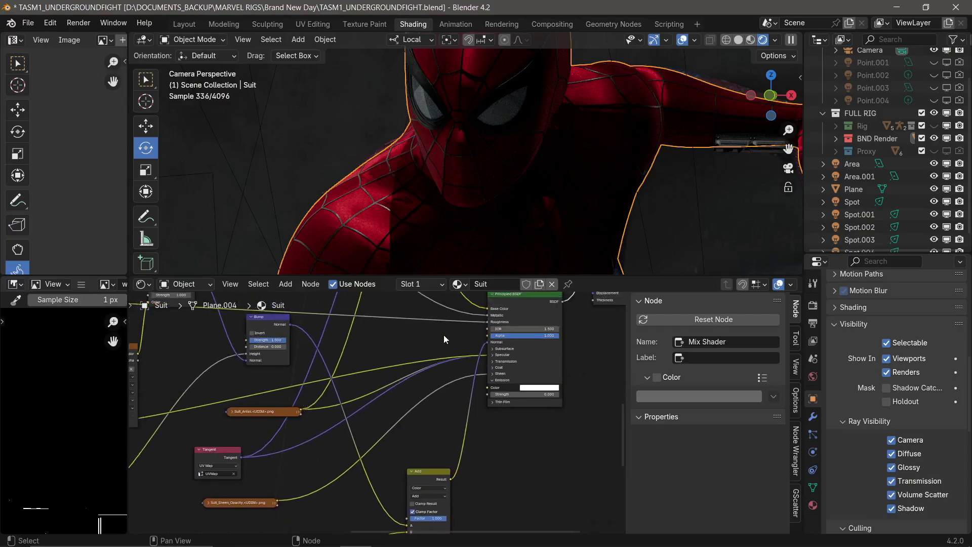
{"action": "scroll", "coordinate": [444, 340], "scroll_direction": "up", "scroll_amount": 2}
{"action": "left_click", "coordinate": [505, 390]}
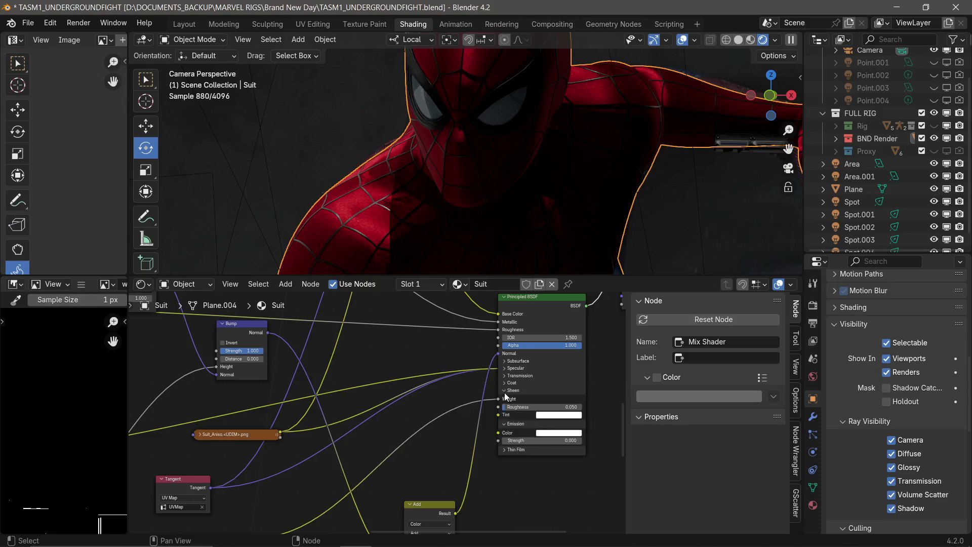
{"action": "left_click", "coordinate": [505, 390]}
{"action": "middle_click_drag", "start_coordinate": [393, 385], "coordinate": [391, 427]}
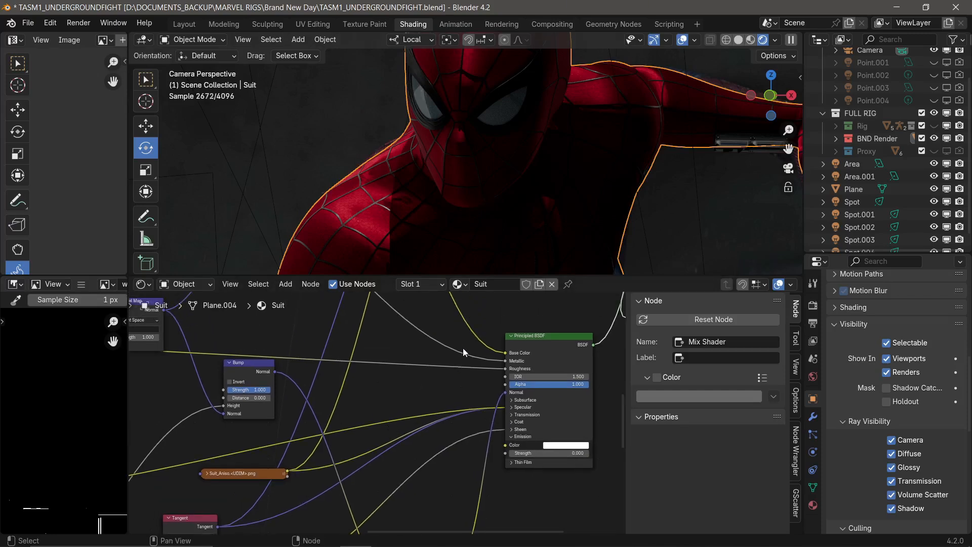
- Expand the Specular settings of the Principled BSDF beside the Suit_Metallic nodes and disconnect its Anisotropic input
{"action": "middle_click_drag", "start_coordinate": [404, 407], "coordinate": [475, 307]}
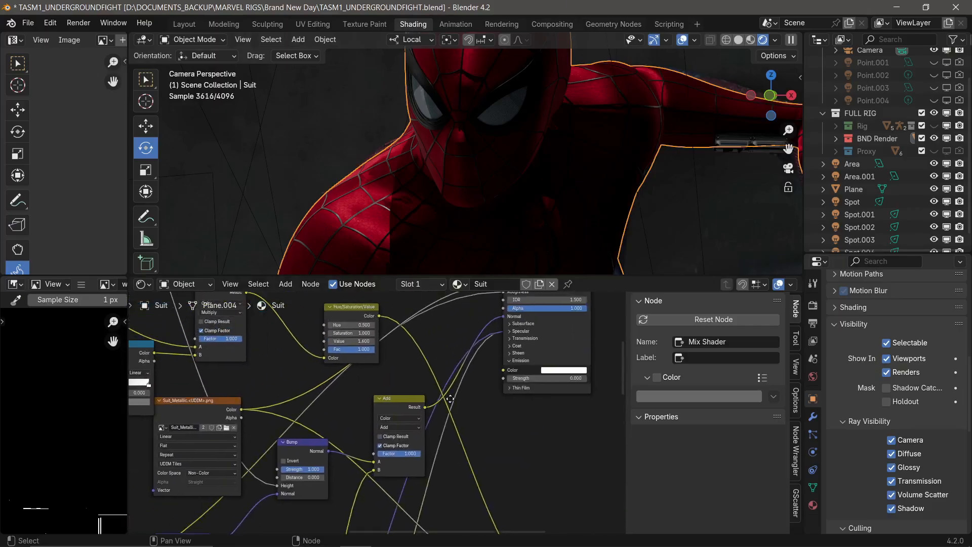
{"action": "left_click", "coordinate": [512, 331]}
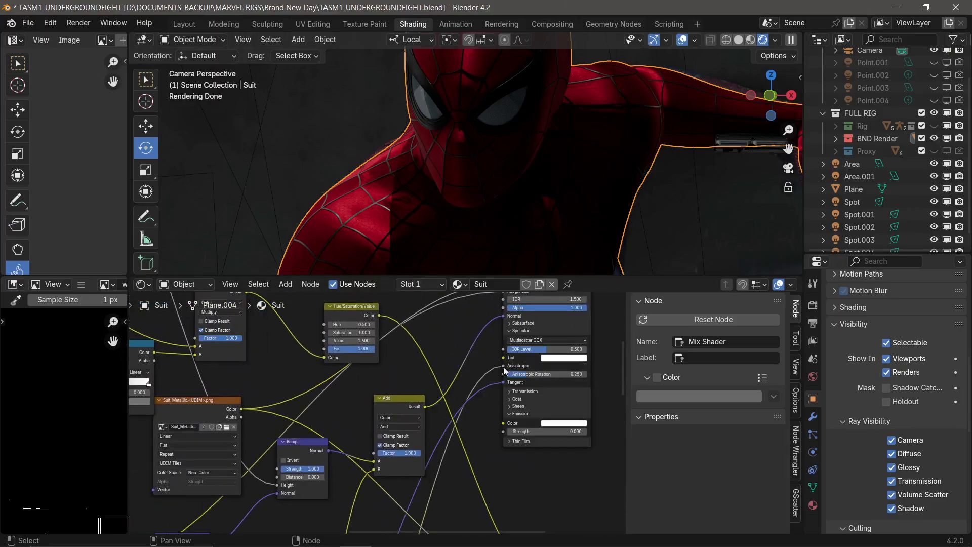
{"action": "middle_click_drag", "start_coordinate": [494, 382], "coordinate": [497, 377]}
{"action": "left_click_drag", "start_coordinate": [505, 361], "coordinate": [485, 360]}
{"action": "middle_click_drag", "start_coordinate": [499, 180], "coordinate": [488, 246], "text": "shift"}
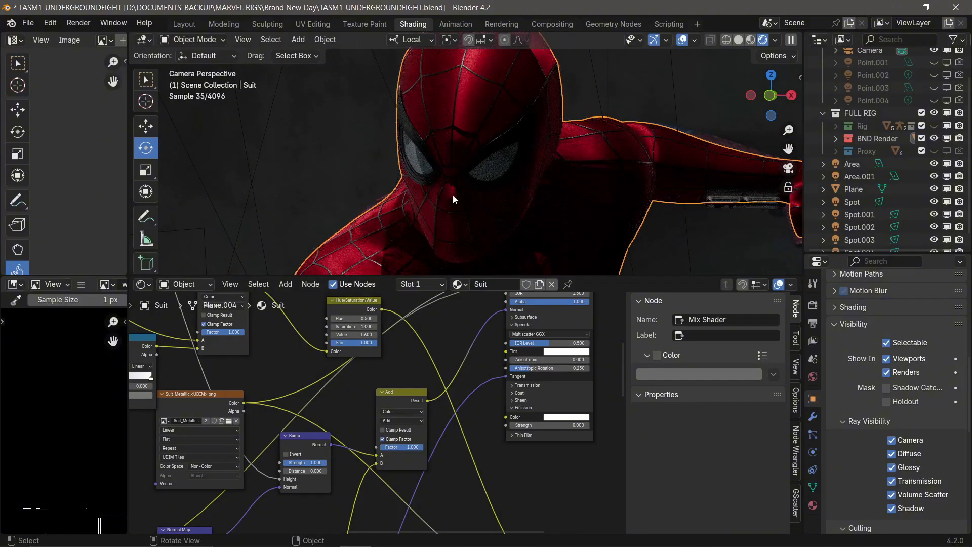
- Expand the Specular settings of the other Principled BSDF, near the Material Output, and disconnect its Anisotropic input
{"action": "middle_click_drag", "start_coordinate": [458, 192], "coordinate": [494, 83], "text": "shift"}
{"action": "middle_click_drag", "start_coordinate": [340, 228], "coordinate": [452, 225]}
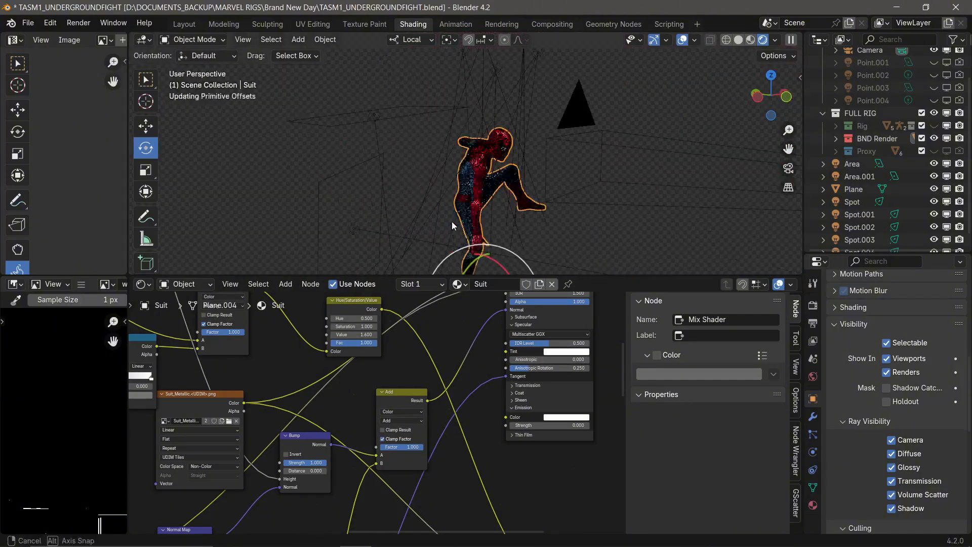
{"action": "scroll", "coordinate": [466, 224], "scroll_direction": "up", "scroll_amount": 4}
{"action": "middle_click_drag", "start_coordinate": [477, 334], "coordinate": [301, 498]}
{"action": "left_click_drag", "start_coordinate": [539, 382], "coordinate": [496, 391]}
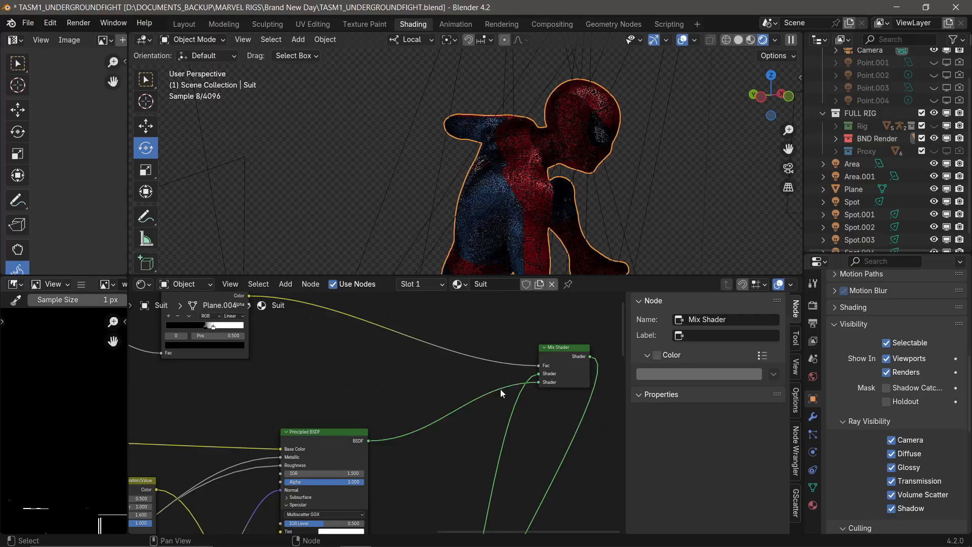
{"action": "middle_click_drag", "start_coordinate": [501, 389], "coordinate": [377, 433]}
{"action": "scroll", "coordinate": [376, 428], "scroll_direction": "up", "scroll_amount": 5}
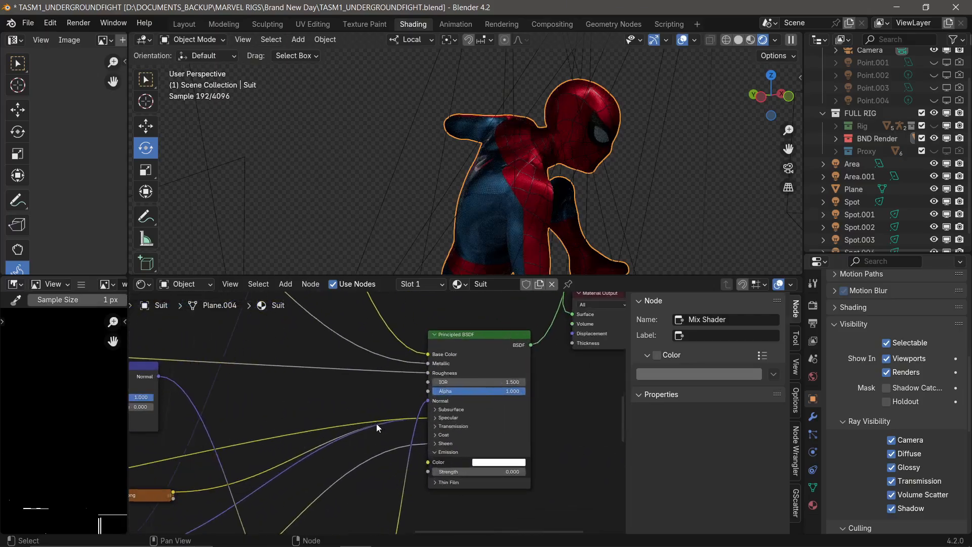
{"action": "left_click", "coordinate": [435, 418]}
{"action": "scroll", "coordinate": [456, 472], "scroll_direction": "up", "scroll_amount": 2}
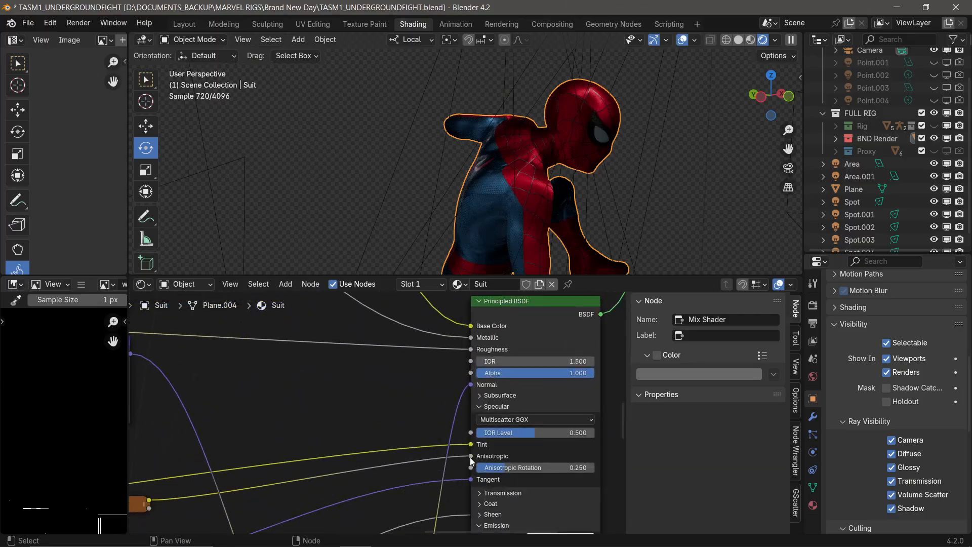
{"action": "left_click_drag", "start_coordinate": [470, 457], "coordinate": [433, 462]}
- Compare the suit in camera view with the Anisotropic link restored and removed, and check the full frame with the suit deselected
{"action": "middle_click_drag", "start_coordinate": [521, 208], "coordinate": [433, 193]}
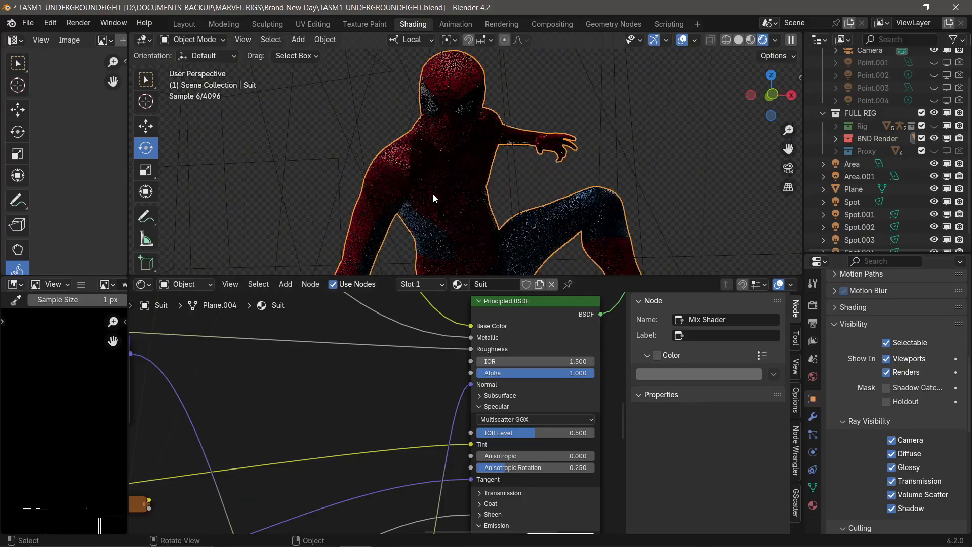
{"action": "key", "text": "KP_0"}
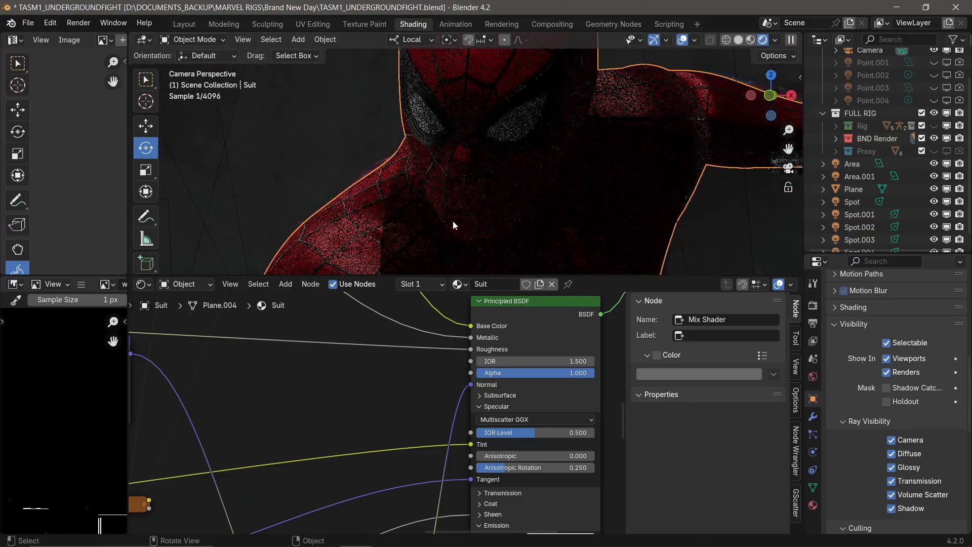
{"action": "scroll", "coordinate": [461, 180], "scroll_direction": "up", "scroll_amount": 3}
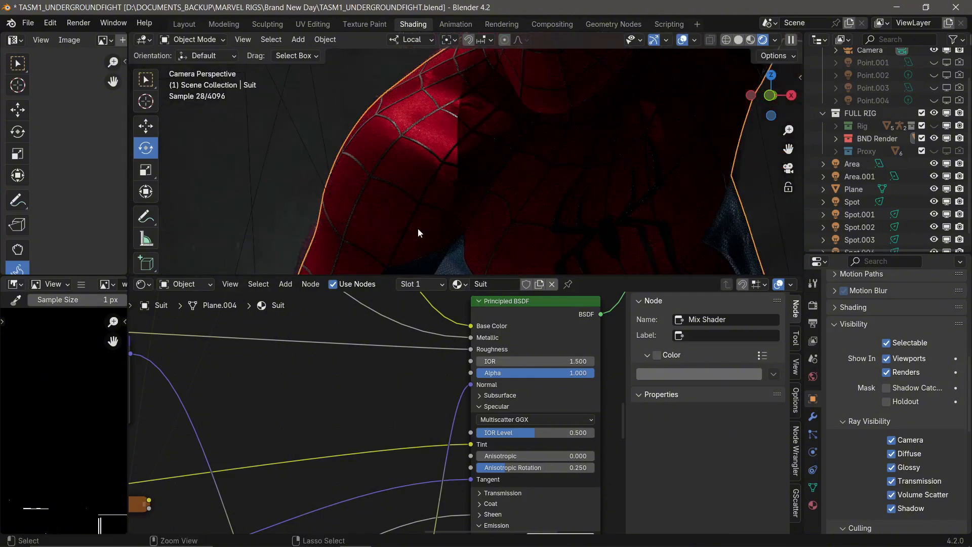
{"action": "key", "text": "ctrl+z"}
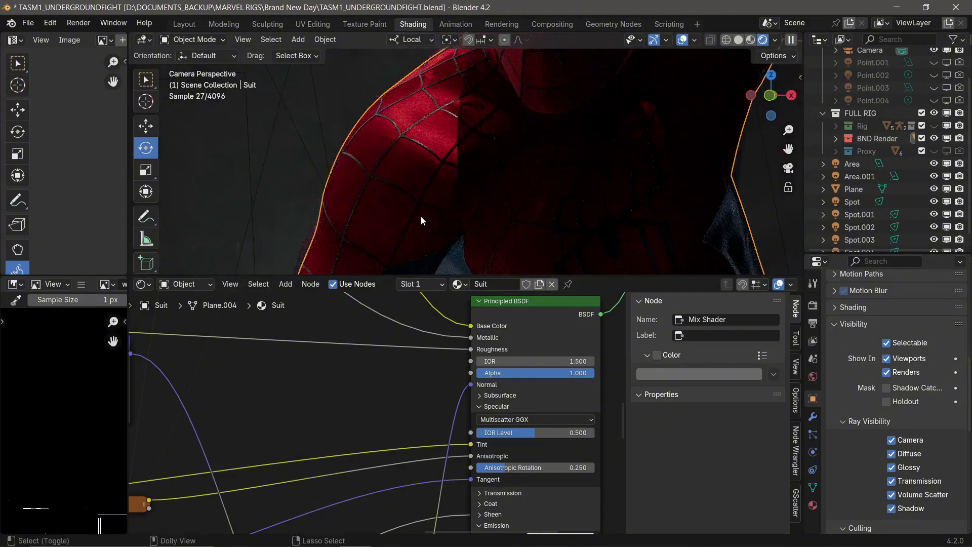
{"action": "key", "text": "ctrl+shift+z"}
{"action": "middle_click_drag", "start_coordinate": [433, 129], "coordinate": [393, 266], "text": "shift"}
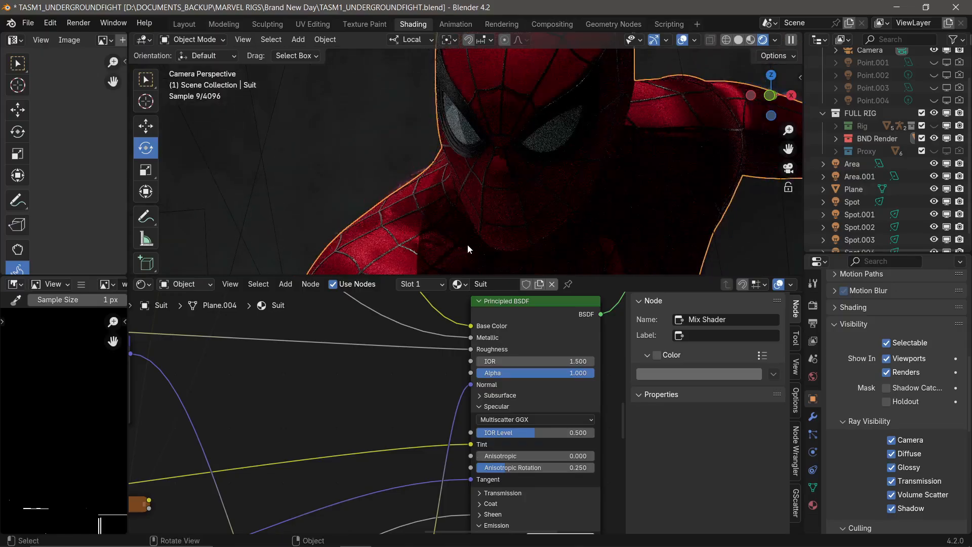
{"action": "left_click", "coordinate": [346, 160]}
{"action": "scroll", "coordinate": [553, 249], "scroll_direction": "down", "scroll_amount": 5}
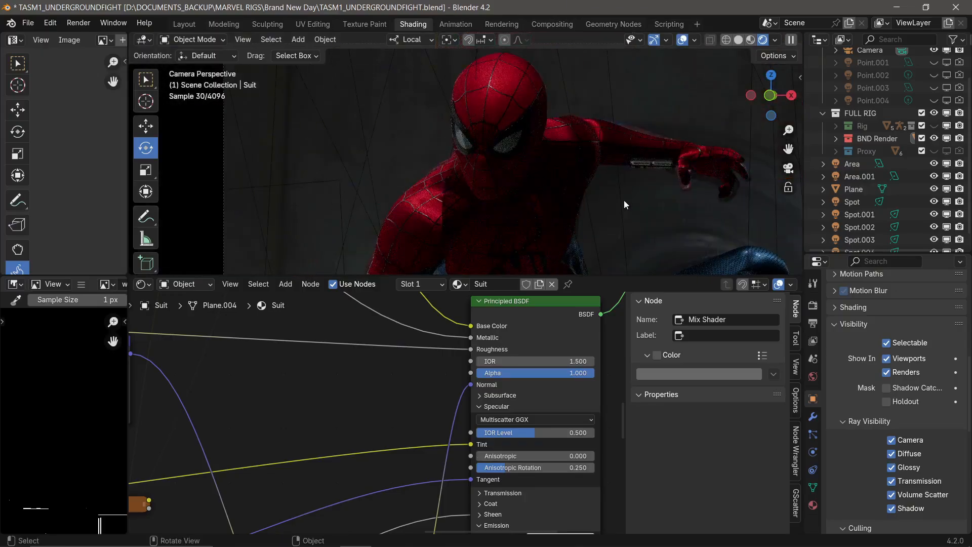
{"action": "scroll", "coordinate": [610, 202], "scroll_direction": "down", "scroll_amount": 4}
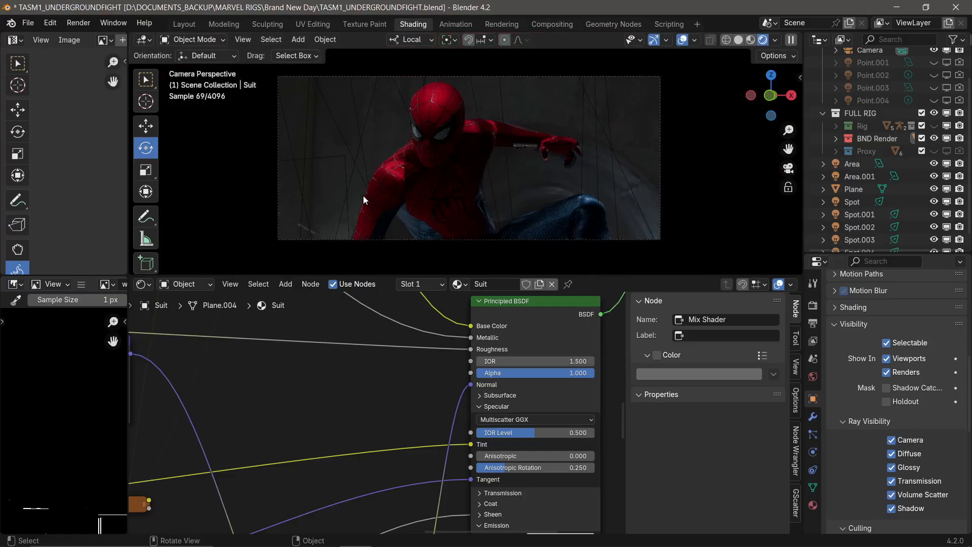
{"action": "scroll", "coordinate": [388, 200], "scroll_direction": "up", "scroll_amount": 2}
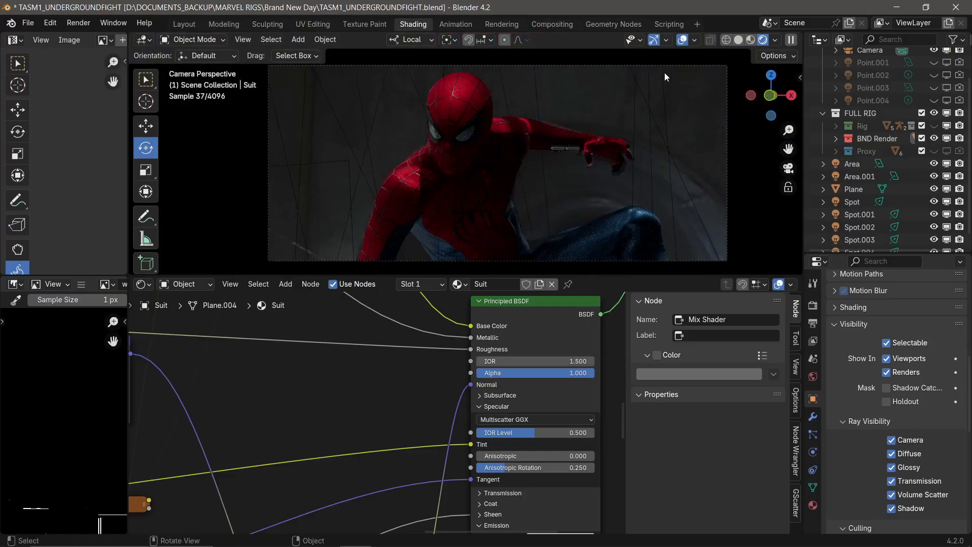
- Hide the viewport overlays and set the Principled BSDF's Anisotropic value to 0.378
{"action": "left_click", "coordinate": [682, 40]}
{"action": "left_click", "coordinate": [684, 41]}
{"action": "scroll", "coordinate": [546, 147], "scroll_direction": "up", "scroll_amount": 6}
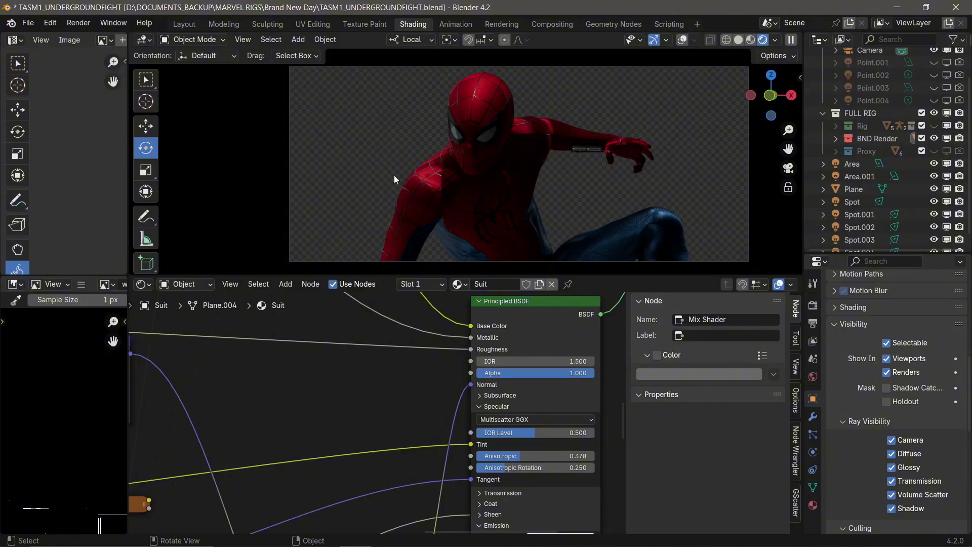
- Switch the viewport to solid shading and open the output properties
{"action": "left_click", "coordinate": [78, 23]}
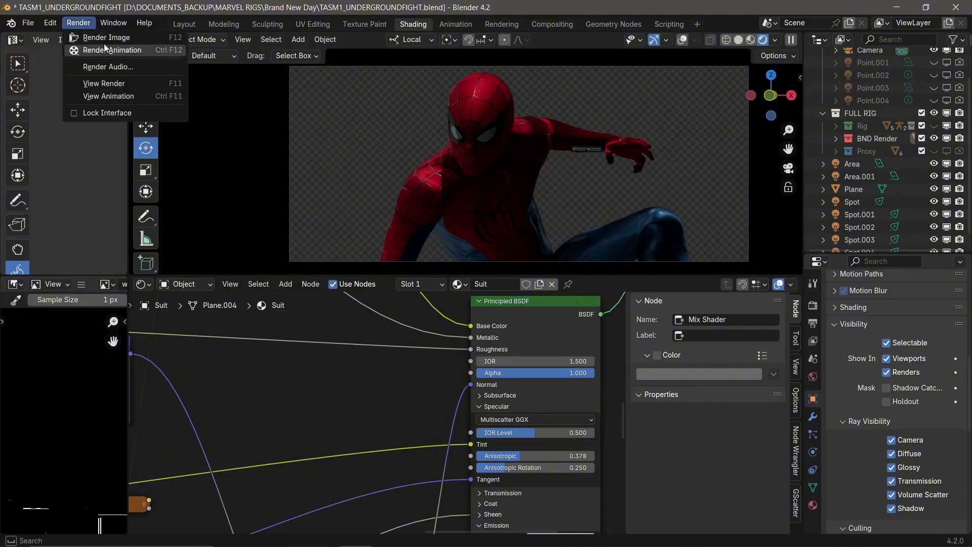
{"action": "left_click", "coordinate": [742, 40]}
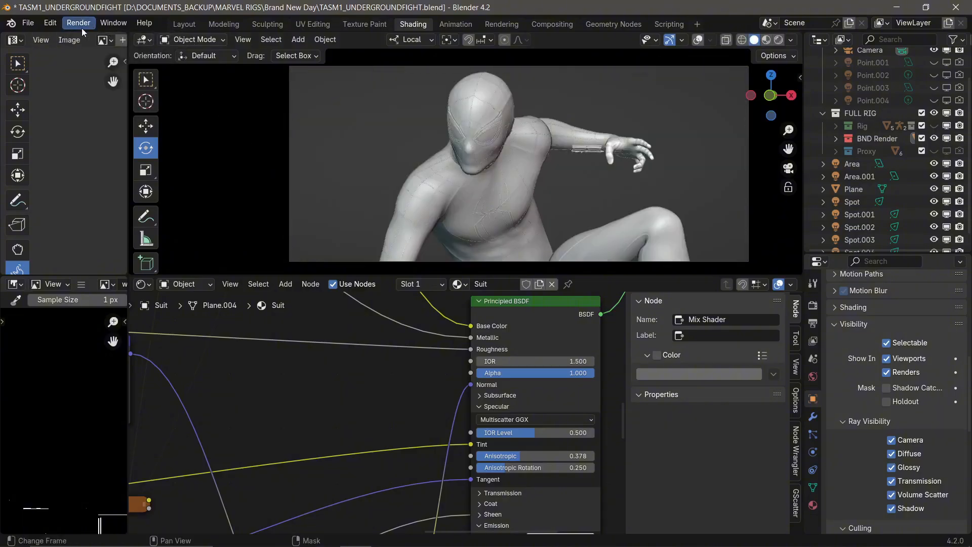
{"action": "left_click", "coordinate": [813, 322]}
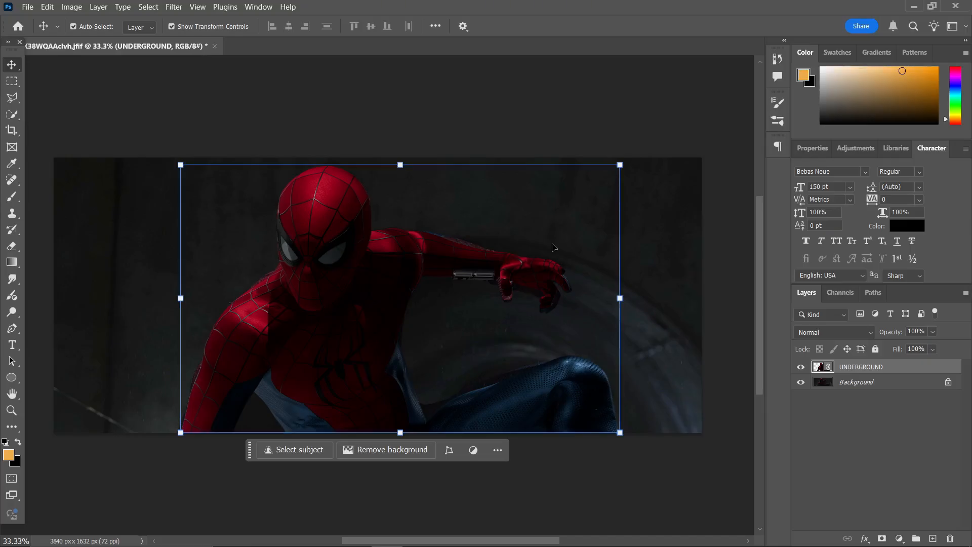
- In Photoshop, compare the render with the reference shot by hiding and showing the UNDERGROUND layer
{"action": "left_click", "coordinate": [801, 367]}
{"action": "left_click", "coordinate": [802, 366]}
{"action": "left_click", "coordinate": [449, 190]}
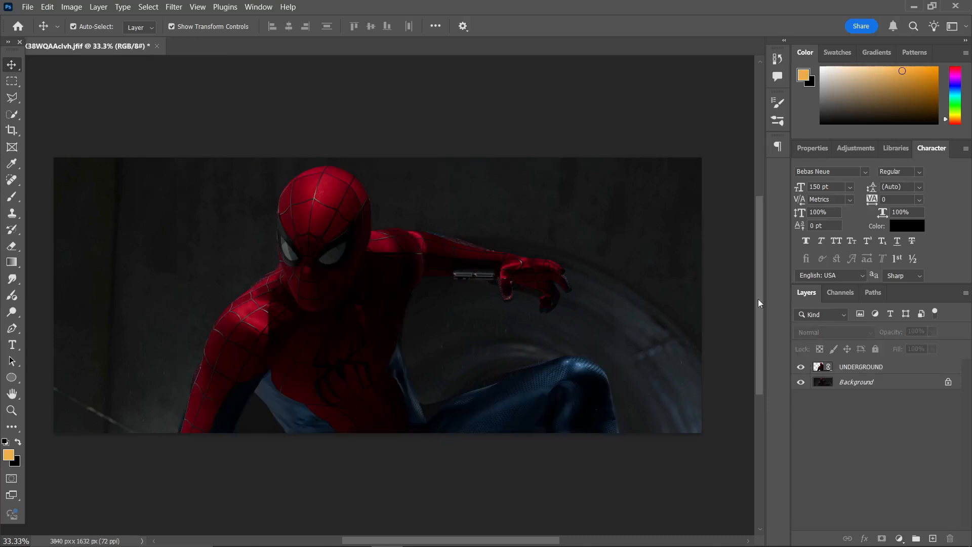
{"action": "left_click", "coordinate": [801, 366]}
{"action": "left_click", "coordinate": [801, 366]}
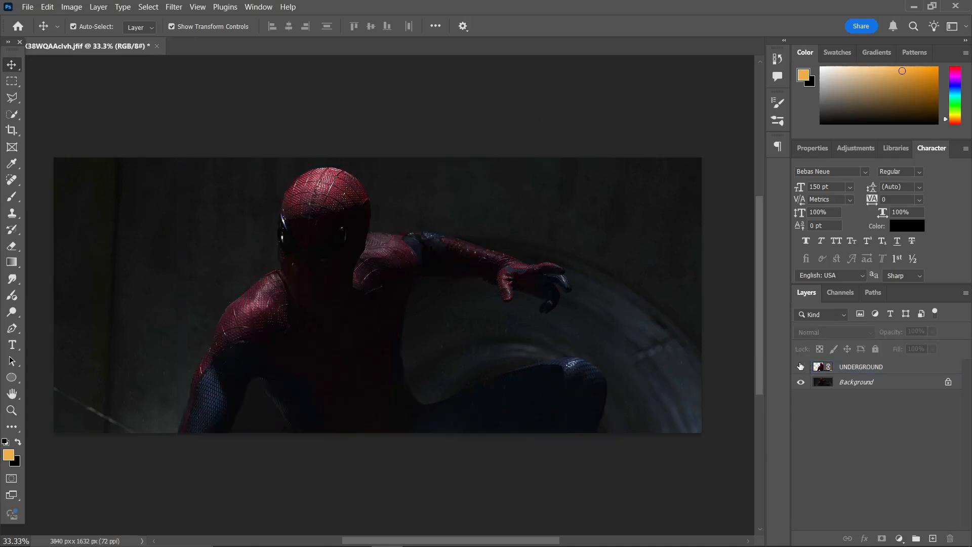
{"action": "left_click", "coordinate": [800, 366]}
{"action": "left_click", "coordinate": [800, 366]}
{"action": "left_click", "coordinate": [801, 367]}
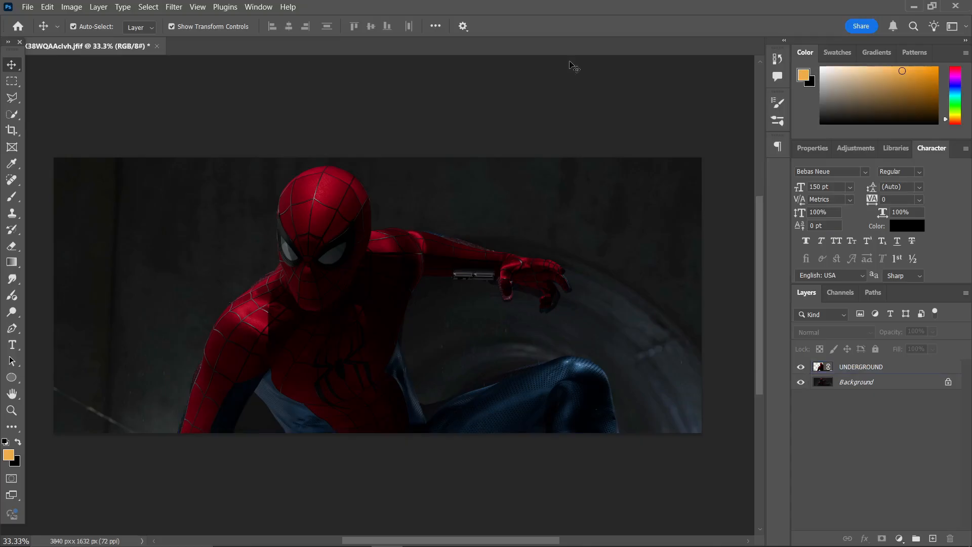
- Rasterize the UNDERGROUND layer and duplicate it
{"action": "left_click", "coordinate": [866, 367]}
{"action": "right_click", "coordinate": [900, 366]}
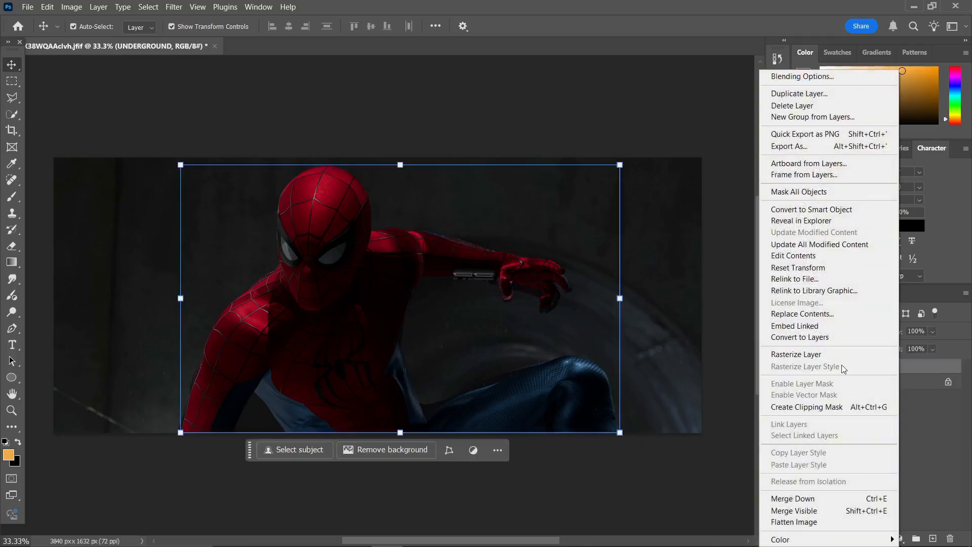
{"action": "left_click", "coordinate": [831, 354]}
{"action": "key", "text": "ctrl+j"}
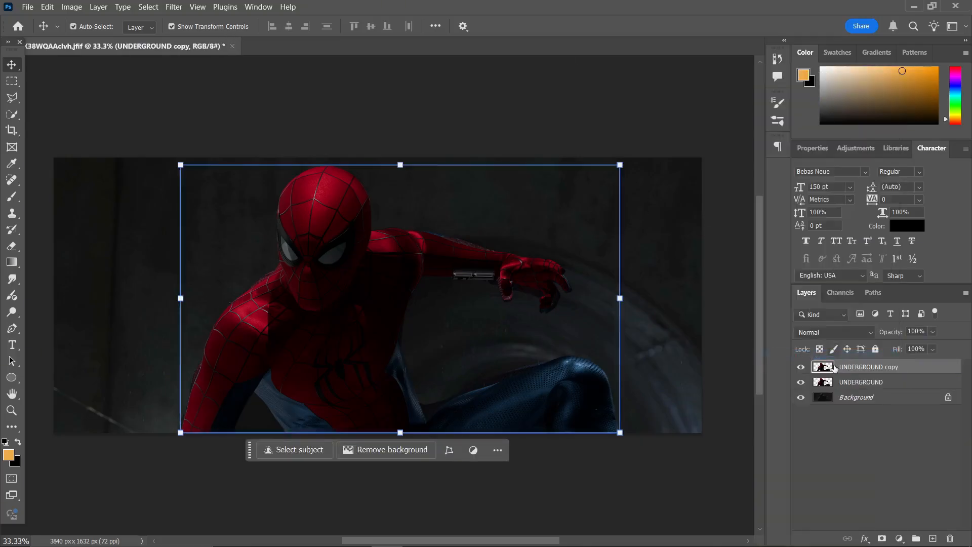
- Apply Match Color to the UNDERGROUND copy, using the GnecX38WQAAcIvh.jfif Background layer as source, with Color Intensity 140 and Fade 12
{"action": "left_click", "coordinate": [71, 7]}
{"action": "mouse_move", "coordinate": [101, 37]}
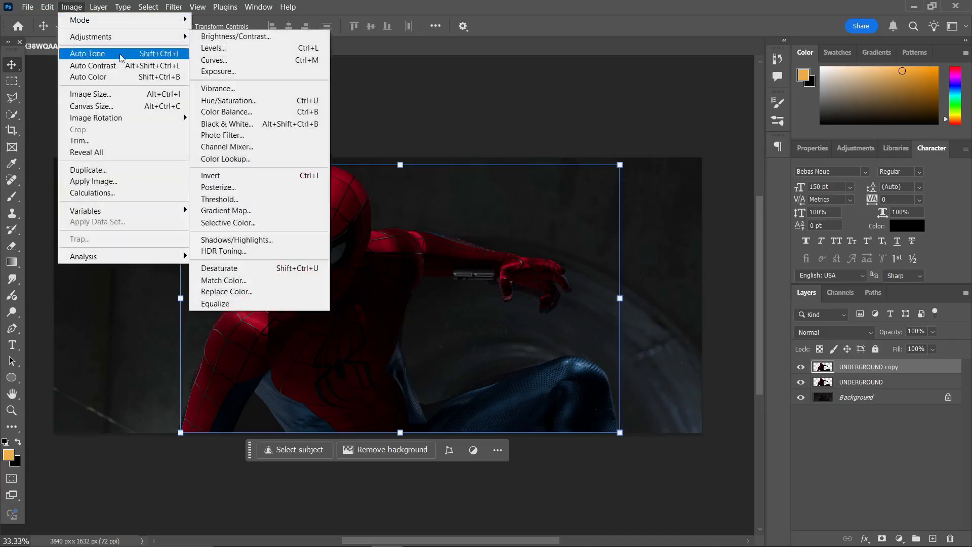
{"action": "left_click", "coordinate": [256, 280]}
{"action": "left_click", "coordinate": [714, 332]}
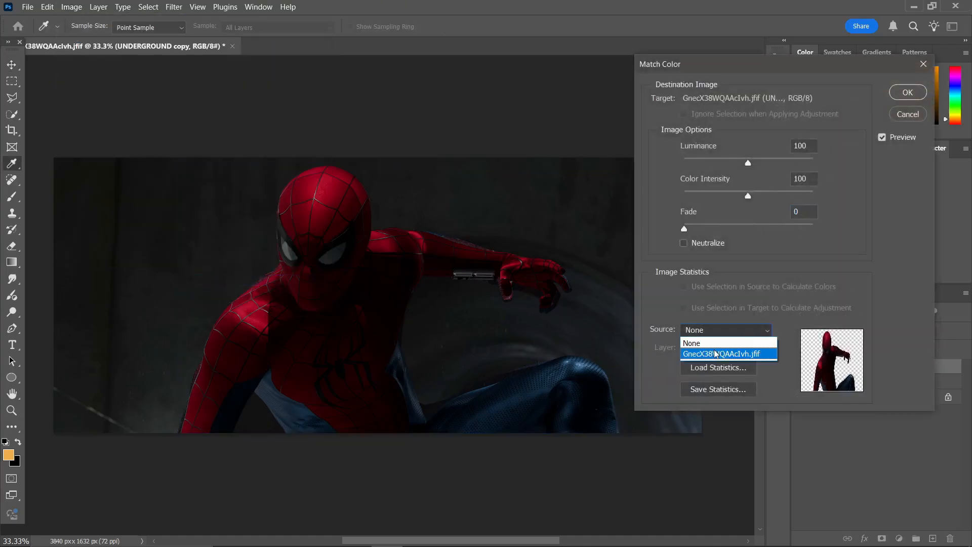
{"action": "left_click", "coordinate": [716, 354]}
{"action": "left_click", "coordinate": [727, 348]}
{"action": "left_click", "coordinate": [708, 405]}
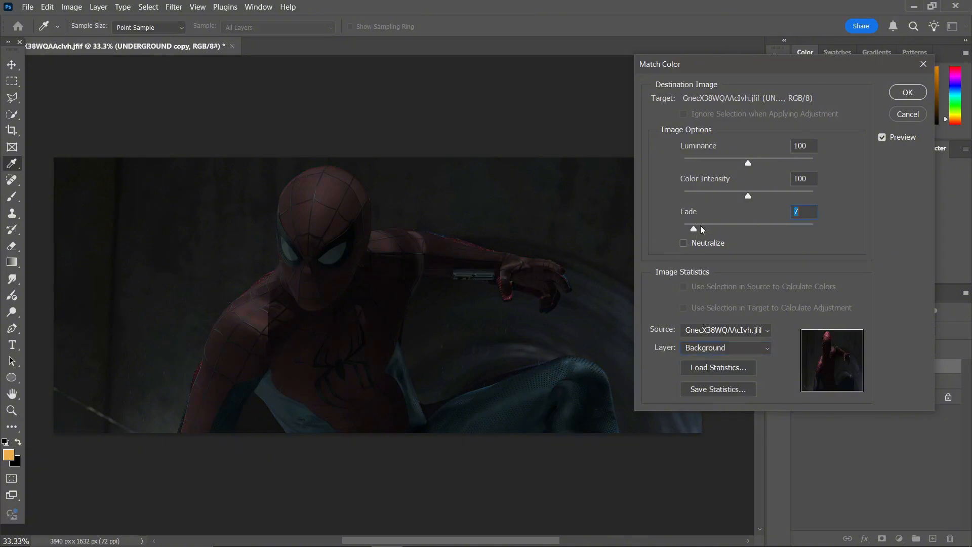
{"action": "left_click_drag", "start_coordinate": [703, 229], "coordinate": [705, 227]}
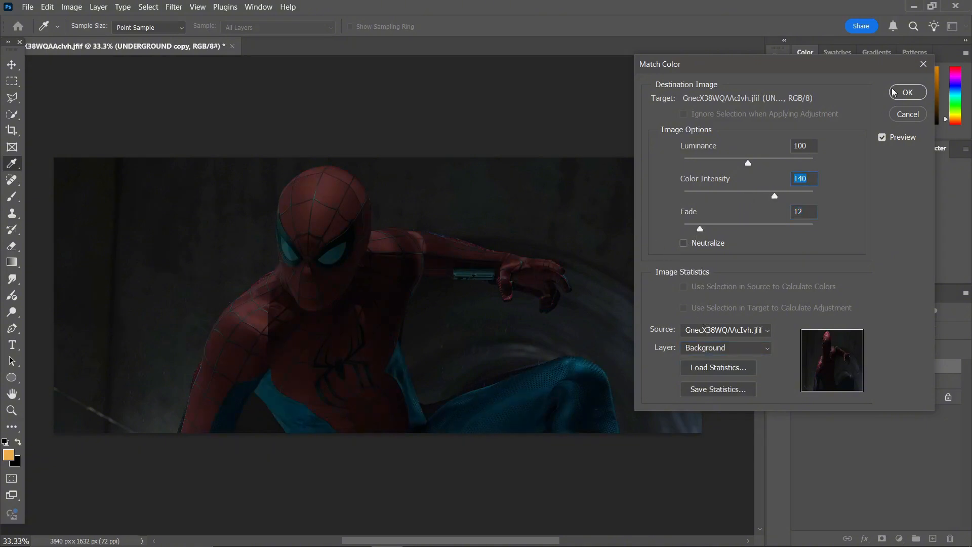
{"action": "left_click", "coordinate": [908, 92]}
- Try the blending modes from Darken through to Luminosity on the UNDERGROUND copy layer
{"action": "key", "text": "v"}
{"action": "left_click", "coordinate": [817, 332]}
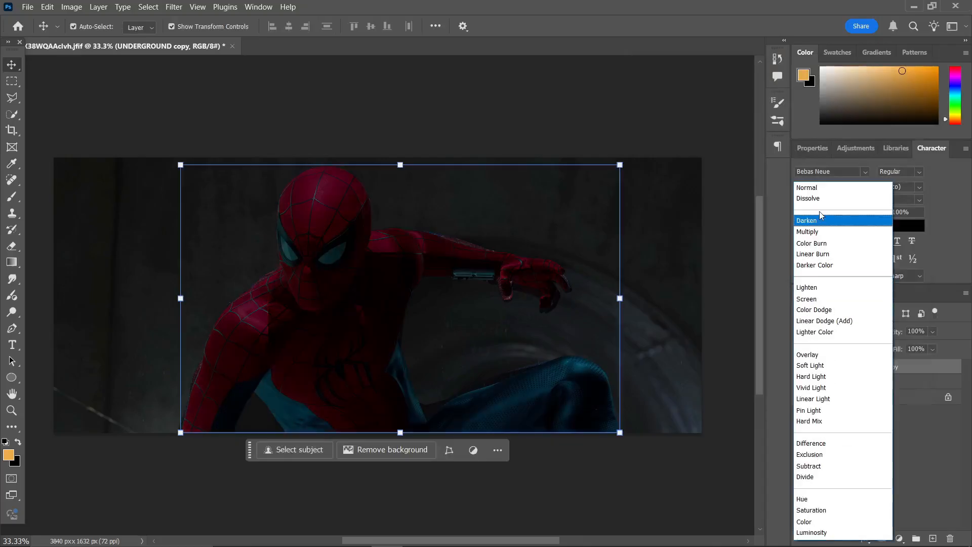
{"action": "left_click", "coordinate": [818, 221]}
{"action": "scroll", "coordinate": [822, 332], "scroll_direction": "down", "scroll_amount": 4}
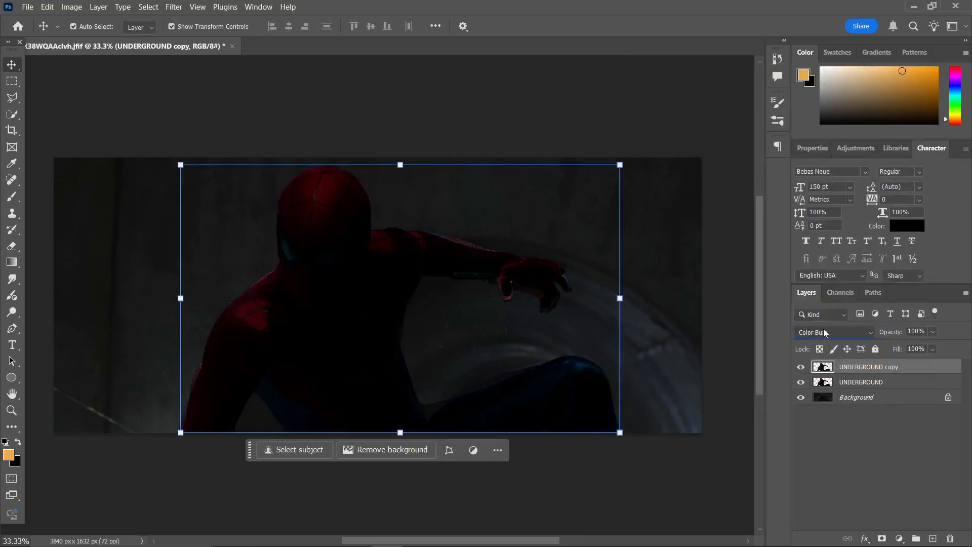
{"action": "scroll", "coordinate": [823, 327], "scroll_direction": "down", "scroll_amount": 1}
{"action": "scroll", "coordinate": [822, 326], "scroll_direction": "up", "scroll_amount": 1}
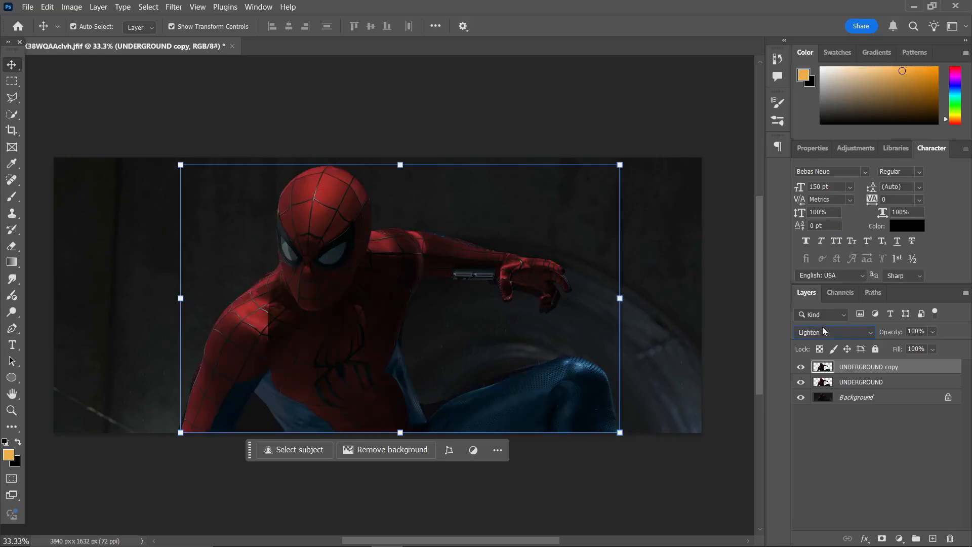
{"action": "scroll", "coordinate": [823, 328], "scroll_direction": "down", "scroll_amount": 3}
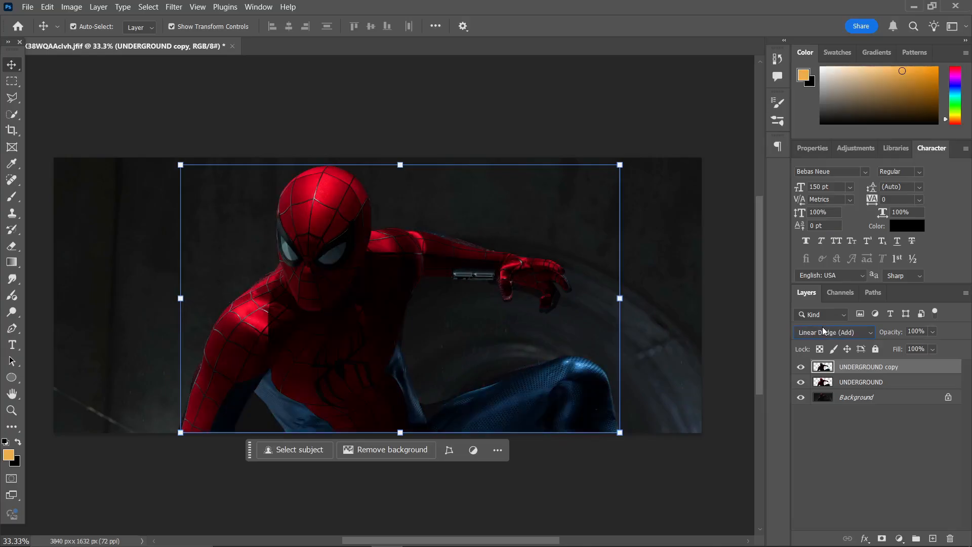
{"action": "scroll", "coordinate": [823, 331], "scroll_direction": "down", "scroll_amount": 5}
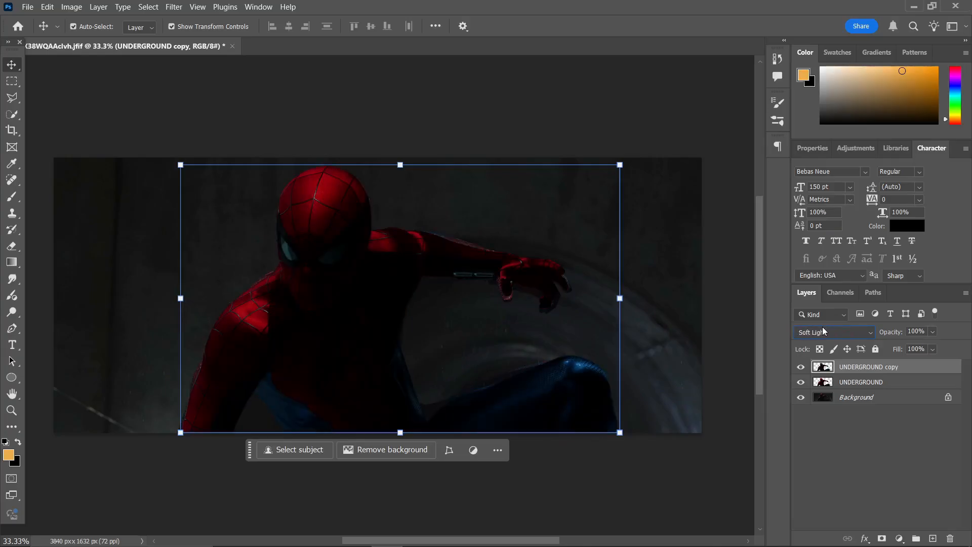
{"action": "scroll", "coordinate": [823, 331], "scroll_direction": "down", "scroll_amount": 1}
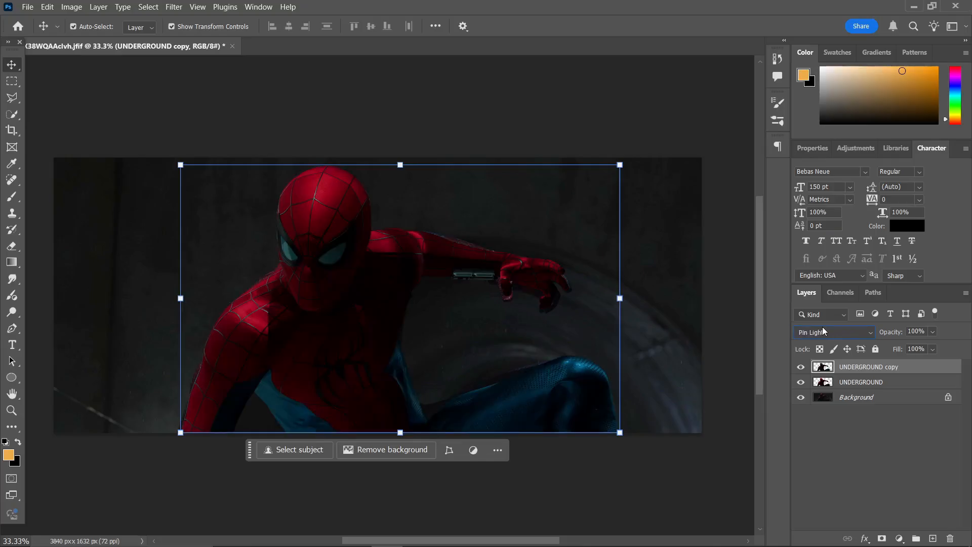
{"action": "scroll", "coordinate": [823, 329], "scroll_direction": "down", "scroll_amount": 5}
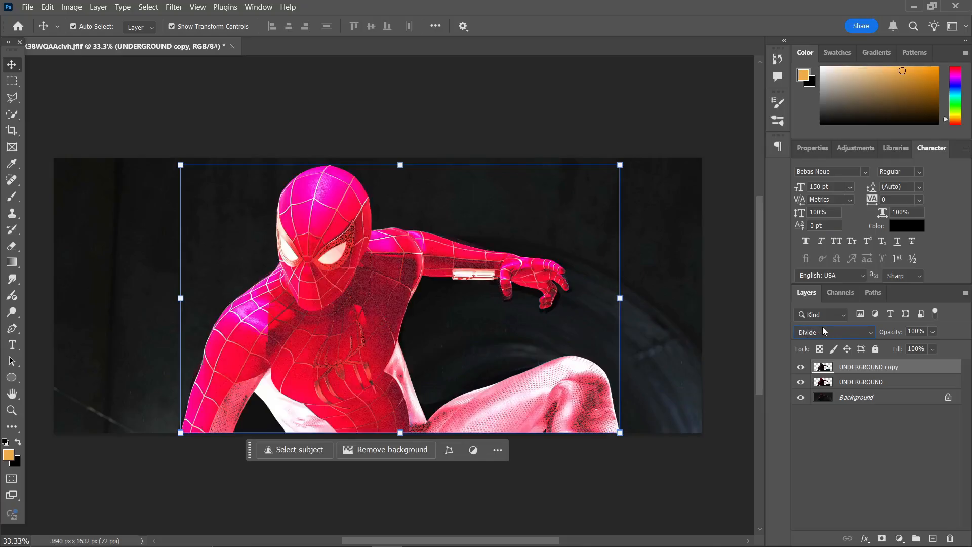
{"action": "scroll", "coordinate": [823, 329], "scroll_direction": "down", "scroll_amount": 2}
{"action": "scroll", "coordinate": [822, 330], "scroll_direction": "down", "scroll_amount": 1}
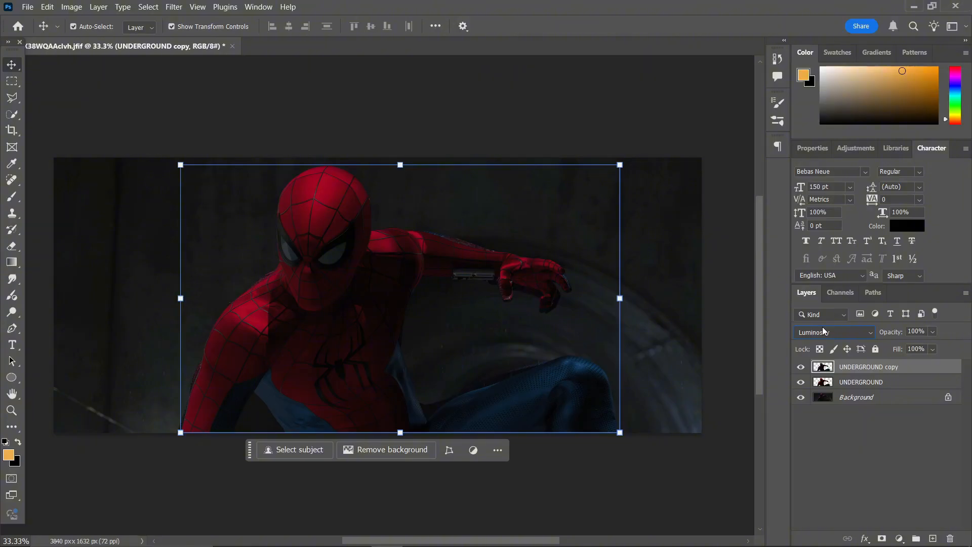
- Compare the Luminosity blend by hiding and showing the UNDERGROUND copy and UNDERGROUND layers
{"action": "left_click", "coordinate": [801, 368]}
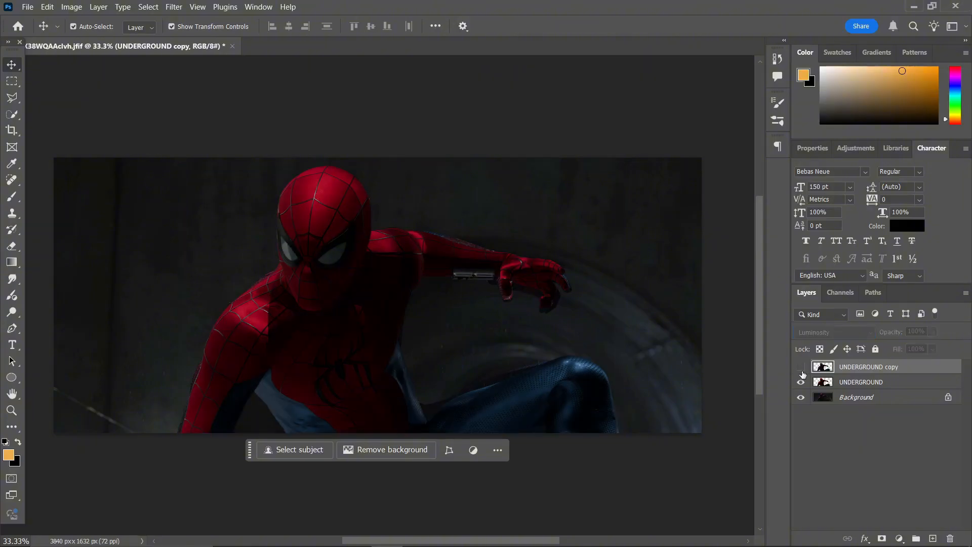
{"action": "left_click", "coordinate": [801, 368]}
{"action": "left_click", "coordinate": [803, 384]}
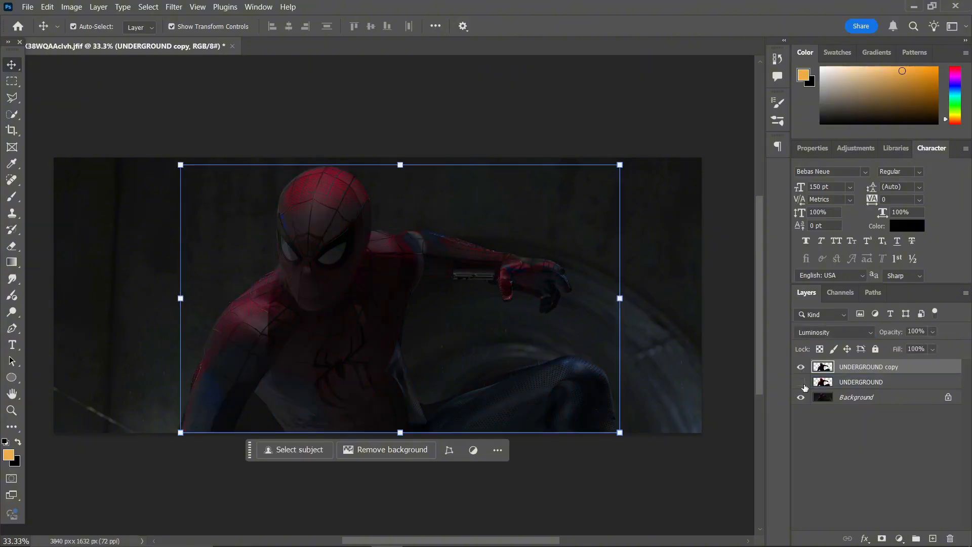
{"action": "left_click", "coordinate": [803, 382]}
{"action": "left_click", "coordinate": [801, 367]}
{"action": "left_click", "coordinate": [801, 367]}
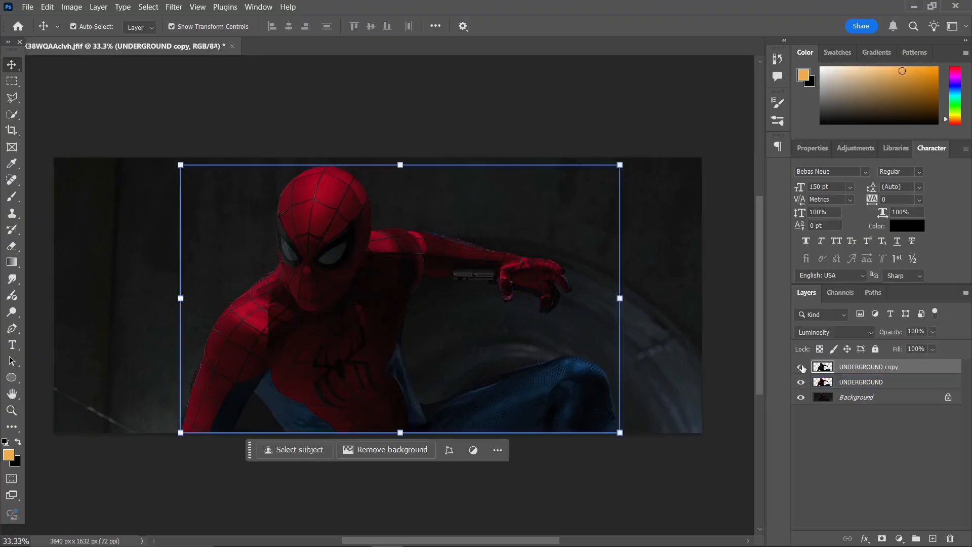
{"action": "left_click", "coordinate": [801, 367]}
{"action": "left_click", "coordinate": [801, 367]}
{"action": "left_click", "coordinate": [801, 367]}
{"action": "left_click", "coordinate": [801, 368]}
{"action": "left_click", "coordinate": [801, 368]}
{"action": "left_click", "coordinate": [802, 367]}
- Set the UNDERGROUND copy layer to Normal blending, and move UNDERGROUND above it with Luminosity blending
{"action": "left_click", "coordinate": [825, 332]}
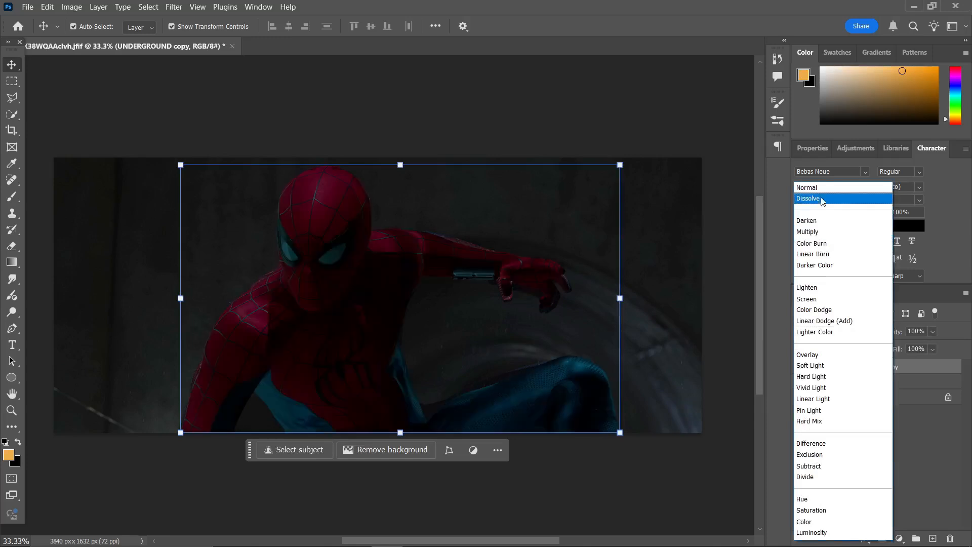
{"action": "left_click", "coordinate": [820, 191]}
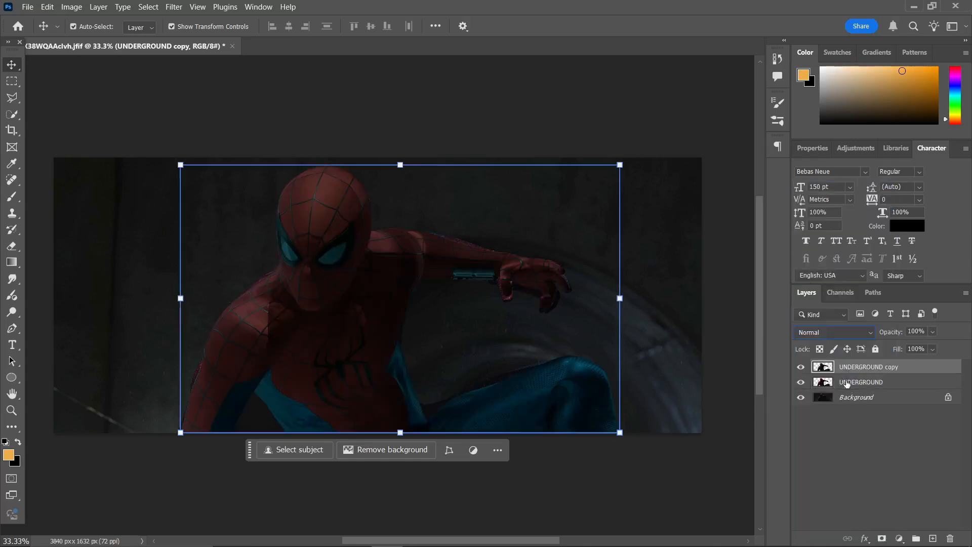
{"action": "left_click", "coordinate": [851, 384]}
{"action": "left_click_drag", "start_coordinate": [851, 384], "coordinate": [850, 360]}
{"action": "left_click", "coordinate": [836, 333]}
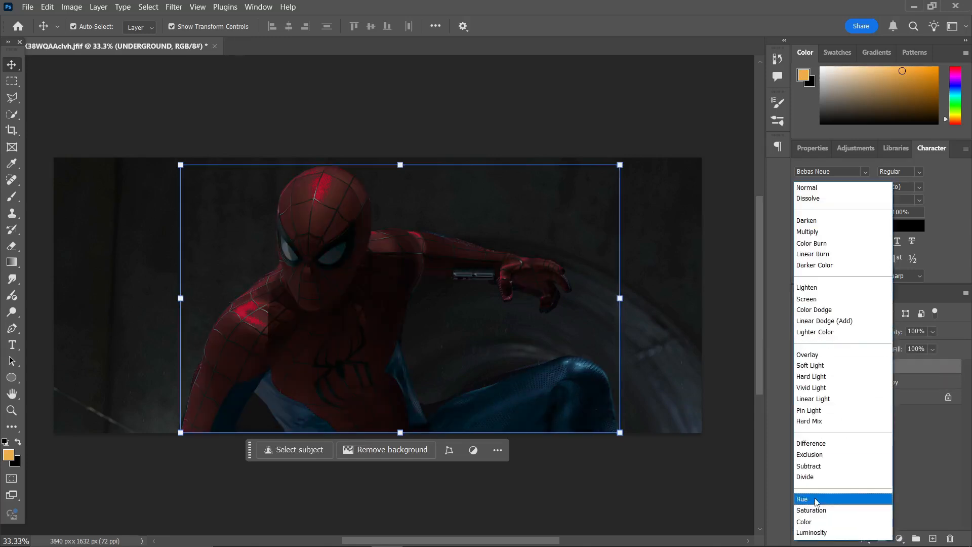
{"action": "left_click", "coordinate": [818, 533]}
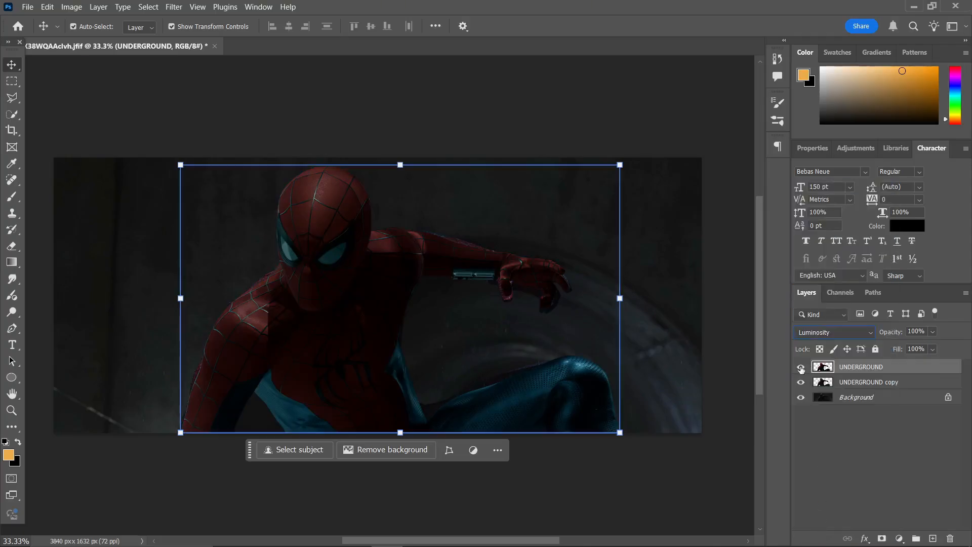
- Compare the figure with and without the UNDERGROUND luminosity layer by toggling its visibility
{"action": "left_click", "coordinate": [801, 368]}
{"action": "left_click", "coordinate": [801, 368]}
{"action": "left_click", "coordinate": [801, 368]}
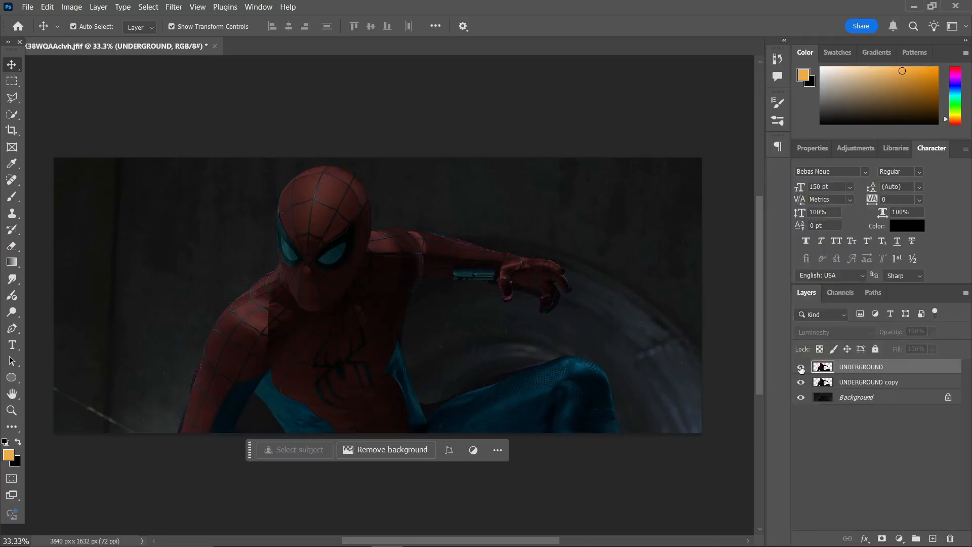
{"action": "left_click", "coordinate": [801, 368]}
{"action": "left_click", "coordinate": [801, 368]}
{"action": "left_click", "coordinate": [801, 368]}
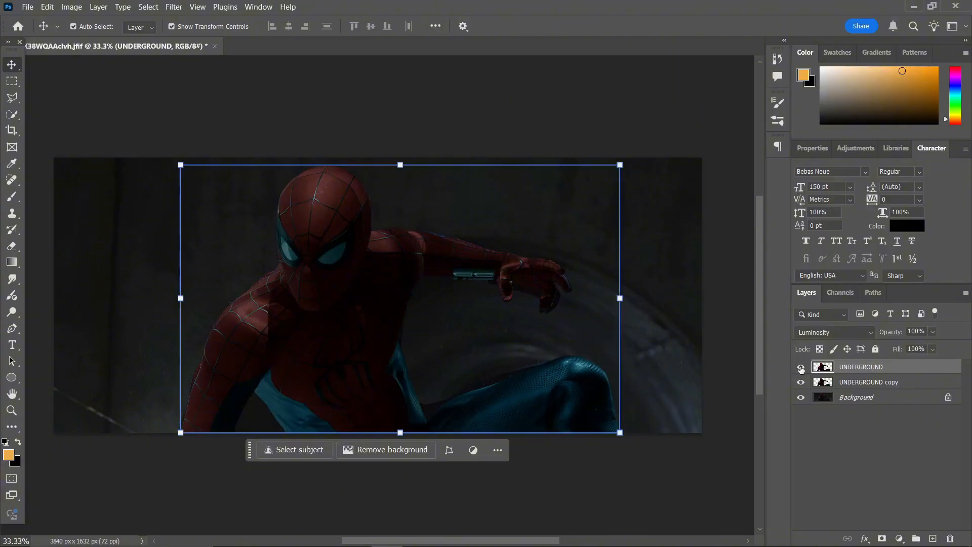
- Duplicate the UNDERGROUND layer at the top of the layer stack
{"action": "left_click", "coordinate": [892, 379]}
{"action": "left_click", "coordinate": [889, 368]}
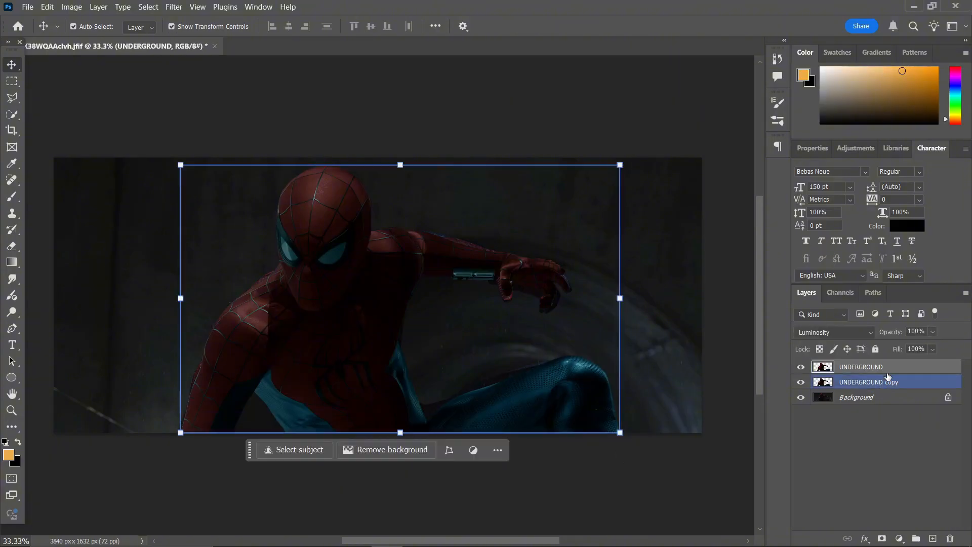
{"action": "key", "text": "ctrl+j"}
- Try blending modes such as Soft Light, Hard Mix and Exclusion on UNDERGROUND copy 2, toggling its visibility to compare
{"action": "scroll", "coordinate": [828, 331], "scroll_direction": "down", "scroll_amount": 1}
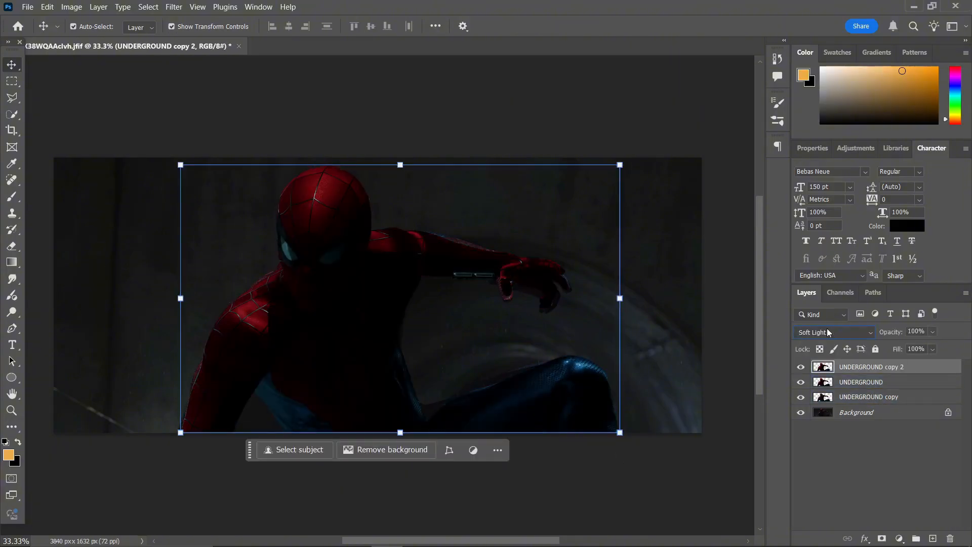
{"action": "scroll", "coordinate": [828, 333], "scroll_direction": "down", "scroll_amount": 6}
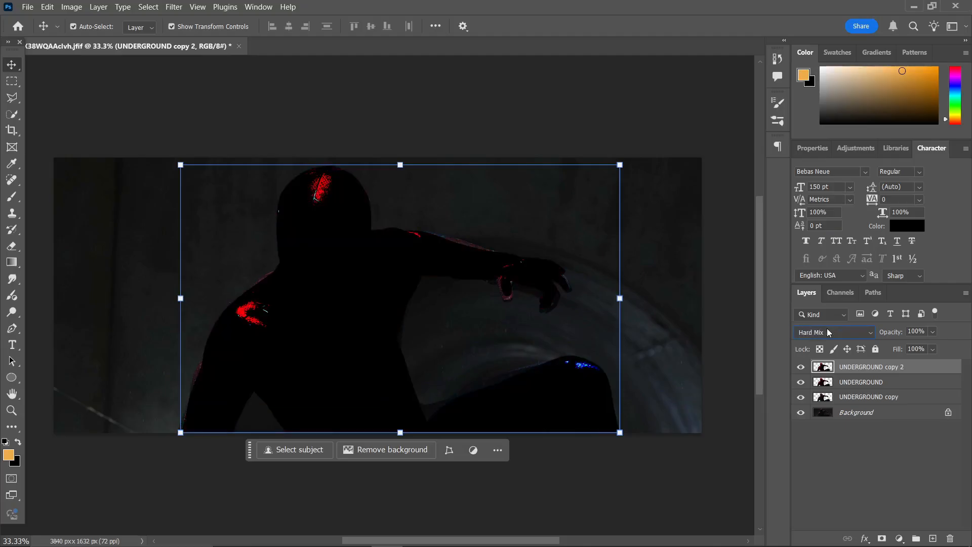
{"action": "left_click", "coordinate": [800, 368]}
{"action": "left_click", "coordinate": [799, 368]}
{"action": "left_click", "coordinate": [800, 369]}
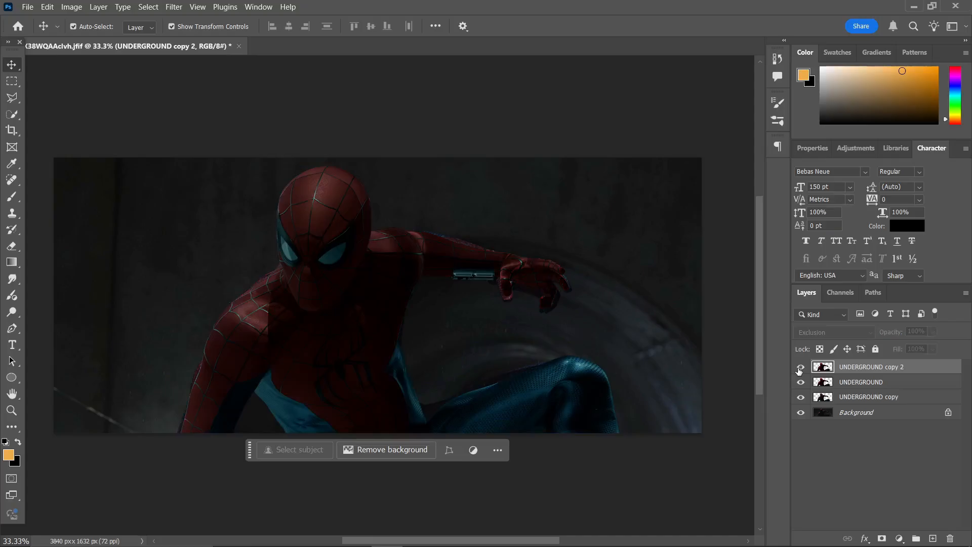
{"action": "left_click", "coordinate": [800, 368]}
- Set UNDERGROUND copy 2 to Normal blending and split its Blend If Underlying Layer shadow slider to 18 / 71
{"action": "left_click", "coordinate": [834, 332]}
{"action": "left_click", "coordinate": [818, 187]}
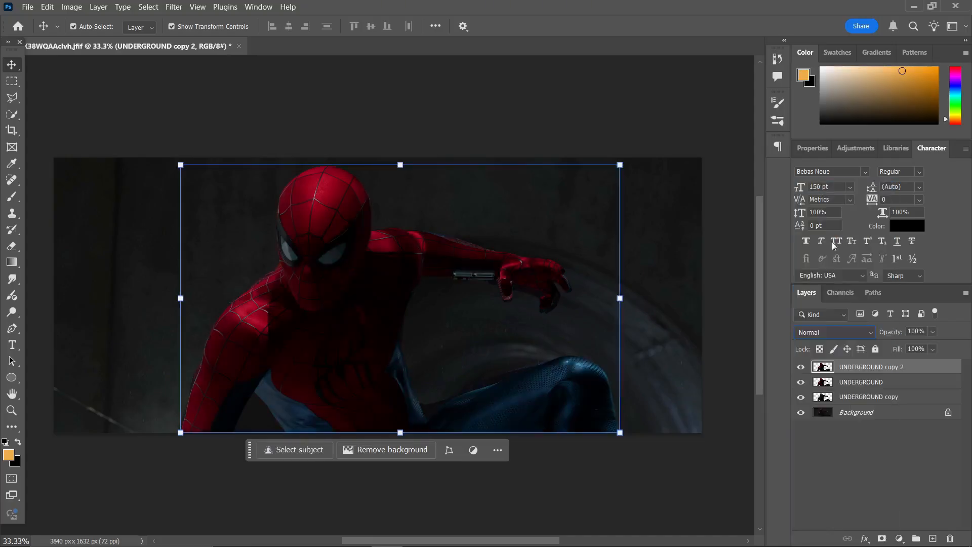
{"action": "double_click", "coordinate": [929, 366]}
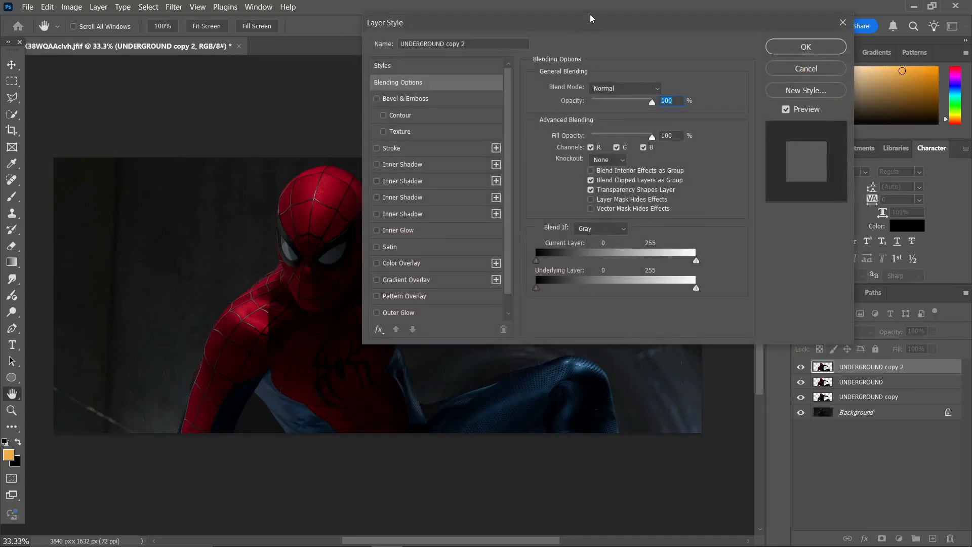
{"action": "left_click_drag", "start_coordinate": [591, 19], "coordinate": [719, 17]}
{"action": "key", "text": "alt"}
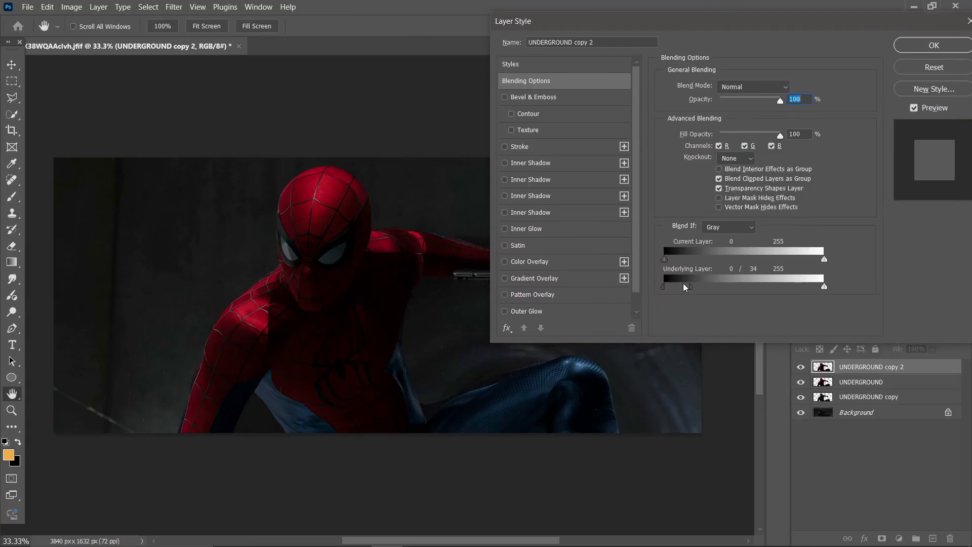
{"action": "mouse_move", "coordinate": [689, 289]}
{"action": "left_mouse_down", "text": "alt"}
{"action": "mouse_move", "coordinate": [706, 288]}
{"action": "mouse_move", "coordinate": [680, 286]}
{"action": "left_mouse_up", "text": "alt"}
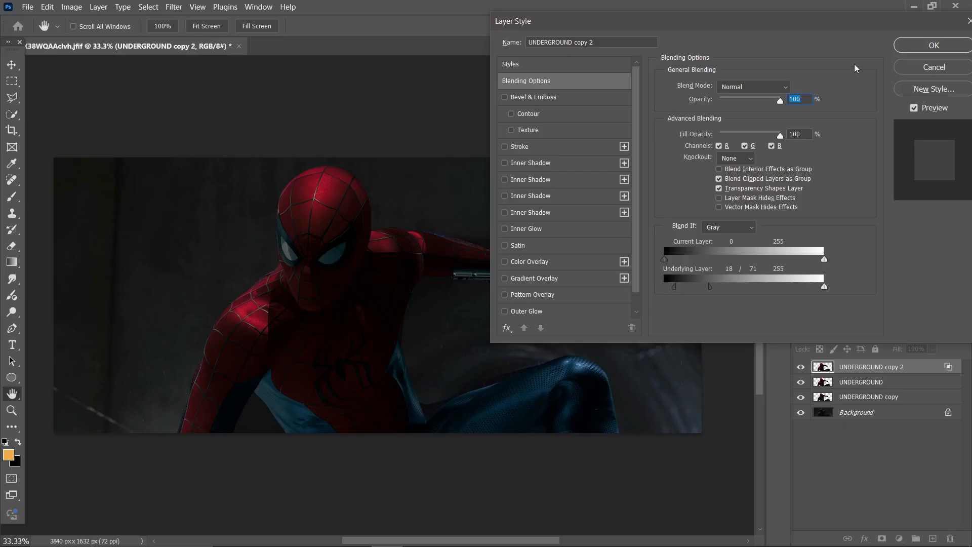
{"action": "left_click", "coordinate": [906, 49]}
- Group the three UNDERGROUND layers and toggle the group's visibility to compare the composite with the reference shot
{"action": "left_click", "coordinate": [869, 397], "text": "shift"}
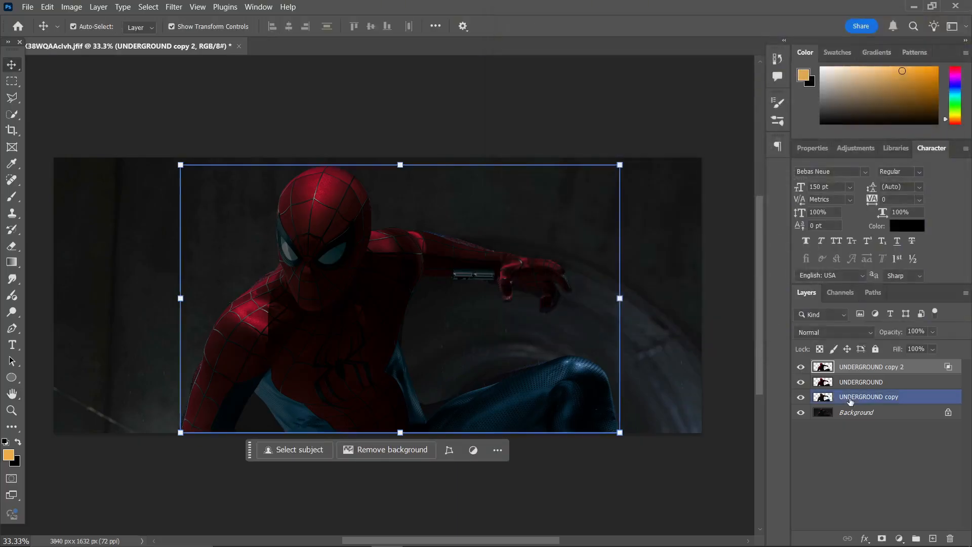
{"action": "left_click", "coordinate": [917, 538]}
{"action": "left_click", "coordinate": [804, 367]}
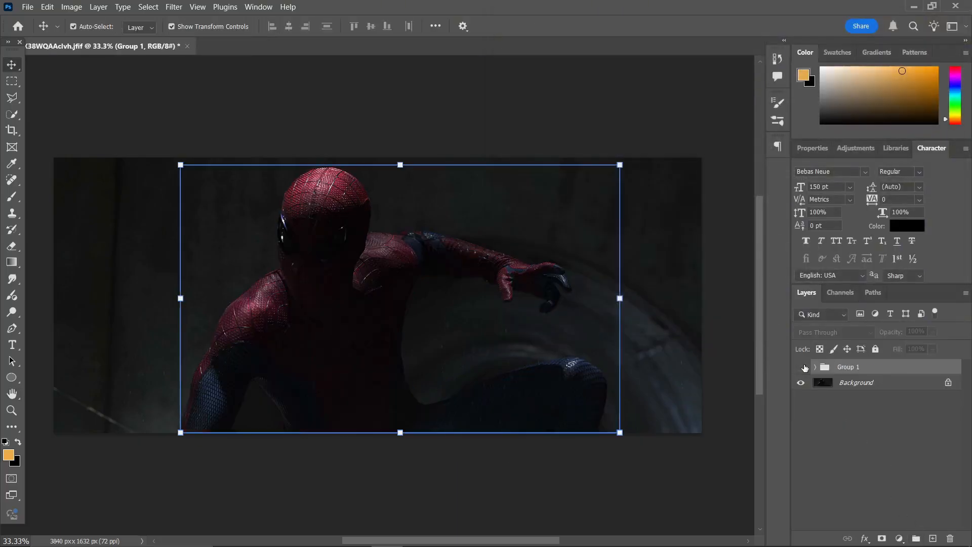
{"action": "left_click", "coordinate": [805, 367]}
{"action": "left_click", "coordinate": [804, 367]}
{"action": "left_click", "coordinate": [805, 368]}
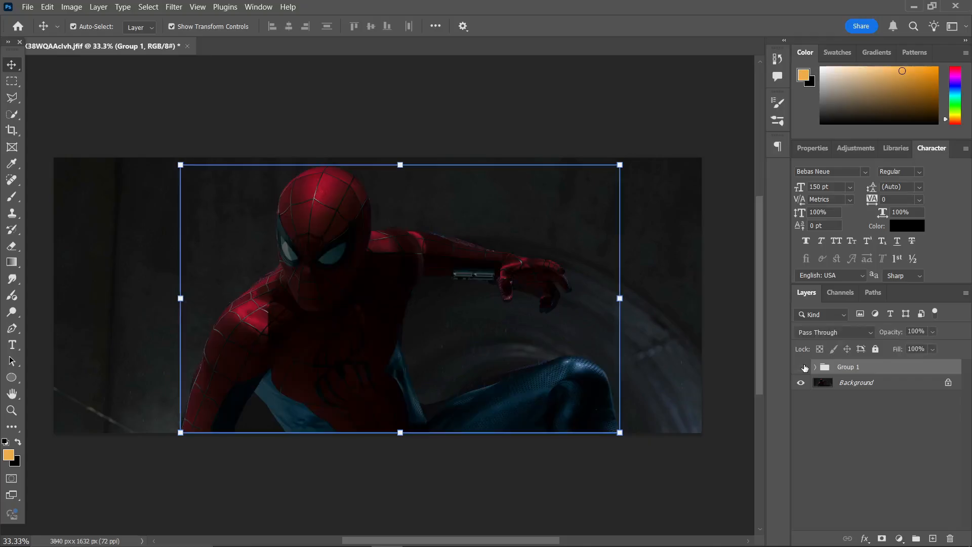
{"action": "left_click", "coordinate": [803, 367]}
{"action": "left_click", "coordinate": [802, 367]}
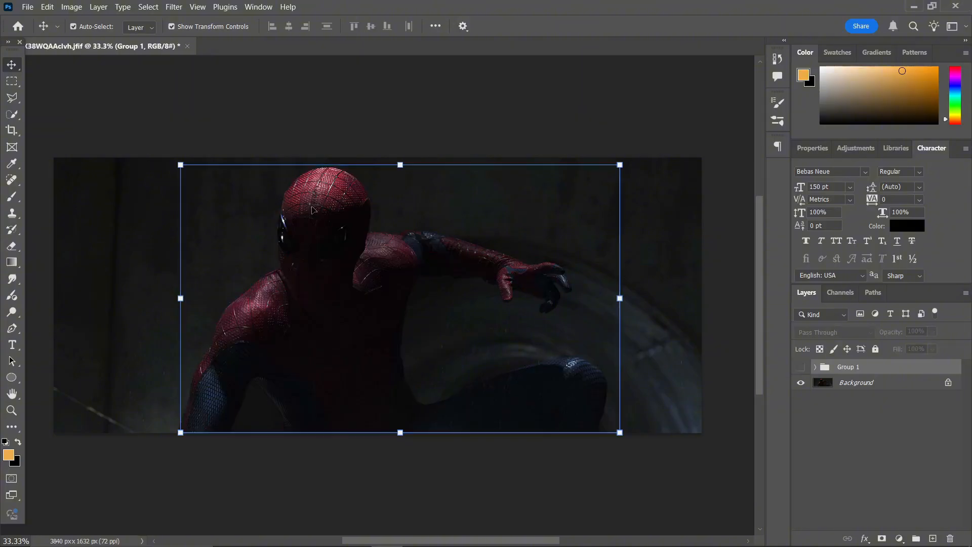
{"action": "left_click", "coordinate": [802, 368]}
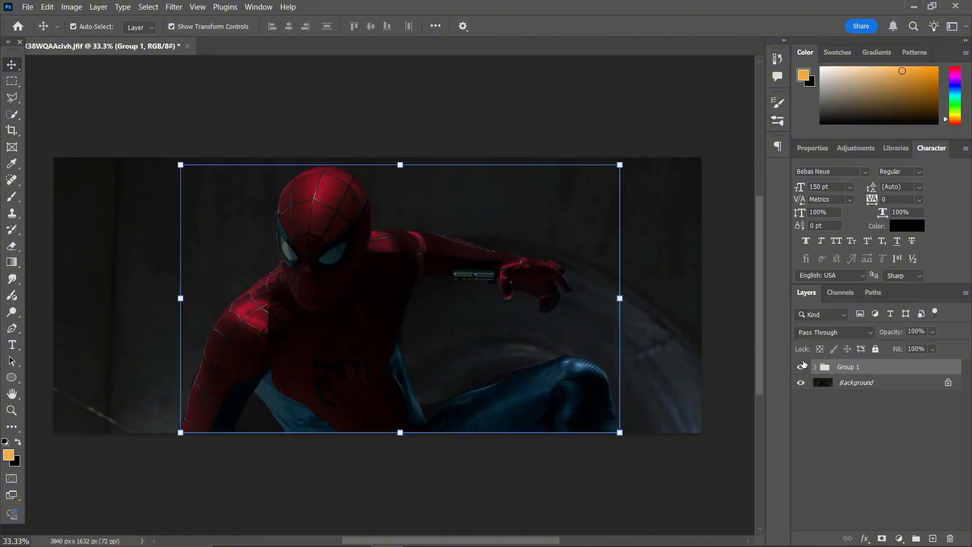
- Examine the blue side of the suit and the web lines on the lower torso up close
{"action": "left_click", "coordinate": [320, 401], "text": "ctrl"}
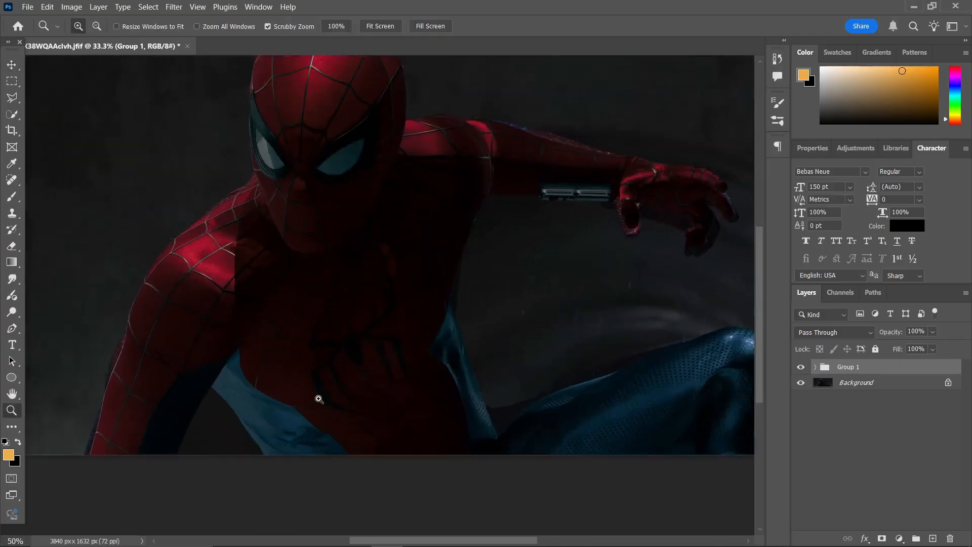
{"action": "double_click", "coordinate": [318, 401], "text": "ctrl"}
{"action": "scroll", "coordinate": [306, 405], "scroll_direction": "down", "scroll_amount": 1}
{"action": "left_click", "coordinate": [191, 397], "text": "ctrl"}
{"action": "left_click", "coordinate": [191, 397], "text": "ctrl"}
{"action": "left_click", "coordinate": [191, 397], "text": "ctrl"}
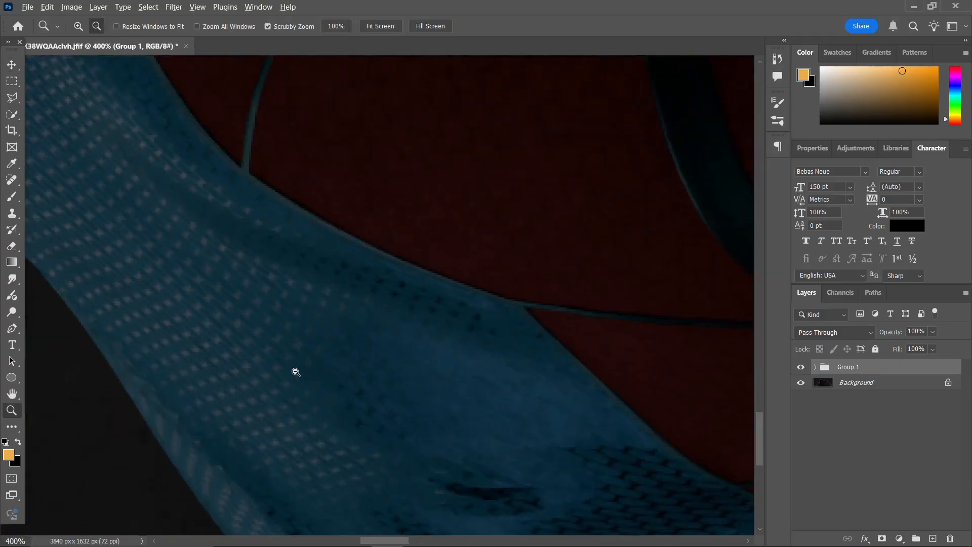
{"action": "left_click", "coordinate": [296, 372], "text": "alt"}
{"action": "left_click", "coordinate": [295, 371], "text": "alt"}
{"action": "left_click", "coordinate": [295, 372], "text": "alt"}
{"action": "left_click", "coordinate": [295, 372], "text": "alt"}
{"action": "left_click", "coordinate": [295, 372], "text": "alt"}
{"action": "left_click", "coordinate": [295, 371], "text": "alt"}
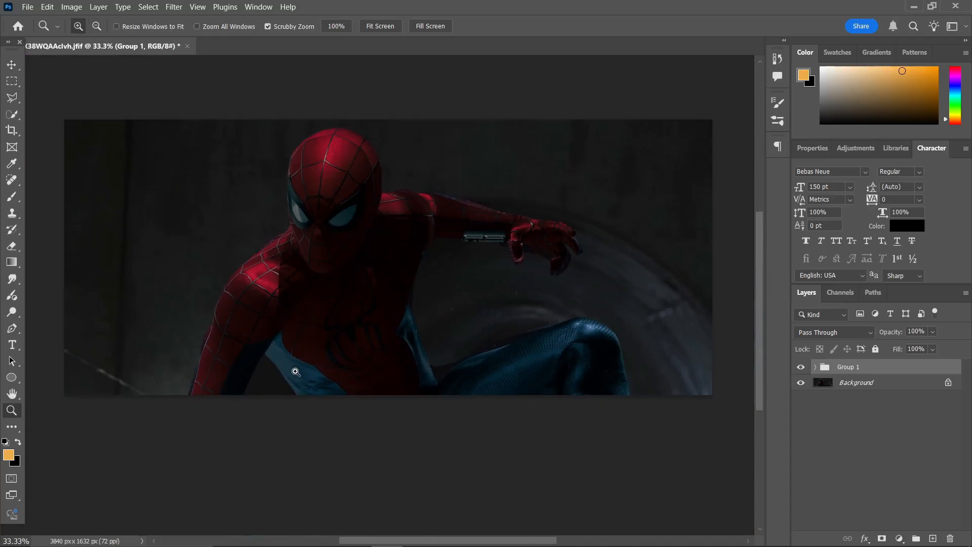
{"action": "scroll", "coordinate": [395, 304], "scroll_direction": "up", "scroll_amount": 1}
- Check the whole composite against the reference background by hiding and showing the layer group
{"action": "left_click", "coordinate": [802, 368]}
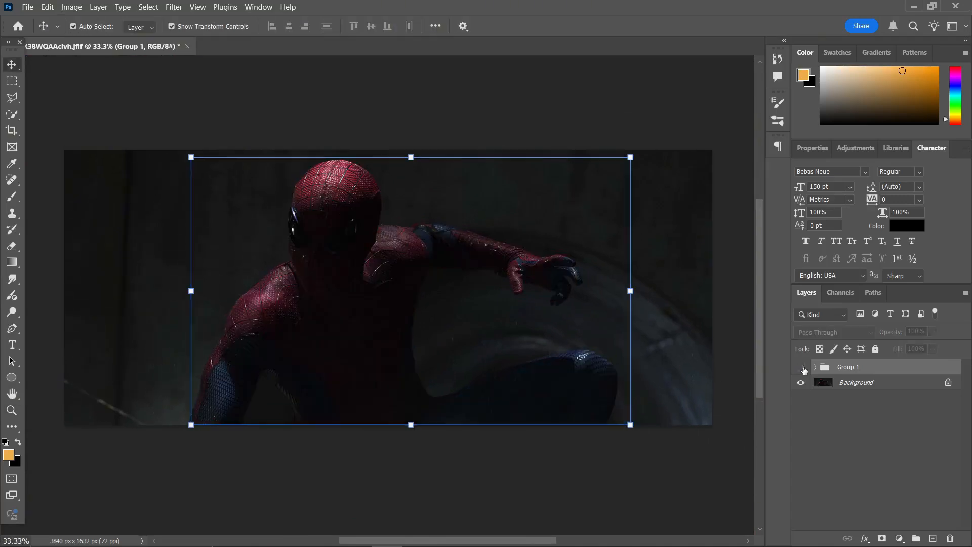
{"action": "left_click", "coordinate": [801, 367]}
{"action": "left_click", "coordinate": [801, 368]}
{"action": "left_click", "coordinate": [801, 367]}
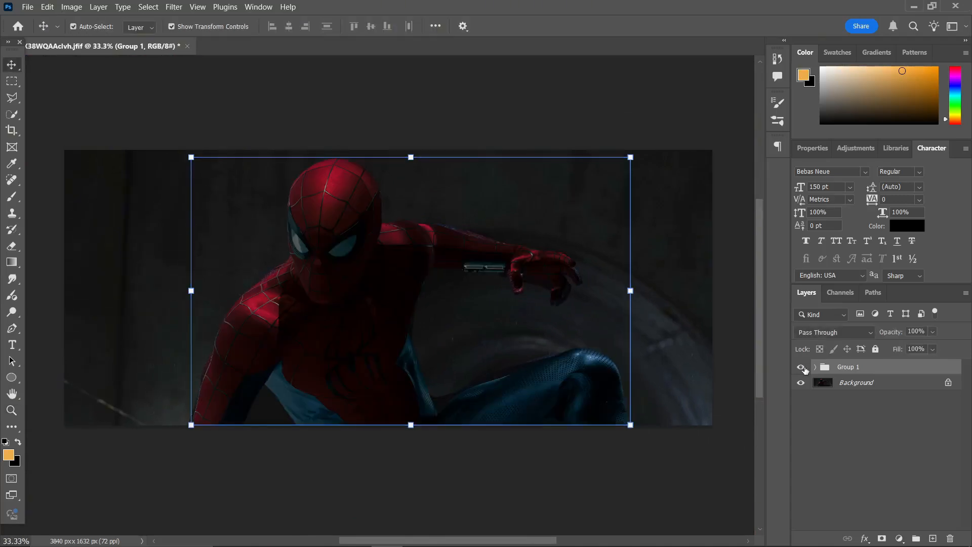
- Hide and show Group 1 to compare the composite with the reference background
{"action": "left_click", "coordinate": [801, 368]}
{"action": "left_click", "coordinate": [801, 367]}
{"action": "left_click", "coordinate": [801, 367]}
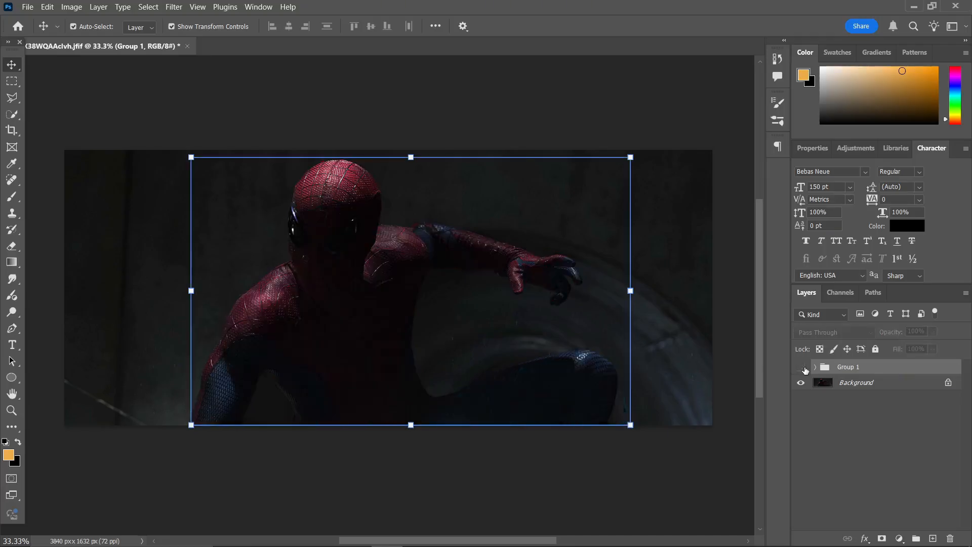
{"action": "left_click", "coordinate": [801, 367]}
{"action": "left_click", "coordinate": [596, 462]}
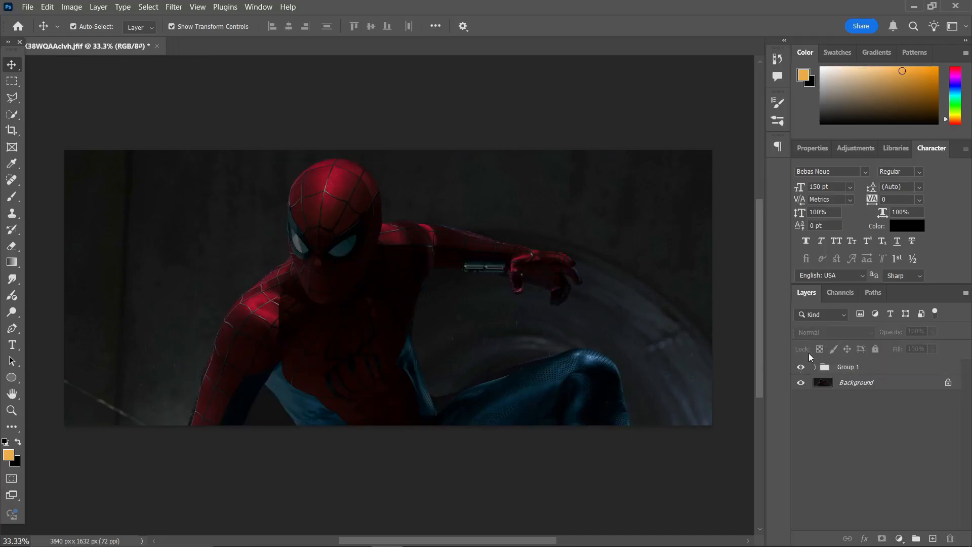
- Load the UNDERGROUND copy 2 outline as a selection and add a Color Lookup adjustment masked to it at the top of Group 1
{"action": "left_click", "coordinate": [831, 367]}
{"action": "left_click", "coordinate": [815, 367]}
{"action": "left_click", "coordinate": [832, 382]}
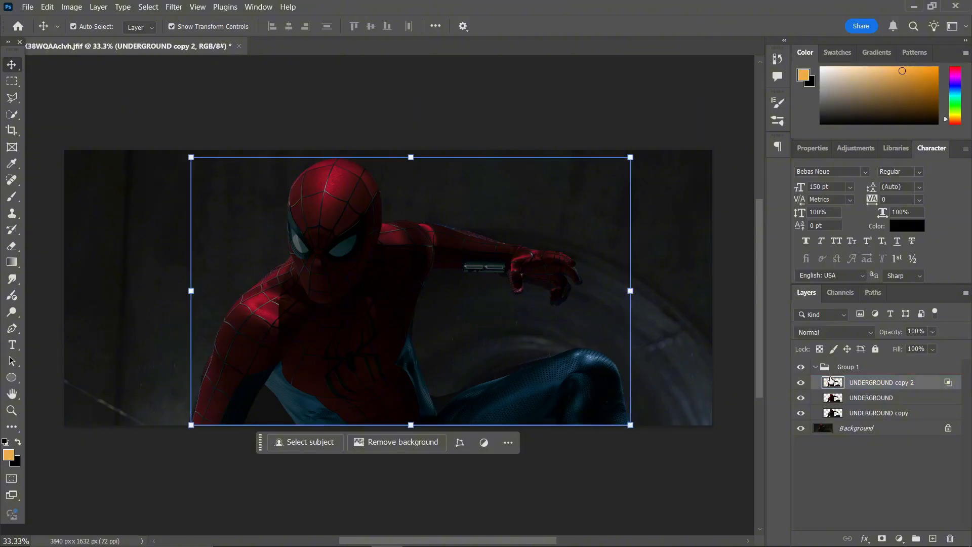
{"action": "left_click", "coordinate": [833, 382], "text": "ctrl"}
{"action": "left_click", "coordinate": [861, 367]}
{"action": "left_click", "coordinate": [899, 538]}
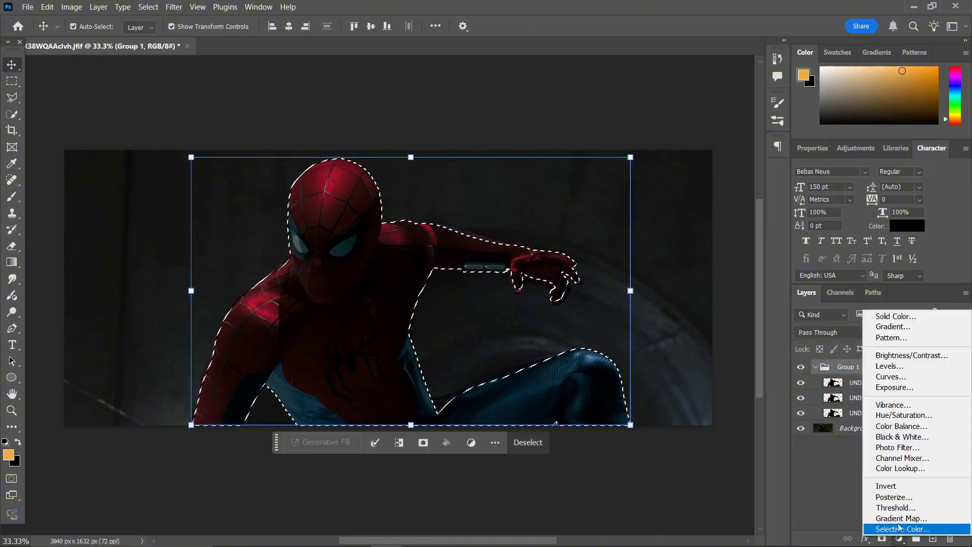
{"action": "left_click", "coordinate": [894, 469]}
- Try the 3Strip.look 3DLUT on the Color Lookup adjustment and settle on Bleach Bypass.look
{"action": "left_click", "coordinate": [875, 192]}
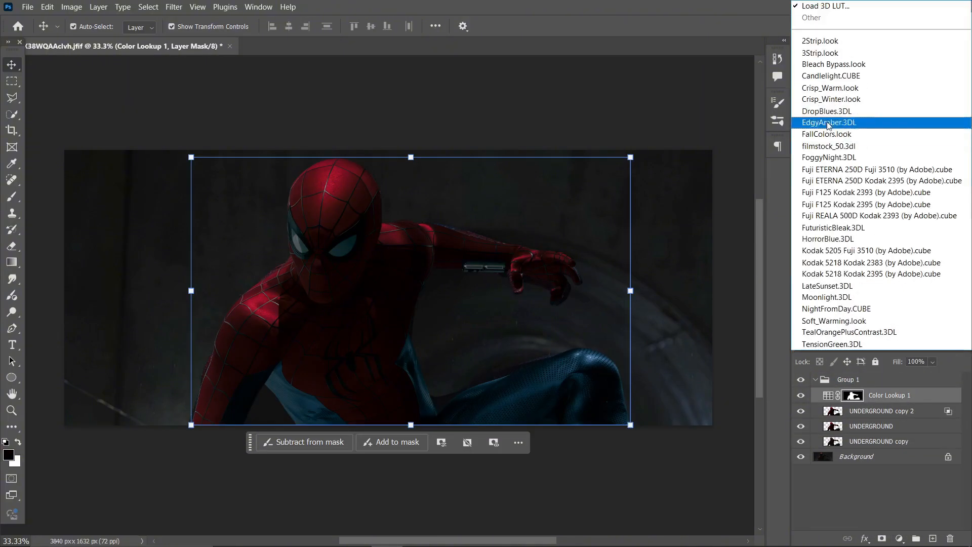
{"action": "left_click", "coordinate": [826, 46]}
{"action": "scroll", "coordinate": [870, 198], "scroll_direction": "down", "scroll_amount": 2}
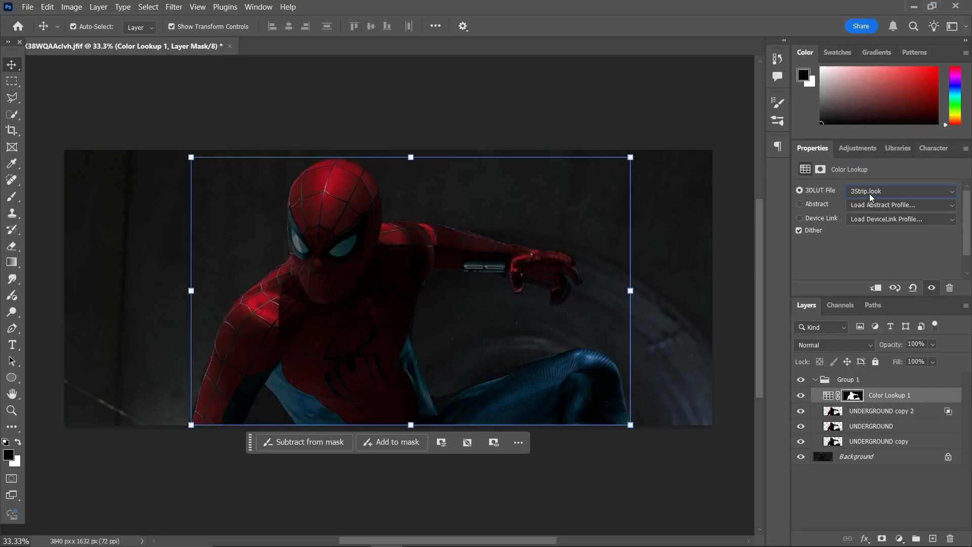
{"action": "scroll", "coordinate": [871, 198], "scroll_direction": "up", "scroll_amount": 1}
{"action": "scroll", "coordinate": [870, 197], "scroll_direction": "down", "scroll_amount": 1}
- Toggle the visibility of UNDERGROUND copy 2 and UNDERGROUND copy to check their effect under the Color Lookup
{"action": "left_click", "coordinate": [801, 410]}
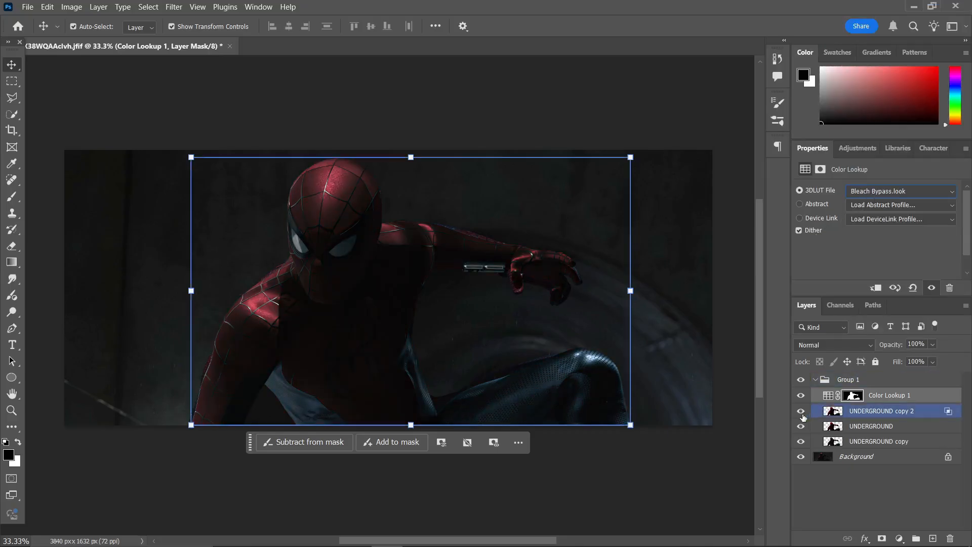
{"action": "left_click", "coordinate": [801, 441]}
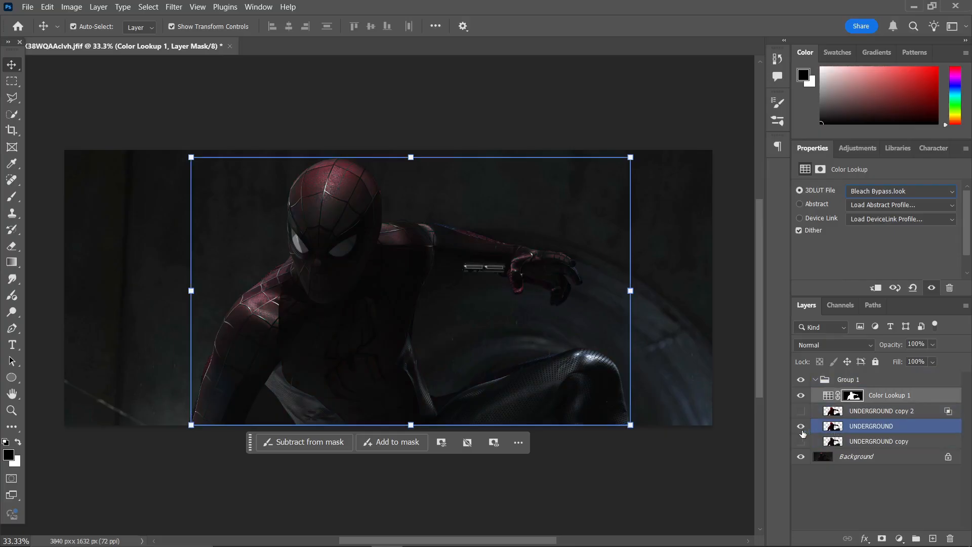
{"action": "left_click", "coordinate": [800, 441]}
{"action": "left_click", "coordinate": [802, 412]}
- Duplicate the UNDERGROUND layer and move the copy and Color Lookup 1 out above Group 1, with the adjustment on top
{"action": "left_click", "coordinate": [830, 412]}
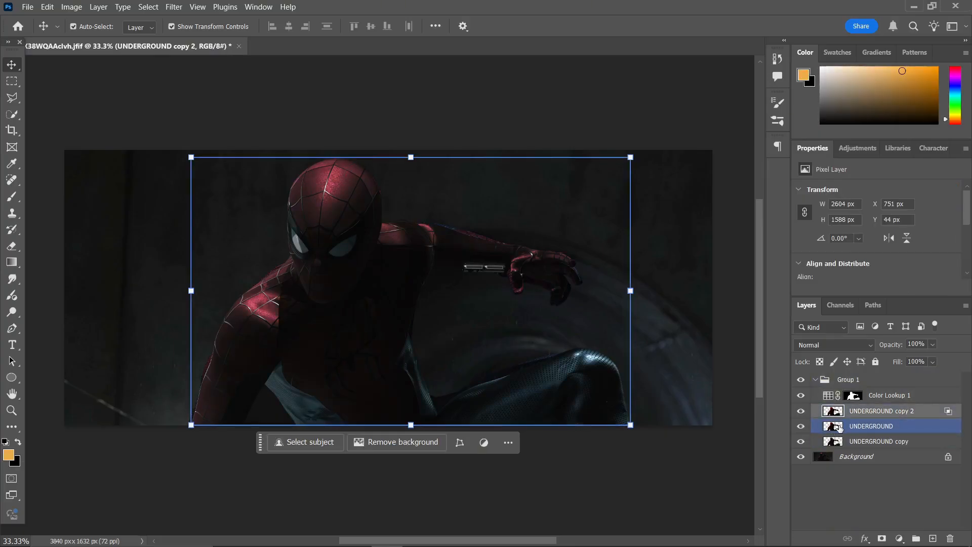
{"action": "left_click", "coordinate": [839, 428]}
{"action": "key", "text": "ctrl+j"}
{"action": "left_click_drag", "start_coordinate": [839, 427], "coordinate": [864, 390]}
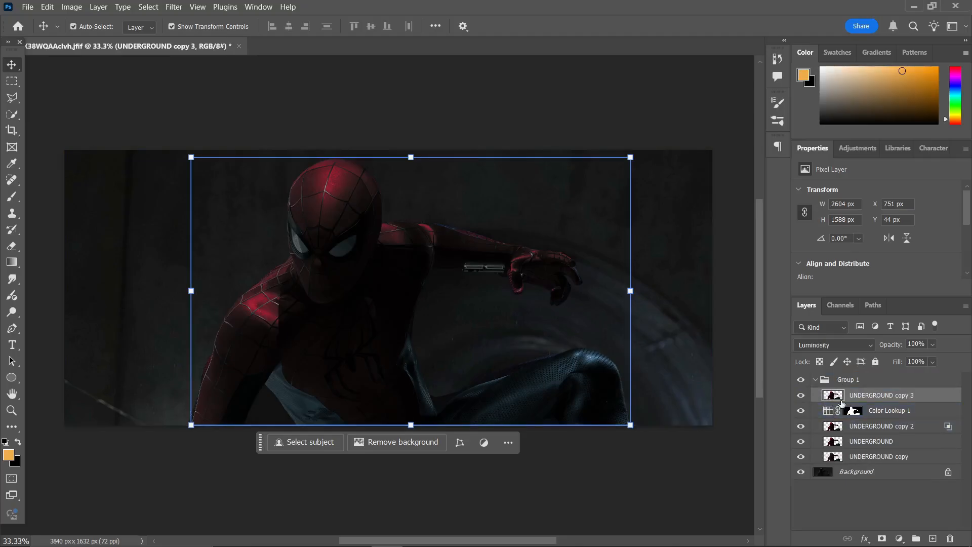
{"action": "left_click", "coordinate": [841, 408], "text": "shift"}
{"action": "left_click_drag", "start_coordinate": [841, 408], "coordinate": [867, 405]}
{"action": "left_click", "coordinate": [865, 383]}
{"action": "left_click", "coordinate": [816, 410]}
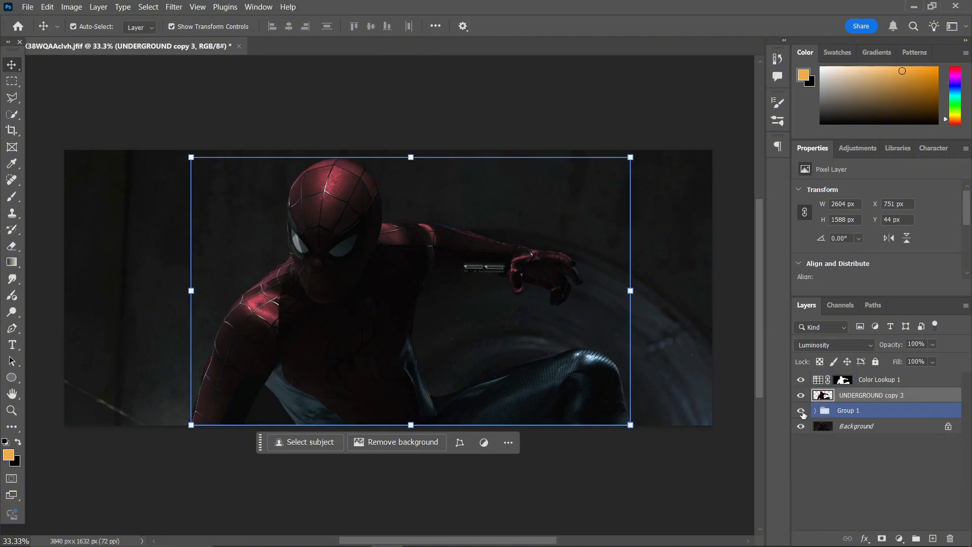
- Hide Color Lookup 1 and set UNDERGROUND copy 3's blending mode to Normal
{"action": "left_click", "coordinate": [801, 380]}
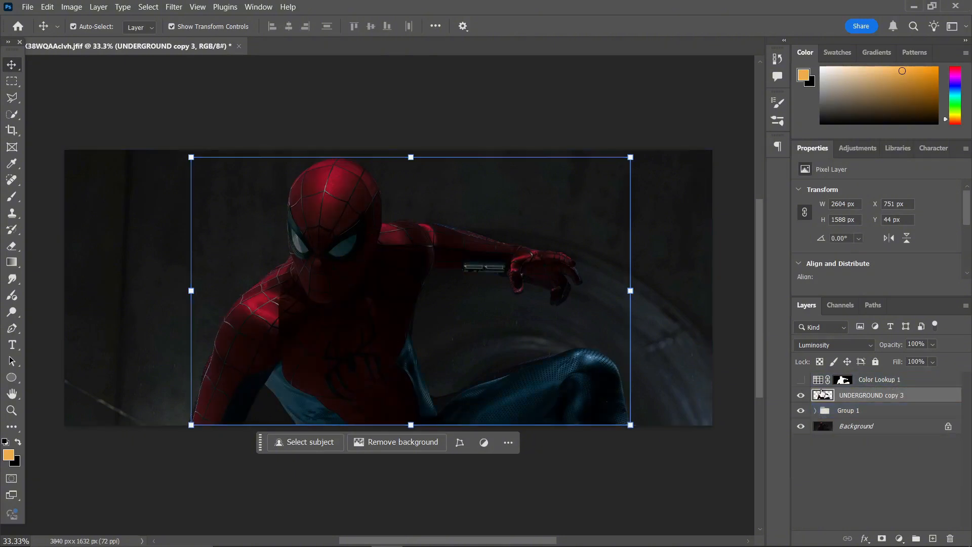
{"action": "left_click", "coordinate": [829, 345]}
{"action": "left_click", "coordinate": [810, 187]}
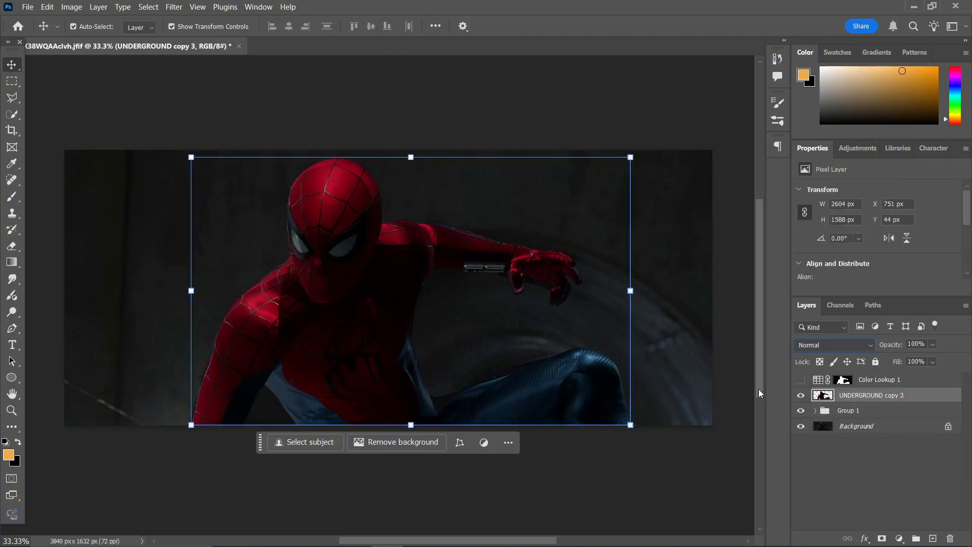
- Show Color Lookup 1 again, reduce its Fill to 41%, and compare the result by toggling visibility
{"action": "left_click", "coordinate": [800, 380]}
{"action": "left_click", "coordinate": [821, 383]}
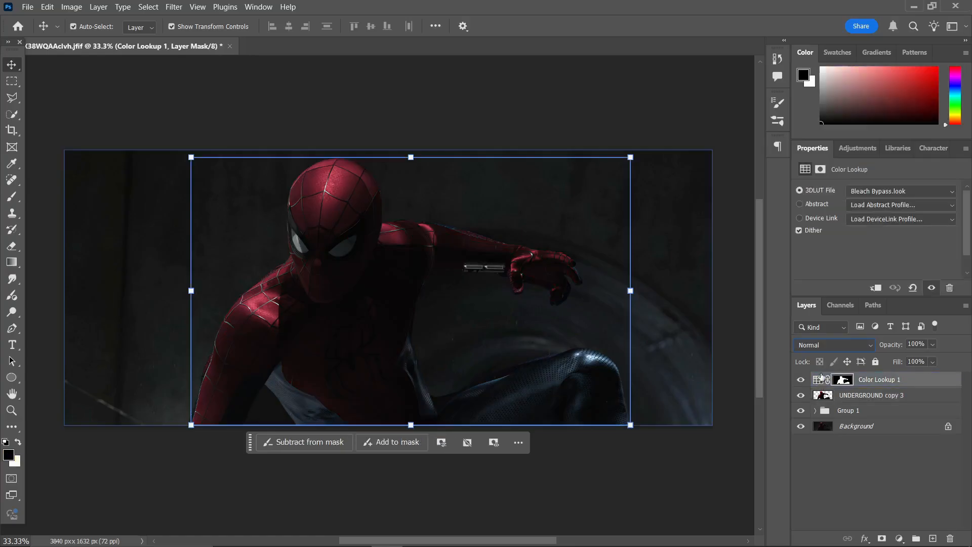
{"action": "left_click", "coordinate": [933, 363]}
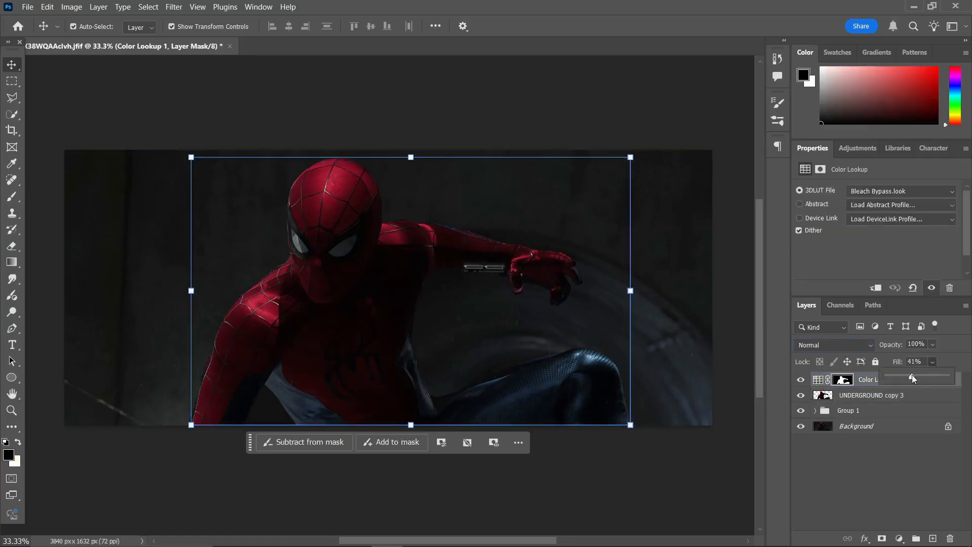
{"action": "left_click", "coordinate": [872, 459]}
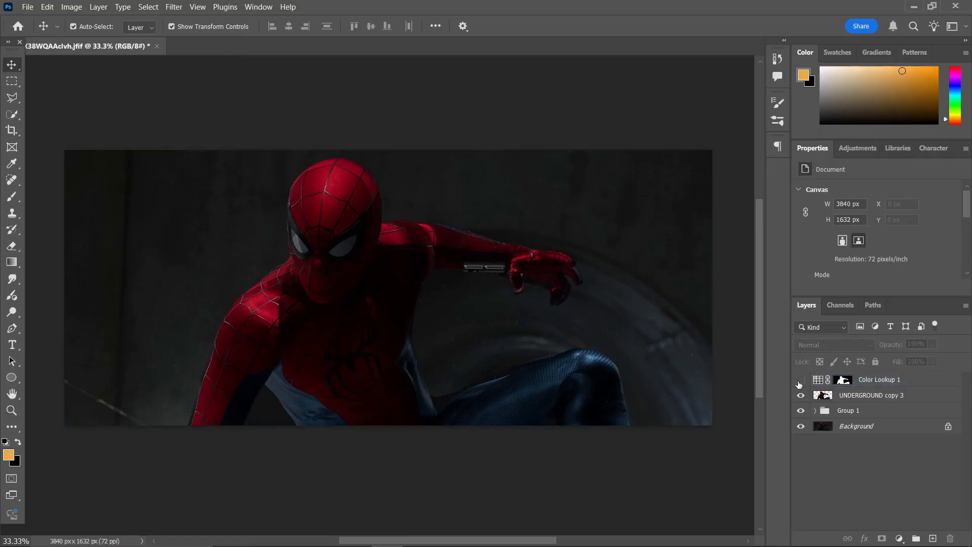
{"action": "left_click", "coordinate": [801, 410]}
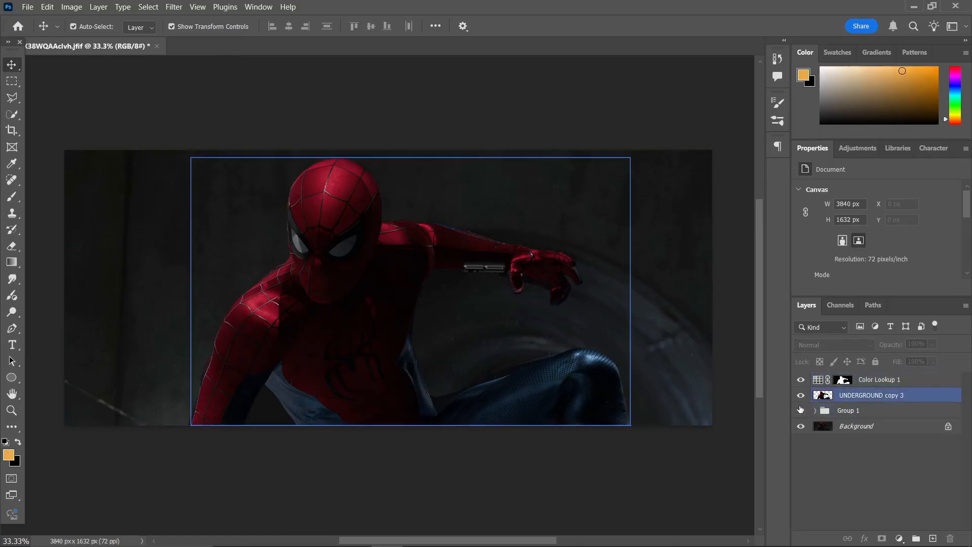
- Group Color Lookup 1 and UNDERGROUND copy 3 into a new layer group above Group 1
{"action": "left_click", "coordinate": [886, 384]}
{"action": "left_click", "coordinate": [889, 396]}
{"action": "left_click", "coordinate": [899, 384], "text": "shift"}
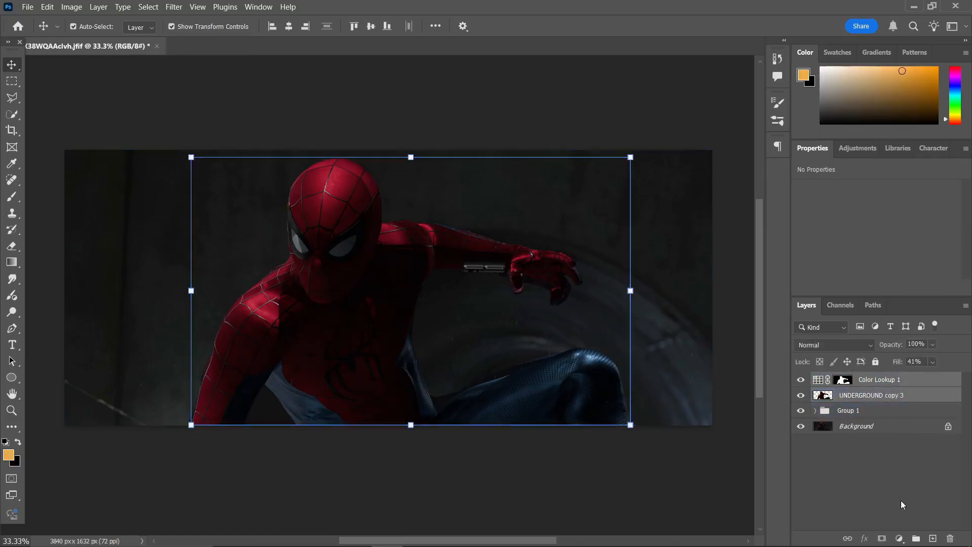
{"action": "left_click", "coordinate": [916, 538]}
- Toggle Group 1 and Group 2 to compare both versions with the reference, leaving Group 1 hidden and Group 2 shown
{"action": "left_click", "coordinate": [801, 379]}
{"action": "left_click", "coordinate": [801, 395]}
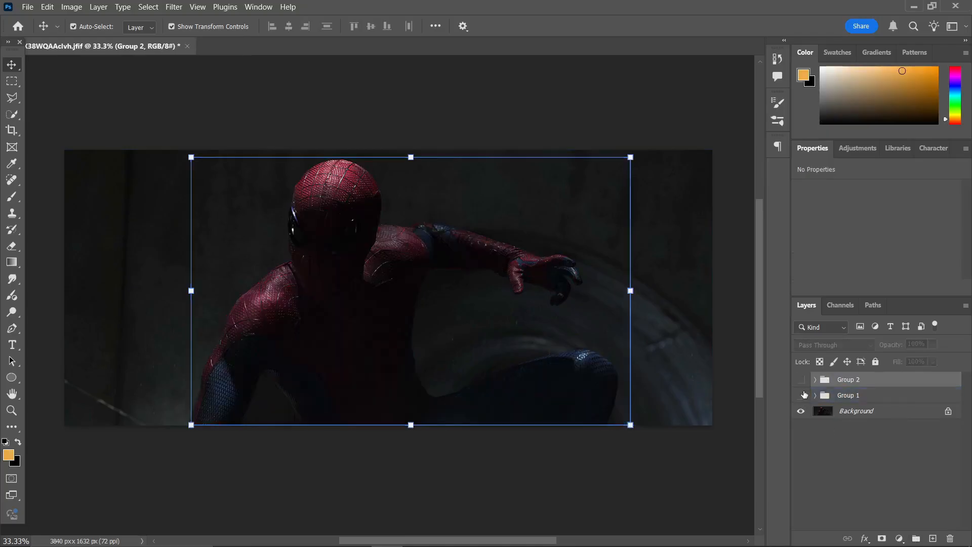
{"action": "left_click", "coordinate": [800, 379]}
{"action": "left_click", "coordinate": [801, 379]}
{"action": "left_click", "coordinate": [802, 395]}
{"action": "left_click", "coordinate": [801, 380]}
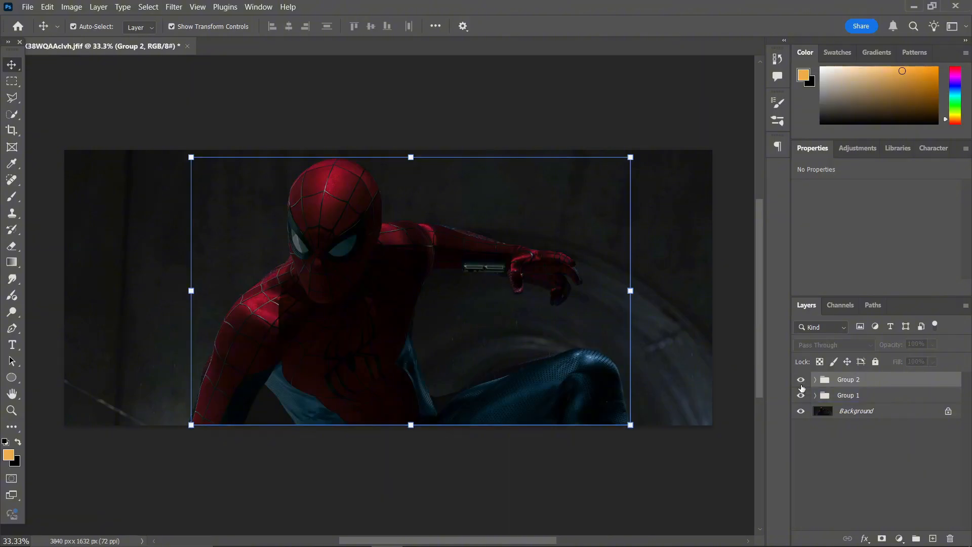
{"action": "left_click", "coordinate": [801, 395]}
- Load Color Lookup 1's mask as a selection inside Group 2 and add a second Color Lookup adjustment from it
{"action": "left_click", "coordinate": [819, 395]}
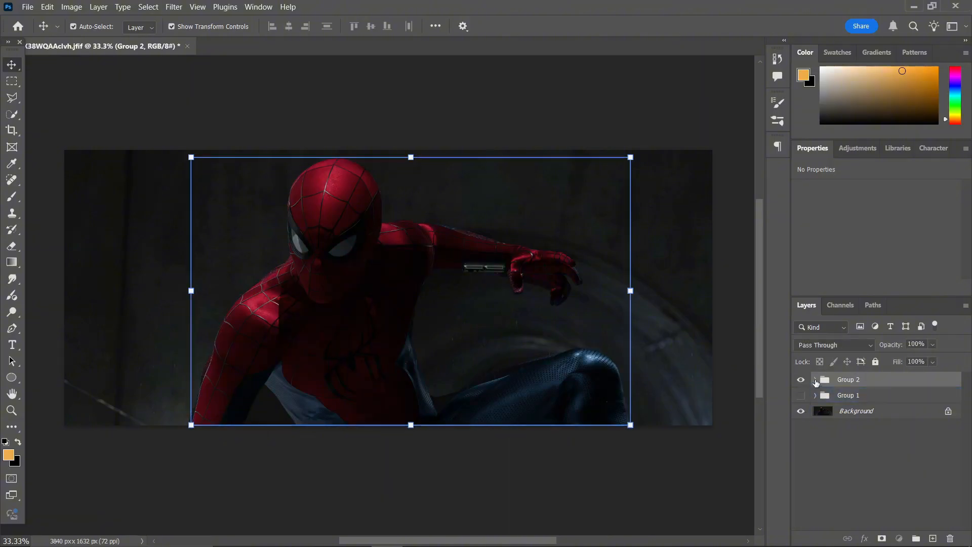
{"action": "left_click", "coordinate": [815, 380]}
{"action": "left_click", "coordinate": [855, 395]}
{"action": "left_click", "coordinate": [854, 396], "text": "ctrl"}
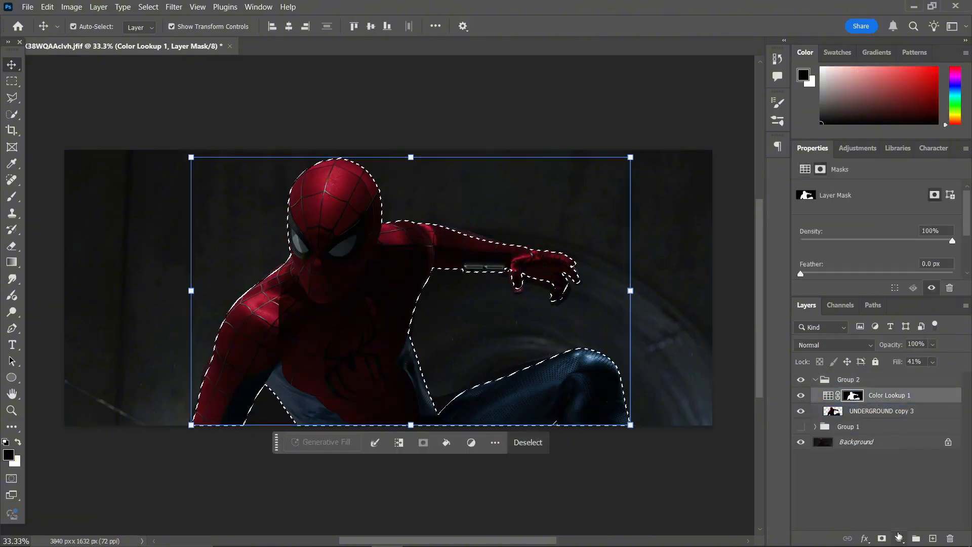
{"action": "left_click", "coordinate": [900, 539]}
{"action": "left_click", "coordinate": [899, 464]}
- Cycle through the 3DLUT presets on Color Lookup 2 and choose DropBlues.3DL
{"action": "left_click", "coordinate": [877, 191]}
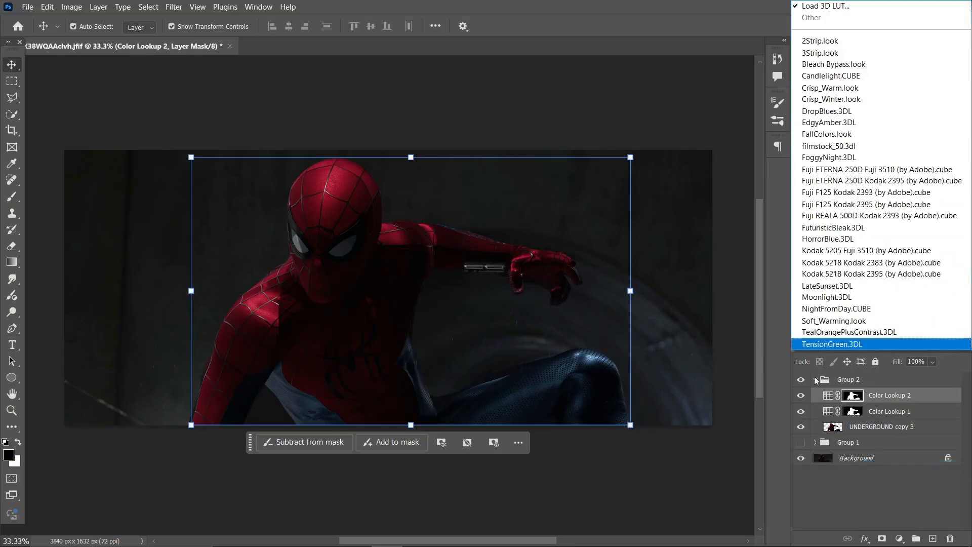
{"action": "left_click", "coordinate": [823, 405]}
{"action": "scroll", "coordinate": [899, 193], "scroll_direction": "up", "scroll_amount": 5}
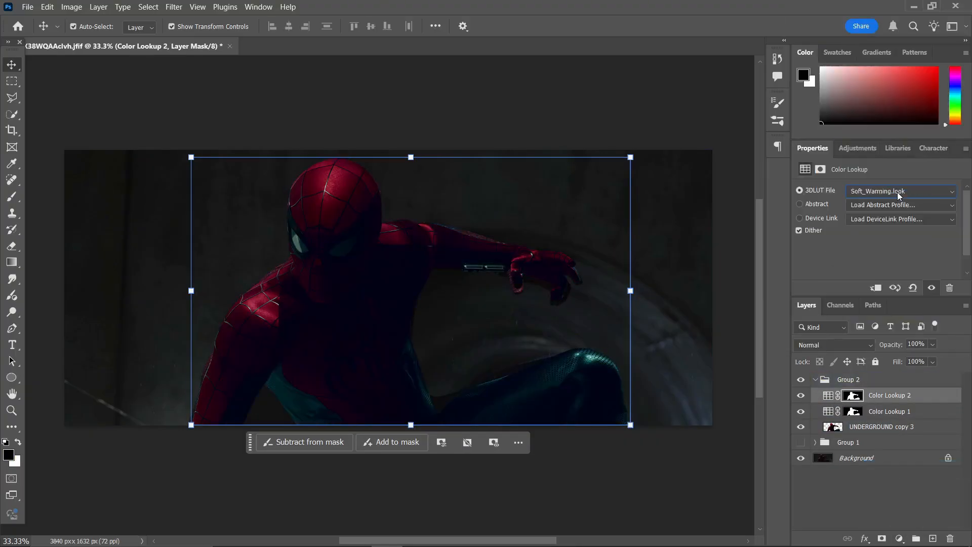
{"action": "scroll", "coordinate": [897, 188], "scroll_direction": "up", "scroll_amount": 2}
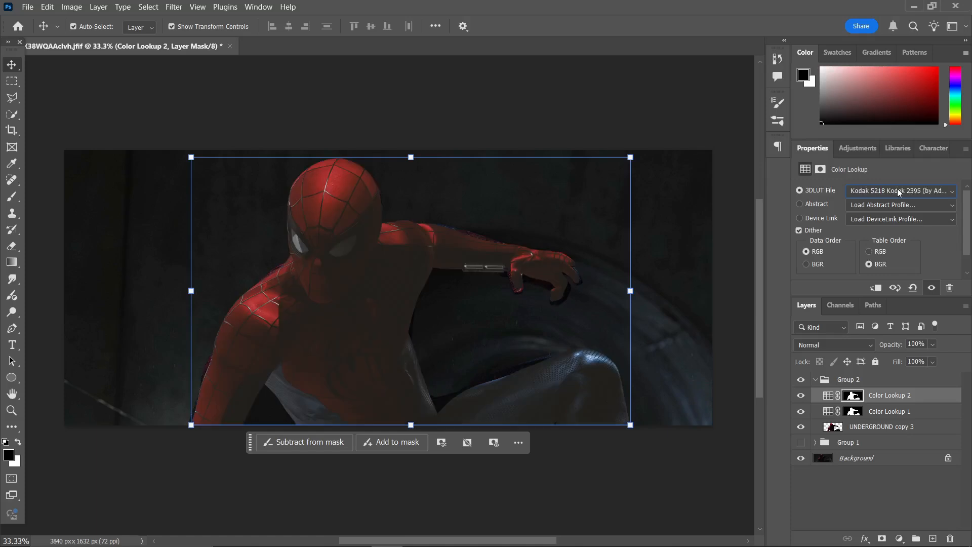
{"action": "scroll", "coordinate": [898, 189], "scroll_direction": "up", "scroll_amount": 5}
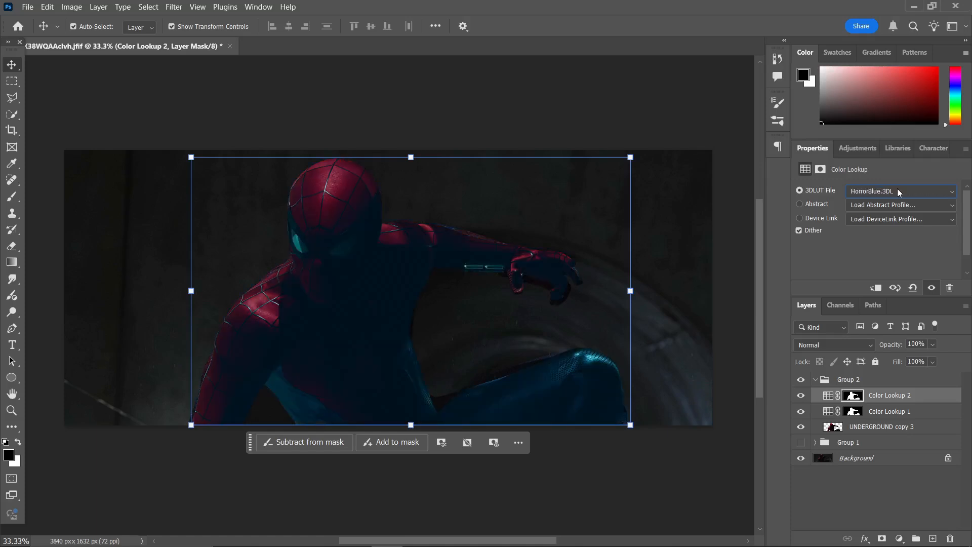
{"action": "scroll", "coordinate": [897, 189], "scroll_direction": "up", "scroll_amount": 4}
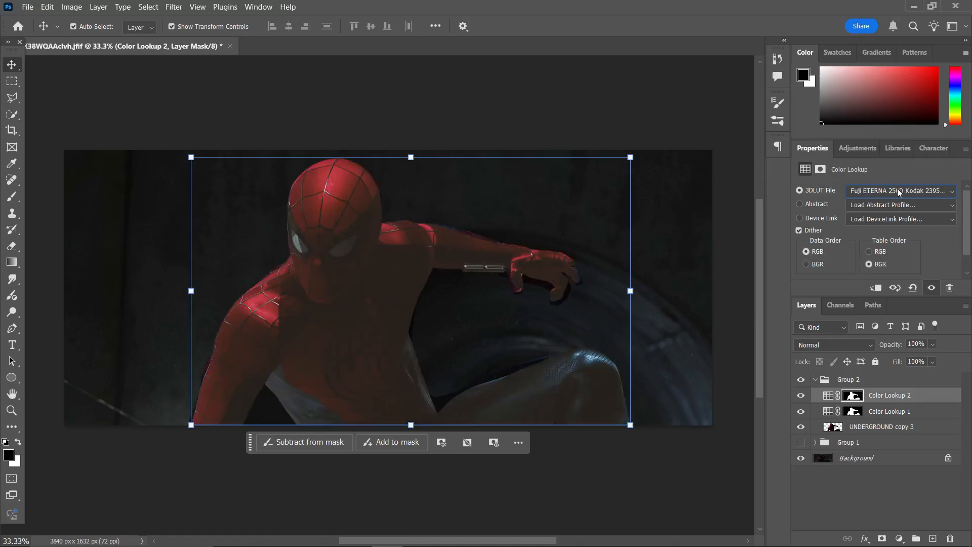
{"action": "scroll", "coordinate": [898, 190], "scroll_direction": "up", "scroll_amount": 2}
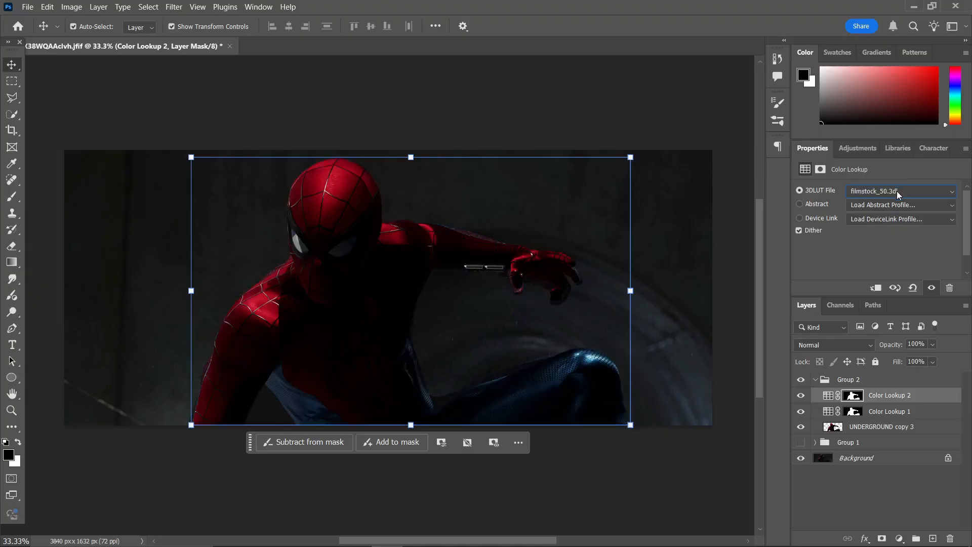
{"action": "scroll", "coordinate": [898, 191], "scroll_direction": "up", "scroll_amount": 1}
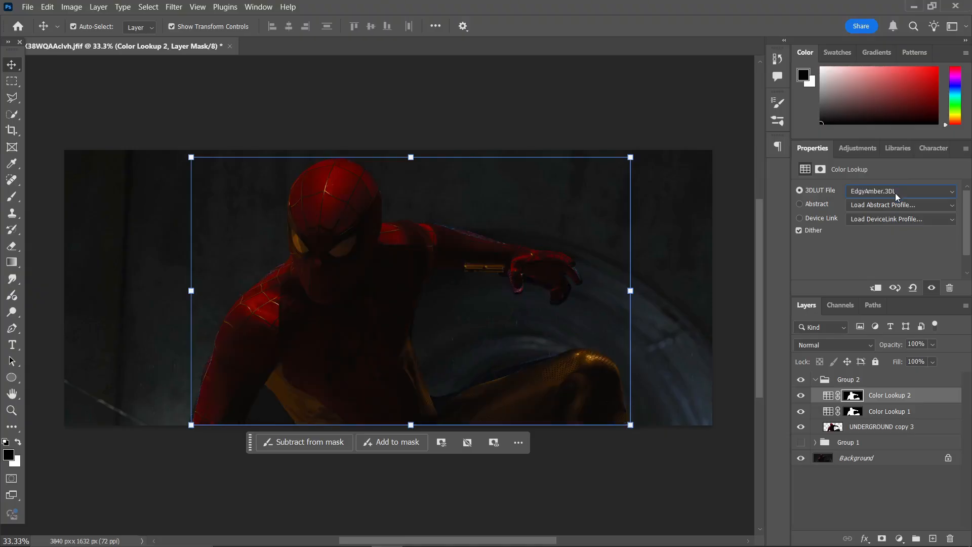
{"action": "scroll", "coordinate": [895, 193], "scroll_direction": "down", "scroll_amount": 1}
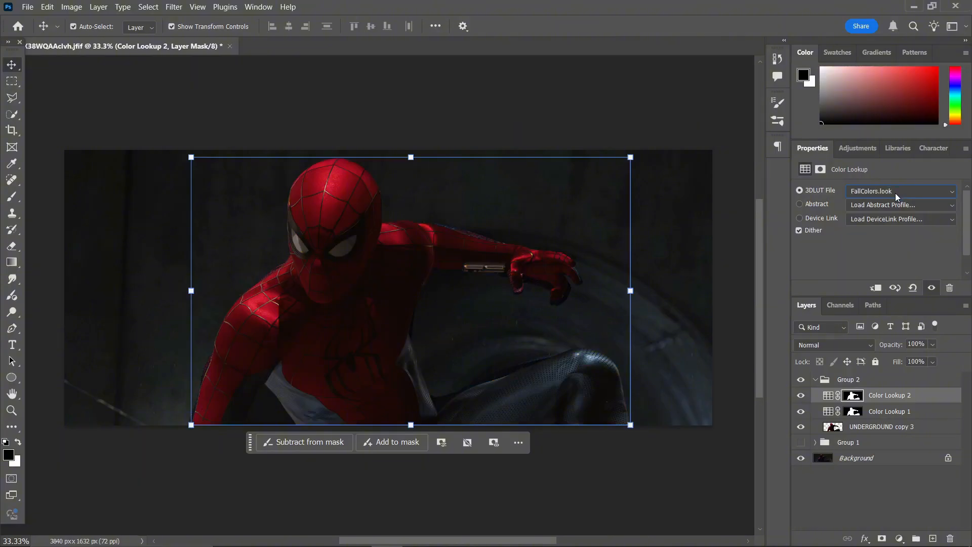
{"action": "scroll", "coordinate": [895, 193], "scroll_direction": "up", "scroll_amount": 1}
{"action": "scroll", "coordinate": [895, 193], "scroll_direction": "up", "scroll_amount": 1}
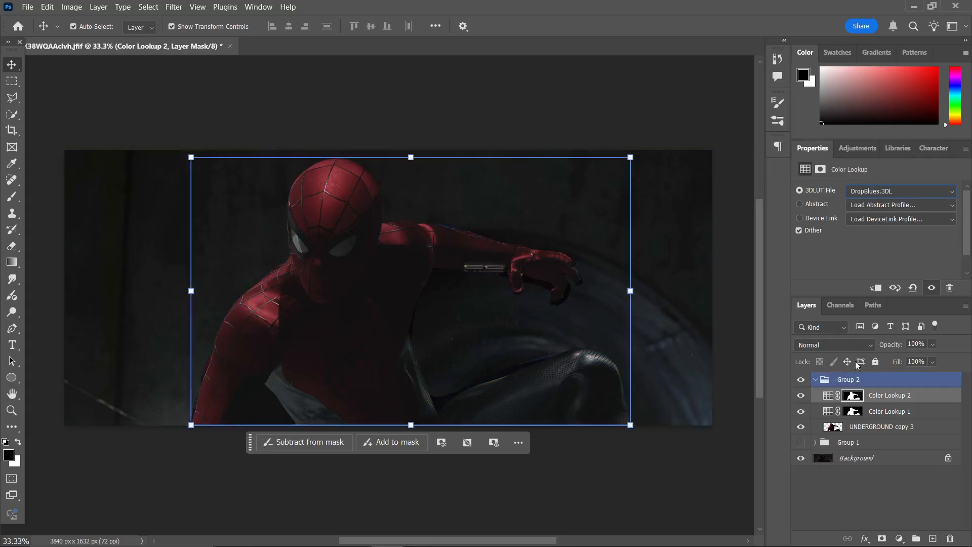
- Lower Color Lookup 2's Fill to 28% and toggle the adjustment's visibility to compare its effect
{"action": "left_click", "coordinate": [899, 378]}
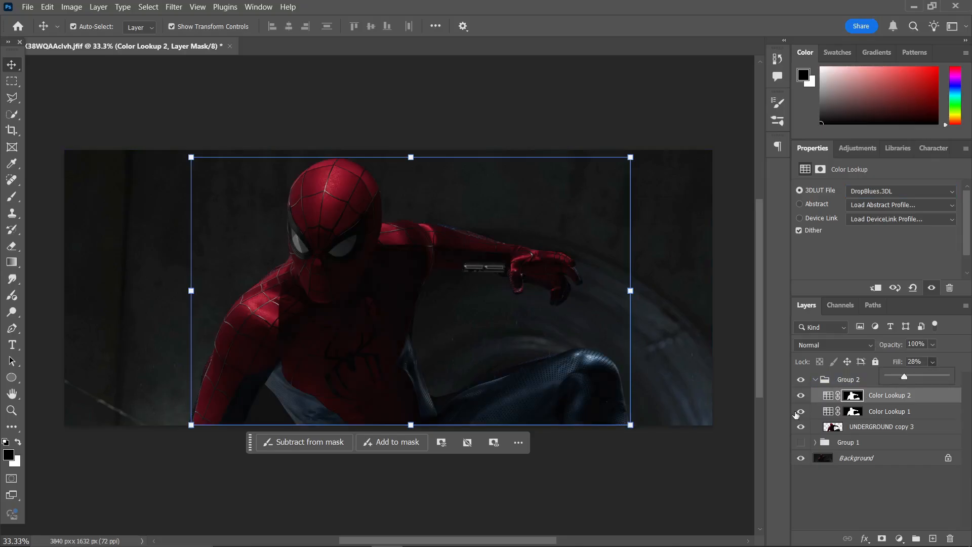
{"action": "left_click", "coordinate": [800, 398]}
{"action": "left_click", "coordinate": [801, 397]}
{"action": "left_click", "coordinate": [801, 398]}
{"action": "left_click", "coordinate": [801, 398]}
{"action": "left_click", "coordinate": [657, 483]}
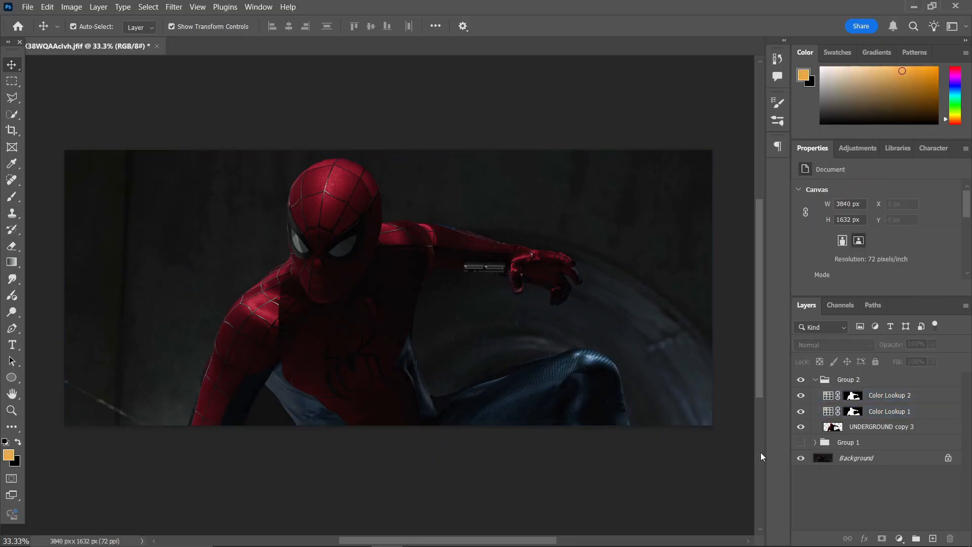
{"action": "left_click", "coordinate": [882, 427]}
{"action": "left_click", "coordinate": [174, 6]}
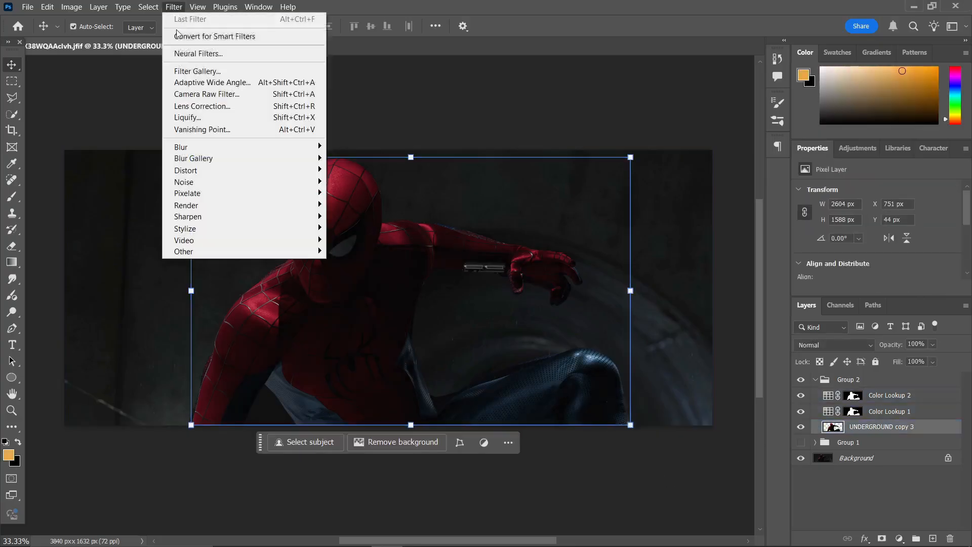
{"action": "left_click", "coordinate": [207, 96]}
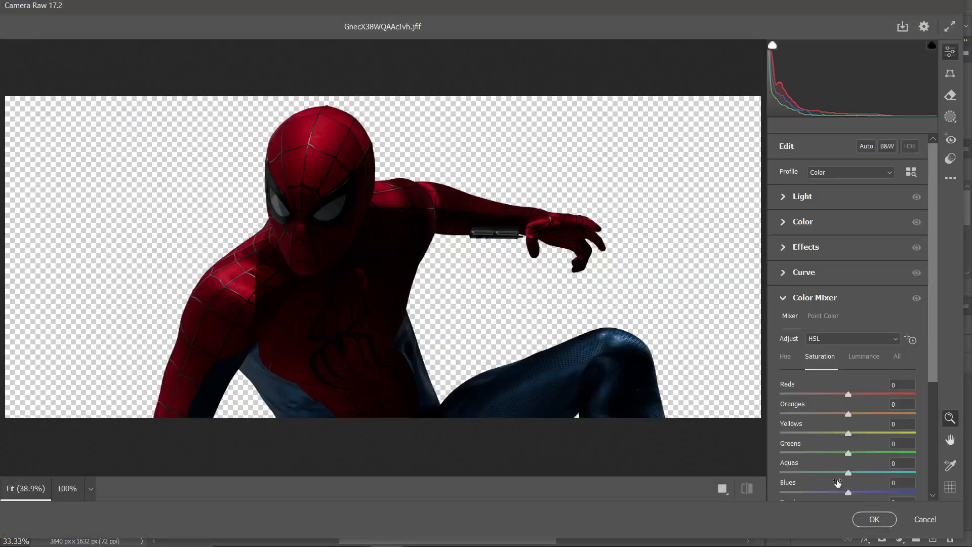
{"action": "left_click", "coordinate": [875, 519]}
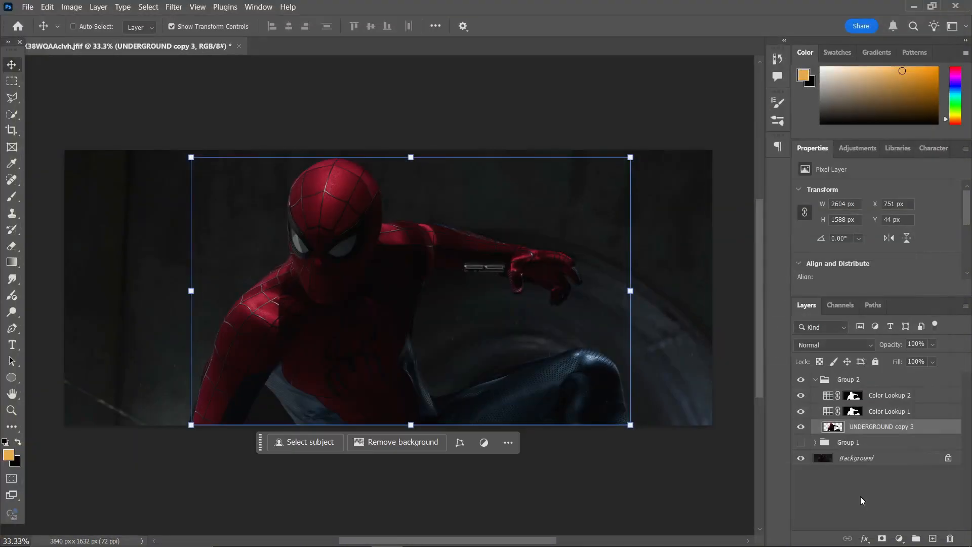
- On a duplicate of UNDERGROUND copy 3, use Camera Raw to set Highlights +36, Whites +30, Texture +21, Clarity +10 and Dehaze +20
{"action": "left_click", "coordinate": [177, 10]}
{"action": "left_click", "coordinate": [210, 96]}
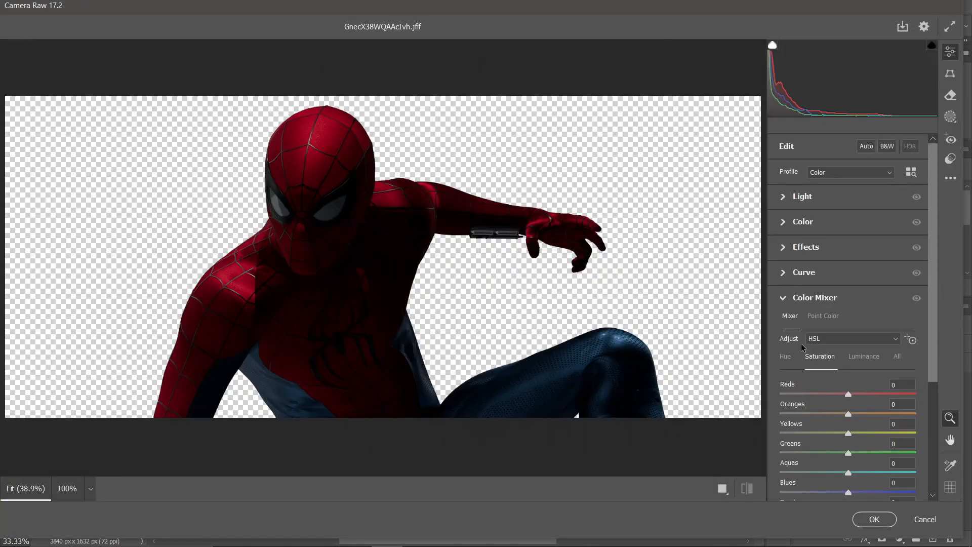
{"action": "left_click", "coordinate": [796, 201]}
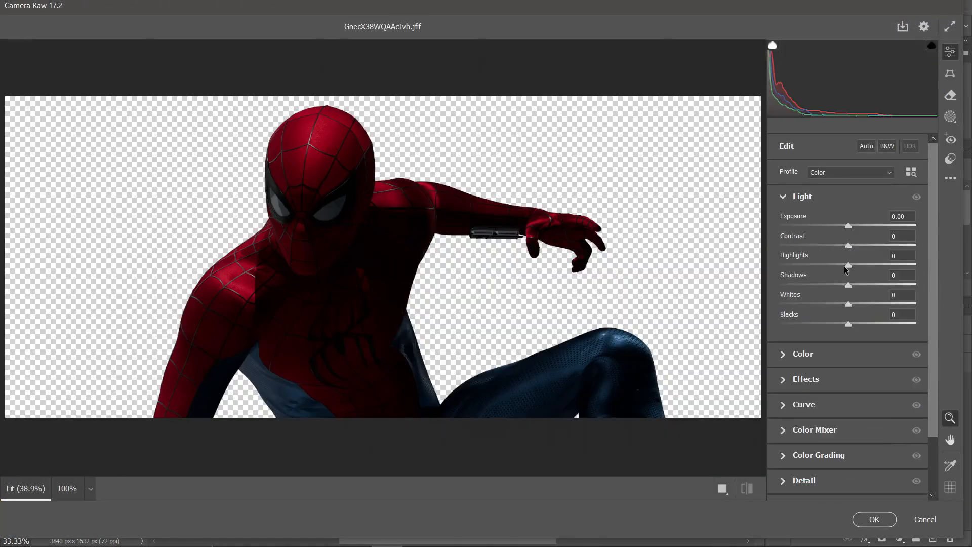
{"action": "left_click_drag", "start_coordinate": [844, 270], "coordinate": [862, 313]}
{"action": "left_click", "coordinate": [787, 380]}
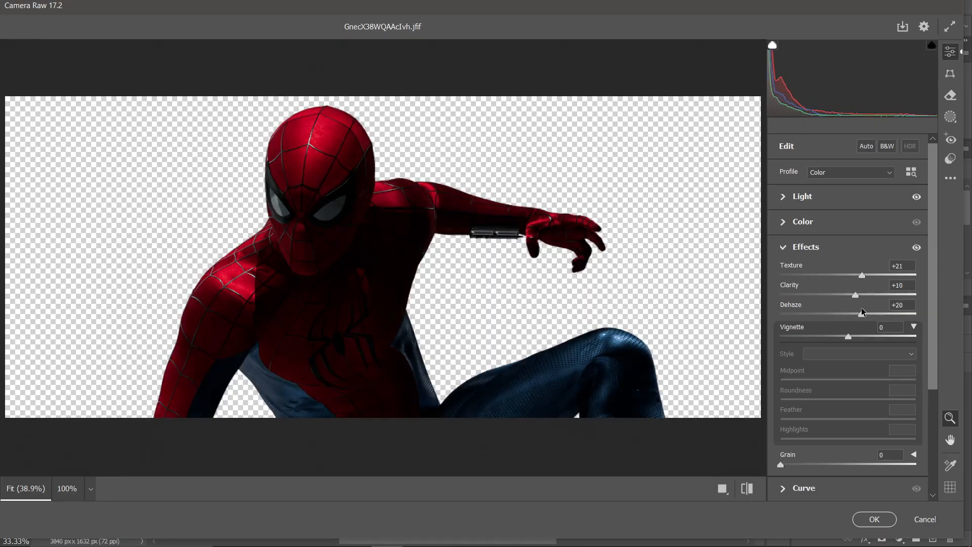
- Set Camera Raw's Exposure to +0.30, Contrast to -7, Vibrance to +14 and Saturation to -9, and apply the filter
{"action": "left_click", "coordinate": [782, 197]}
{"action": "left_click_drag", "start_coordinate": [849, 226], "coordinate": [846, 242]}
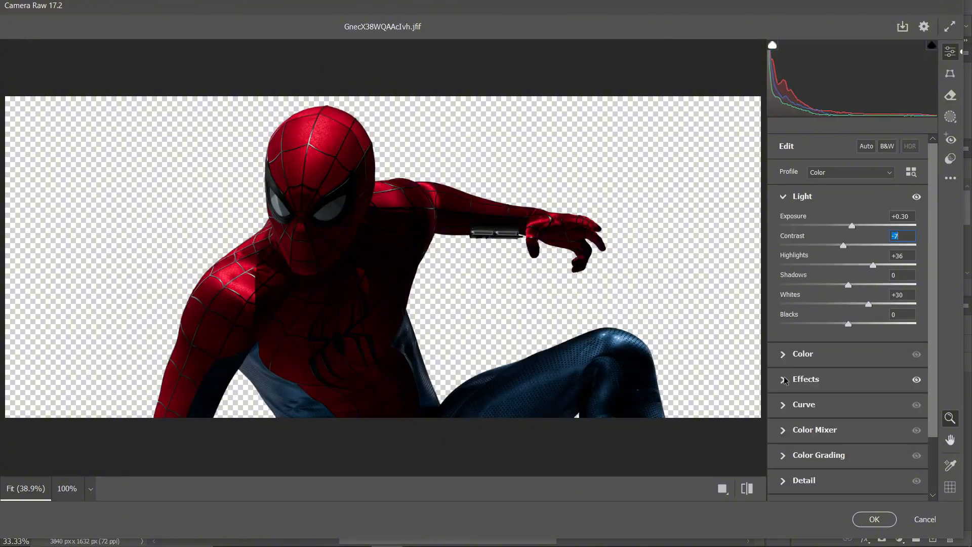
{"action": "left_click", "coordinate": [791, 353]}
{"action": "left_click_drag", "start_coordinate": [850, 310], "coordinate": [855, 311]}
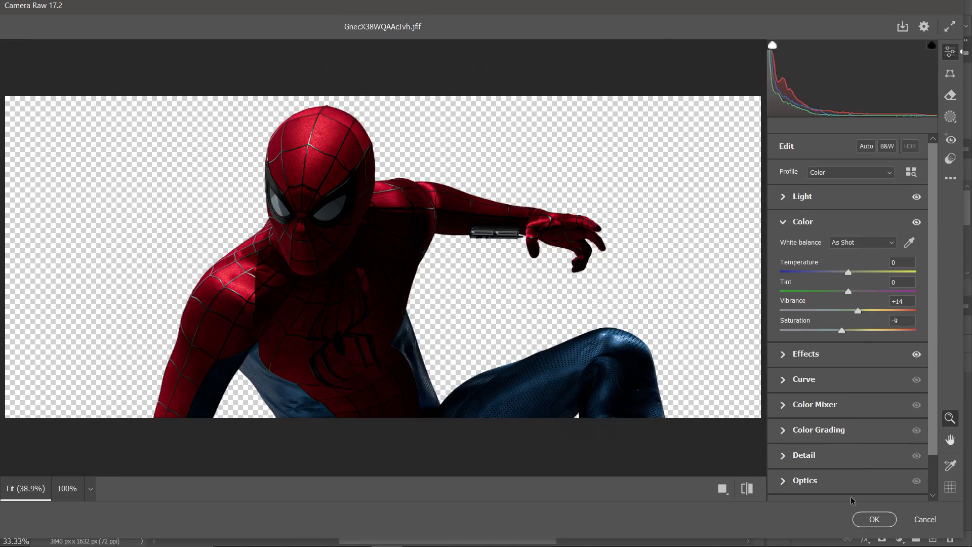
{"action": "left_click", "coordinate": [865, 518]}
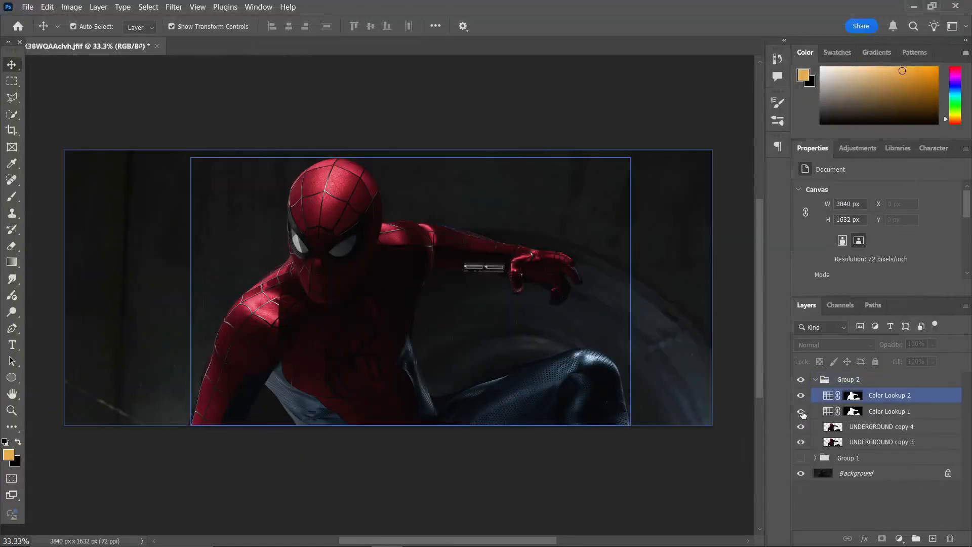
- Move UNDERGROUND copy 4 above Color Lookup 2 inside Group 2 and toggle its visibility to compare its effect
{"action": "left_click", "coordinate": [801, 427]}
{"action": "left_click", "coordinate": [801, 428]}
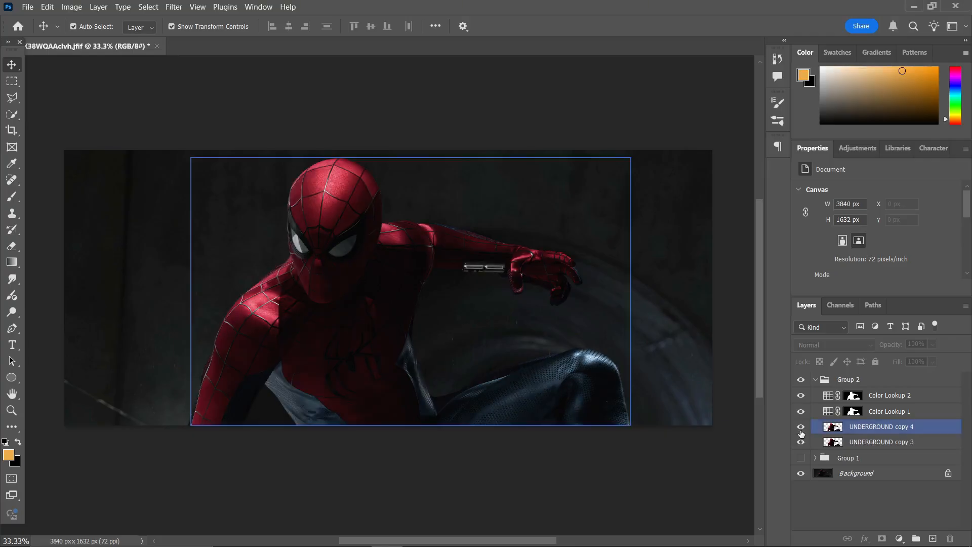
{"action": "left_click", "coordinate": [800, 428]}
{"action": "left_click", "coordinate": [801, 428]}
{"action": "left_click_drag", "start_coordinate": [840, 426], "coordinate": [840, 395]}
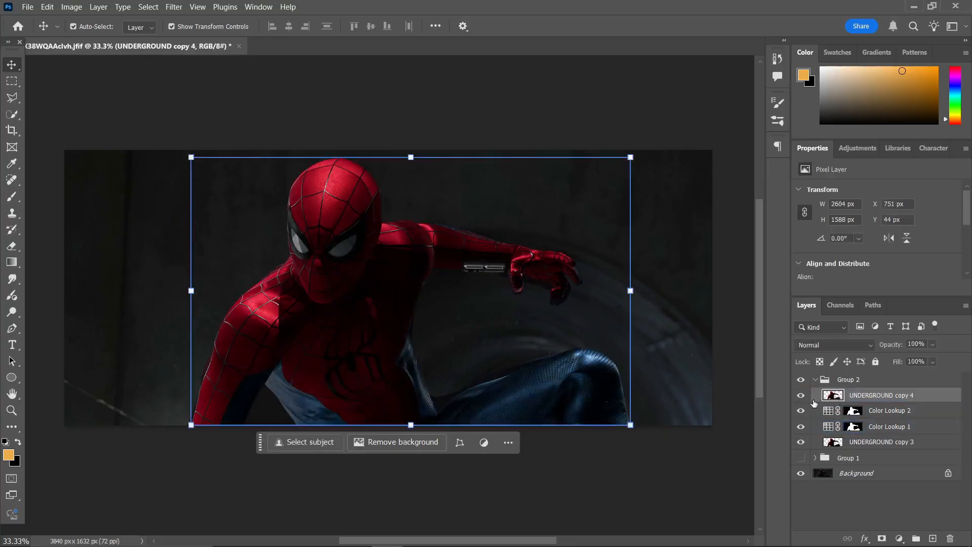
{"action": "left_click", "coordinate": [801, 397]}
{"action": "left_click", "coordinate": [800, 398]}
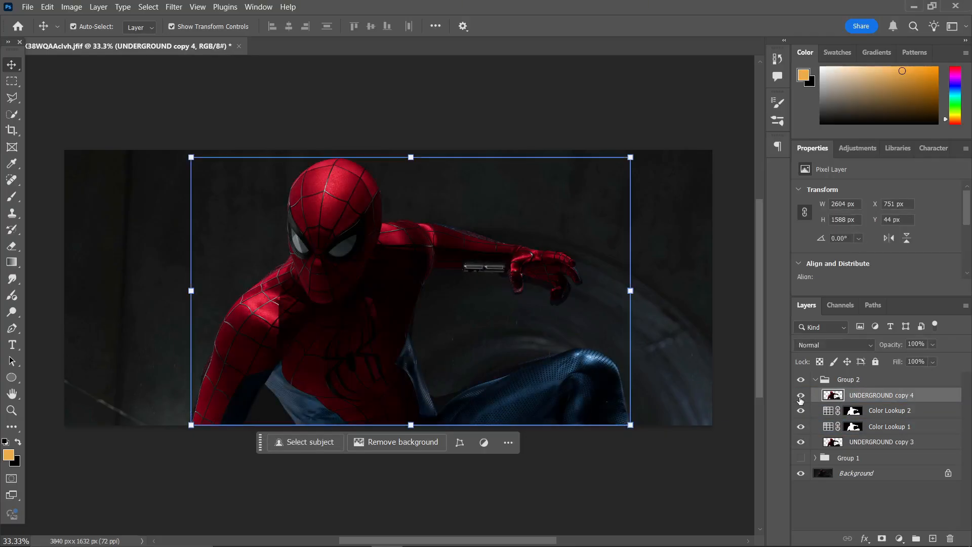
- Cycle through the blend modes for UNDERGROUND copy 4, choose Luminosity, and toggle the layer's visibility to compare
{"action": "left_click", "coordinate": [835, 345]}
{"action": "left_click", "coordinate": [815, 264]}
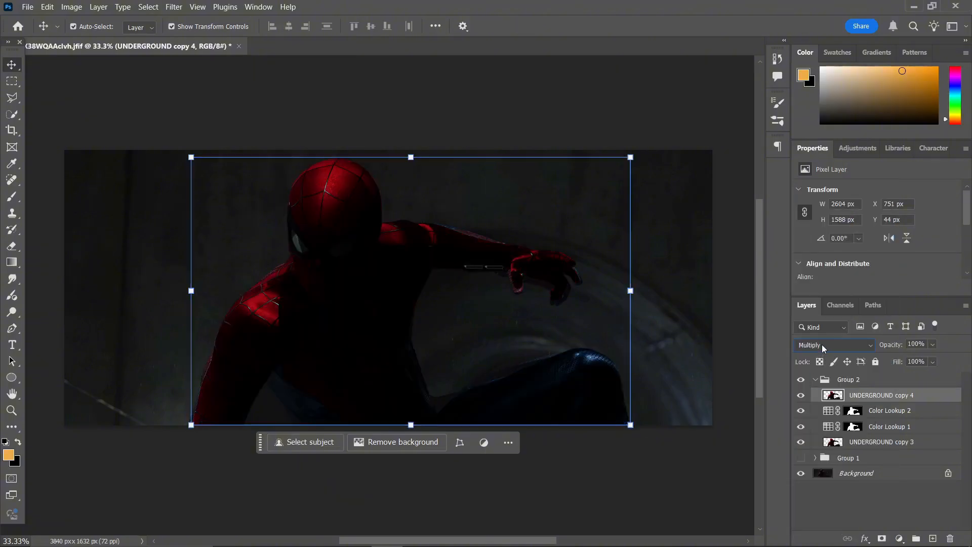
{"action": "scroll", "coordinate": [822, 344], "scroll_direction": "down", "scroll_amount": 1}
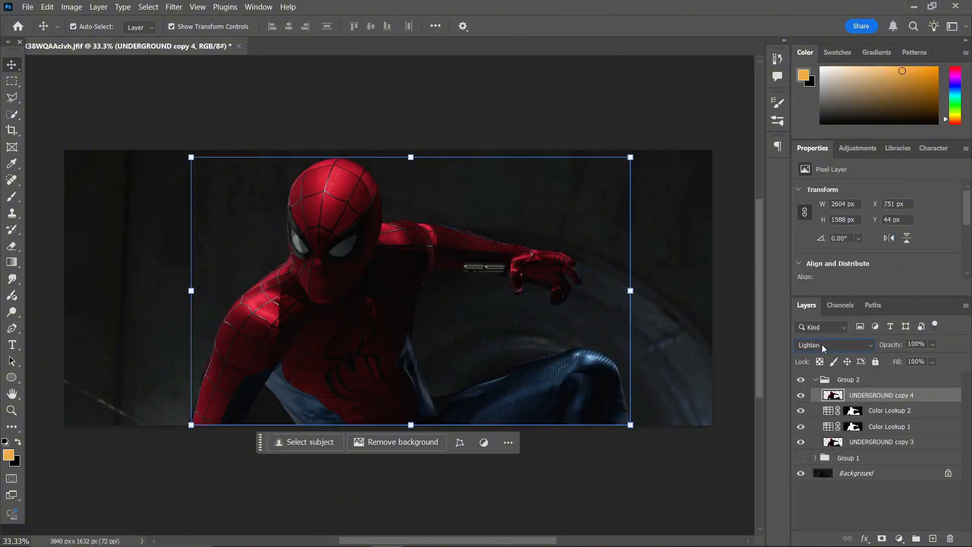
{"action": "scroll", "coordinate": [822, 345], "scroll_direction": "down", "scroll_amount": 4}
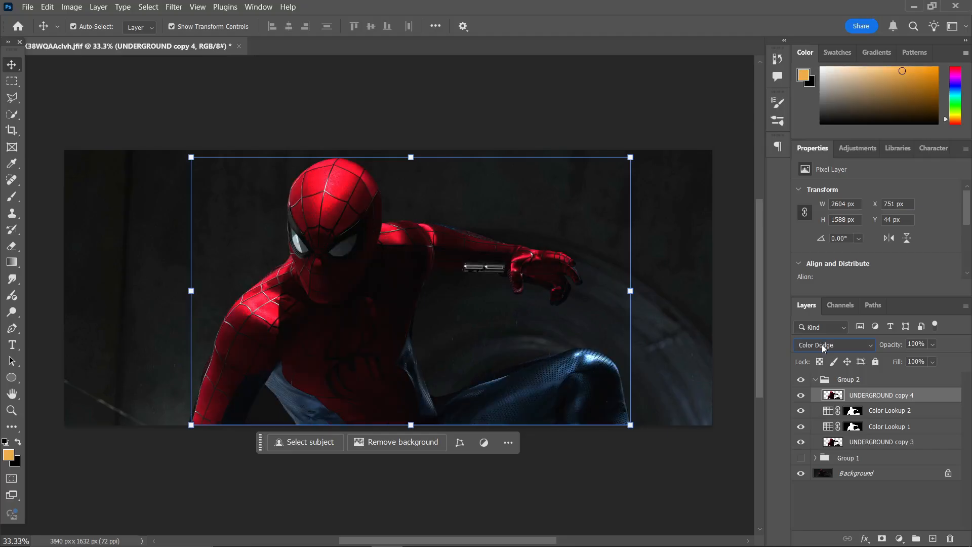
{"action": "scroll", "coordinate": [822, 344], "scroll_direction": "down", "scroll_amount": 8}
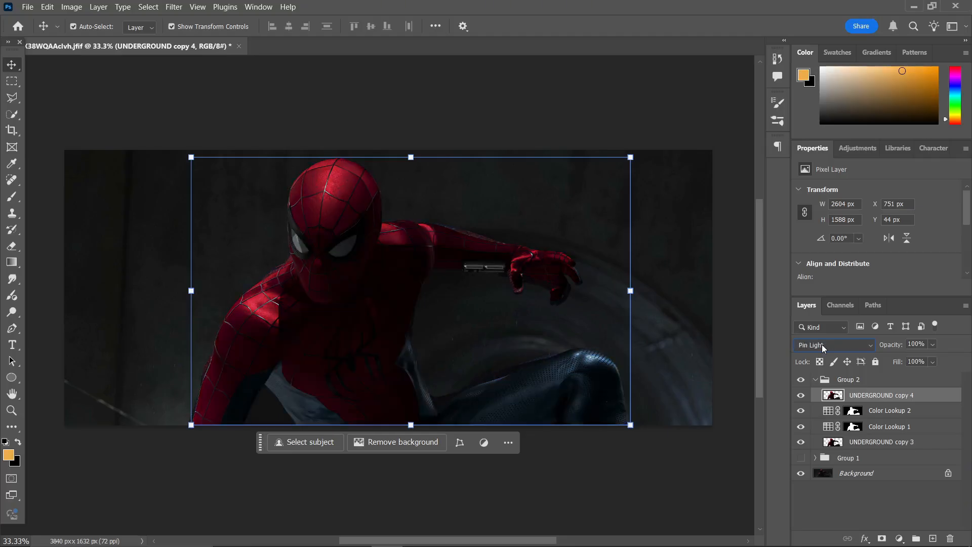
{"action": "scroll", "coordinate": [822, 345], "scroll_direction": "down", "scroll_amount": 1}
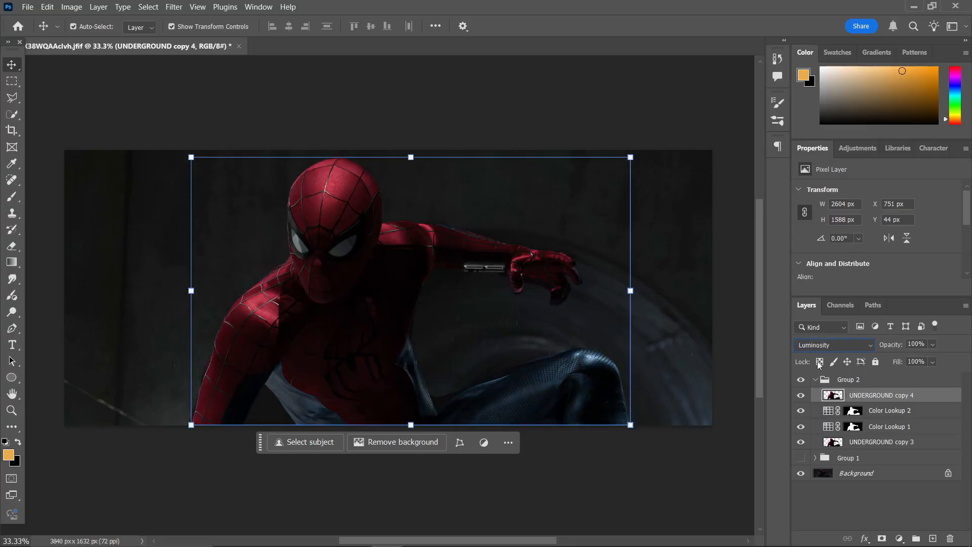
{"action": "left_click", "coordinate": [802, 396]}
{"action": "left_click", "coordinate": [801, 396]}
{"action": "left_click", "coordinate": [801, 396]}
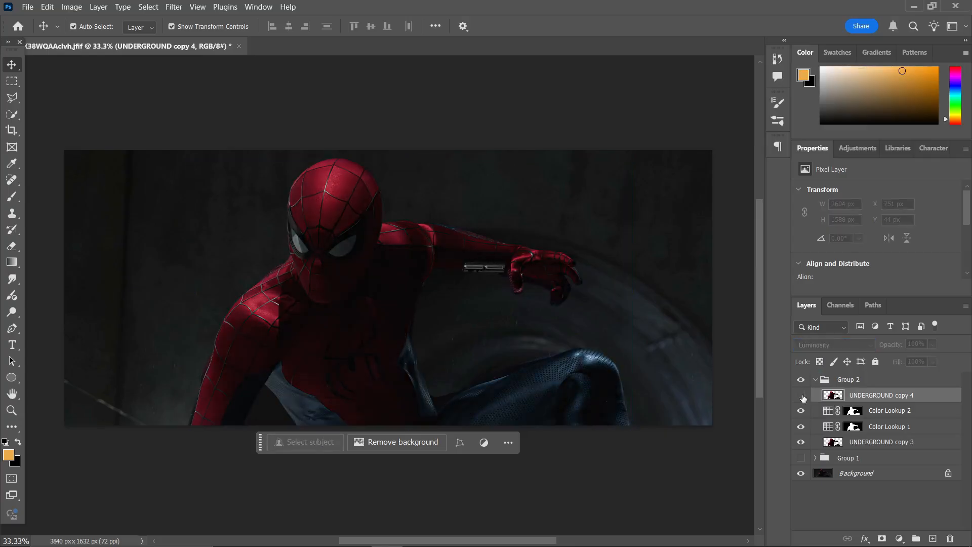
{"action": "left_click", "coordinate": [802, 396]}
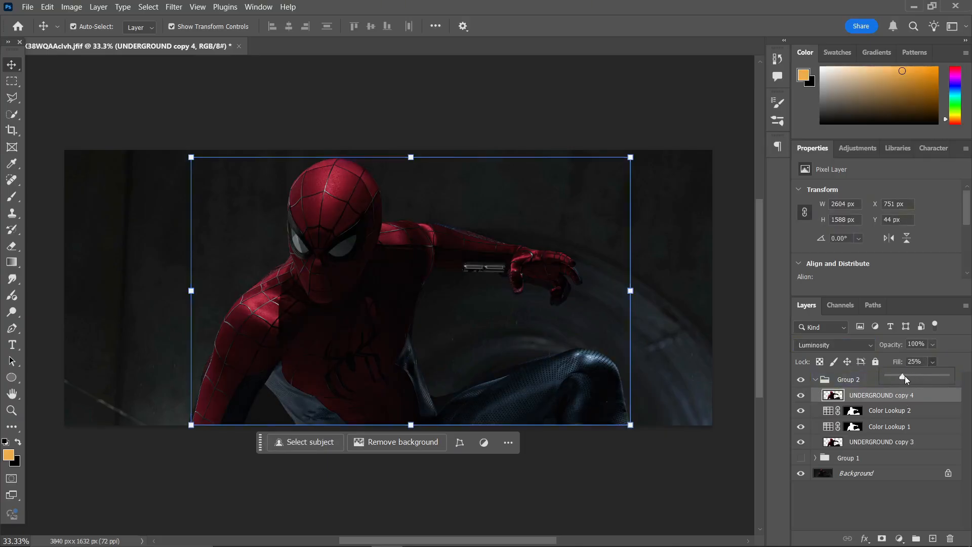
- Lower UNDERGROUND copy 4's Fill to 29% and toggle its visibility repeatedly to compare, leaving it shown
{"action": "left_click_drag", "start_coordinate": [906, 377], "coordinate": [907, 377]}
{"action": "left_click", "coordinate": [801, 396]}
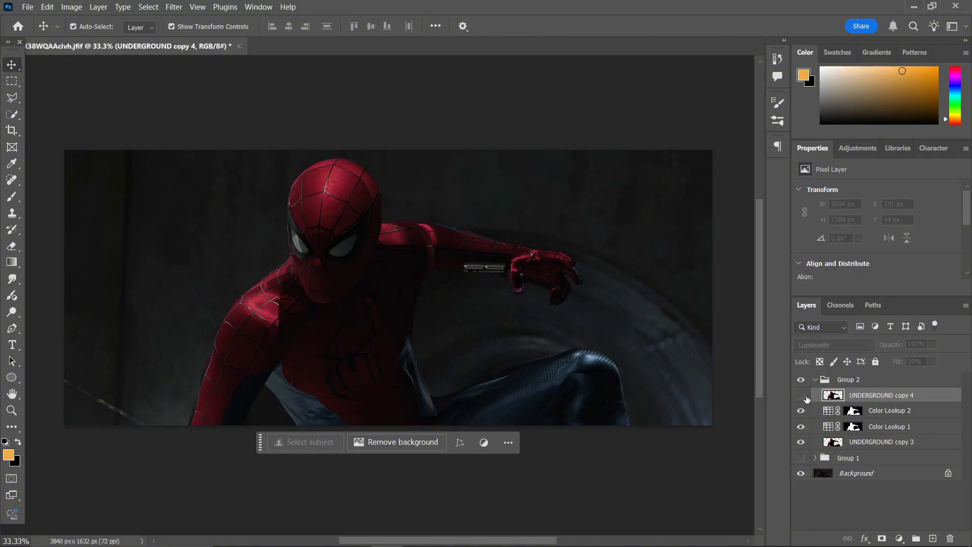
{"action": "left_click", "coordinate": [806, 399]}
{"action": "left_click", "coordinate": [806, 398]}
{"action": "left_click", "coordinate": [806, 398]}
{"action": "left_click", "coordinate": [805, 398]}
{"action": "left_click", "coordinate": [806, 398]}
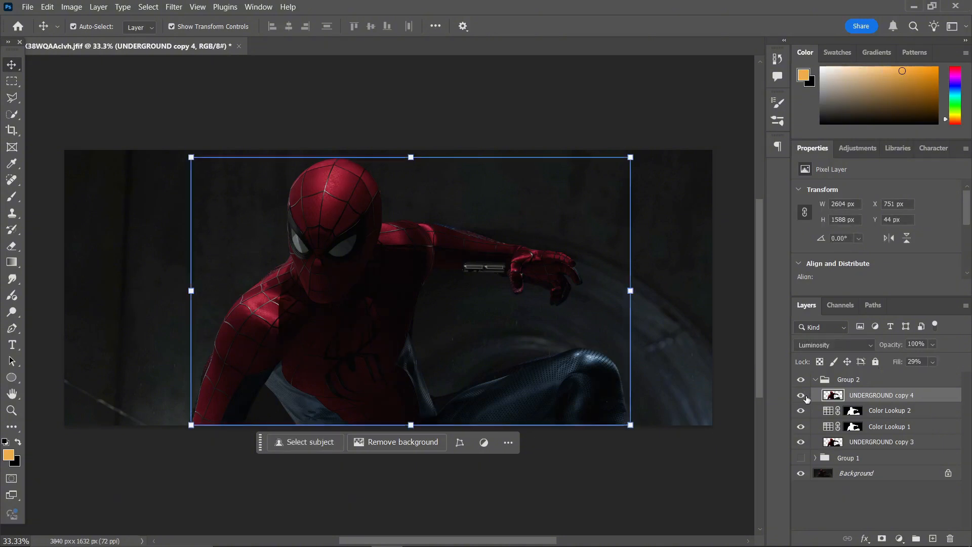
{"action": "left_click", "coordinate": [806, 398]}
{"action": "left_click", "coordinate": [806, 398]}
{"action": "left_click", "coordinate": [806, 398]}
{"action": "left_click", "coordinate": [806, 398]}
- Examine the mask and shoulder blending up close and the whole composite from afar, with no layer selected
{"action": "key", "text": "ctrl+space"}
{"action": "left_click", "coordinate": [302, 279]}
{"action": "left_click", "coordinate": [302, 279]}
{"action": "left_click", "coordinate": [303, 279]}
{"action": "scroll", "coordinate": [312, 187], "scroll_direction": "up", "scroll_amount": 3}
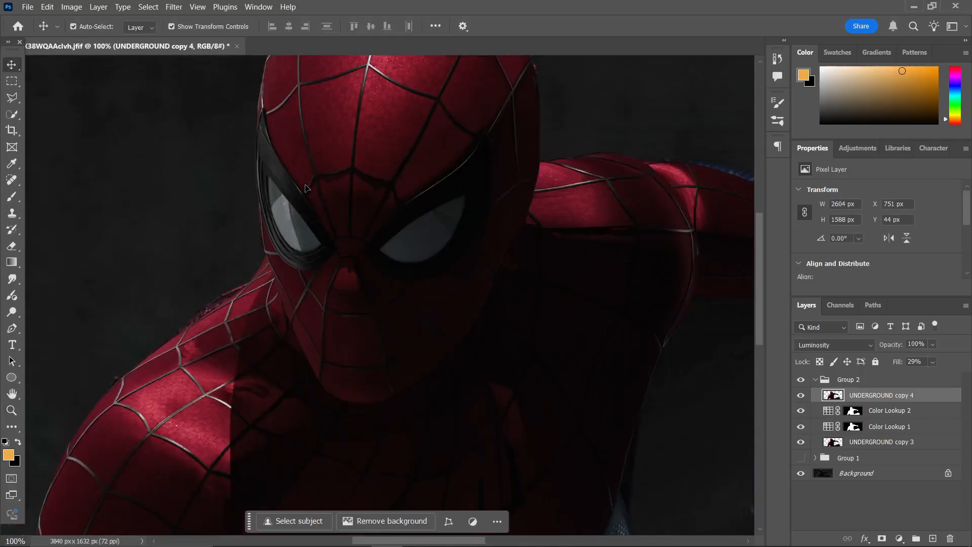
{"action": "key", "text": "ctrl+alt+space"}
{"action": "left_click", "coordinate": [312, 184]}
{"action": "left_click", "coordinate": [312, 183]}
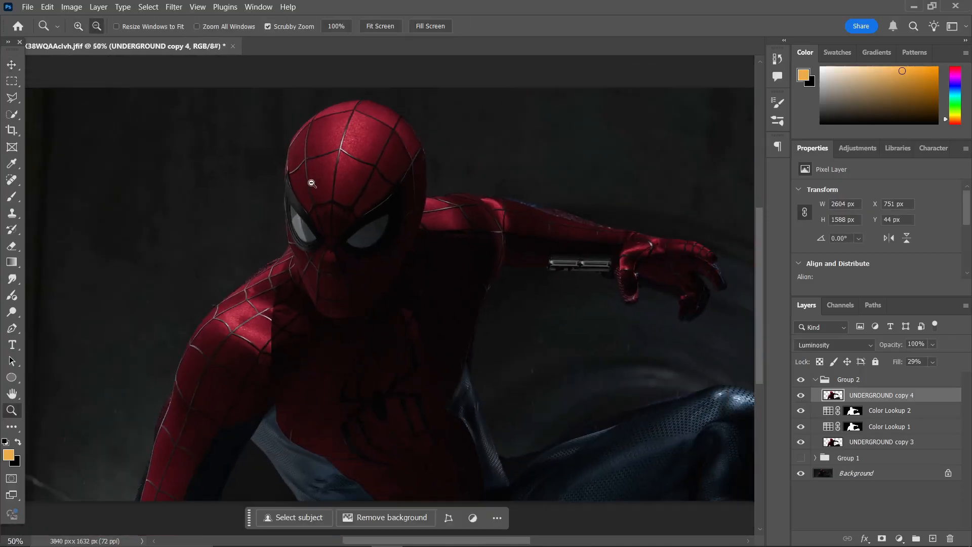
{"action": "scroll", "coordinate": [311, 186], "scroll_direction": "down", "scroll_amount": 2}
{"action": "key", "text": "ctrl+space"}
{"action": "key", "text": "ctrl+alt+space"}
{"action": "left_click", "coordinate": [269, 261]}
{"action": "left_click", "coordinate": [269, 260]}
{"action": "key", "text": "ctrl+space"}
{"action": "left_click", "coordinate": [269, 197]}
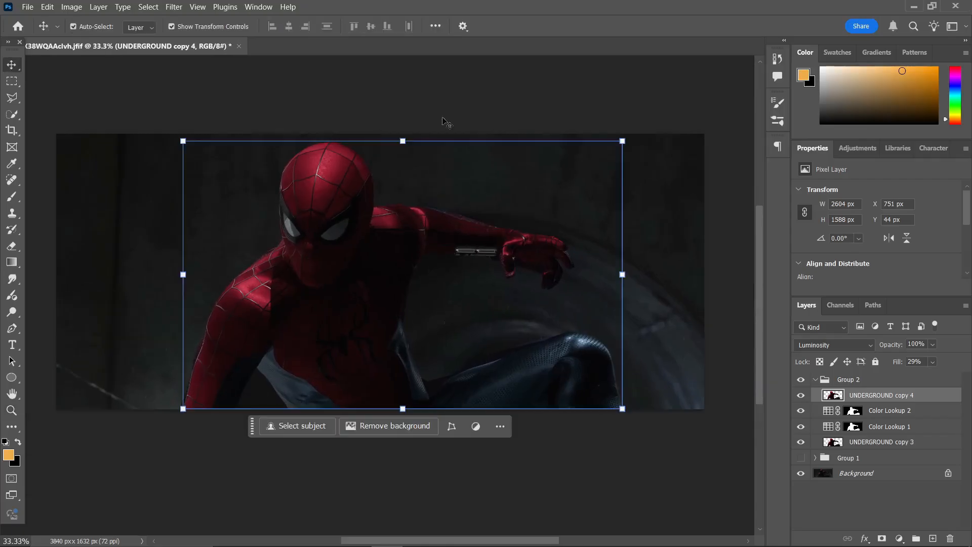
{"action": "left_click", "coordinate": [526, 110]}
{"action": "scroll", "coordinate": [714, 303], "scroll_direction": "down", "scroll_amount": 1}
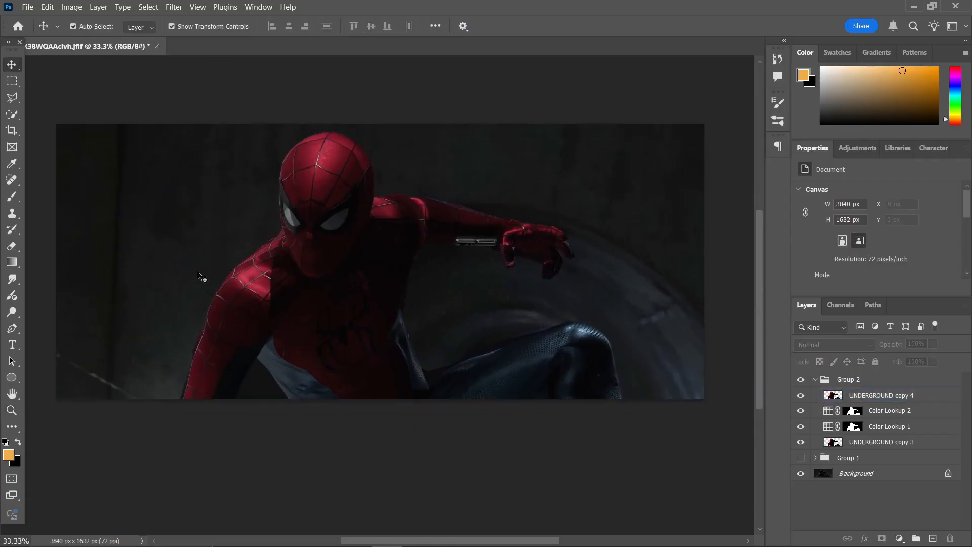
- Duplicate the Background layer and prepare the Clone Stamp at 117 px with 0% hardness, sampling the dark wall beside the neck
{"action": "key", "text": "ctrl+space"}
{"action": "left_click", "coordinate": [165, 255]}
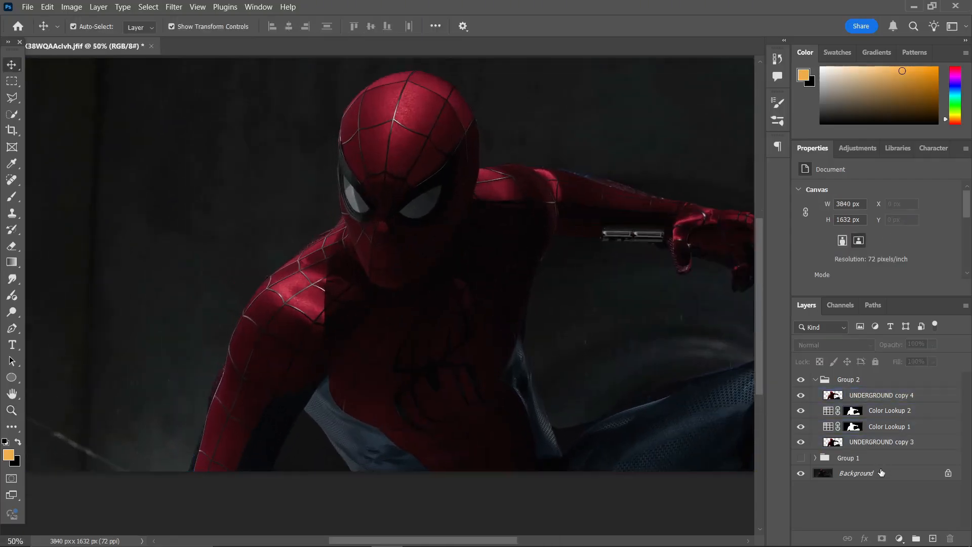
{"action": "left_click", "coordinate": [881, 473]}
{"action": "key", "text": "ctrl+j"}
{"action": "left_click", "coordinate": [12, 213]}
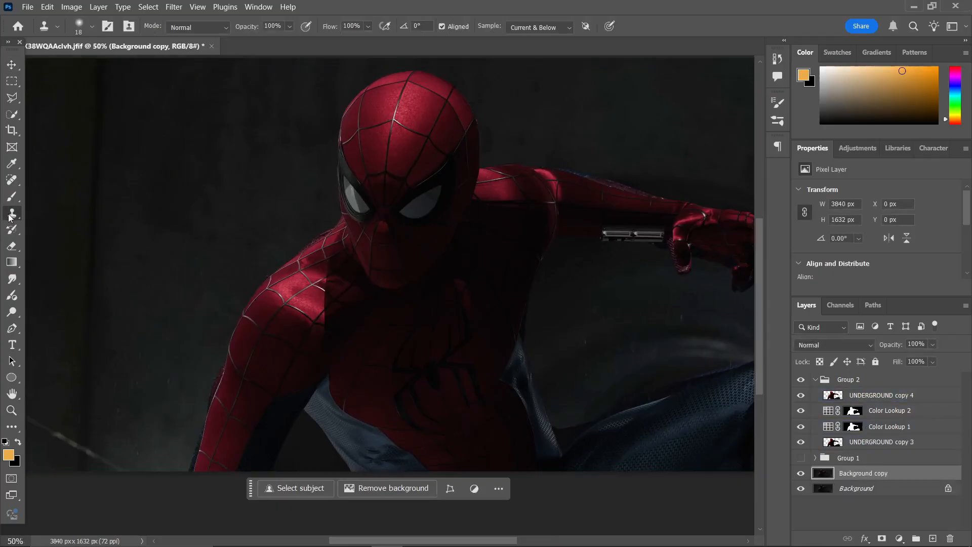
{"action": "left_click", "coordinate": [79, 27]}
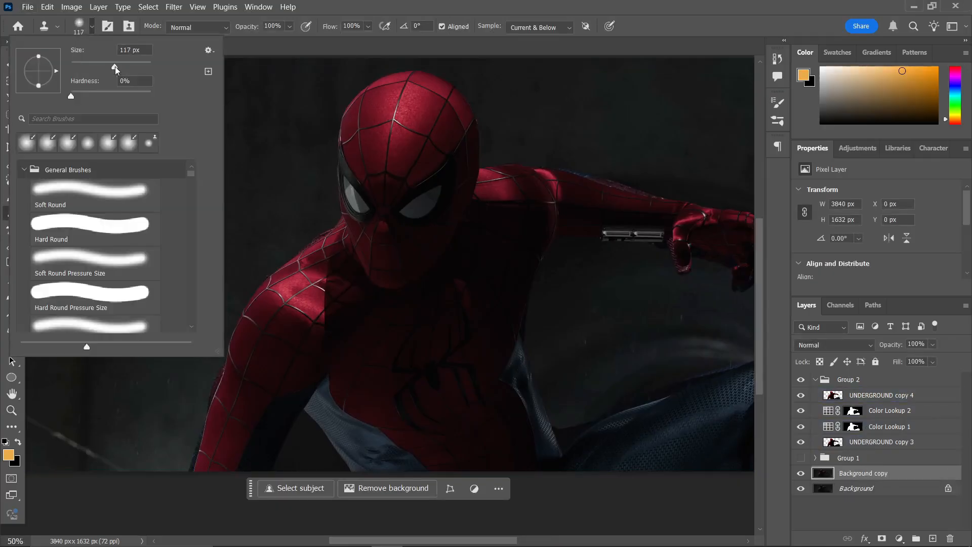
{"action": "left_click", "coordinate": [305, 234], "text": "alt"}
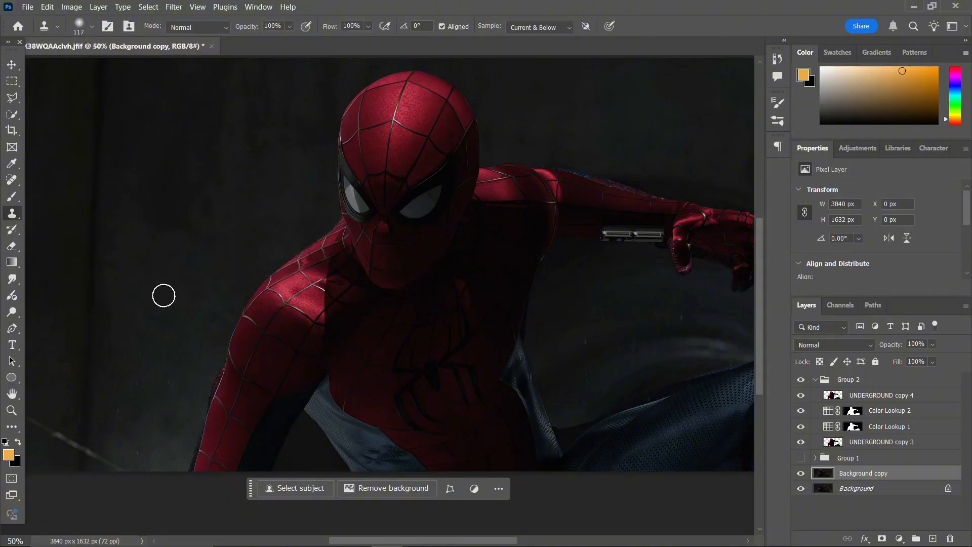
- Collapse Group 2, duplicate it, and merge the duplicate into a single pixel layer
{"action": "left_click", "coordinate": [839, 400]}
{"action": "left_click", "coordinate": [820, 380]}
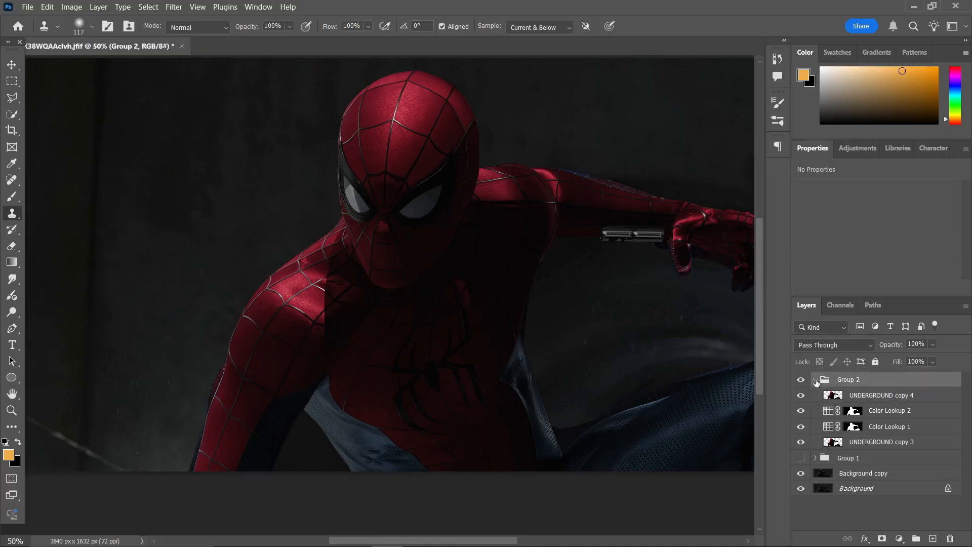
{"action": "left_click", "coordinate": [816, 380]}
{"action": "key", "text": "ctrl+j"}
{"action": "key", "text": "ctrl+e"}
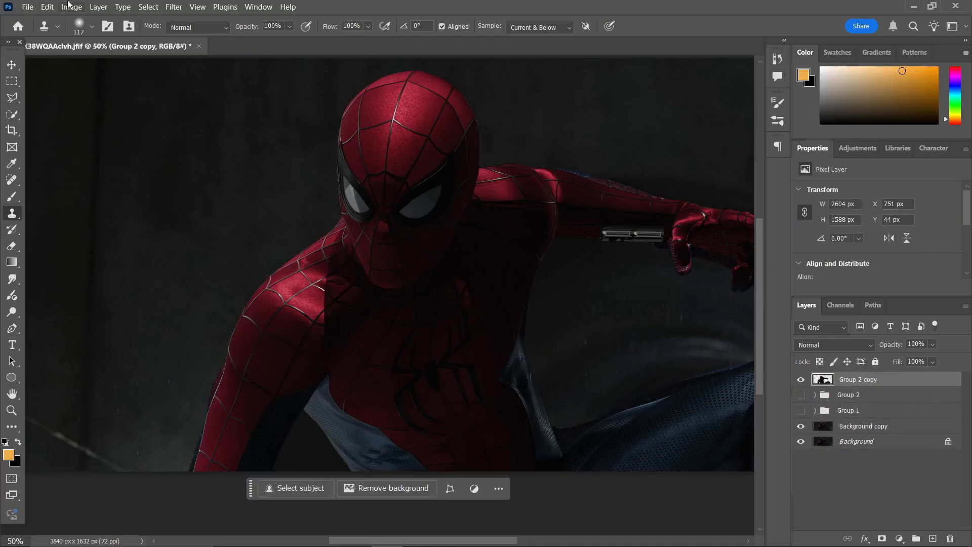
- Open Liquify on Group 2 copy and push the shoulder and lowered arm's outer edge outward using Forward Warp at brush size 406
{"action": "left_click", "coordinate": [174, 7]}
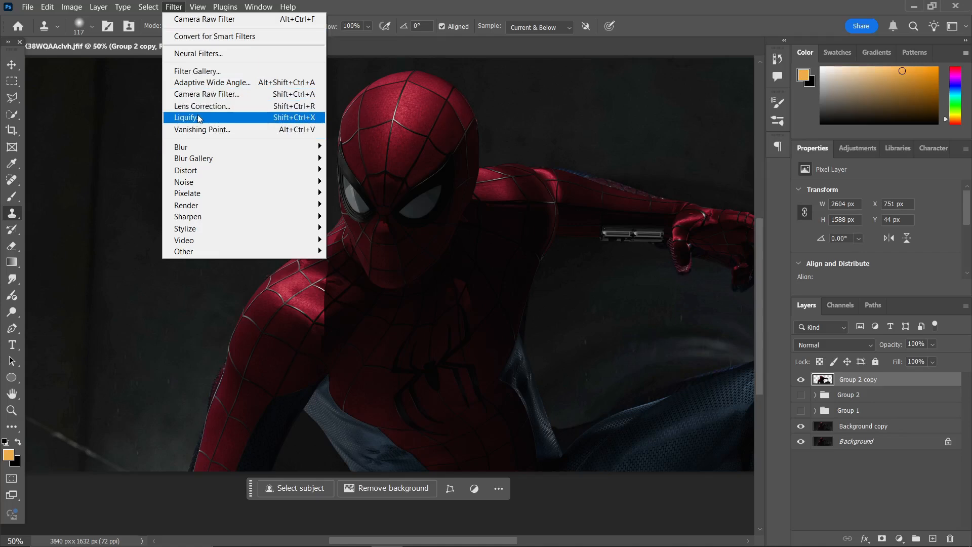
{"action": "left_click", "coordinate": [195, 117]}
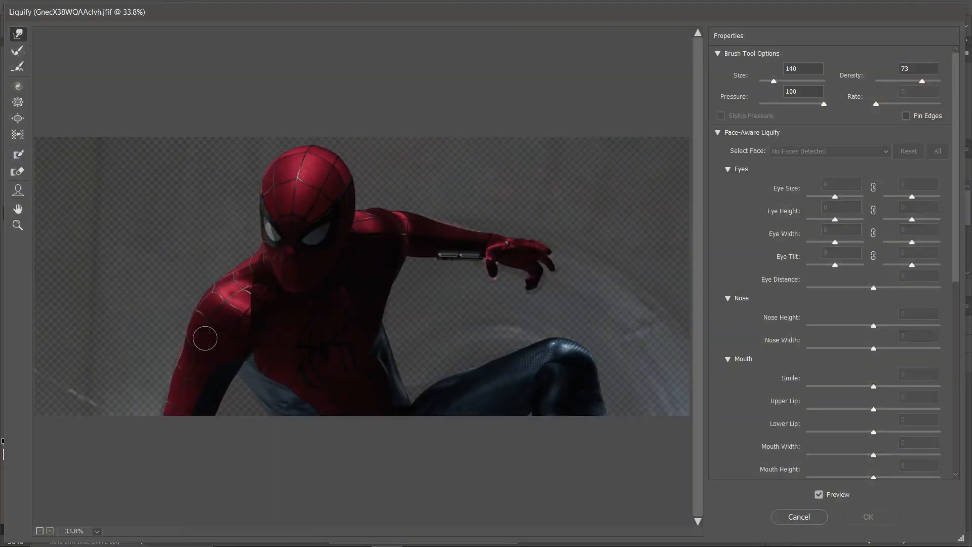
{"action": "key", "text": "z"}
{"action": "left_click", "coordinate": [162, 369]}
{"action": "left_click", "coordinate": [162, 369]}
{"action": "left_click", "coordinate": [307, 428]}
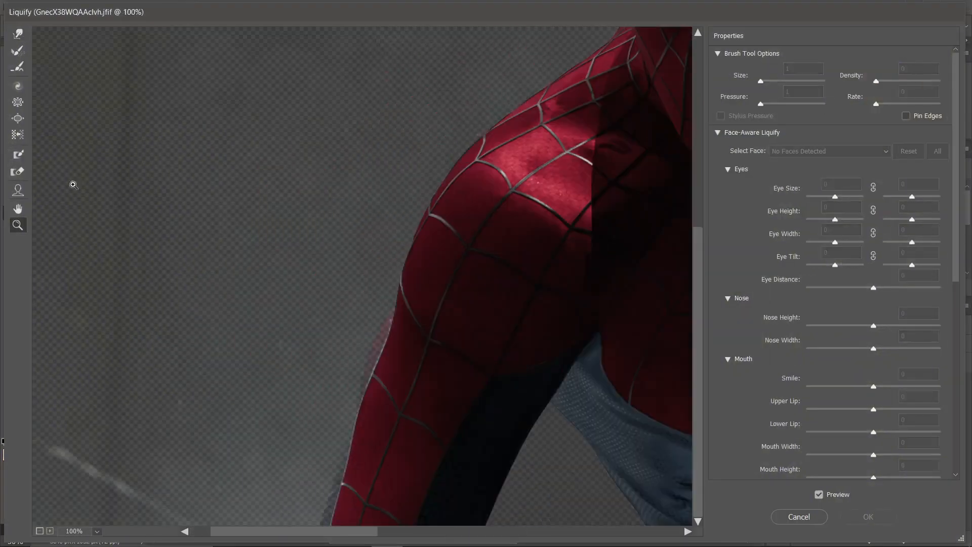
{"action": "left_click", "coordinate": [18, 34]}
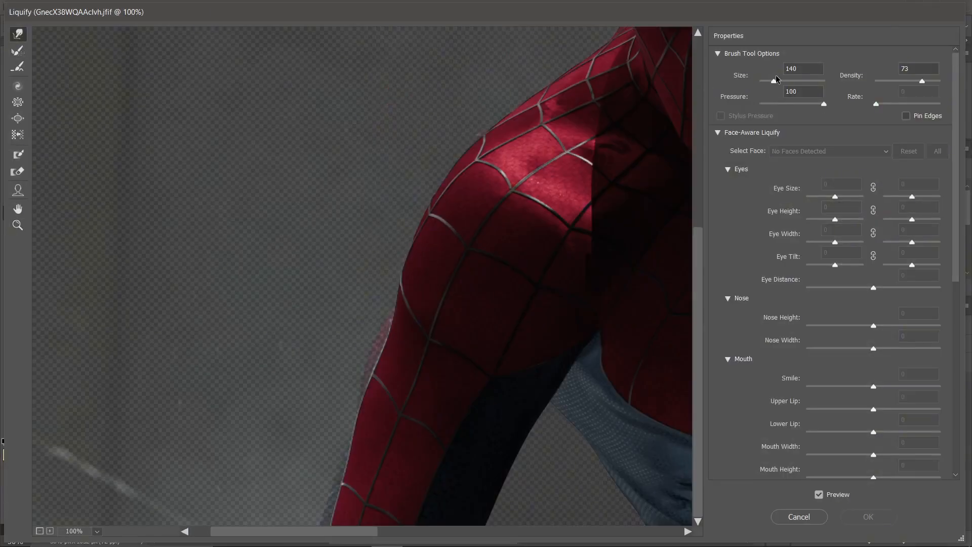
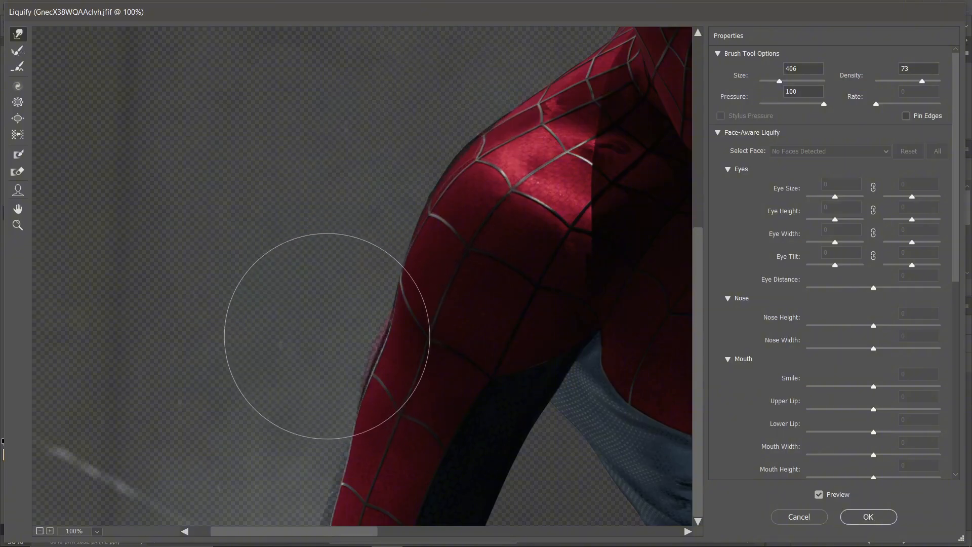
{"action": "left_click_drag", "start_coordinate": [311, 369], "coordinate": [310, 346]}
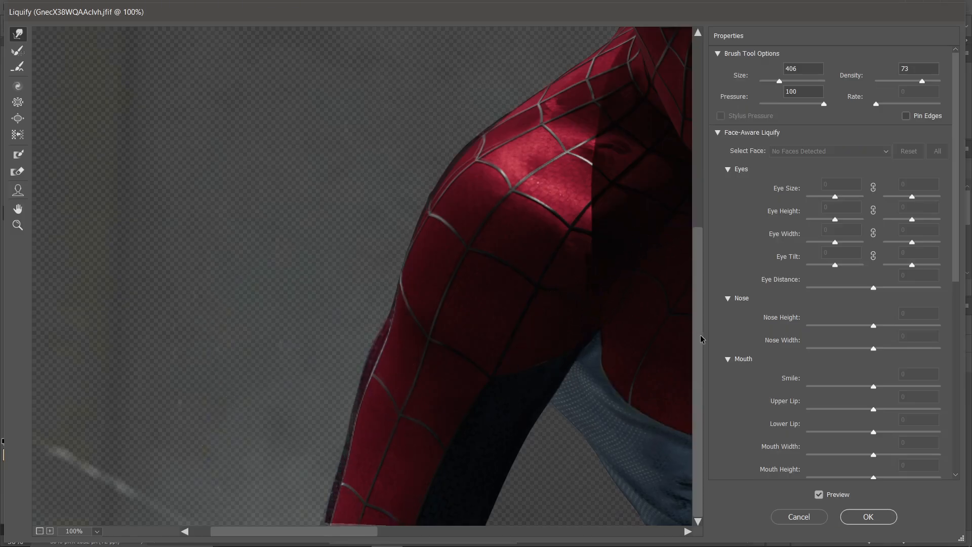
{"action": "left_click_drag", "start_coordinate": [307, 515], "coordinate": [302, 520]}
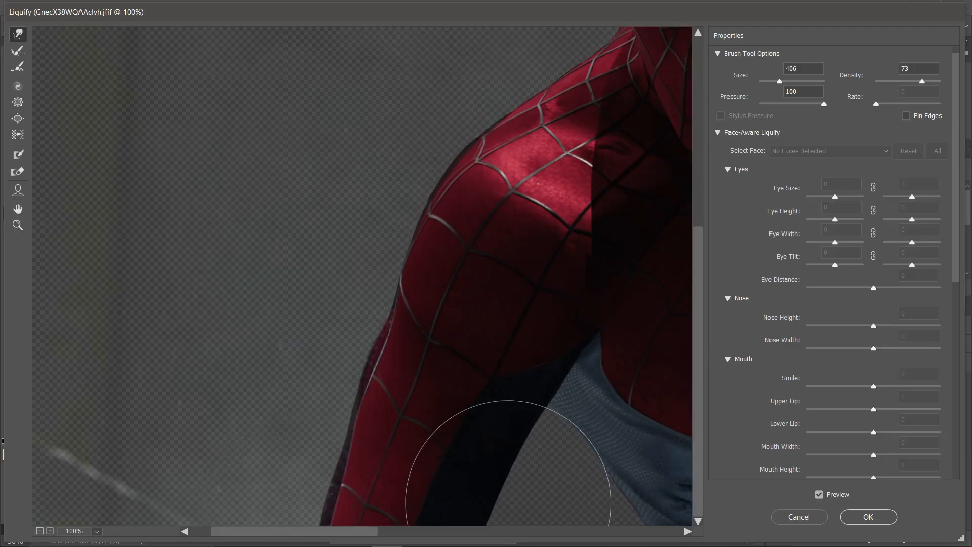
- Warp the torso's side edge between the armpit and waist outward, then reduce the Forward Warp brush size to 208
{"action": "scroll", "coordinate": [517, 192], "scroll_direction": "up", "scroll_amount": 3}
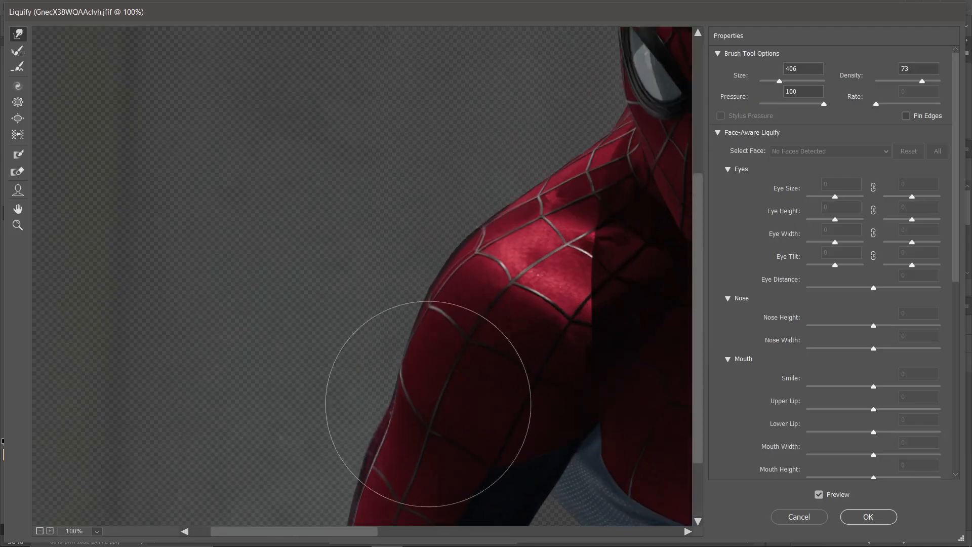
{"action": "scroll", "coordinate": [355, 512], "scroll_direction": "right", "scroll_amount": 10}
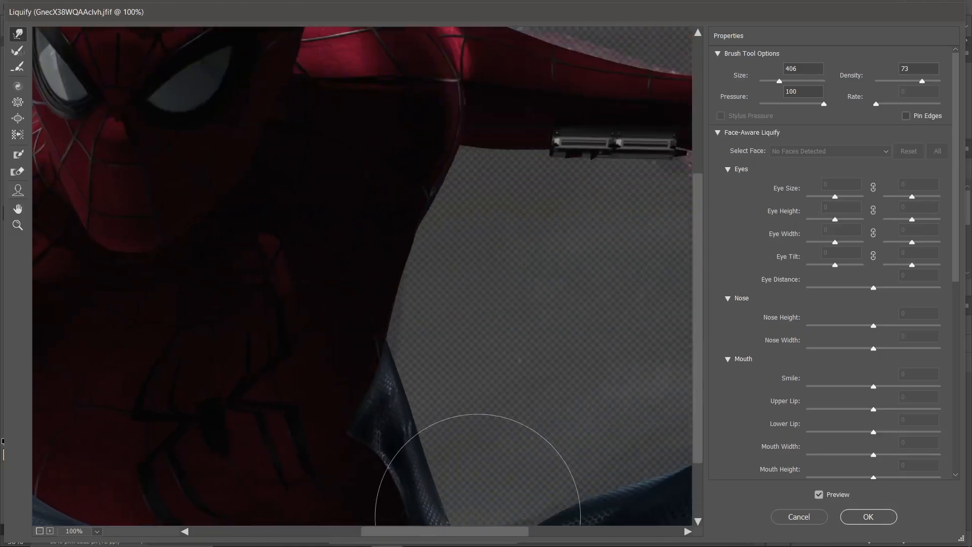
{"action": "mouse_move", "coordinate": [389, 316]}
{"action": "left_mouse_down"}
{"action": "mouse_move", "coordinate": [398, 316]}
{"action": "mouse_move", "coordinate": [385, 326]}
{"action": "left_mouse_up"}
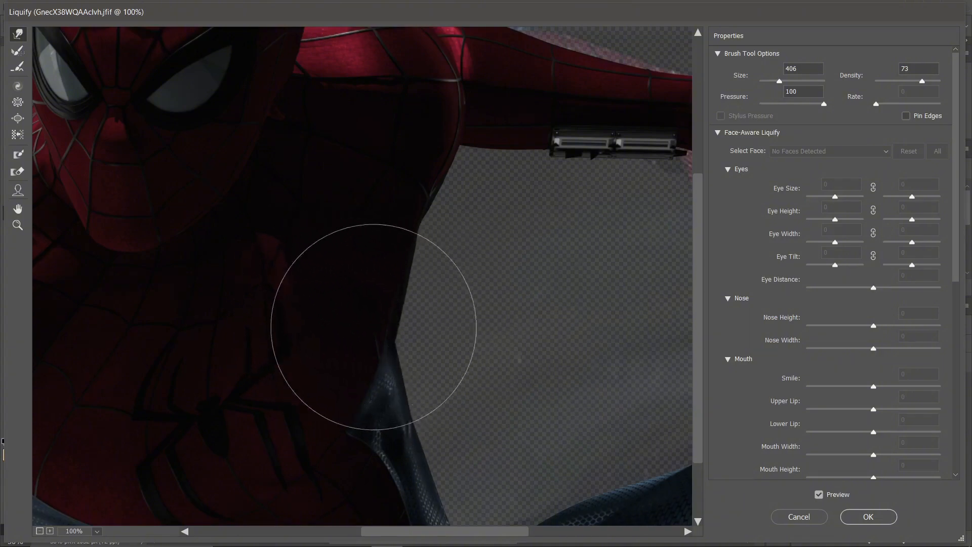
{"action": "left_click_drag", "start_coordinate": [778, 82], "coordinate": [776, 82]}
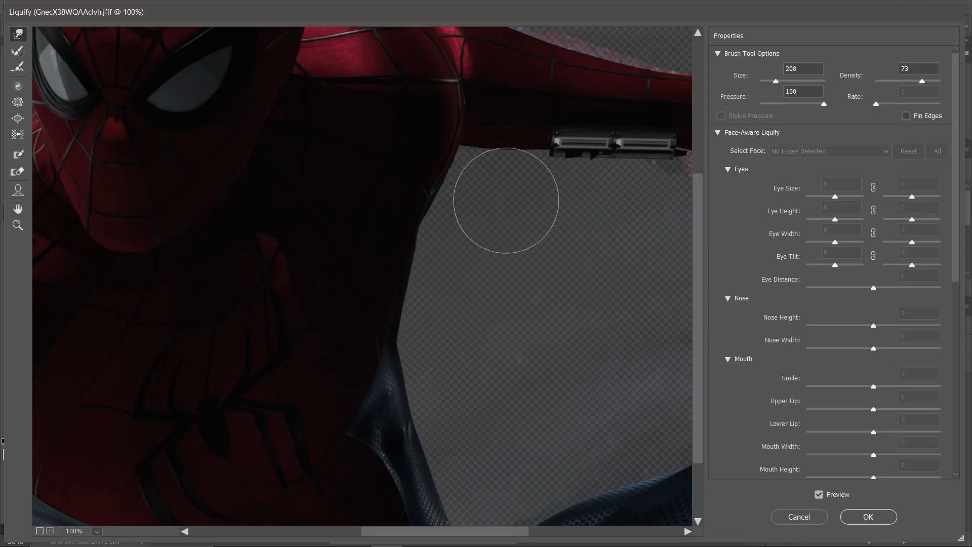
- Warp the outstretched arm and fingers over the reference suit's outline with brush sizes 406 and 184, and apply the Liquify edit
{"action": "scroll", "coordinate": [507, 208], "scroll_direction": "up", "scroll_amount": 3}
{"action": "left_click_drag", "start_coordinate": [411, 532], "coordinate": [475, 532]}
{"action": "left_click_drag", "start_coordinate": [775, 80], "coordinate": [780, 81]}
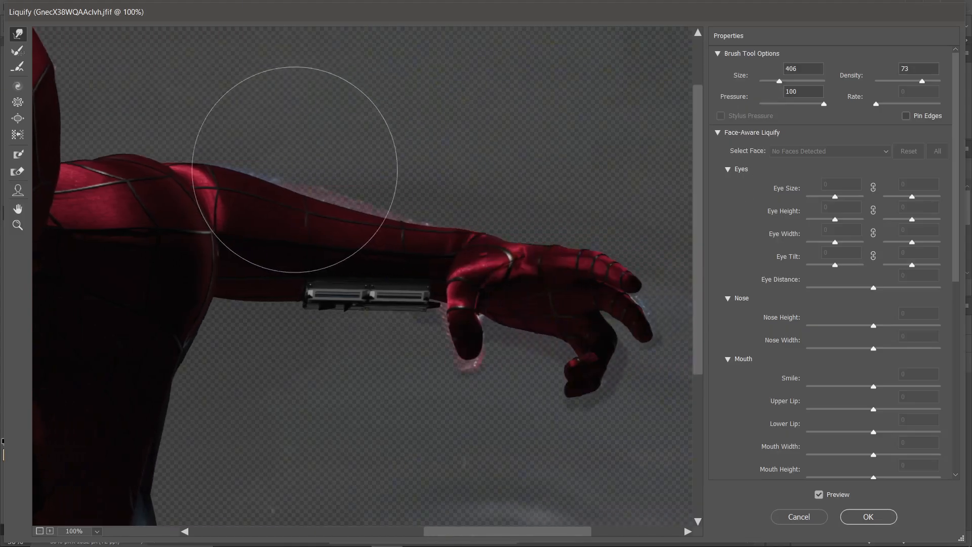
{"action": "mouse_move", "coordinate": [312, 159]}
{"action": "left_mouse_down"}
{"action": "mouse_move", "coordinate": [336, 137]}
{"action": "mouse_move", "coordinate": [394, 155]}
{"action": "left_mouse_up"}
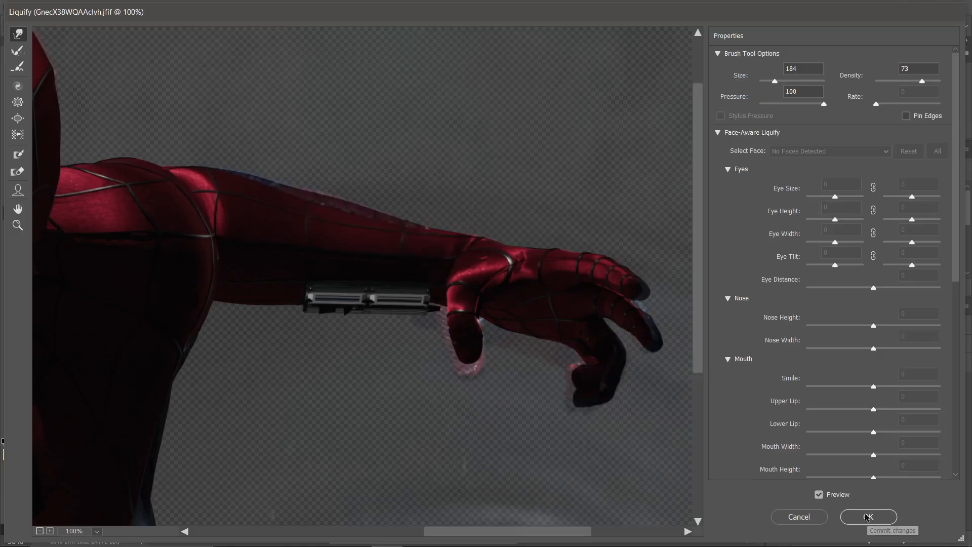
{"action": "left_click", "coordinate": [867, 517]}
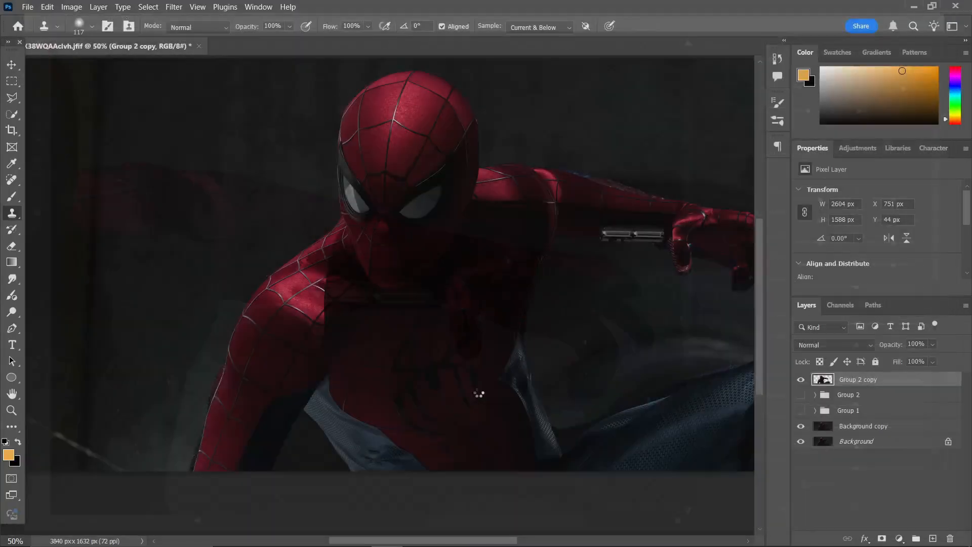
- Clone dark wall texture on the Background copy layer over the fringes around the outstretched arm and hand
{"action": "key", "text": "ctrl+minus"}
{"action": "key", "text": "ctrl+minus"}
{"action": "key", "text": "ctrl+plus"}
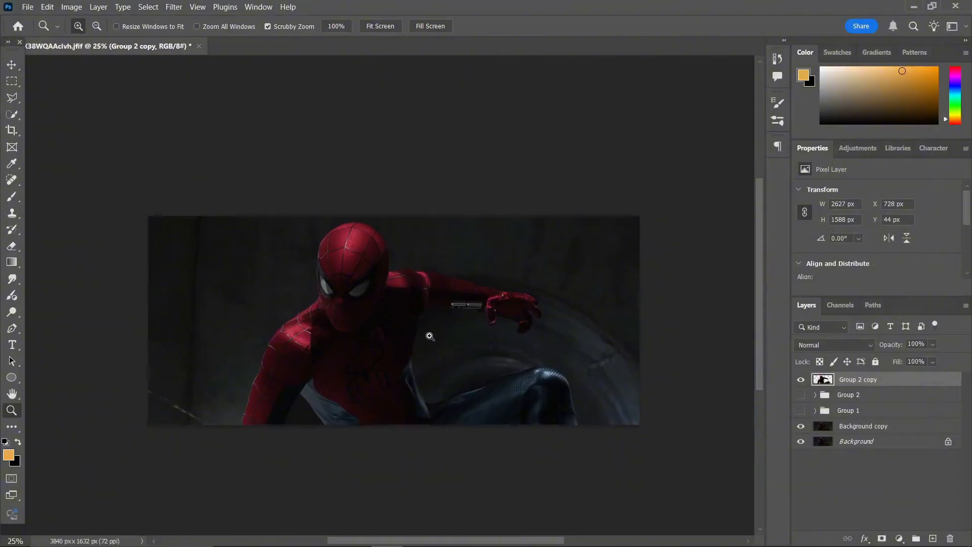
{"action": "key", "text": "ctrl+plus"}
{"action": "key", "text": "s"}
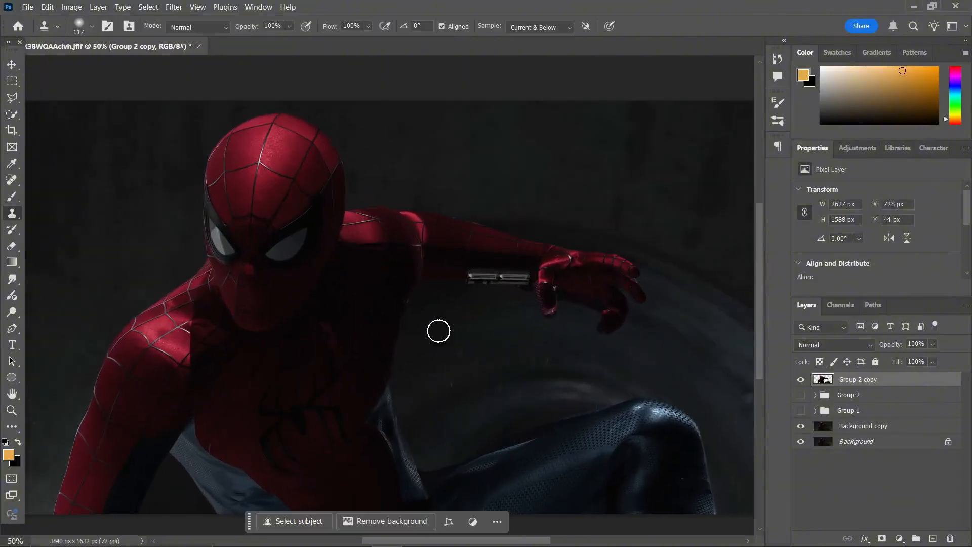
{"action": "left_click", "coordinate": [511, 244], "text": "ctrl"}
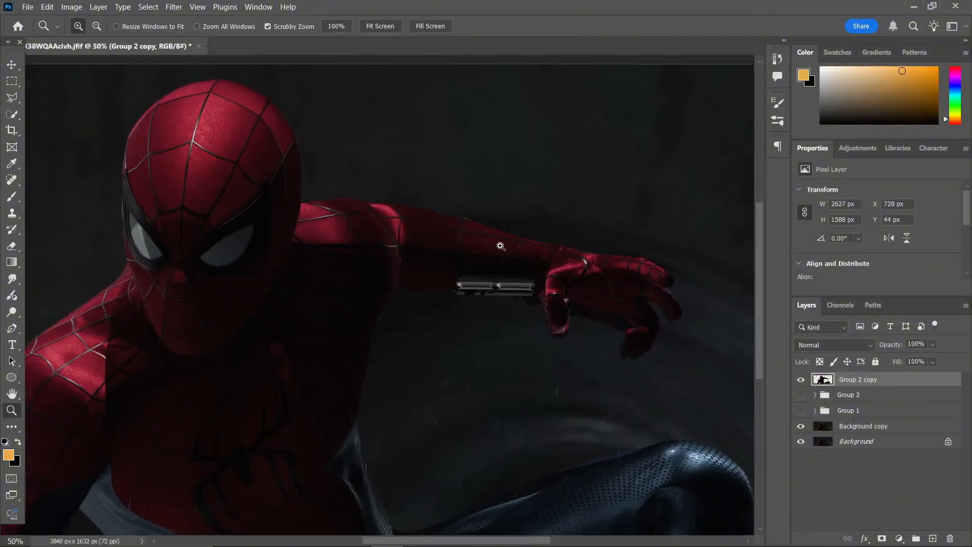
{"action": "left_click", "coordinate": [485, 212], "text": "ctrl"}
{"action": "left_click", "coordinate": [831, 428]}
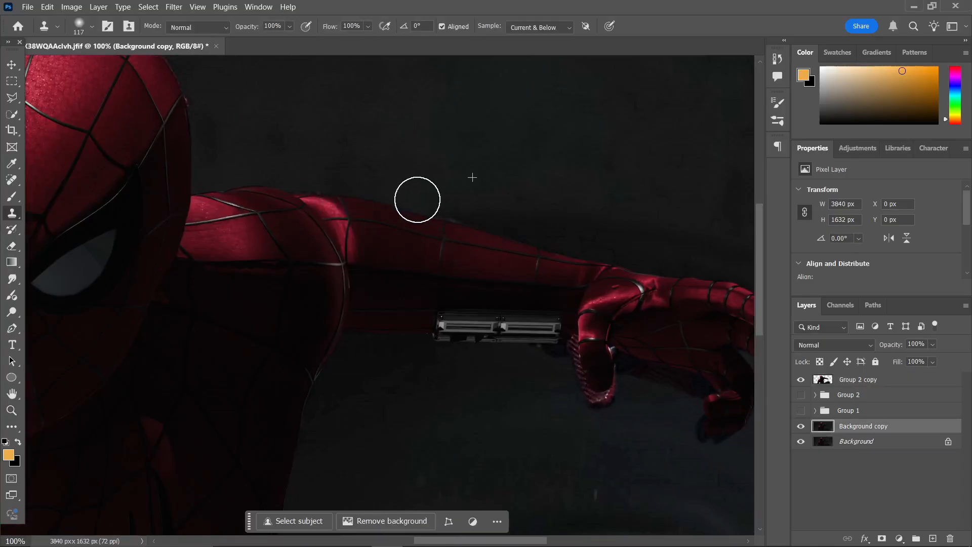
{"action": "scroll", "coordinate": [157, 111], "scroll_direction": "up", "scroll_amount": 2}
{"action": "scroll", "coordinate": [532, 306], "scroll_direction": "down", "scroll_amount": 6}
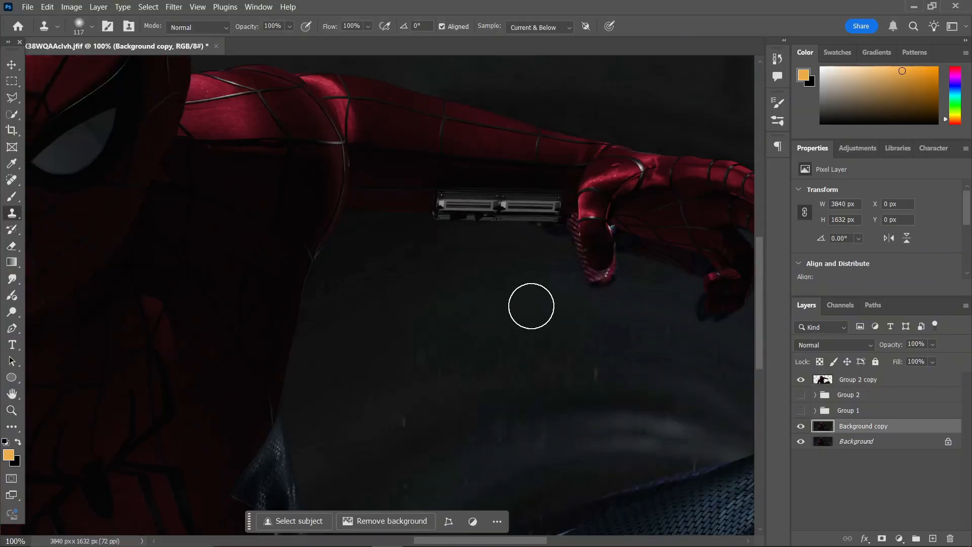
{"action": "scroll", "coordinate": [606, 269], "scroll_direction": "right", "scroll_amount": 7, "text": "ctrl"}
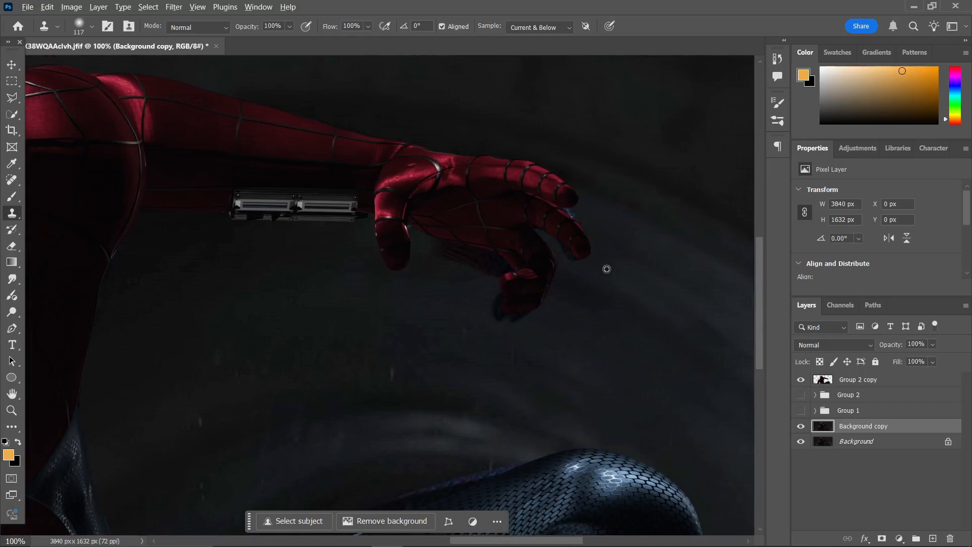
- Clone dark background on the Background copy layer along the waist and the upper edge of the bent leg
{"action": "scroll", "coordinate": [354, 324], "scroll_direction": "down", "scroll_amount": 4}
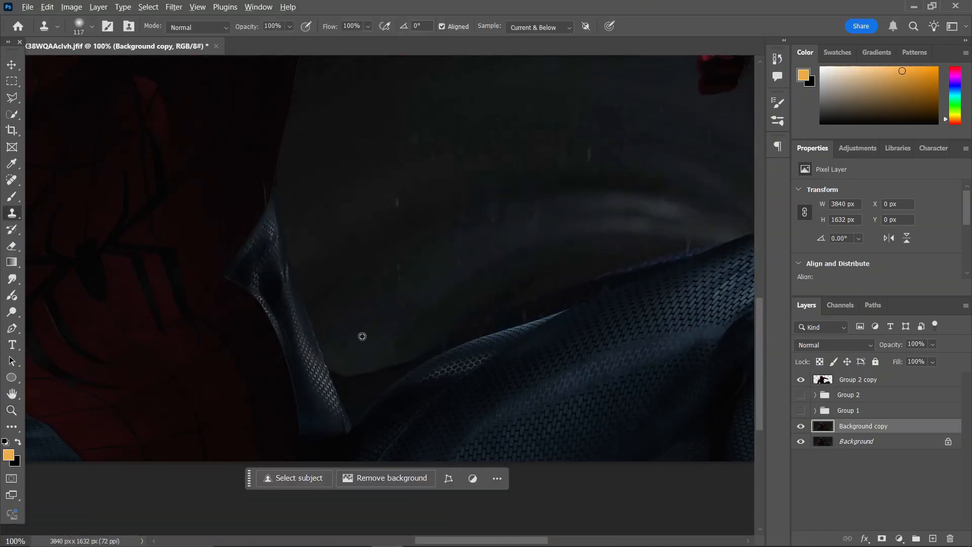
{"action": "scroll", "coordinate": [431, 345], "scroll_direction": "left", "scroll_amount": 5, "text": "ctrl"}
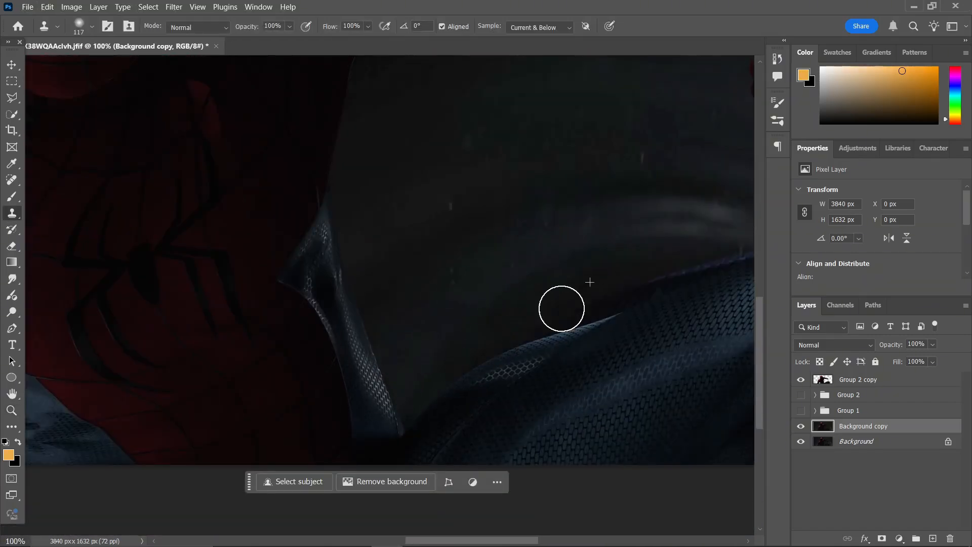
{"action": "scroll", "coordinate": [493, 282], "scroll_direction": "right", "scroll_amount": 6, "text": "ctrl"}
{"action": "scroll", "coordinate": [493, 282], "scroll_direction": "up", "scroll_amount": 1}
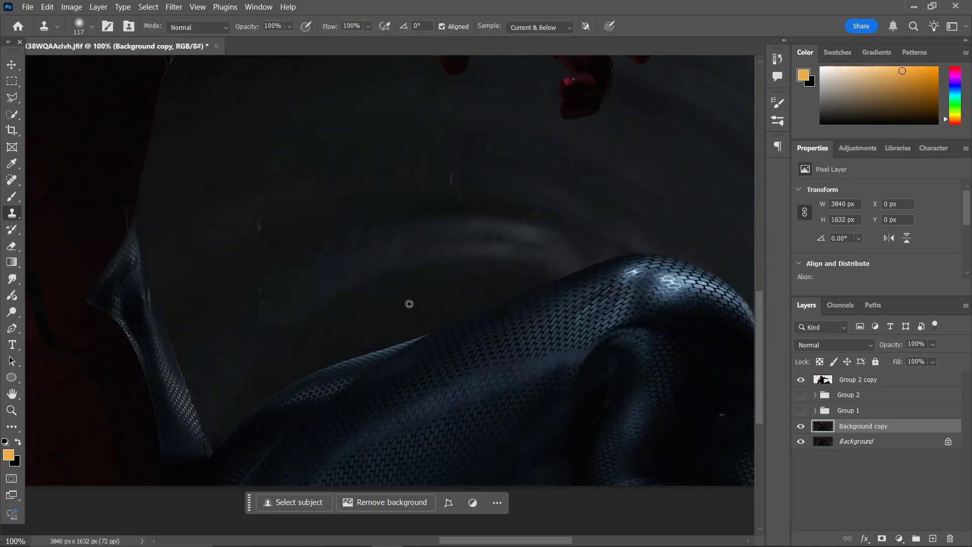
- Select Group 2 copy and toggle its visibility to compare the whole composite with the reference, leaving it shown
{"action": "left_click", "coordinate": [532, 257], "text": "ctrl"}
{"action": "left_click_drag", "start_coordinate": [451, 283], "coordinate": [354, 298], "text": "alt"}
{"action": "key", "text": "v"}
{"action": "left_click", "coordinate": [848, 380]}
{"action": "left_click", "coordinate": [801, 379]}
{"action": "left_click", "coordinate": [802, 380]}
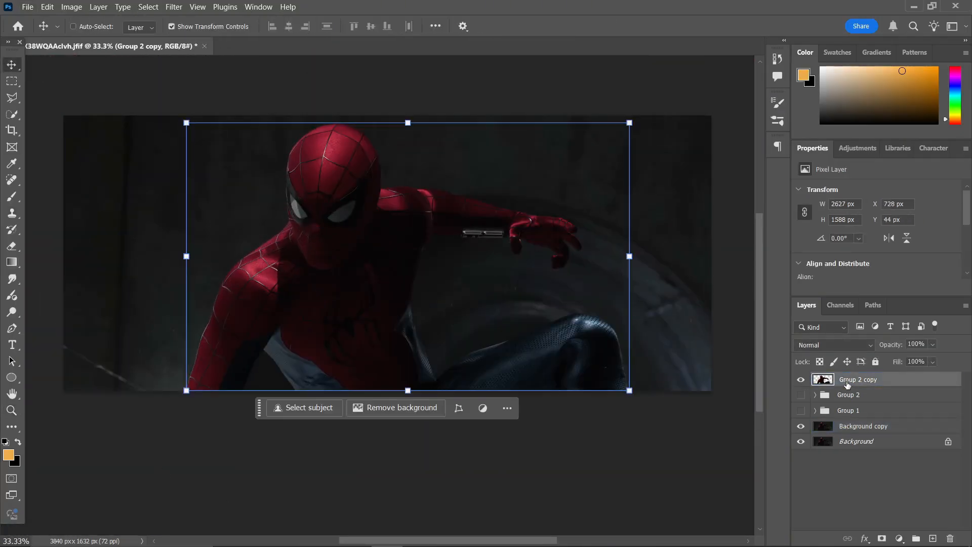
- Try a blurred duplicate of Group 2 copy with a white layer mask, hide the original layer, and enlarge the mask brush
{"action": "key", "text": "ctrl+j"}
{"action": "left_click", "coordinate": [801, 395]}
{"action": "left_click", "coordinate": [174, 7]}
{"action": "right_click", "coordinate": [863, 380]}
{"action": "left_click", "coordinate": [767, 505]}
{"action": "left_click", "coordinate": [174, 7]}
{"action": "mouse_move", "coordinate": [202, 158]}
{"action": "left_click", "coordinate": [369, 219]}
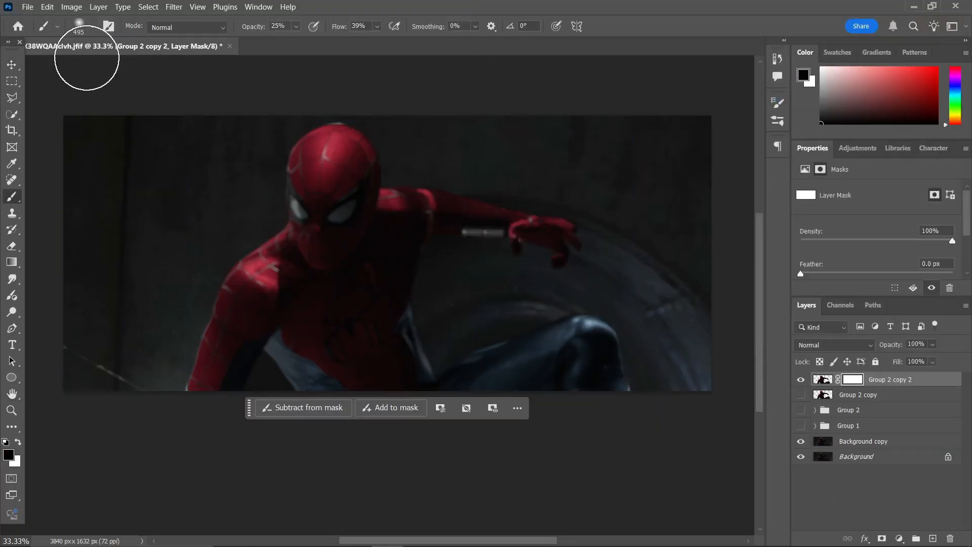
{"action": "key", "text": "]"}
{"action": "key", "text": "]"}
{"action": "key", "text": "]"}
{"action": "key", "text": "]"}
{"action": "key", "text": "]"}
{"action": "key", "text": "]"}
{"action": "key", "text": "]"}
{"action": "key", "text": "]"}
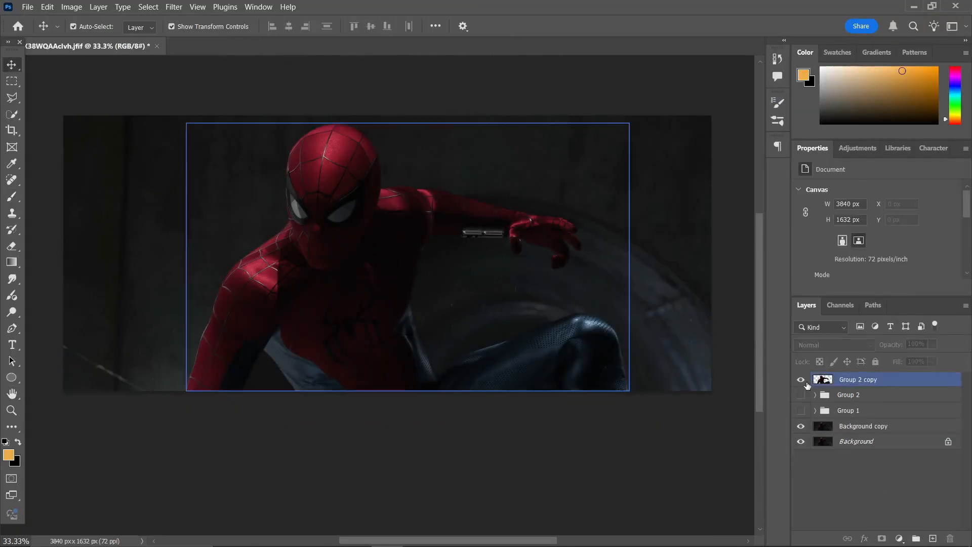
- Duplicate Group 2 copy and brighten the mask, shoulder, arm and hand on the duplicate with the Dodge tool's range set to Highlights
{"action": "left_click", "coordinate": [822, 381]}
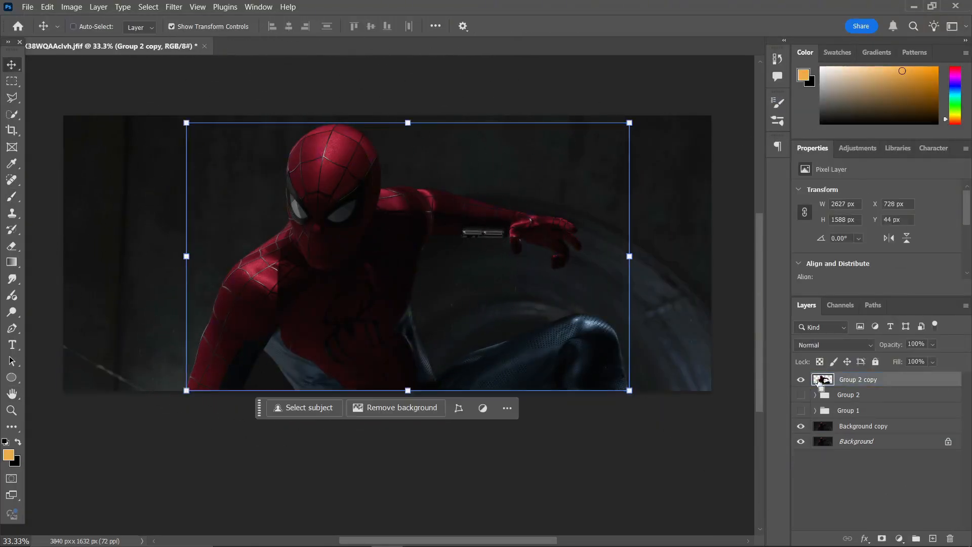
{"action": "key", "text": "ctrl+j"}
{"action": "left_click", "coordinate": [13, 312]}
{"action": "left_click", "coordinate": [56, 312]}
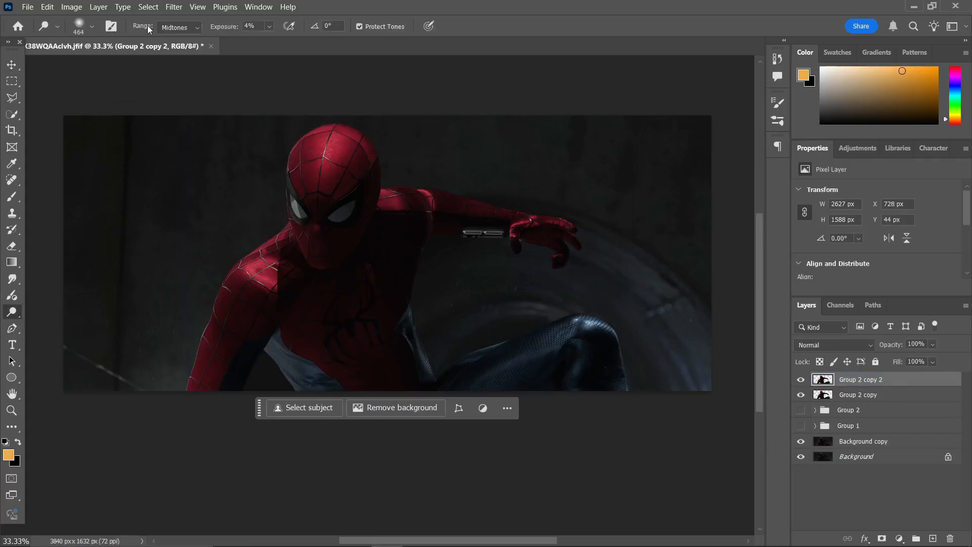
{"action": "left_click", "coordinate": [179, 27]}
{"action": "left_click", "coordinate": [174, 61]}
{"action": "left_click_drag", "start_coordinate": [352, 139], "coordinate": [317, 142]}
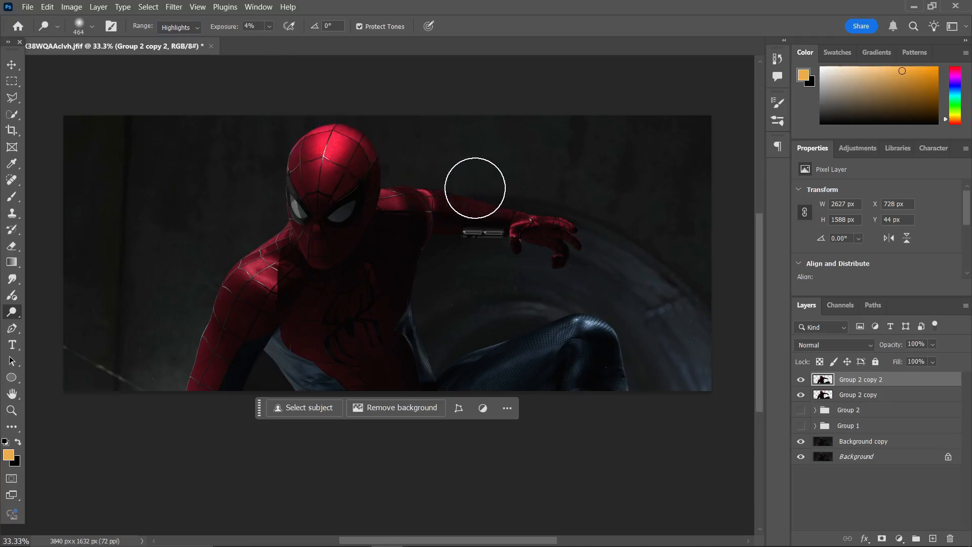
{"action": "mouse_move", "coordinate": [531, 190]}
{"action": "left_mouse_down"}
{"action": "mouse_move", "coordinate": [516, 187]}
{"action": "mouse_move", "coordinate": [591, 208]}
{"action": "mouse_move", "coordinate": [594, 220]}
{"action": "left_mouse_up"}
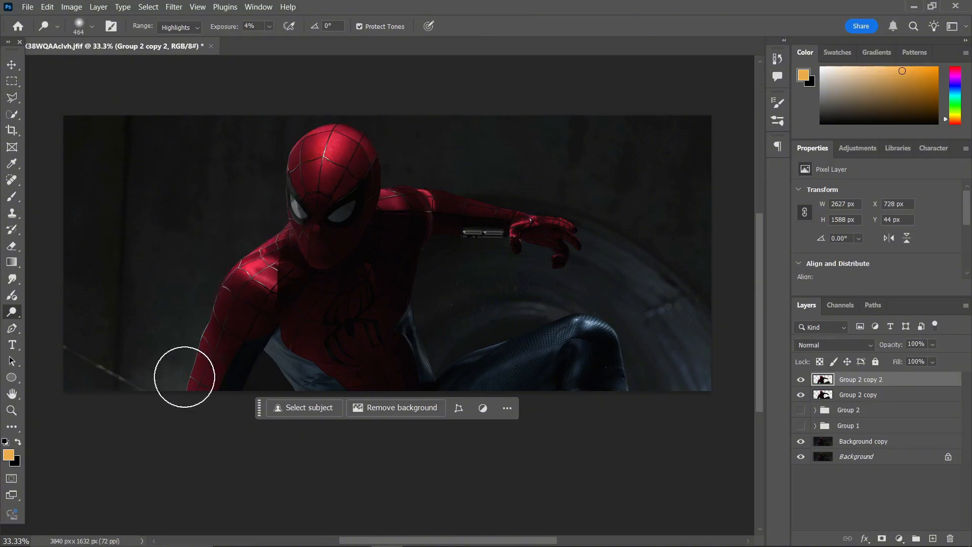
- Lower the dodged duplicate's Fill to 49% and merge it with Group 2 copy into a single layer
{"action": "left_click", "coordinate": [13, 65]}
{"action": "left_click", "coordinate": [179, 76]}
{"action": "left_click", "coordinate": [865, 385]}
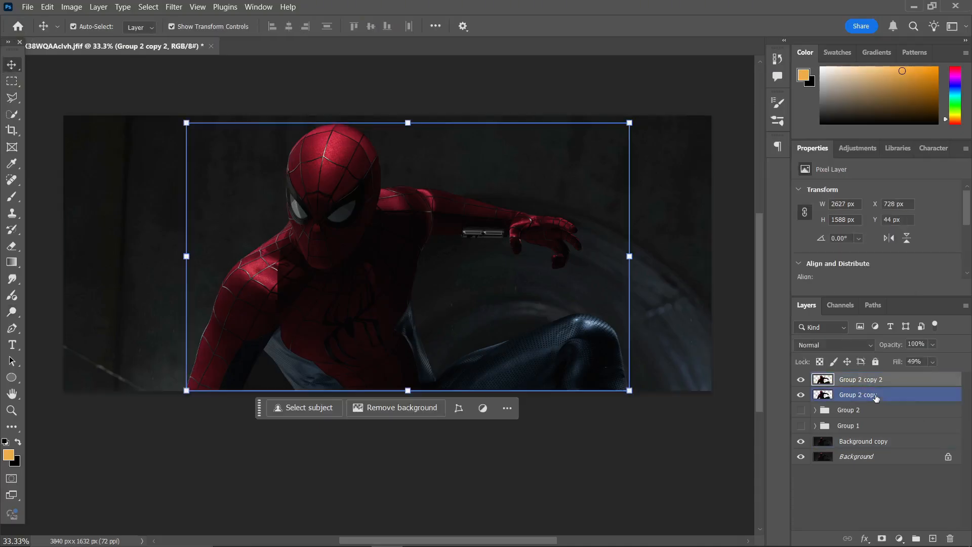
{"action": "key", "text": "Delete"}
- Toggle the merged Group 2 copy 2 layer's visibility repeatedly to compare it with the reference, leaving it shown
{"action": "left_click", "coordinate": [801, 380]}
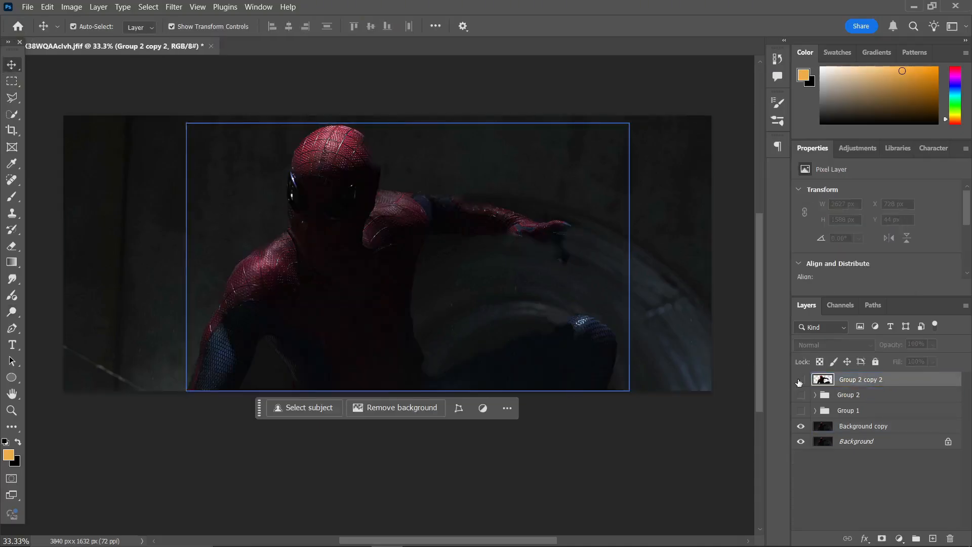
{"action": "left_click", "coordinate": [801, 379]}
{"action": "left_click", "coordinate": [801, 379]}
{"action": "left_click", "coordinate": [800, 380]}
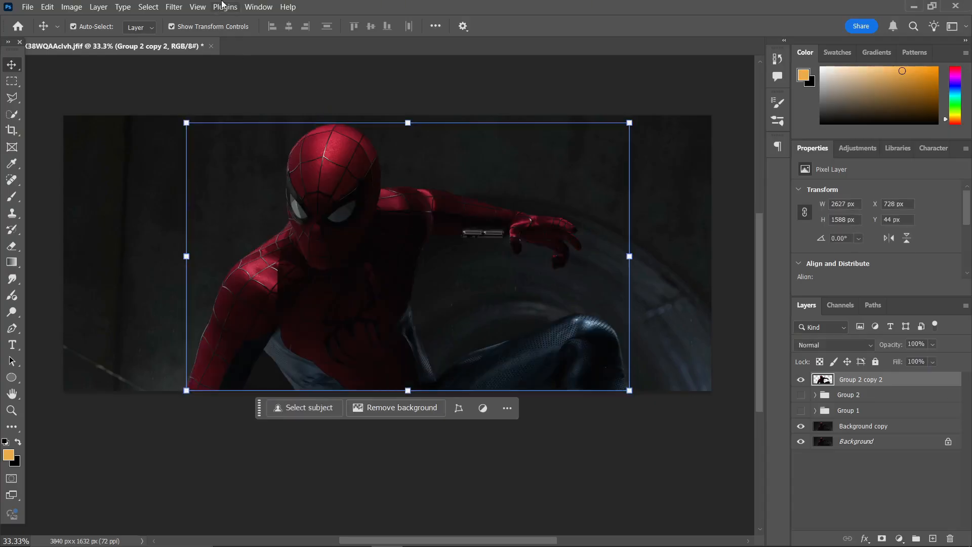
{"action": "left_click", "coordinate": [801, 379]}
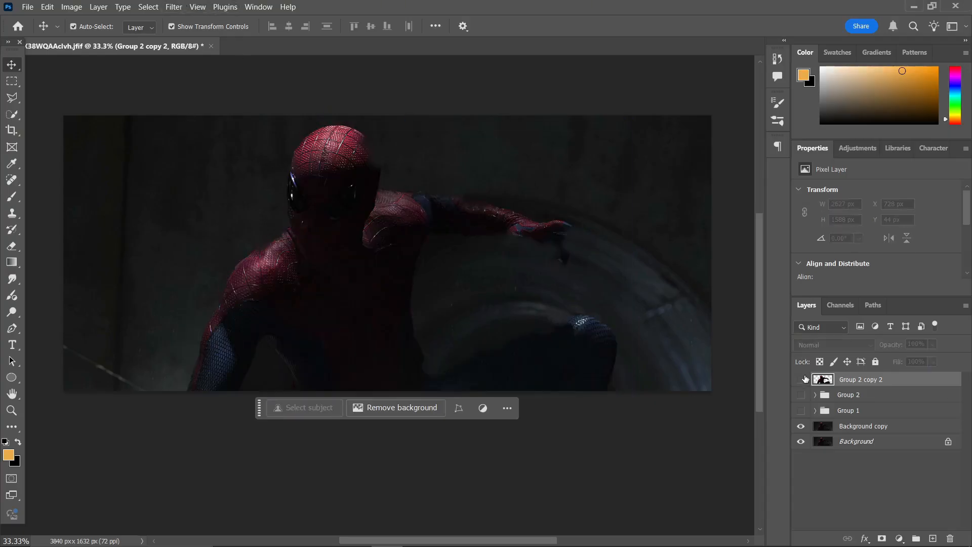
{"action": "left_click", "coordinate": [802, 380]}
{"action": "left_click", "coordinate": [801, 379]}
{"action": "left_click", "coordinate": [801, 379]}
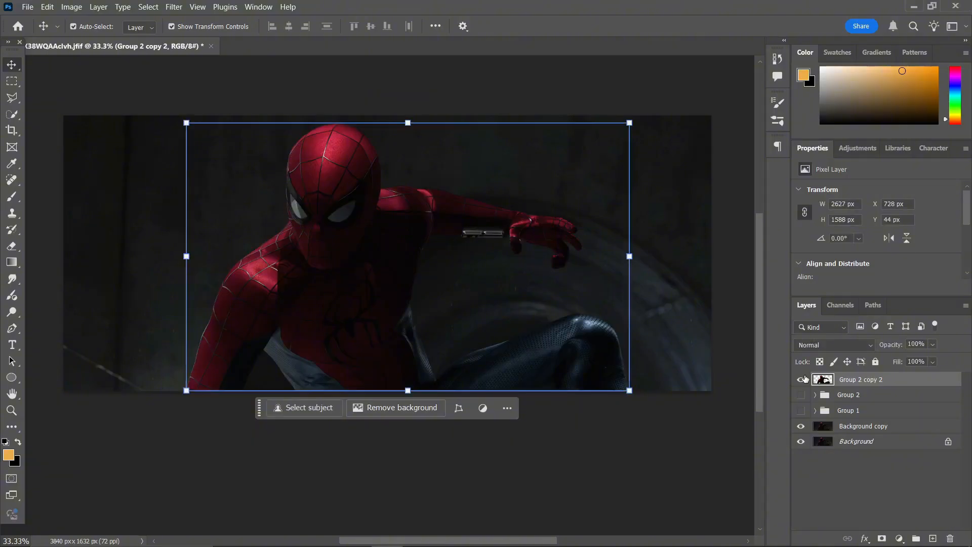
- Duplicate Group 2 copy 2 and darken the lower chest on the duplicate with the Burn tool, range Midtones at 28% exposure
{"action": "left_click", "coordinate": [801, 379]}
{"action": "left_click", "coordinate": [801, 379]}
{"action": "key", "text": "ctrl+j"}
{"action": "left_click_drag", "start_coordinate": [14, 311], "coordinate": [50, 324]}
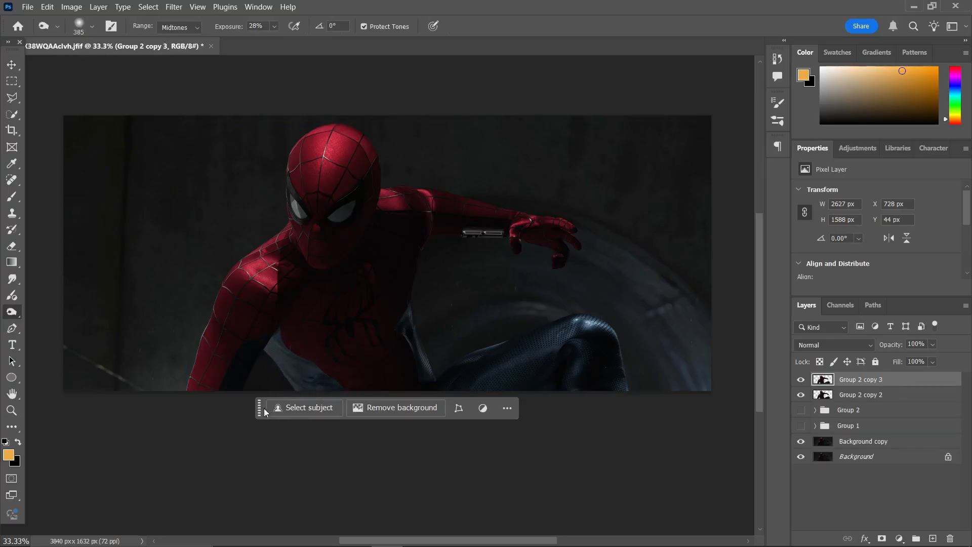
{"action": "left_click_drag", "start_coordinate": [263, 408], "coordinate": [233, 138]}
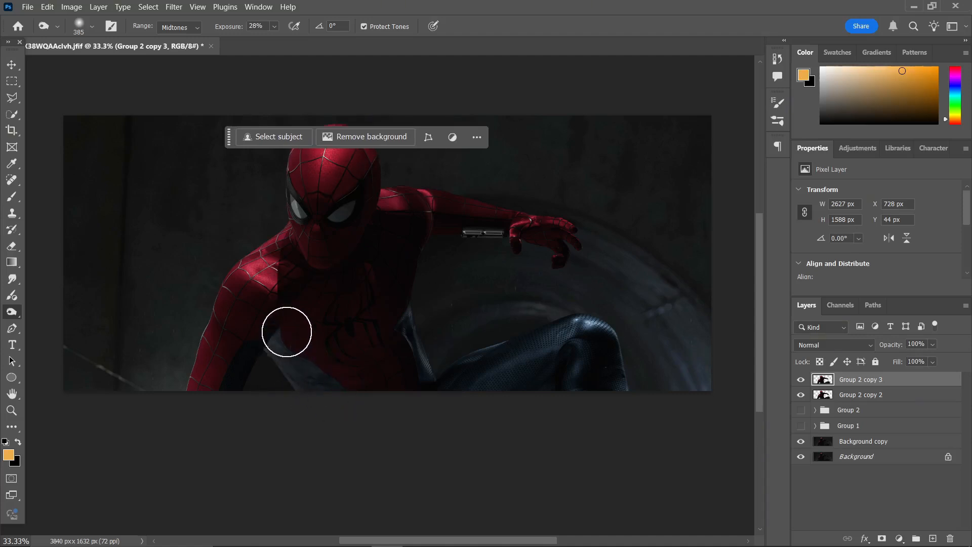
{"action": "mouse_move", "coordinate": [342, 360]}
{"action": "left_mouse_down"}
{"action": "mouse_move", "coordinate": [360, 358]}
{"action": "mouse_move", "coordinate": [336, 362]}
{"action": "left_mouse_up"}
{"action": "scroll", "coordinate": [14, 198], "scroll_direction": "up", "scroll_amount": 2}
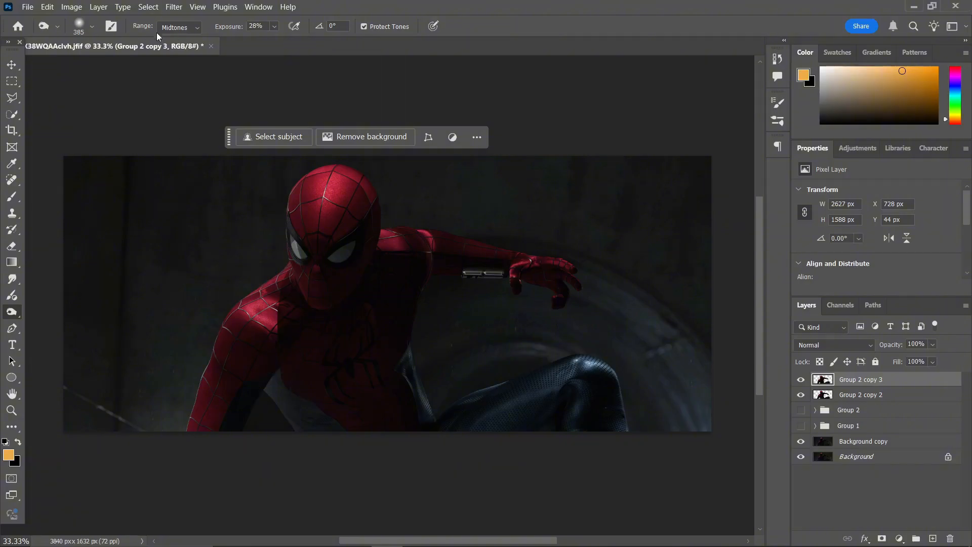
- Burn the chest and torso darker on Group 2 copy 3 with the range set to Shadows and the exposure to 9%
{"action": "left_click", "coordinate": [186, 61]}
{"action": "left_click", "coordinate": [184, 31]}
{"action": "left_click", "coordinate": [175, 39]}
{"action": "left_click_drag", "start_coordinate": [279, 40], "coordinate": [267, 39]}
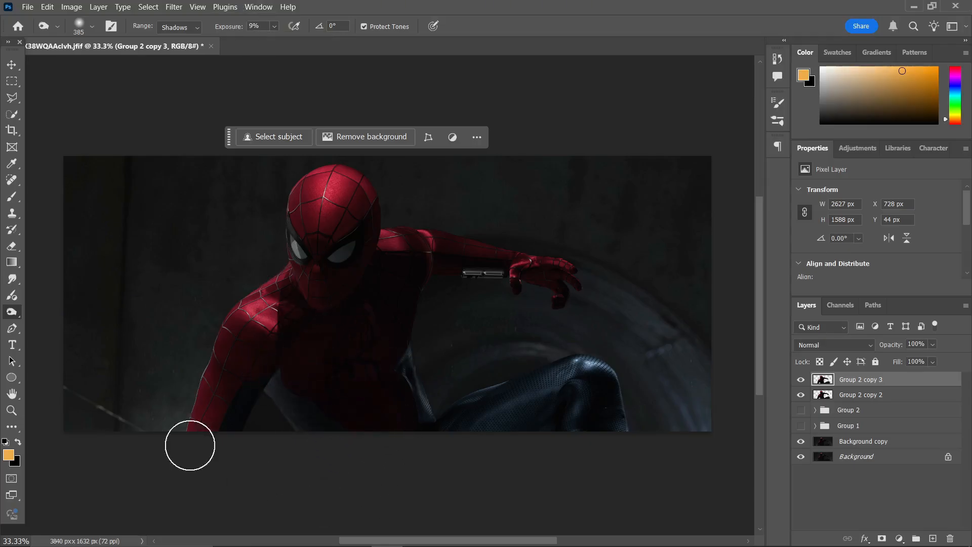
{"action": "left_click", "coordinate": [10, 63]}
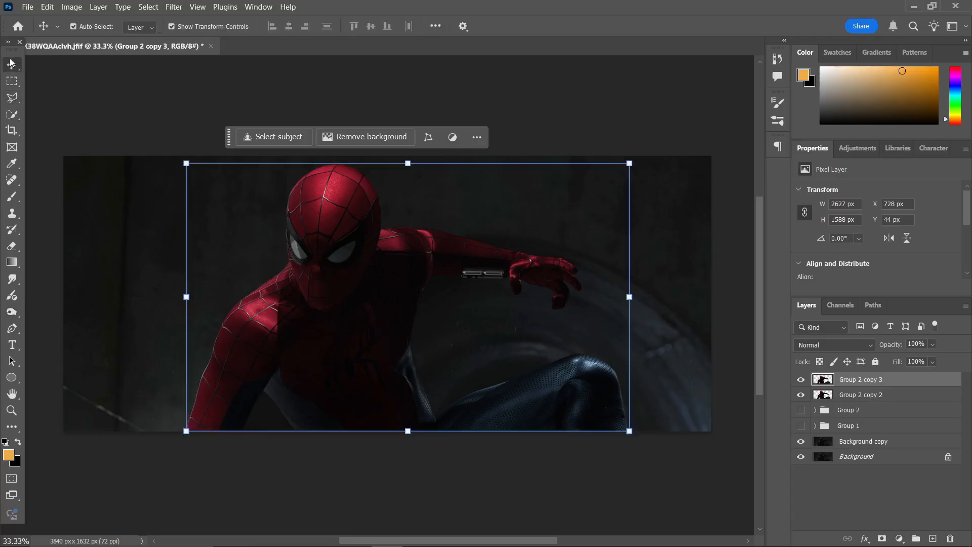
{"action": "left_click", "coordinate": [158, 82]}
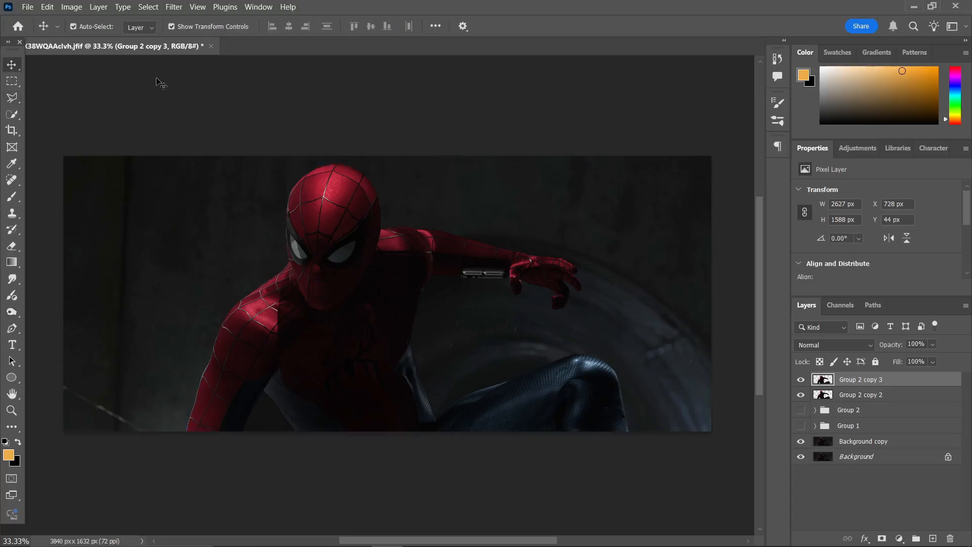
- Compare the figure with and without the burned Group 2 copy 3 layer, leaving both figure layers shown
{"action": "left_click", "coordinate": [801, 394]}
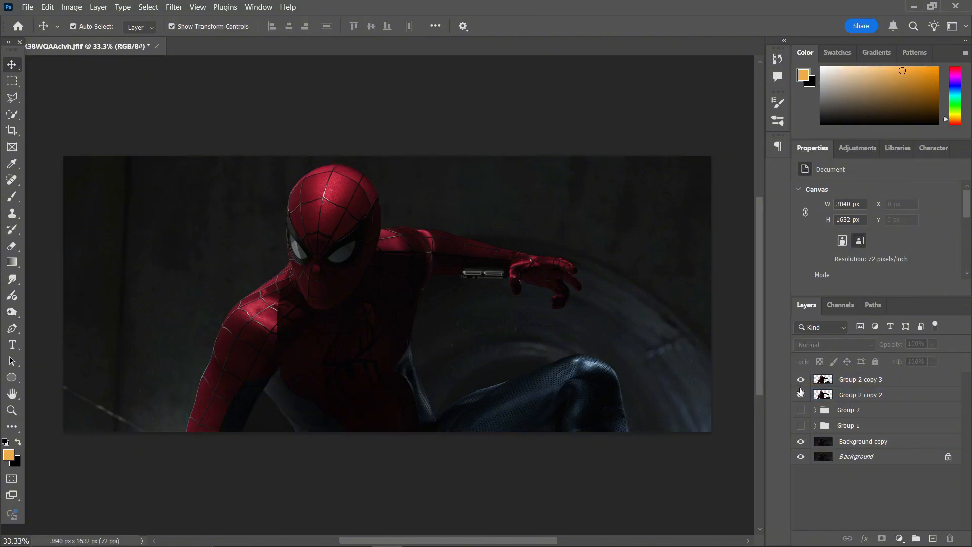
{"action": "left_click", "coordinate": [800, 383]}
{"action": "left_click", "coordinate": [799, 394]}
{"action": "left_click", "coordinate": [800, 395]}
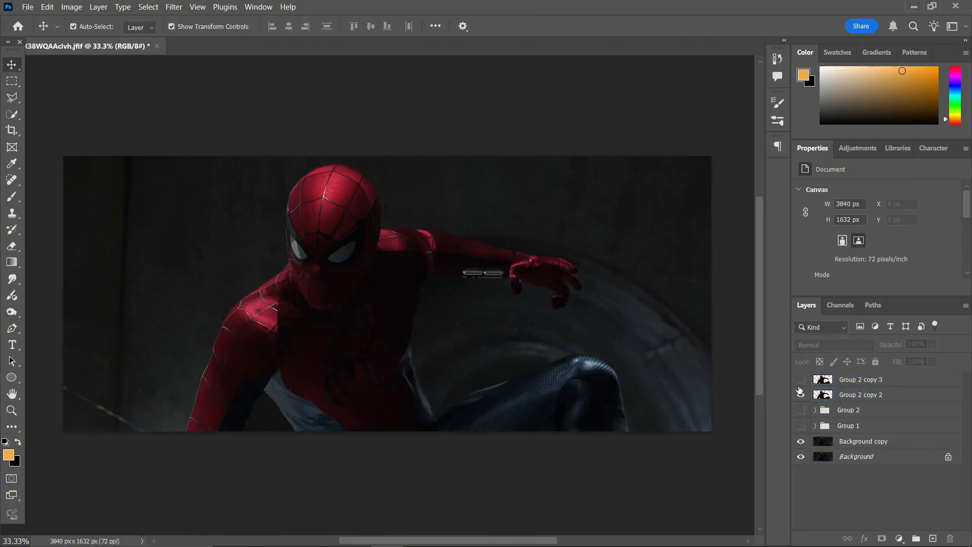
{"action": "left_click", "coordinate": [800, 380]}
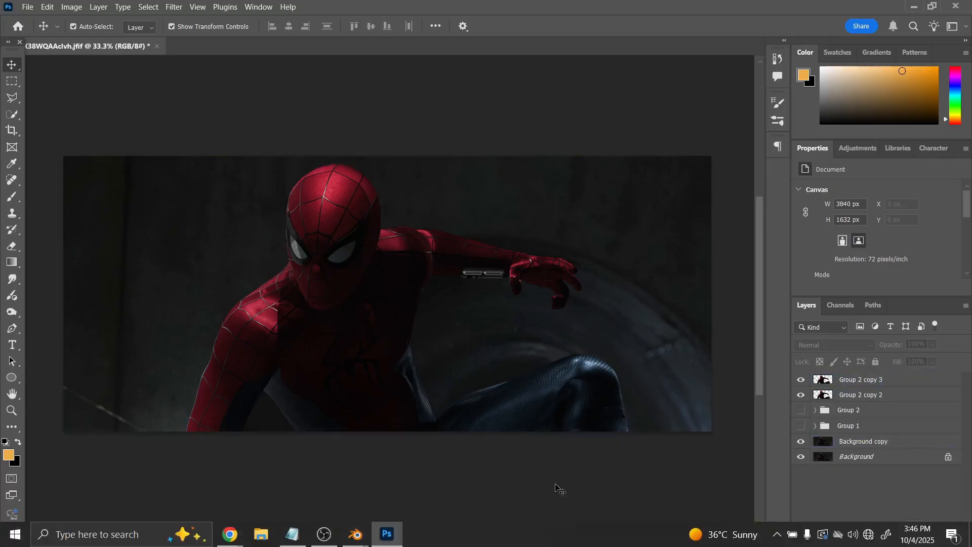
- Add a Color Lookup adjustment layer above Group 2 copy 3 and try 3DLUT looks such as TensionGreen.3DL and Soft_Warming.look
{"action": "left_click", "coordinate": [887, 381]}
{"action": "left_click", "coordinate": [900, 539]}
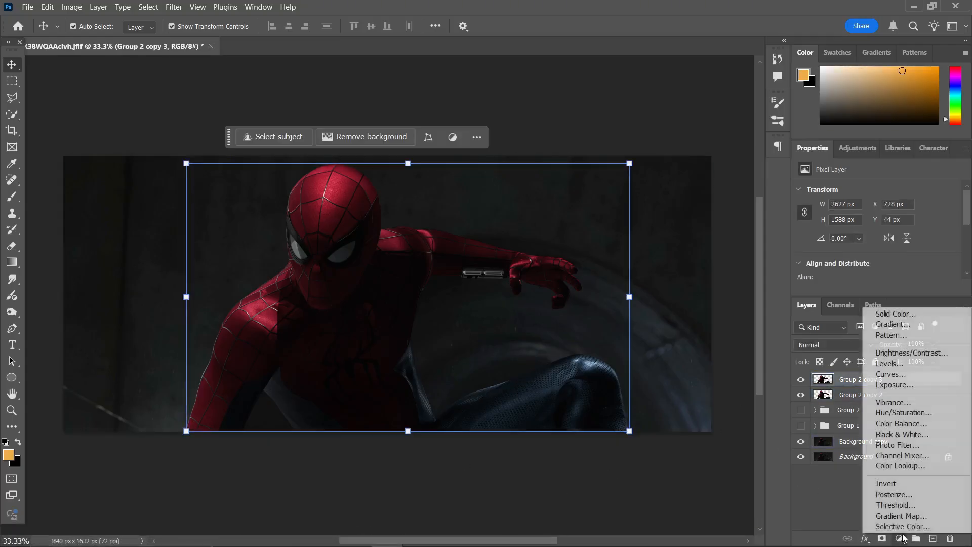
{"action": "left_click", "coordinate": [900, 466]}
{"action": "left_click", "coordinate": [881, 191]}
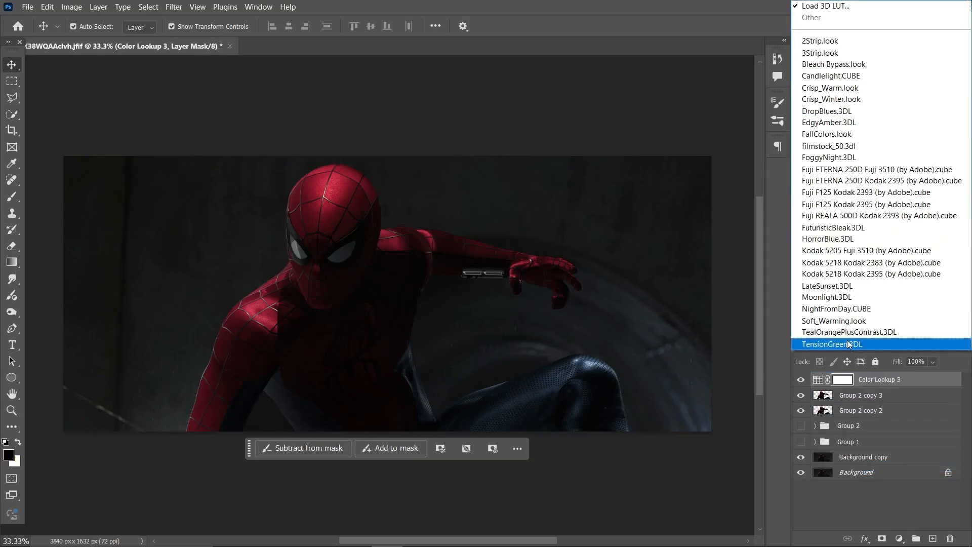
{"action": "left_click", "coordinate": [850, 344]}
{"action": "key", "text": "Down"}
{"action": "key", "text": "Down"}
{"action": "key", "text": "Down"}
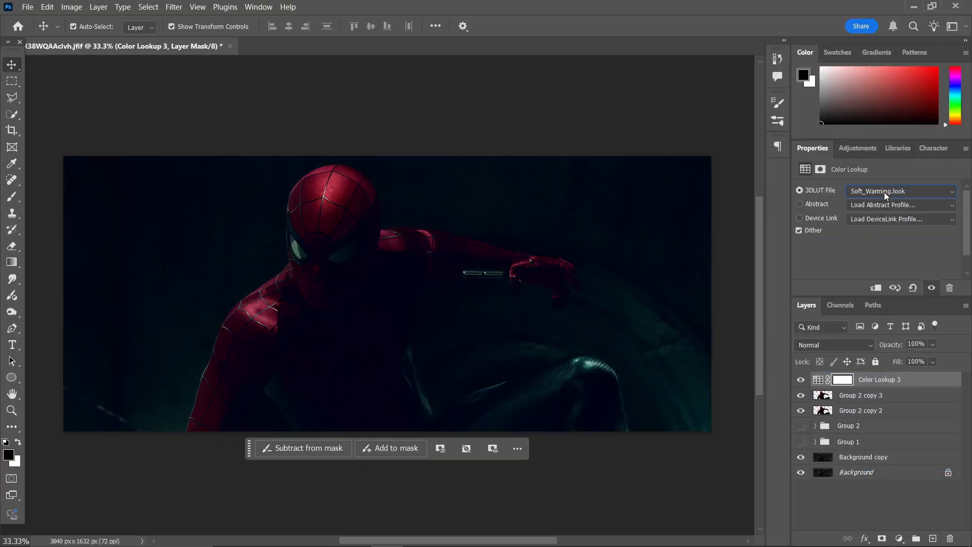
- Add a second Color Lookup adjustment layer and cycle through its 3DLUT files, including Crisp_Warm.look
{"action": "left_click", "coordinate": [900, 539]}
{"action": "left_click", "coordinate": [900, 470]}
{"action": "scroll", "coordinate": [861, 193], "scroll_direction": "down", "scroll_amount": 6}
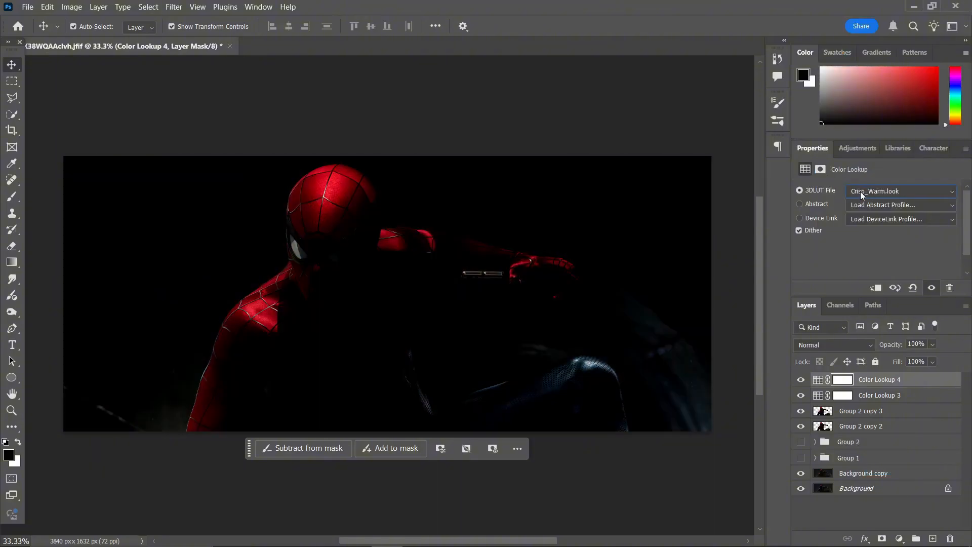
- Stack further Color Lookup adjustment layers on top, with DropBlues.3DL at 23% Fill on the uppermost one
{"action": "left_click", "coordinate": [900, 539]}
{"action": "left_click", "coordinate": [900, 471]}
{"action": "scroll", "coordinate": [871, 192], "scroll_direction": "down", "scroll_amount": 7}
{"action": "scroll", "coordinate": [880, 199], "scroll_direction": "down", "scroll_amount": 1}
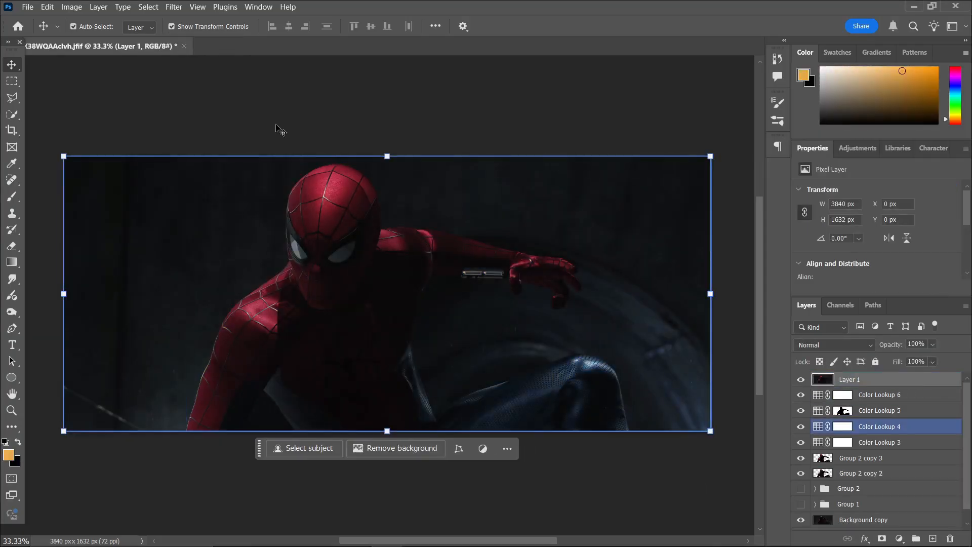
- Open Layer 1 in the Camera Raw Filter and set Exposure to about +0.10, Vibrance to +48 and Saturation to +3
{"action": "left_click", "coordinate": [174, 7]}
{"action": "left_click", "coordinate": [205, 117]}
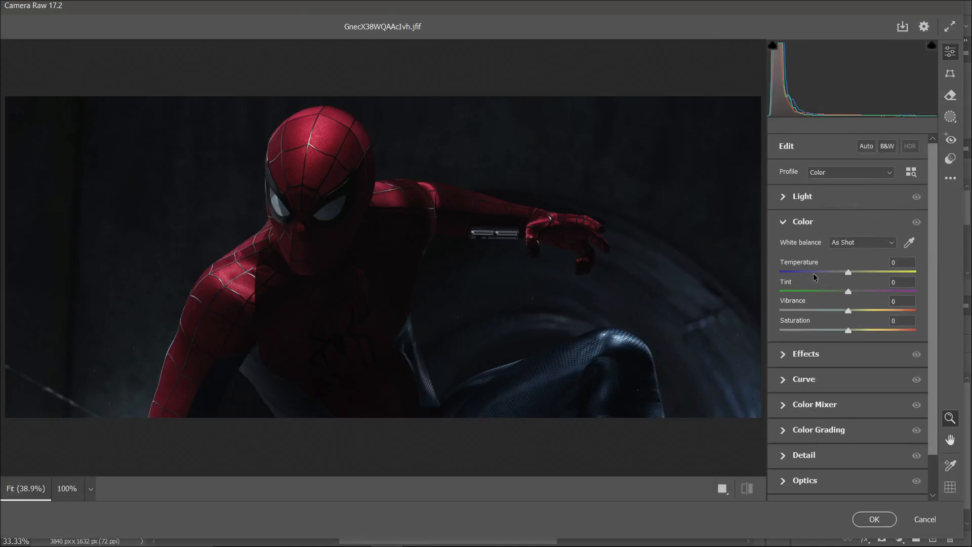
{"action": "left_click", "coordinate": [791, 198]}
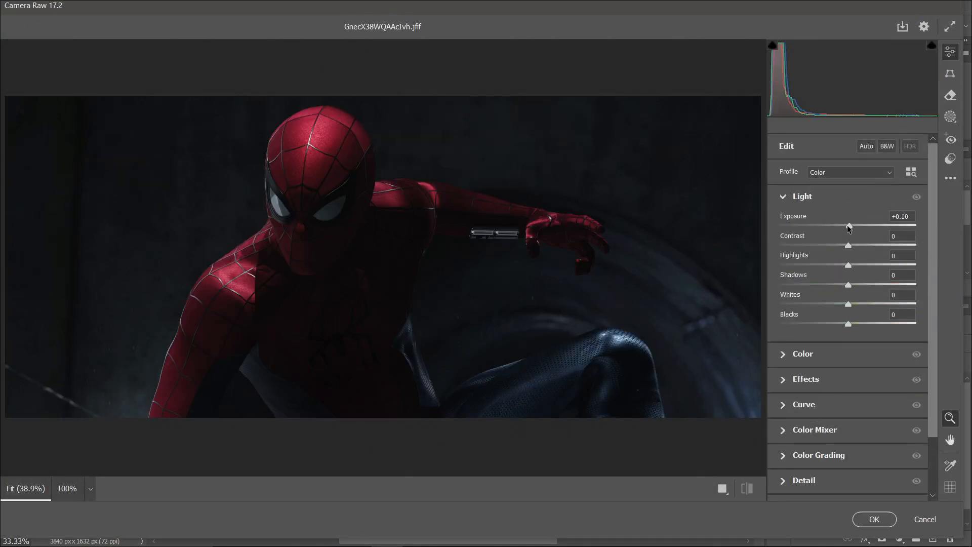
{"action": "left_click", "coordinate": [783, 354]}
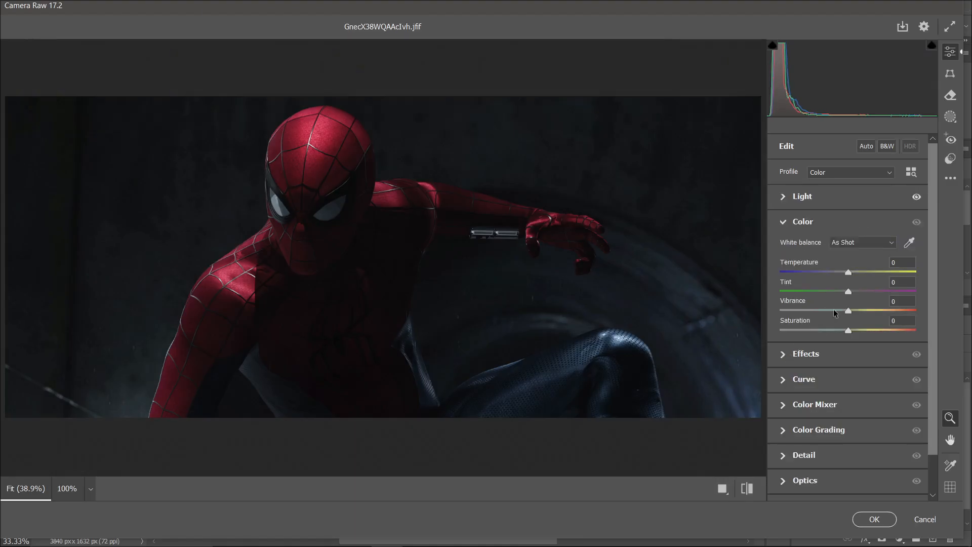
{"action": "left_click_drag", "start_coordinate": [849, 311], "coordinate": [883, 315]}
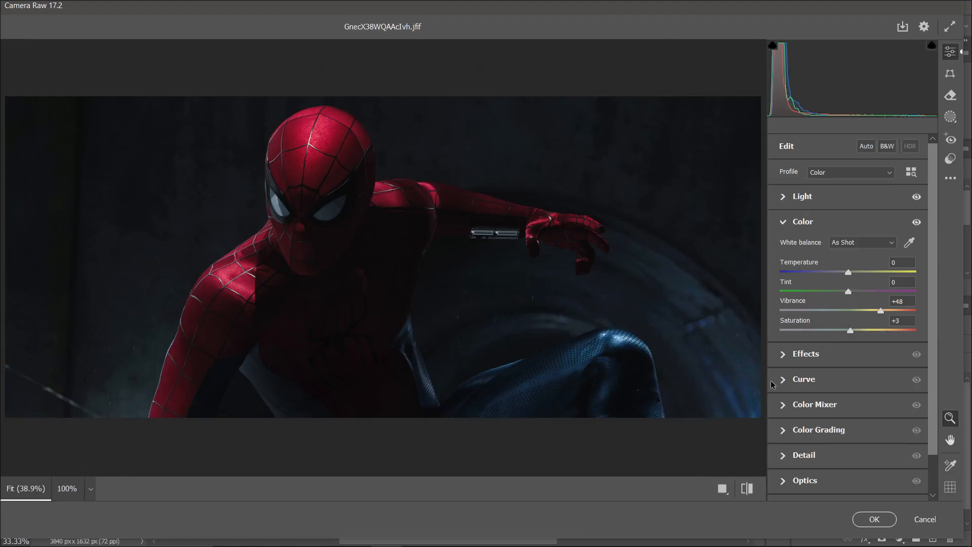
- Set Texture +8, Clarity +6, Dehaze +6 and Vignette -21, adjust the vignette's midpoint and feather, and apply the Camera Raw changes
{"action": "left_click", "coordinate": [782, 355]}
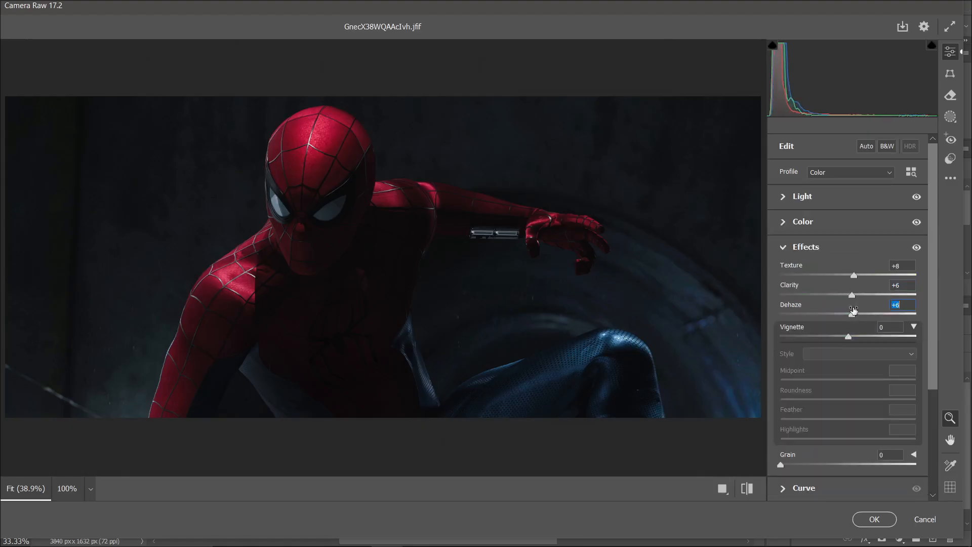
{"action": "left_click_drag", "start_coordinate": [848, 337], "coordinate": [848, 337]}
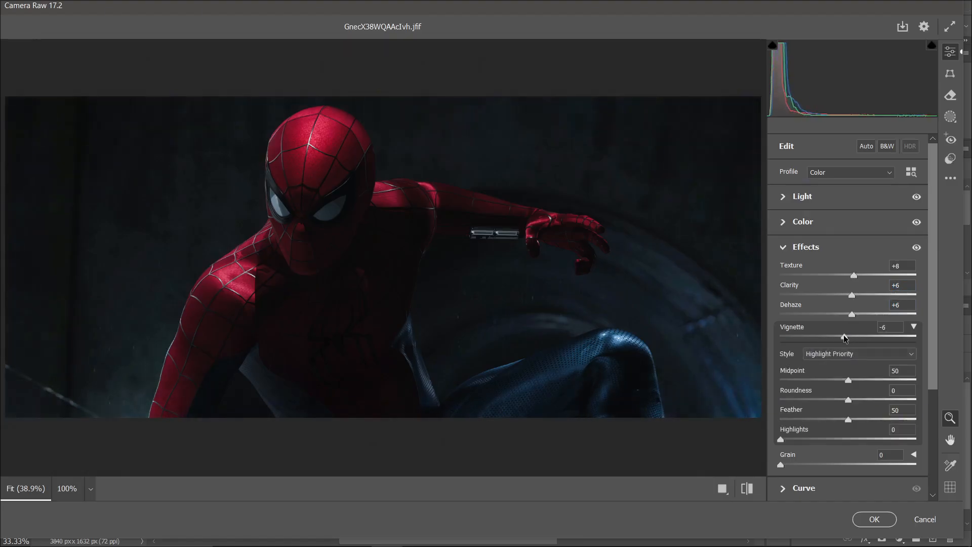
{"action": "scroll", "coordinate": [411, 288], "scroll_direction": "down", "scroll_amount": 2}
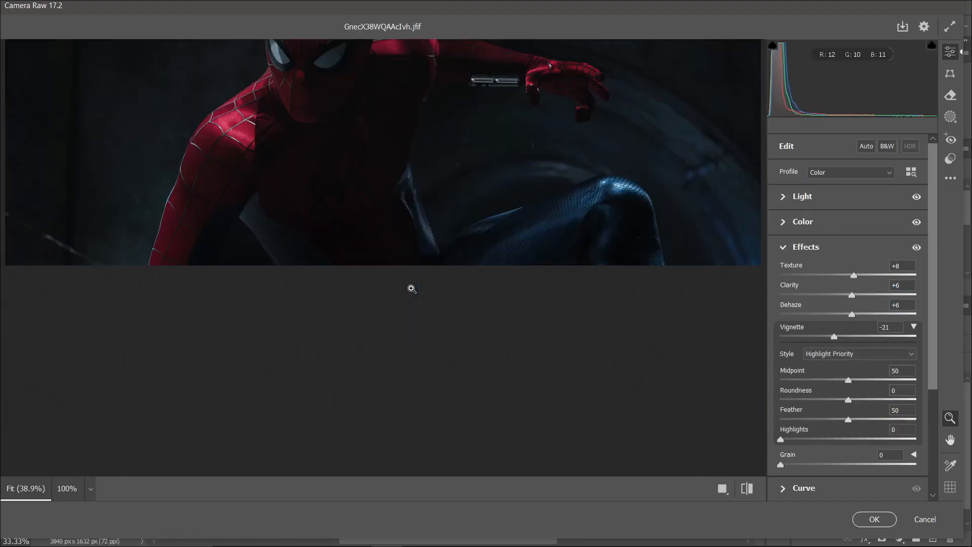
{"action": "scroll", "coordinate": [410, 328], "scroll_direction": "up", "scroll_amount": 3}
{"action": "scroll", "coordinate": [411, 348], "scroll_direction": "down", "scroll_amount": 1}
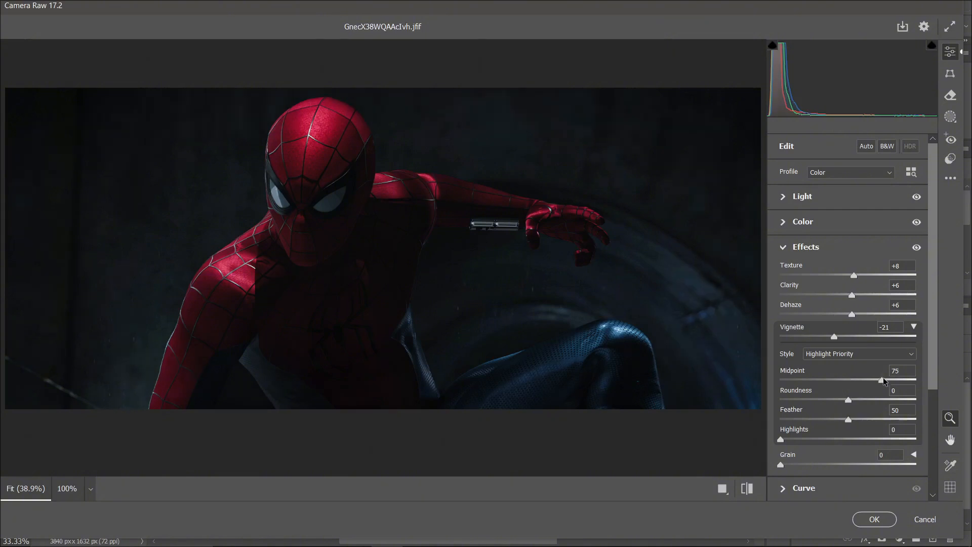
{"action": "left_click_drag", "start_coordinate": [883, 379], "coordinate": [857, 418]}
{"action": "left_click", "coordinate": [874, 517]}
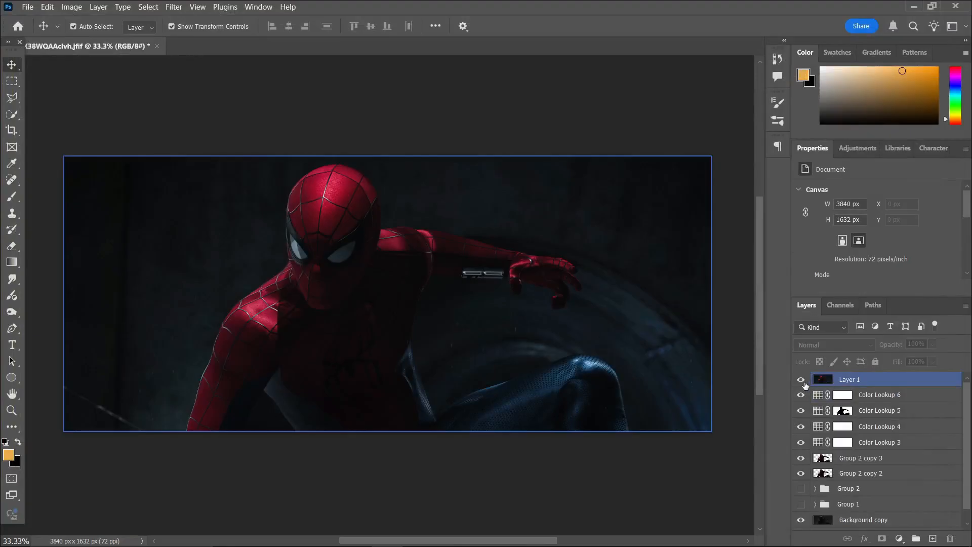
- Hide Layer 1 and group all layers from Color Lookup 6 down to Group 1 into one folder
{"action": "left_click", "coordinate": [801, 379]}
{"action": "left_click", "coordinate": [842, 395]}
{"action": "left_click", "coordinate": [865, 442]}
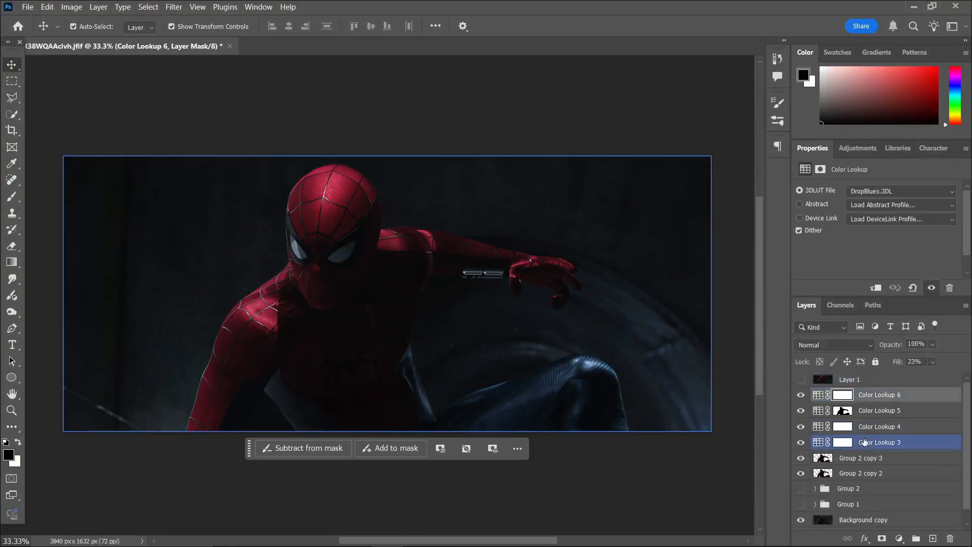
{"action": "left_click", "coordinate": [849, 504], "text": "shift"}
{"action": "left_click", "coordinate": [917, 539]}
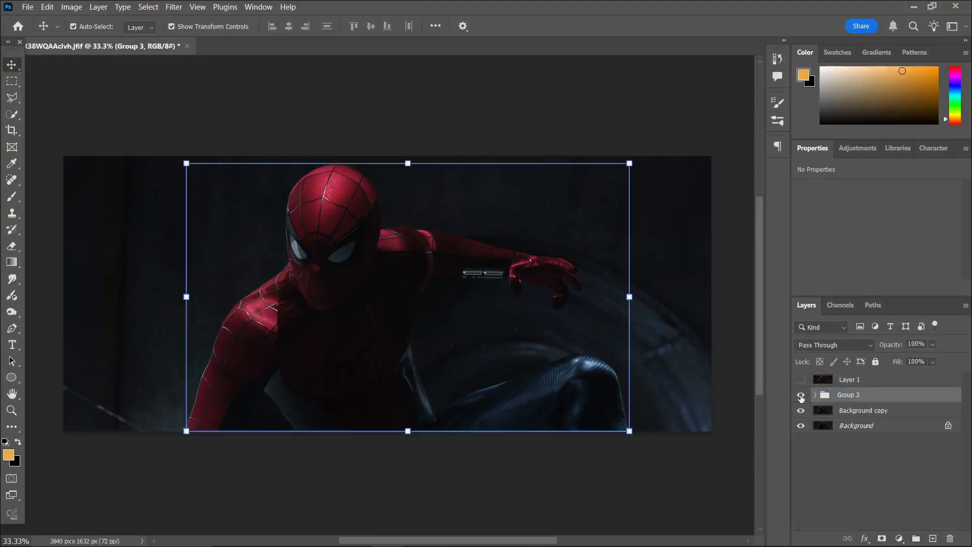
- Hide Background copy and Group 3 to view the original reference, and show the graded Layer 1 over it for comparison
{"action": "left_click", "coordinate": [804, 411]}
{"action": "left_click", "coordinate": [803, 398]}
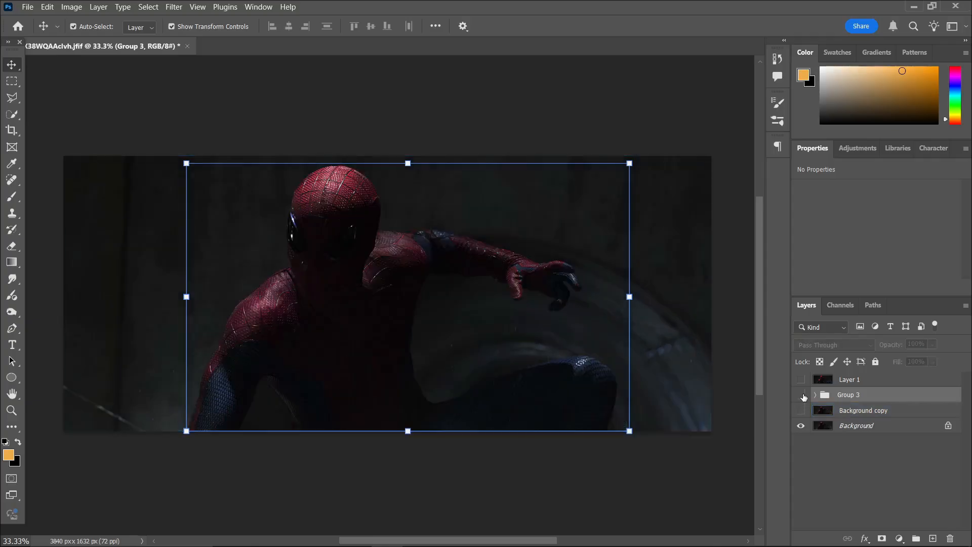
{"action": "left_click", "coordinate": [801, 380]}
{"action": "left_click", "coordinate": [729, 444]}
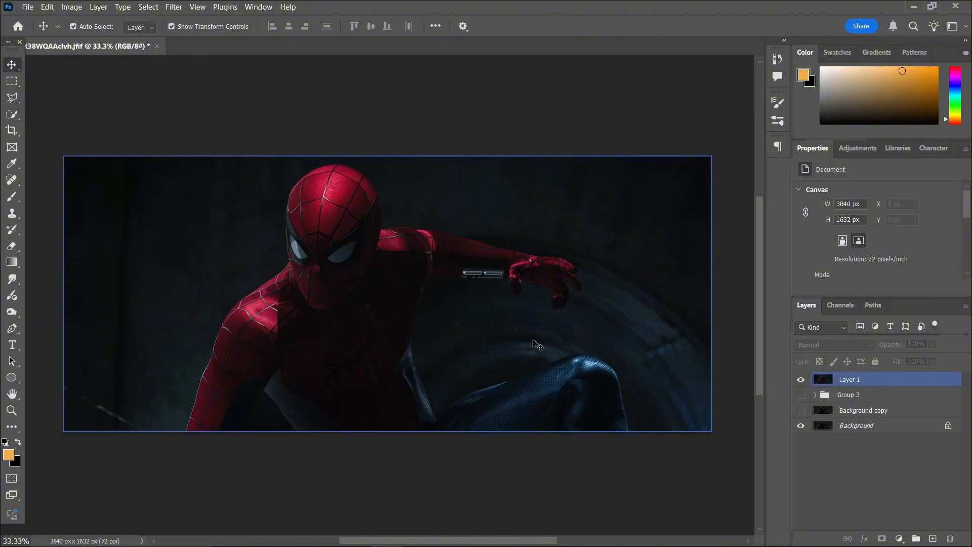
- Load the outline of the Spider-Man layer inside Group 3 as a selection while Layer 1 is active
{"action": "left_click", "coordinate": [844, 381]}
{"action": "left_click", "coordinate": [173, 7]}
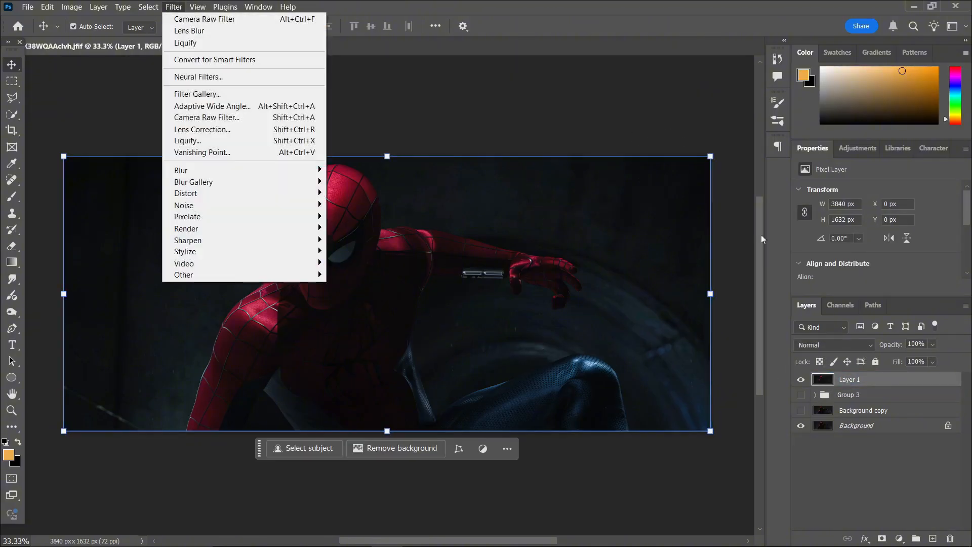
{"action": "left_click", "coordinate": [817, 396]}
{"action": "left_click", "coordinate": [834, 480], "text": "ctrl"}
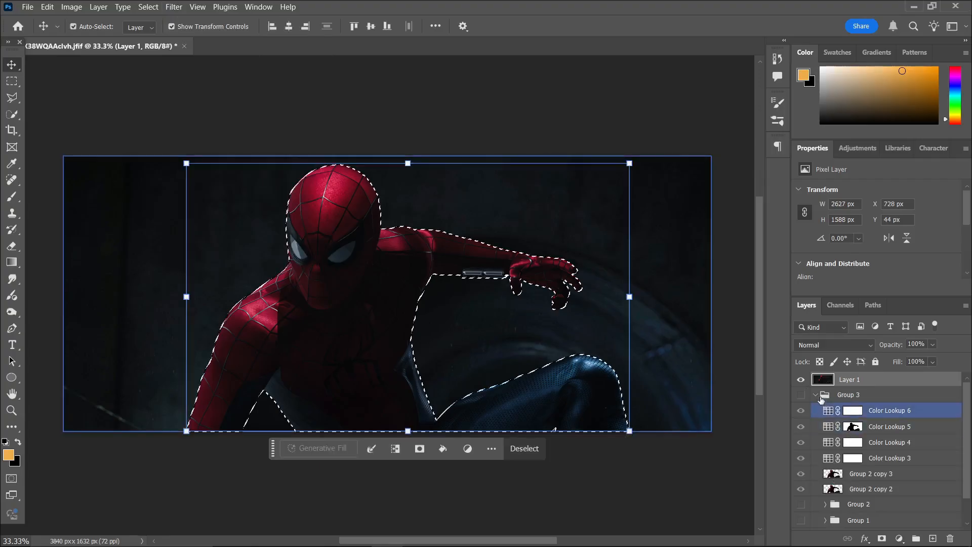
{"action": "left_click", "coordinate": [816, 395]}
- Add 9% Uniform, Monochromatic noise to the selected figure on Layer 1 and clear the selection
{"action": "left_click", "coordinate": [174, 7]}
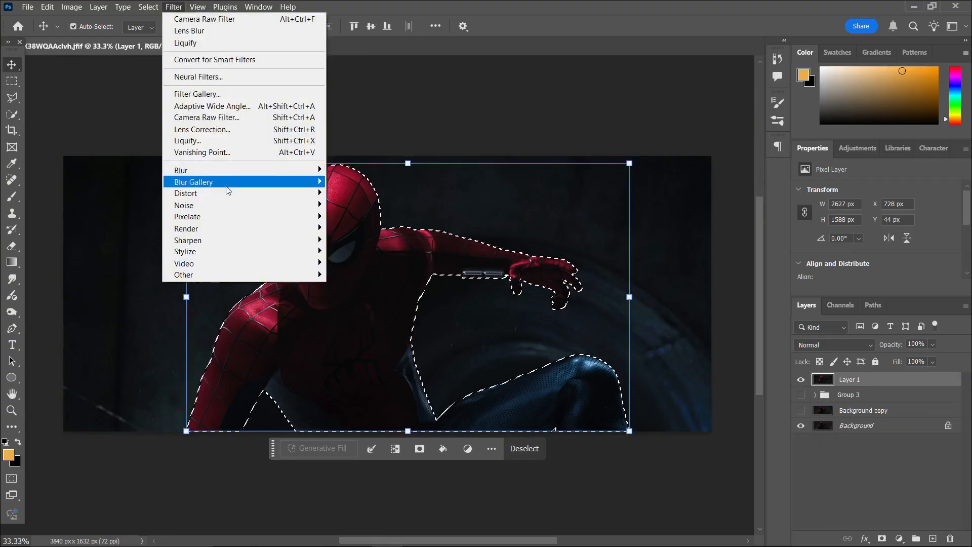
{"action": "mouse_move", "coordinate": [284, 205]}
{"action": "left_click", "coordinate": [352, 205]}
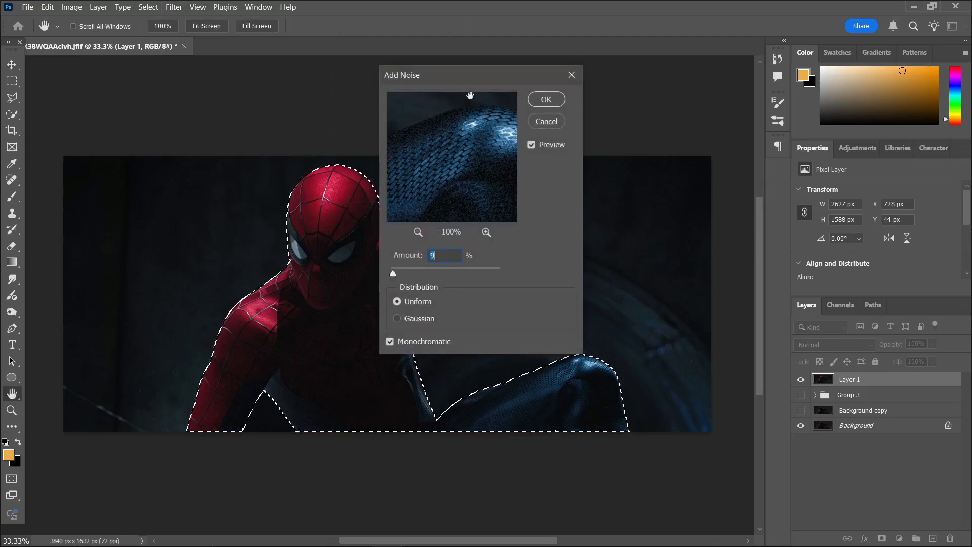
{"action": "left_click_drag", "start_coordinate": [481, 67], "coordinate": [644, 67]}
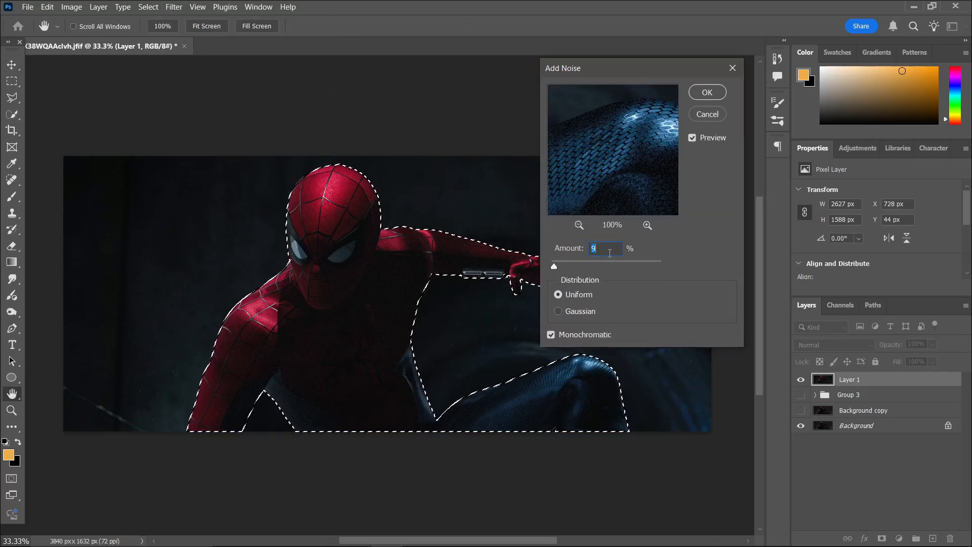
{"action": "left_click", "coordinate": [705, 94]}
{"action": "key", "text": "ctrl+d"}
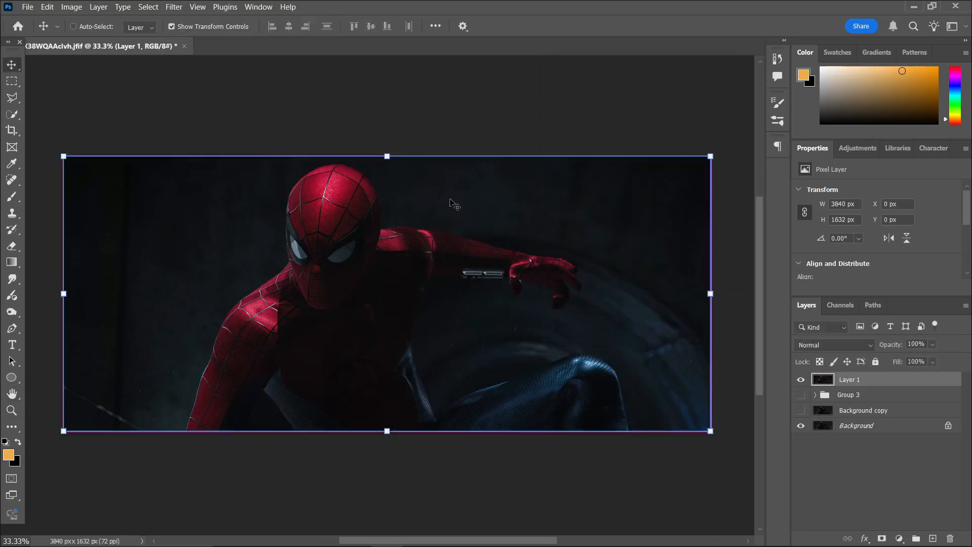
{"action": "left_click", "coordinate": [500, 124]}
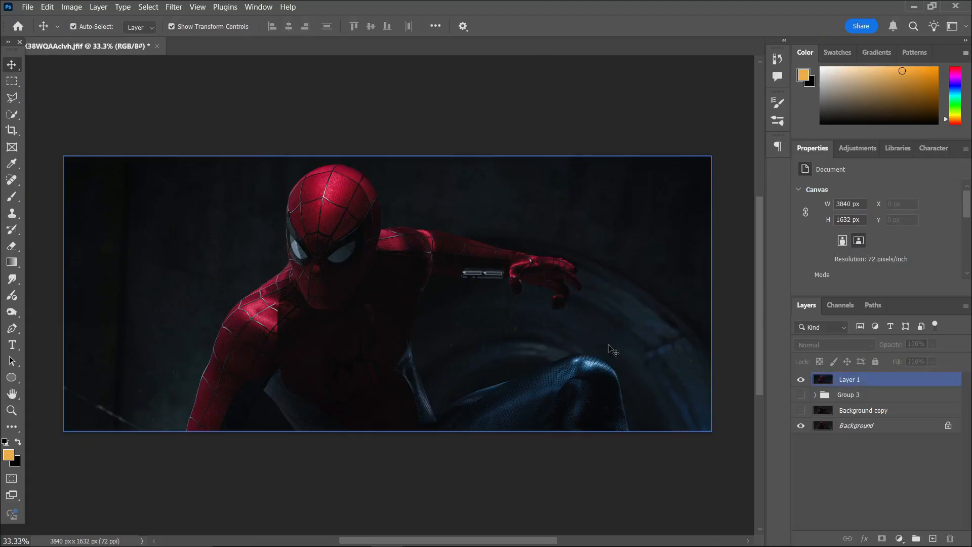
{"action": "left_click", "coordinate": [472, 474]}
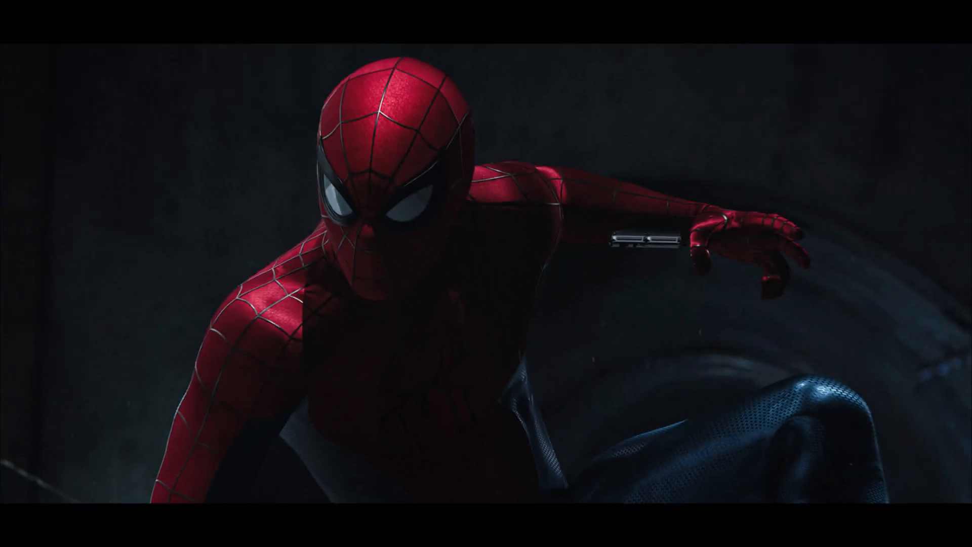